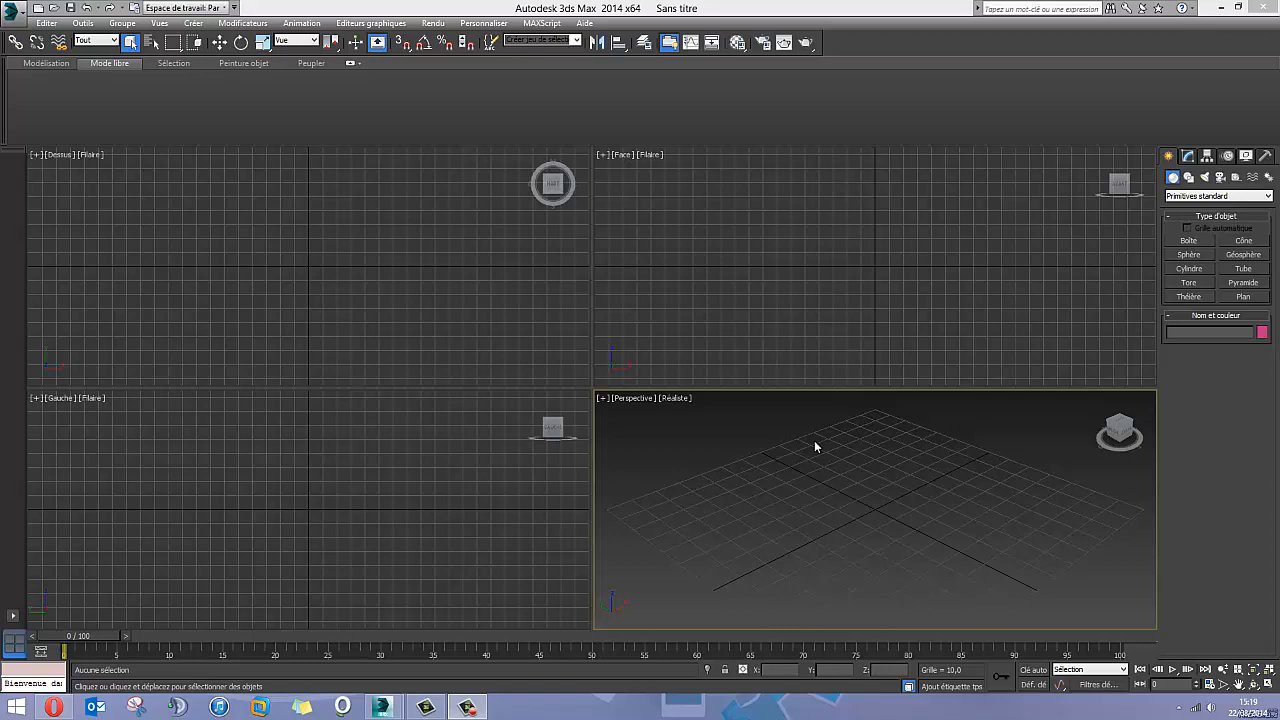
# Switch to the Opera browser, search the web for "houdini ocean" and open the Houdini Ocean for 3ds Max download page.
pyautogui.click(54, 707)
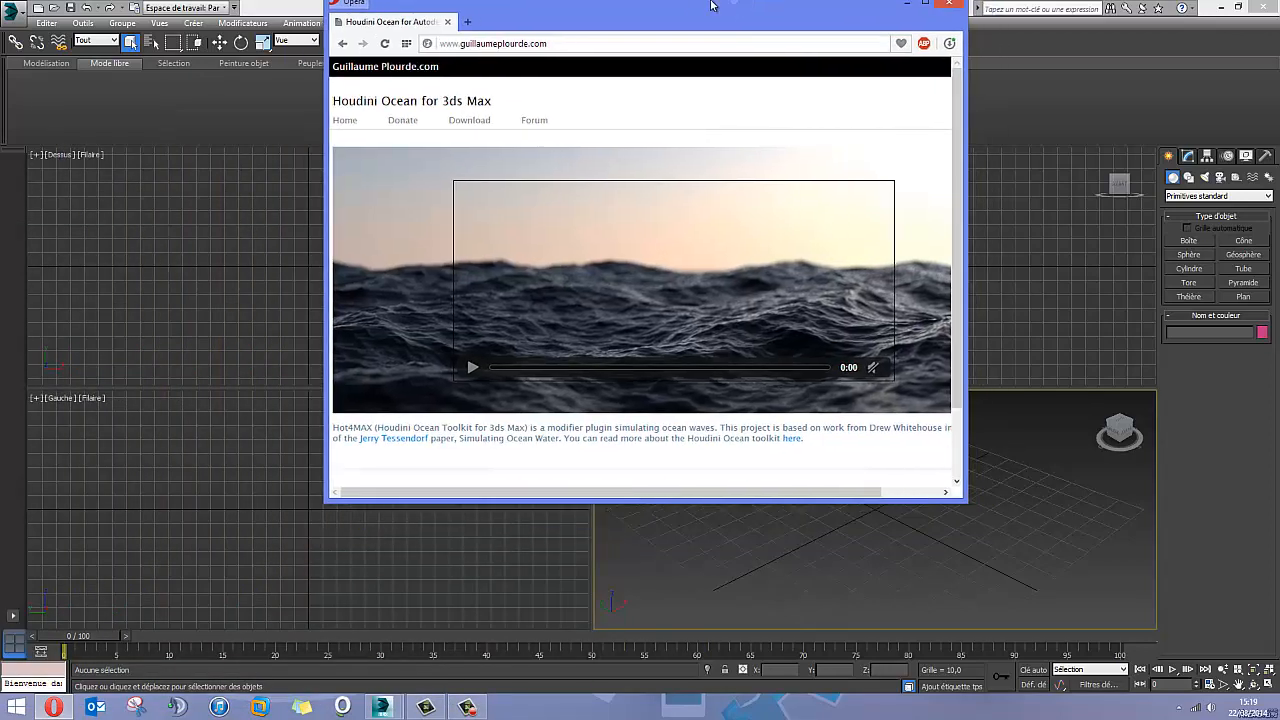
pyautogui.doubleClick(711, 5)
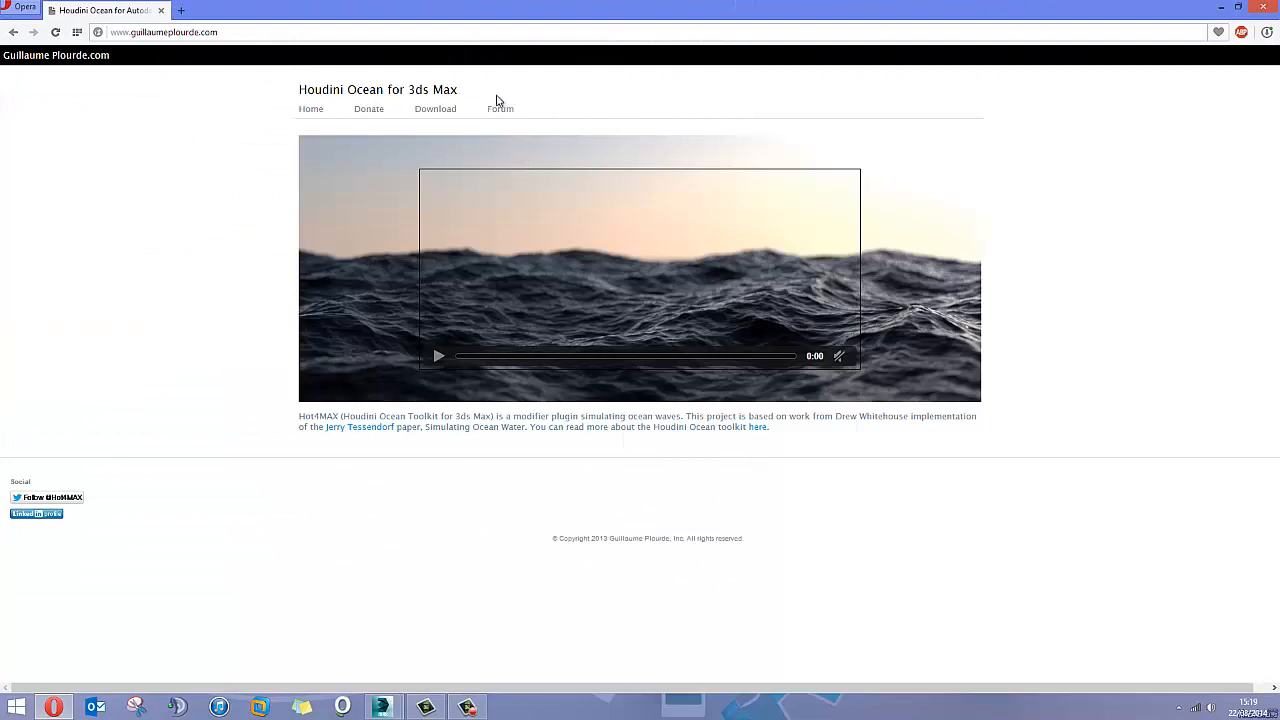
pyautogui.click(190, 32)
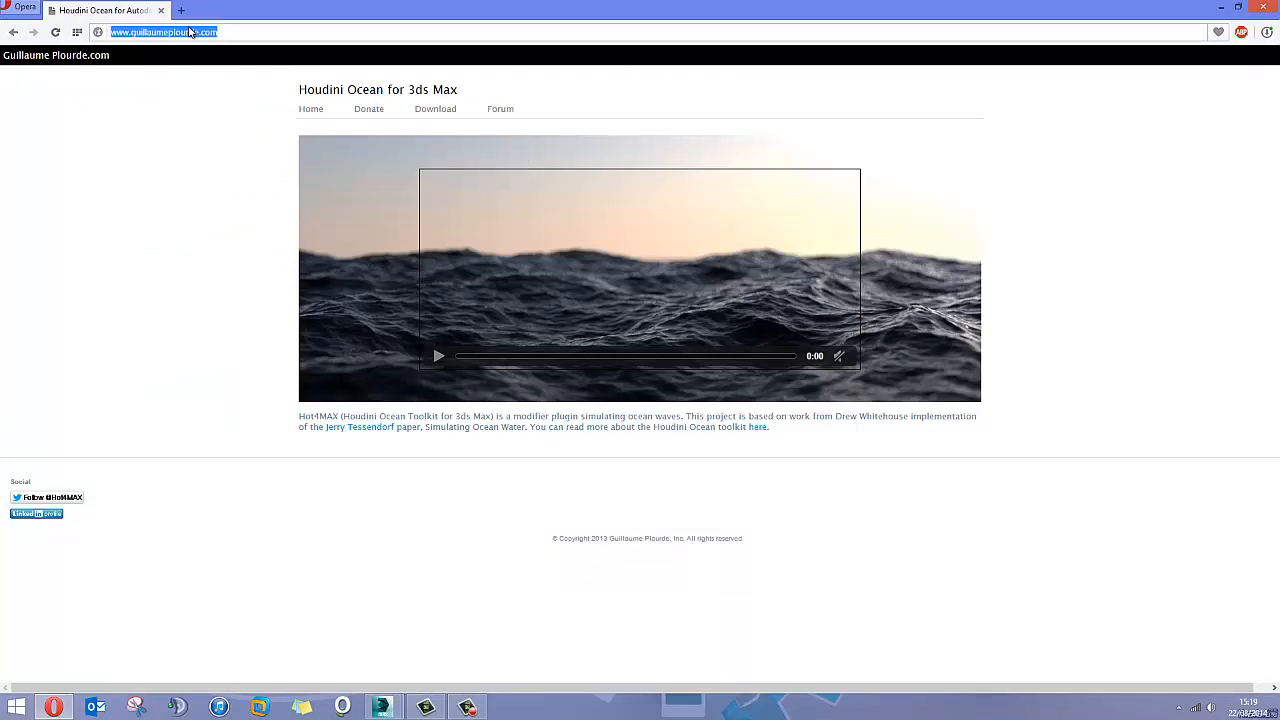
pyautogui.write('houdini o')
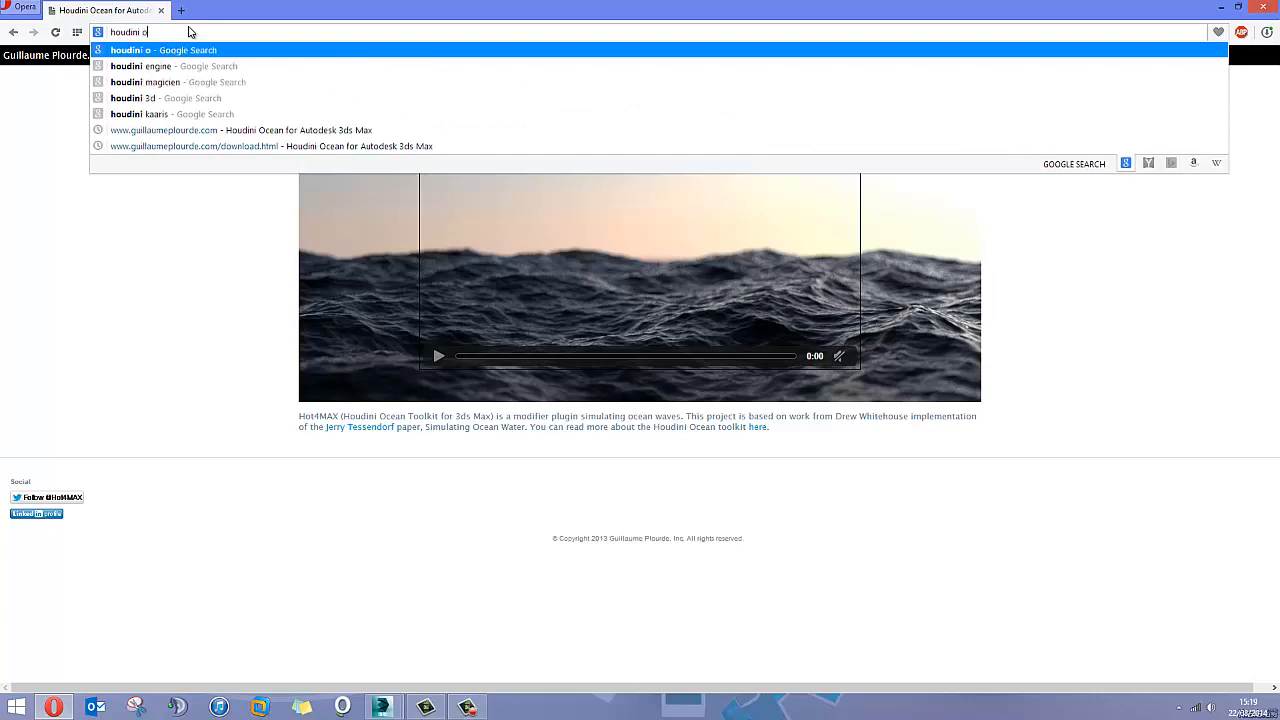
pyautogui.write('cean')
pyautogui.press('Return')
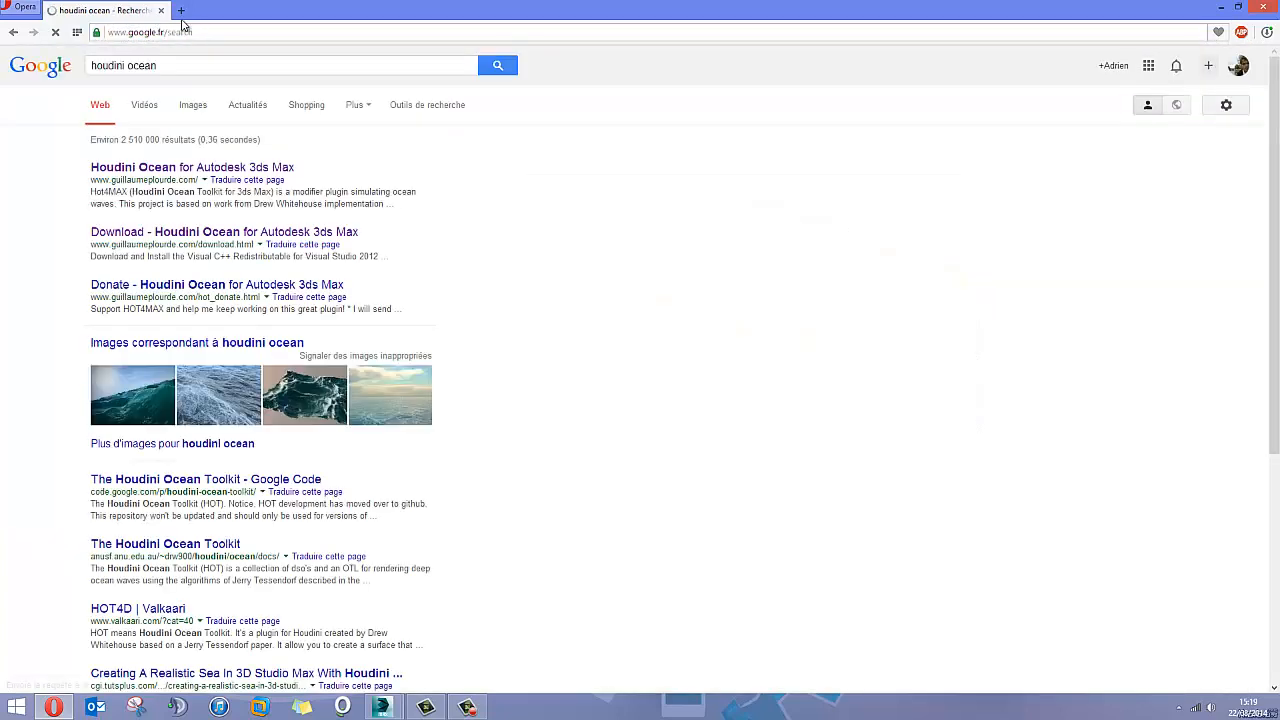
pyautogui.click(168, 176)
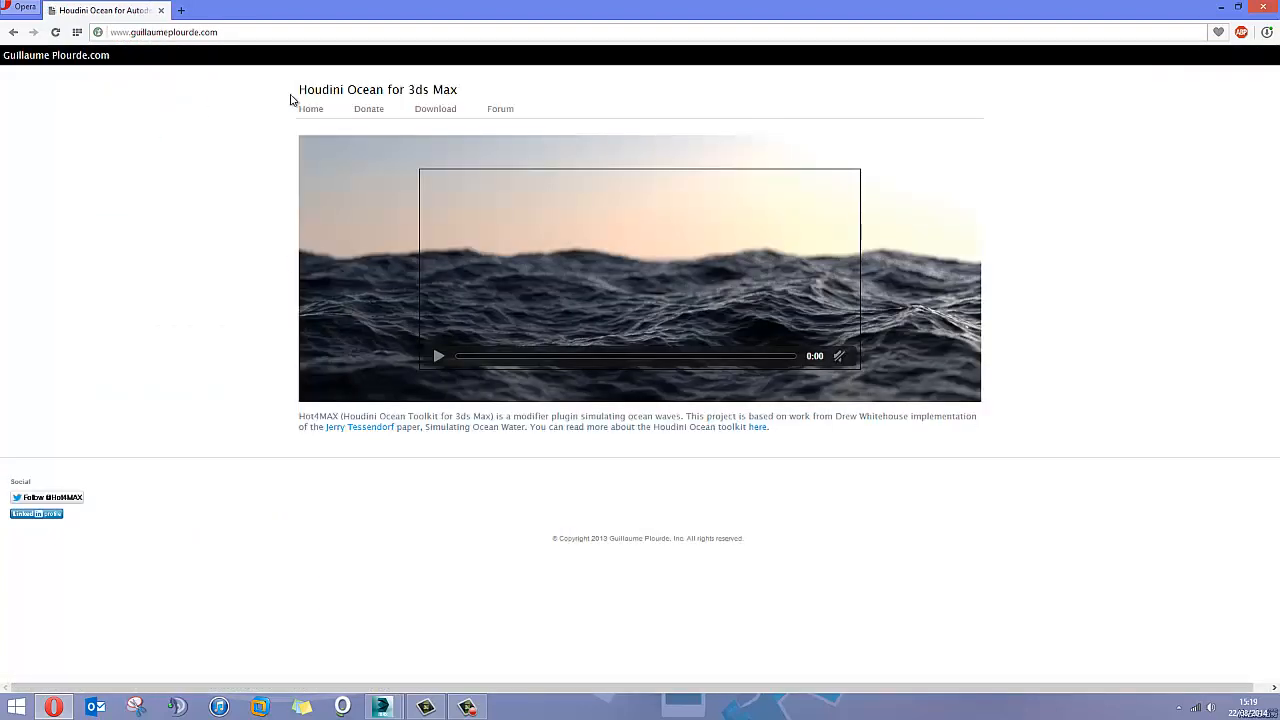
pyautogui.click(431, 110)
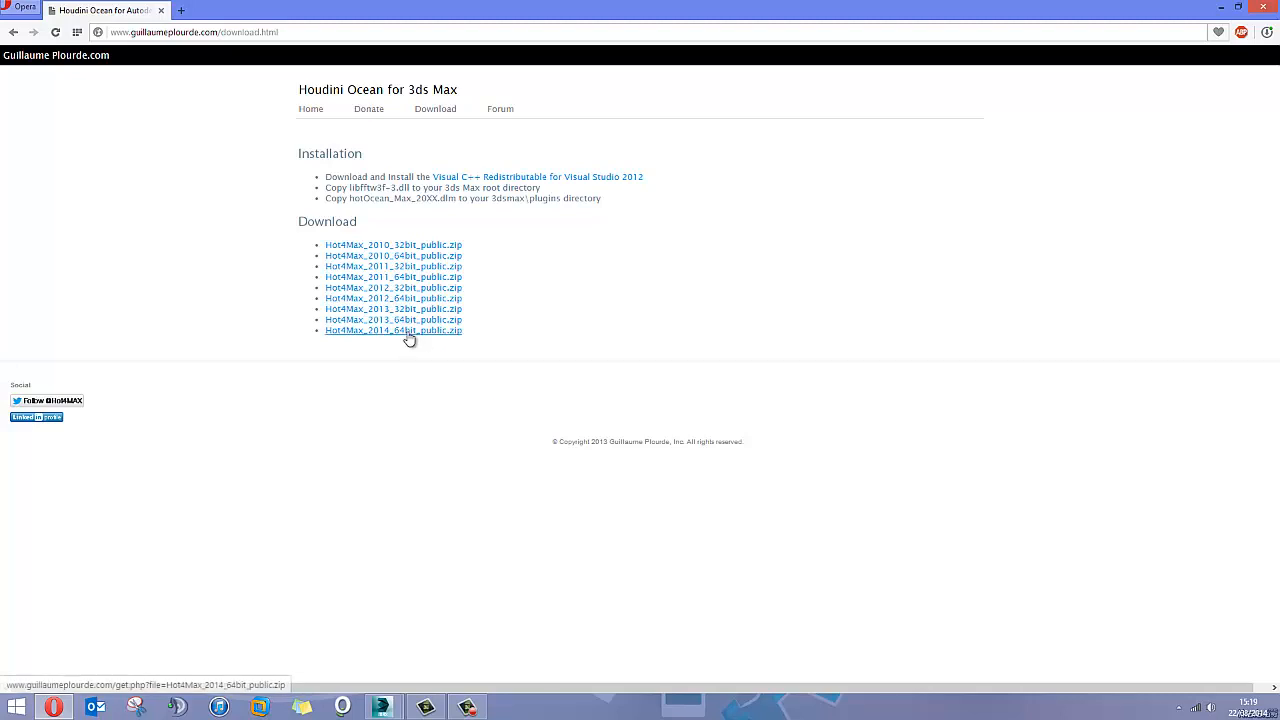
# Open the Hot4Max_2014_64bit_public.zip archive from the desktop and examine its libfftw3f-3.dll and hotOcean_Max_2014.dlm plugin files.
pyautogui.click(1221, 7)
pyautogui.click(1222, 7)
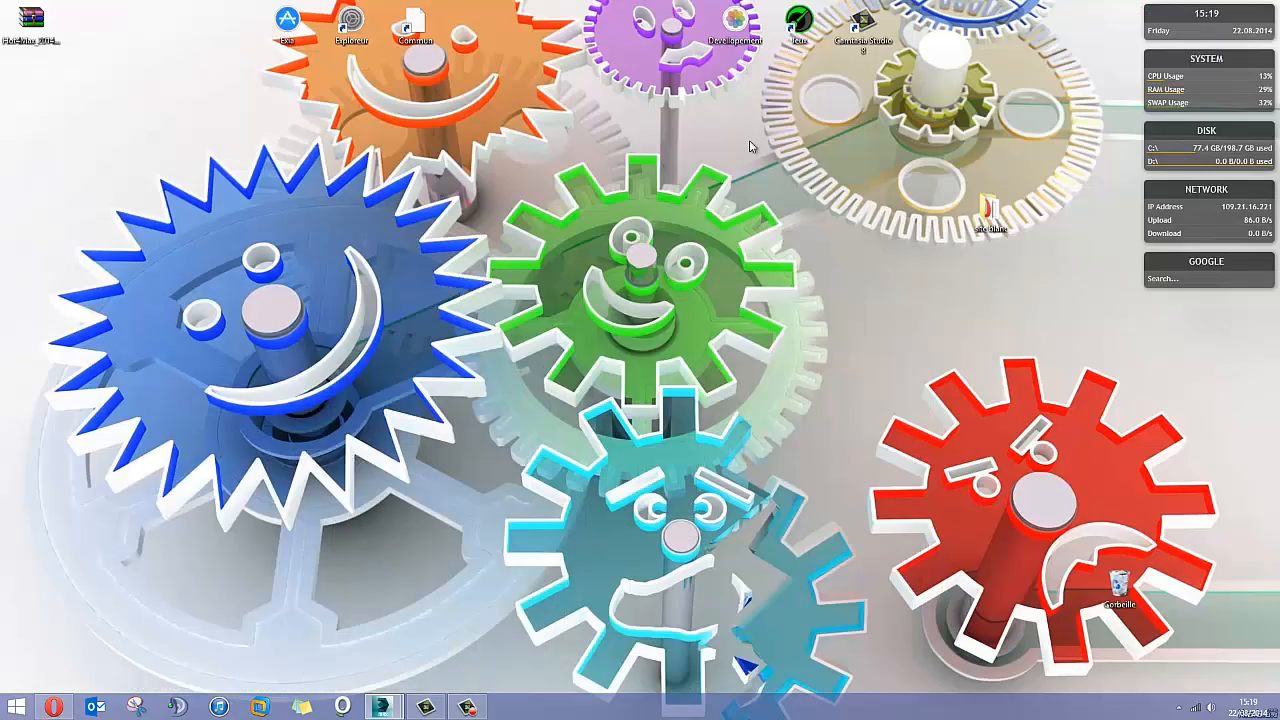
pyautogui.moveTo(32, 20); pyautogui.dragTo(92, 45)
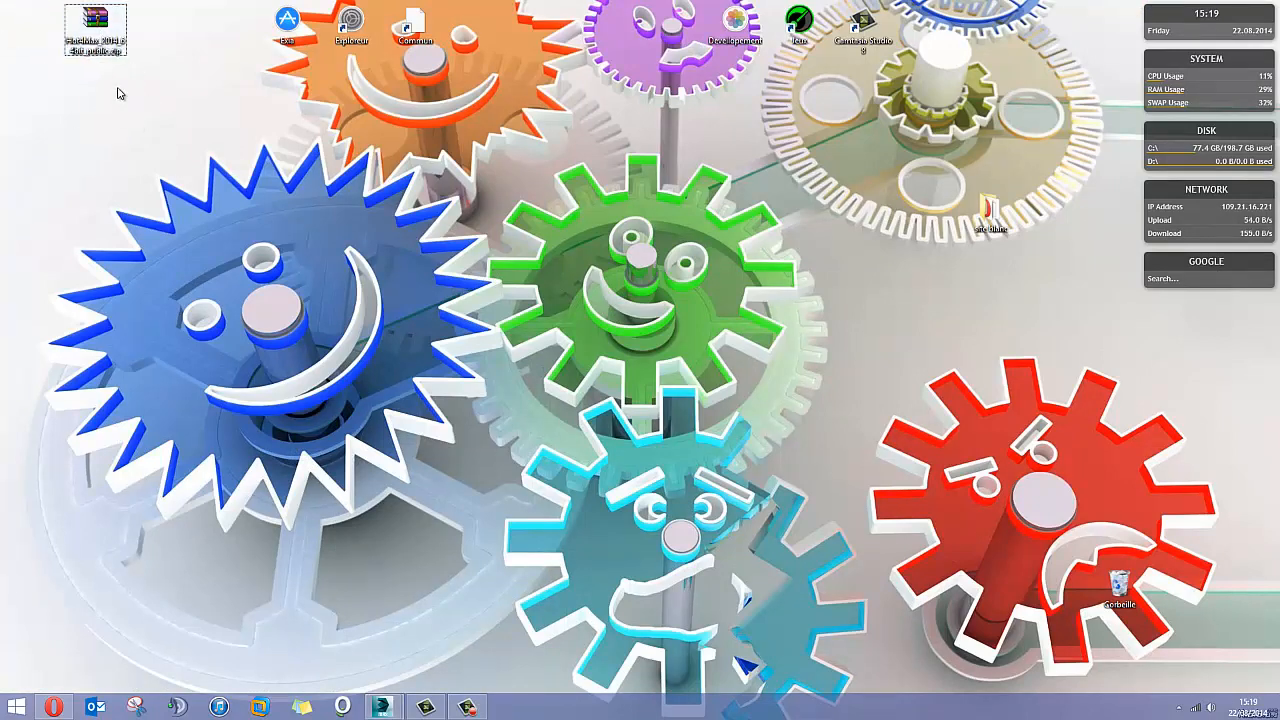
pyautogui.doubleClick(96, 24)
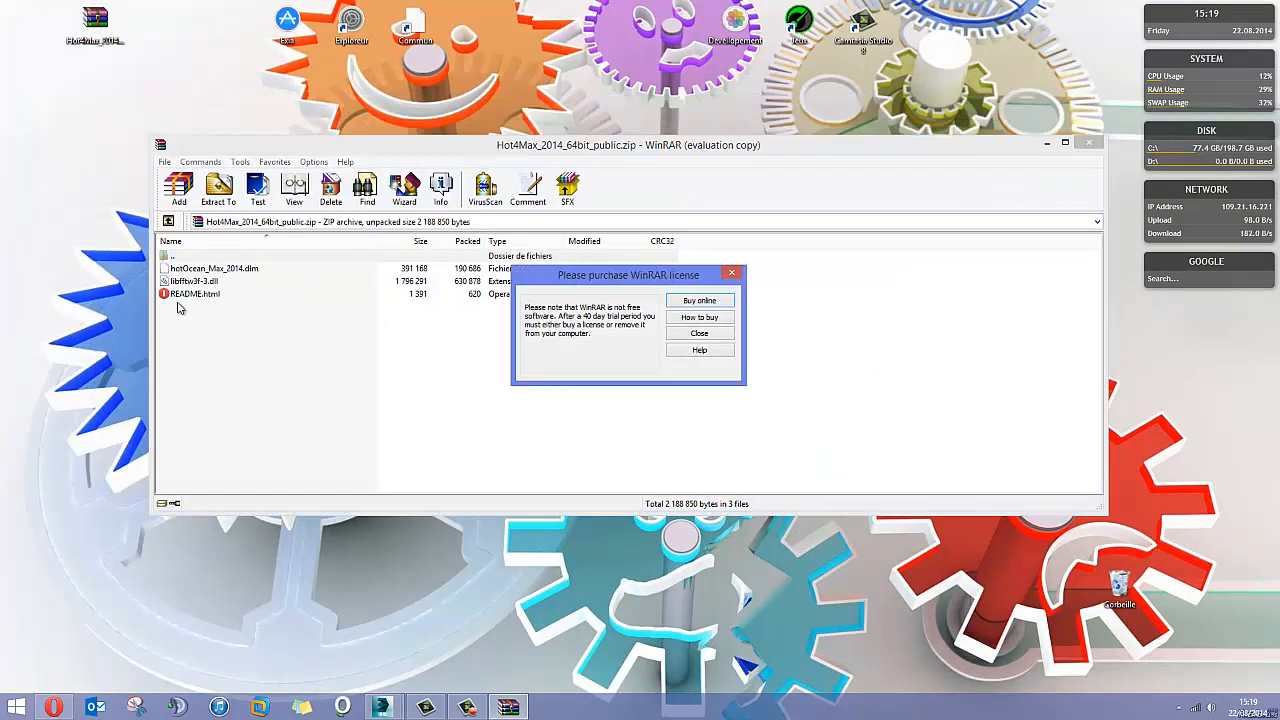
pyautogui.click(699, 333)
pyautogui.click(76, 242)
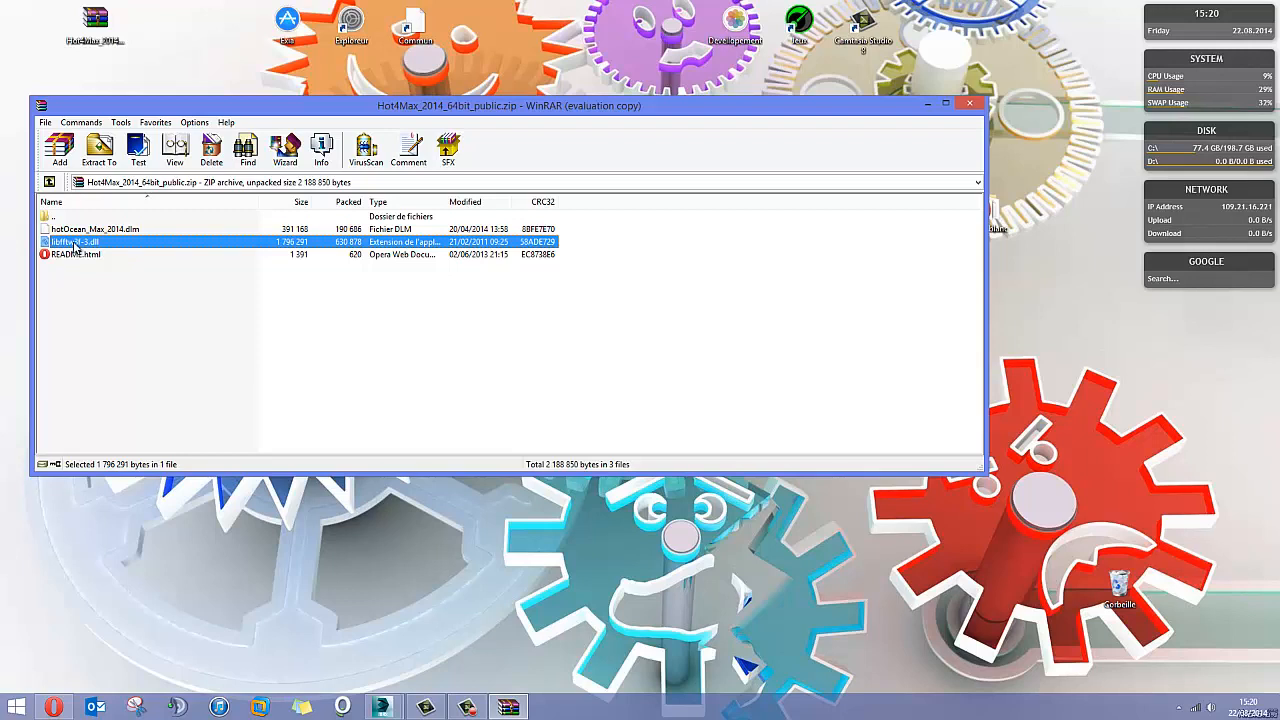
pyautogui.press('Up')
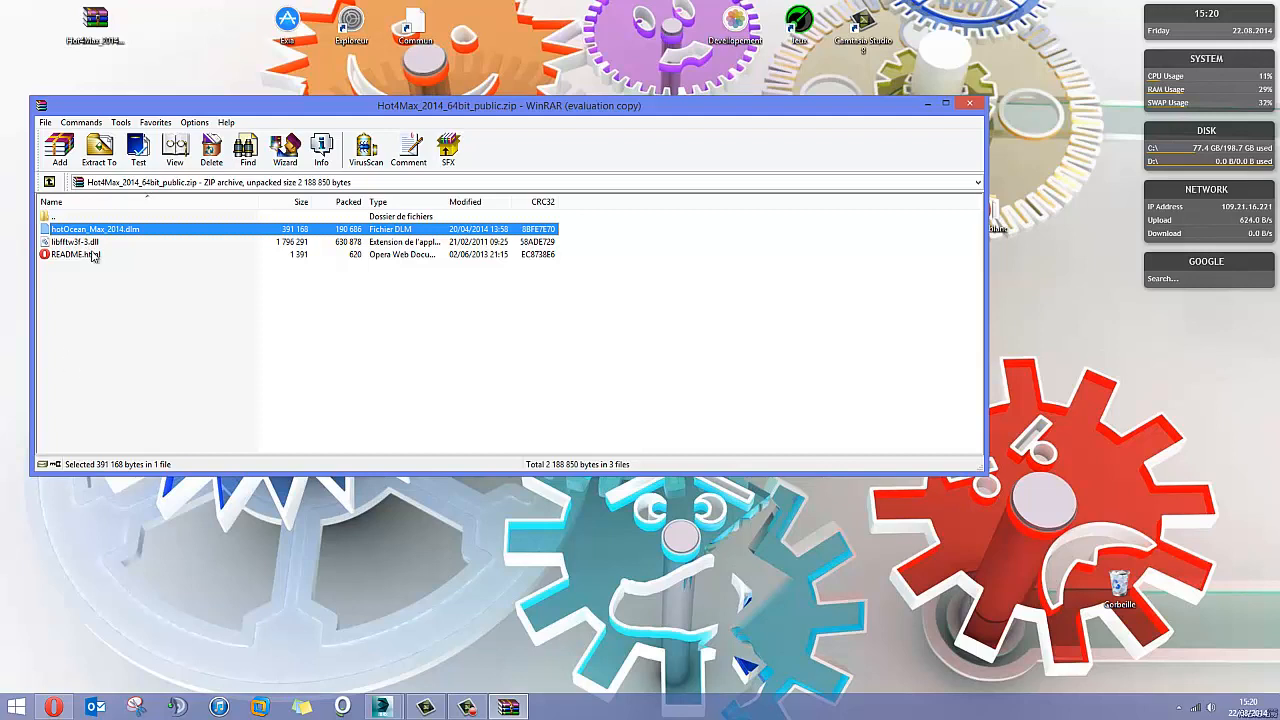
pyautogui.click(970, 105)
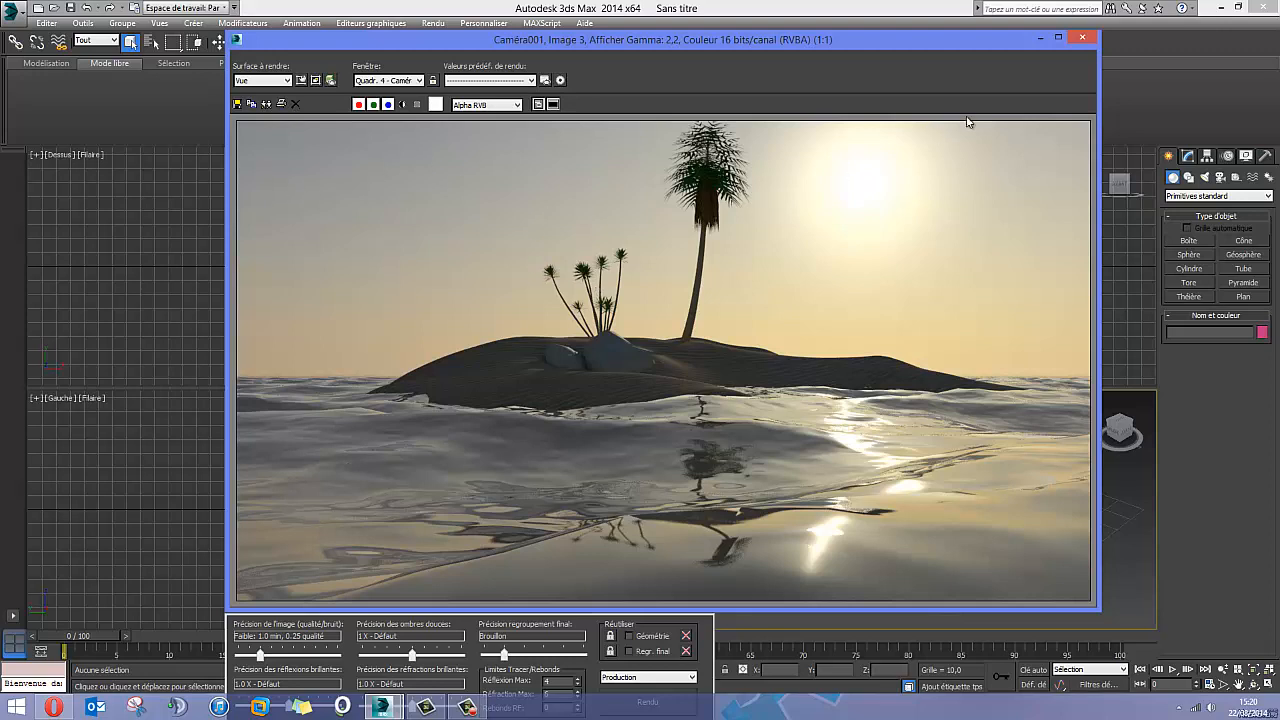
# Close the rendered image in 3ds Max and draw a plane about 459 long and 651 wide over the grid in the Perspective view.
pyautogui.click(1080, 38)
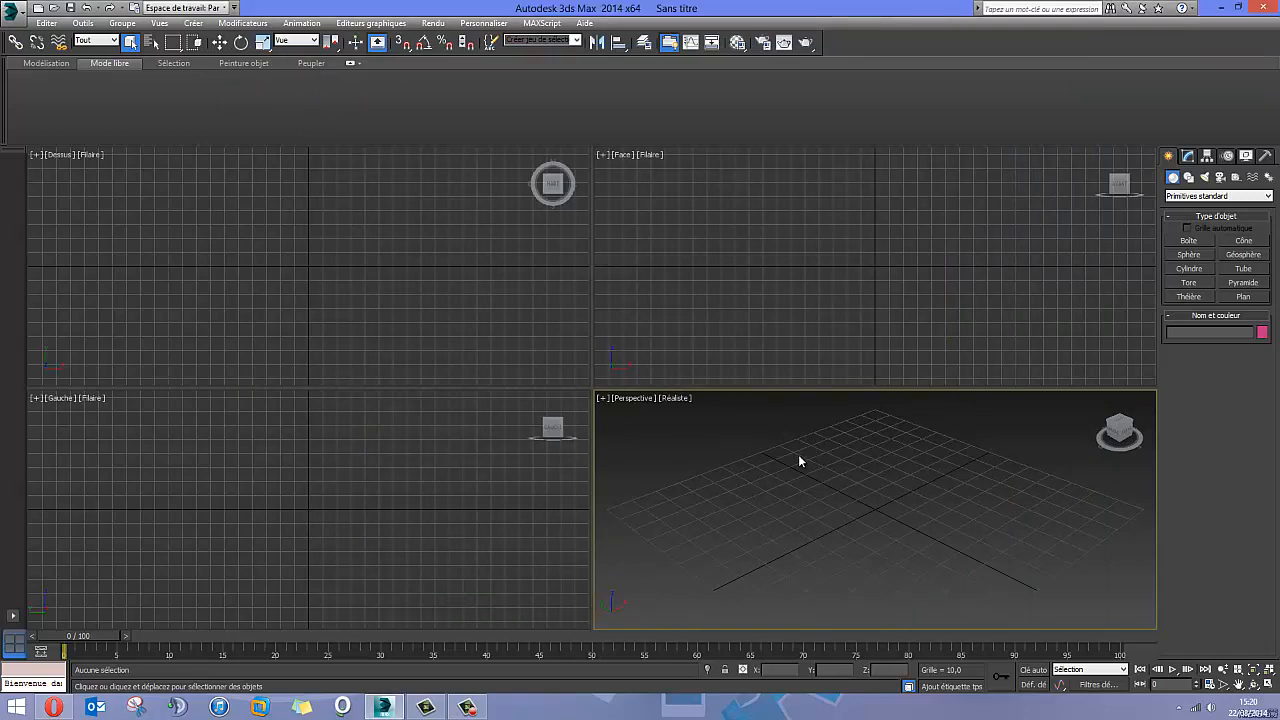
pyautogui.moveTo(889, 540)
pyautogui.mouseDown(button='middle')
pyautogui.moveTo(846, 517)
pyautogui.moveTo(906, 526)
pyautogui.mouseUp(button='middle')
pyautogui.hotkey('alt', 'w')
pyautogui.keyDown('alt'); pyautogui.moveTo(607, 387); pyautogui.dragTo(570, 455, button='middle'); pyautogui.keyUp('alt')
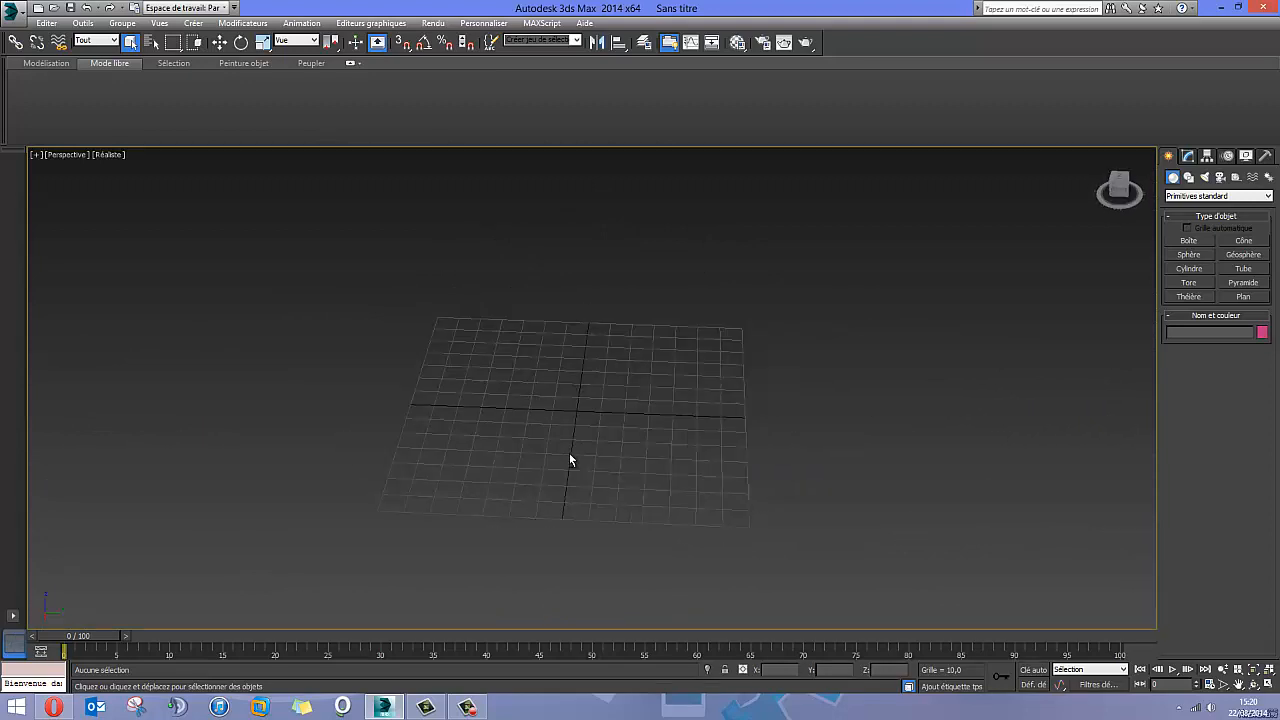
pyautogui.click(1242, 297)
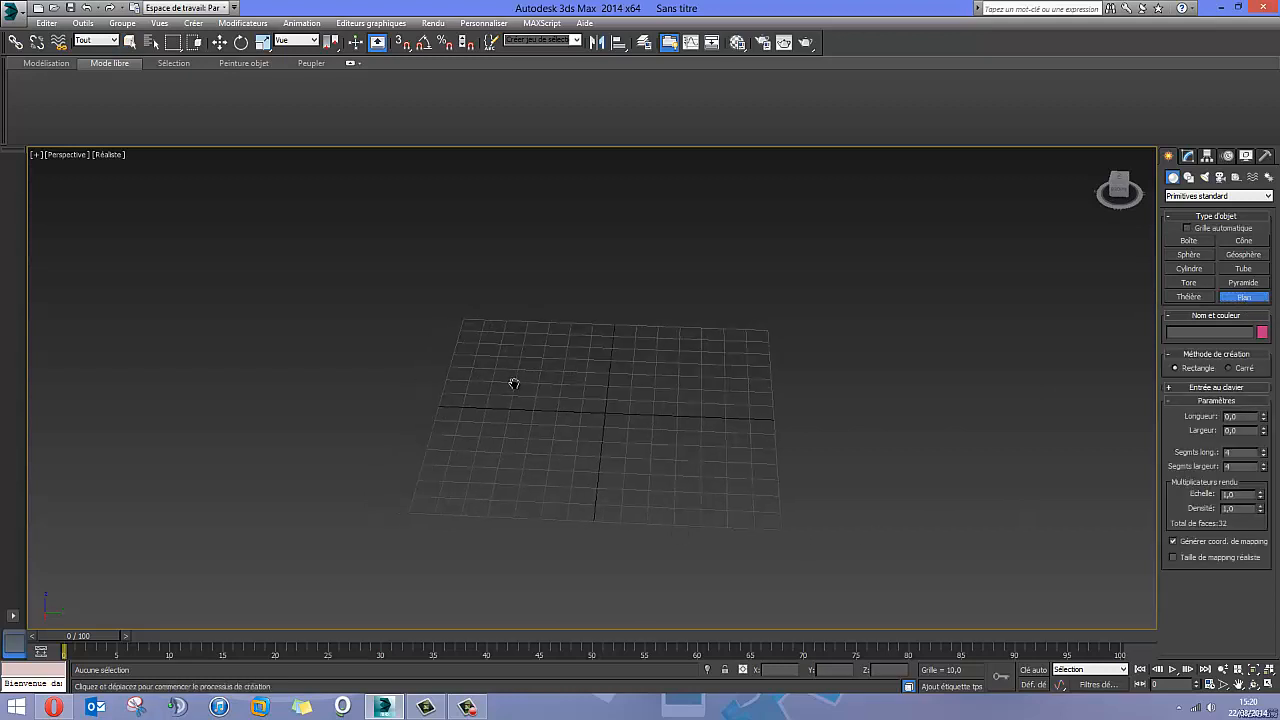
pyautogui.scroll(-8, 514, 380)
pyautogui.moveTo(452, 298); pyautogui.dragTo(759, 596)
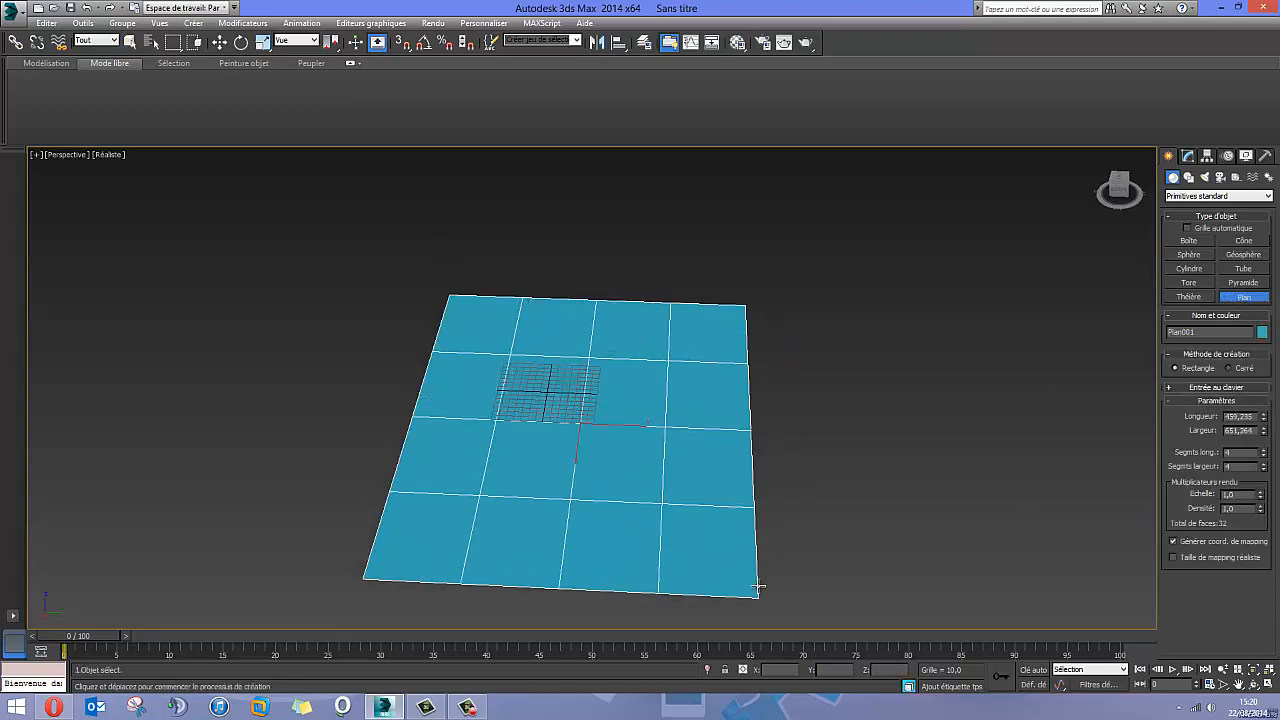
pyautogui.rightClick(930, 400)
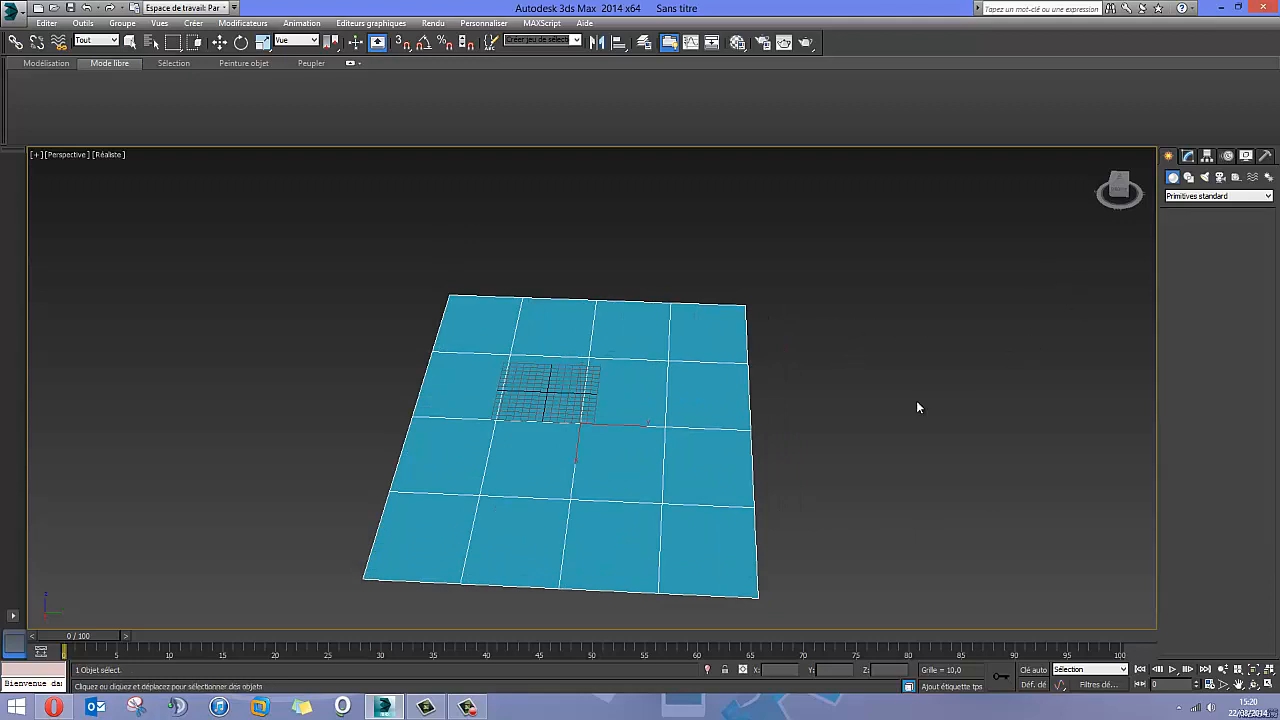
# Set the plane's length and width to 700 each.
pyautogui.click(1187, 157)
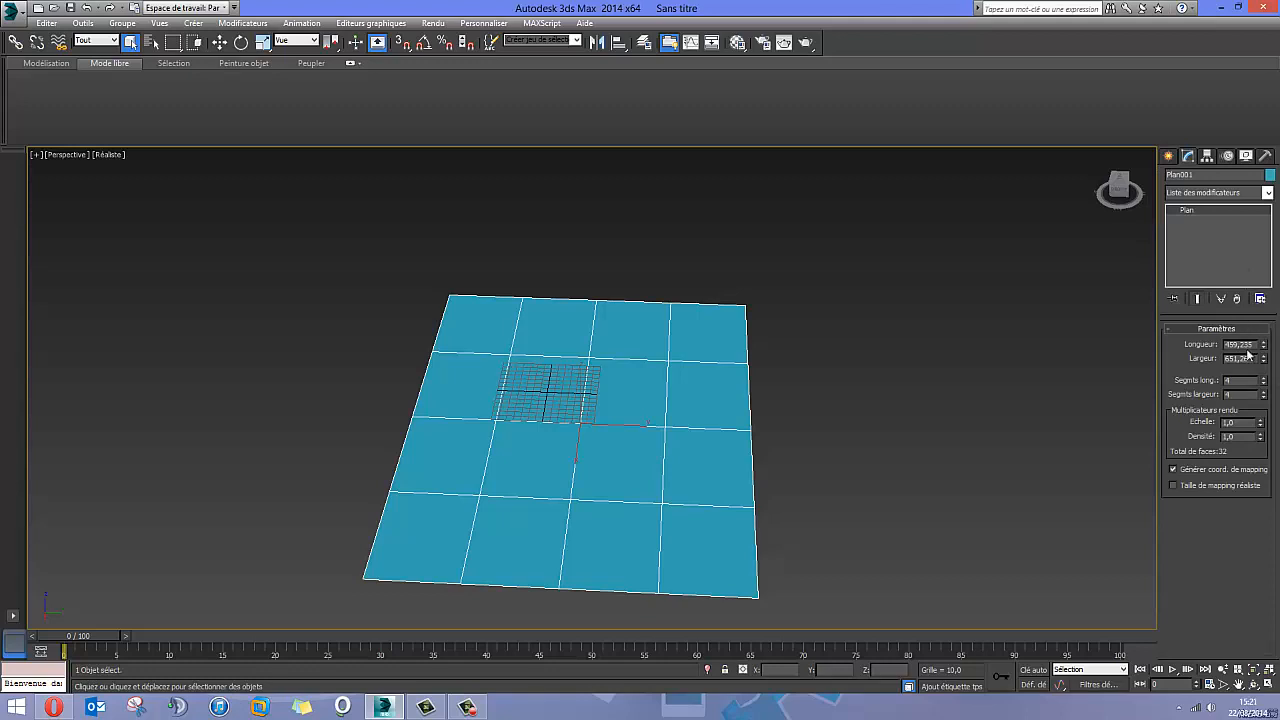
pyautogui.moveTo(1256, 344); pyautogui.dragTo(1159, 344)
pyautogui.write('700')
pyautogui.moveTo(1253, 357); pyautogui.dragTo(1187, 359)
pyautogui.write('70')
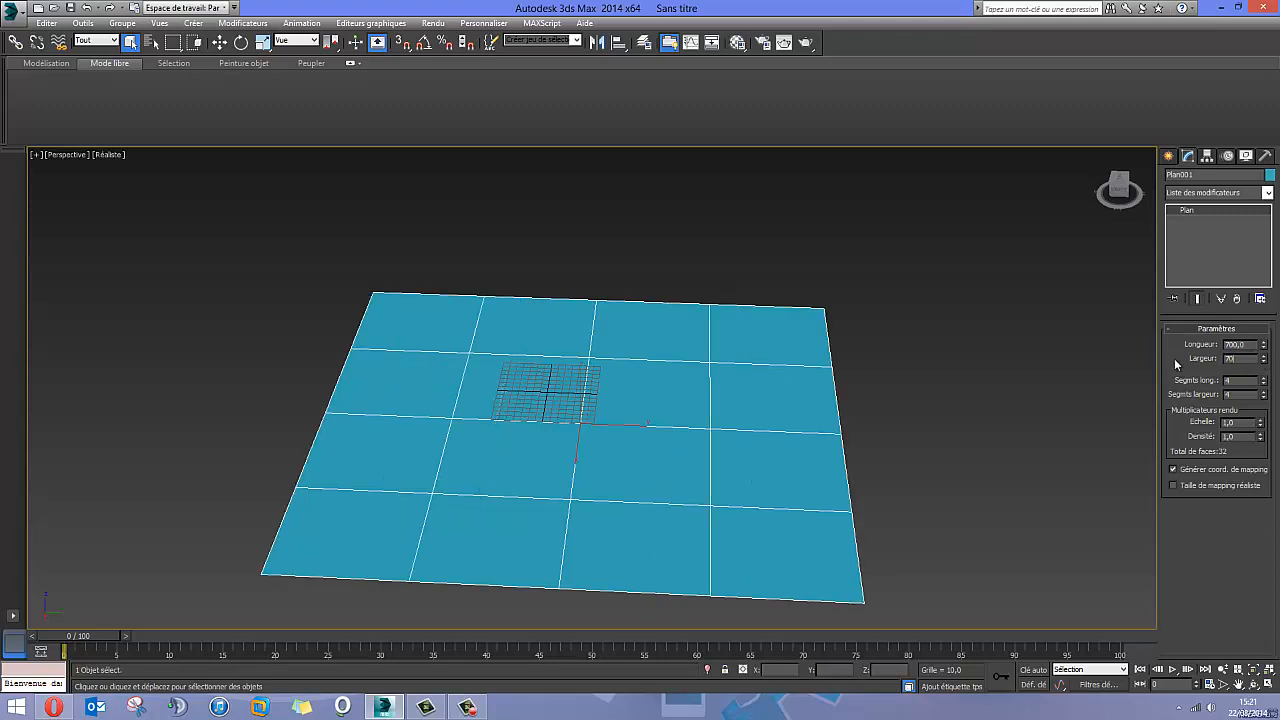
pyautogui.press('Return')
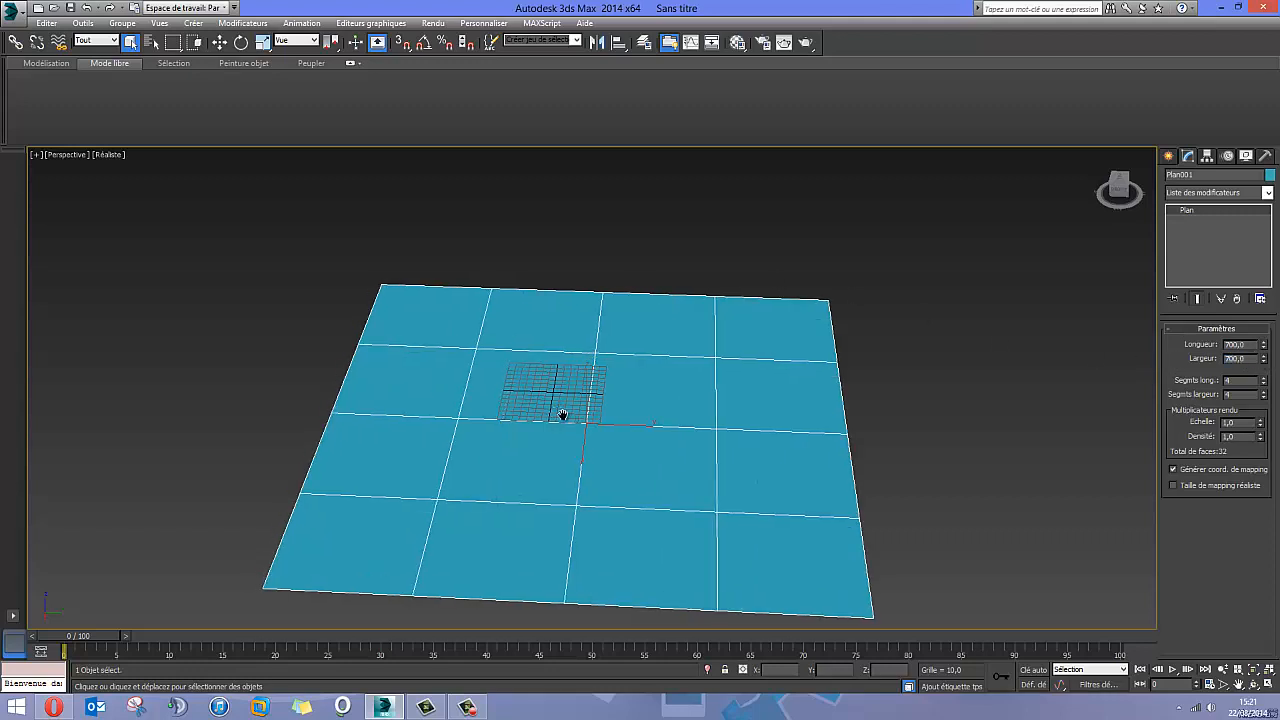
# Centre the plane on the scene origin by resetting its X and Y position to 0.
pyautogui.moveTo(563, 414); pyautogui.dragTo(624, 425, button='middle')
pyautogui.click(219, 41)
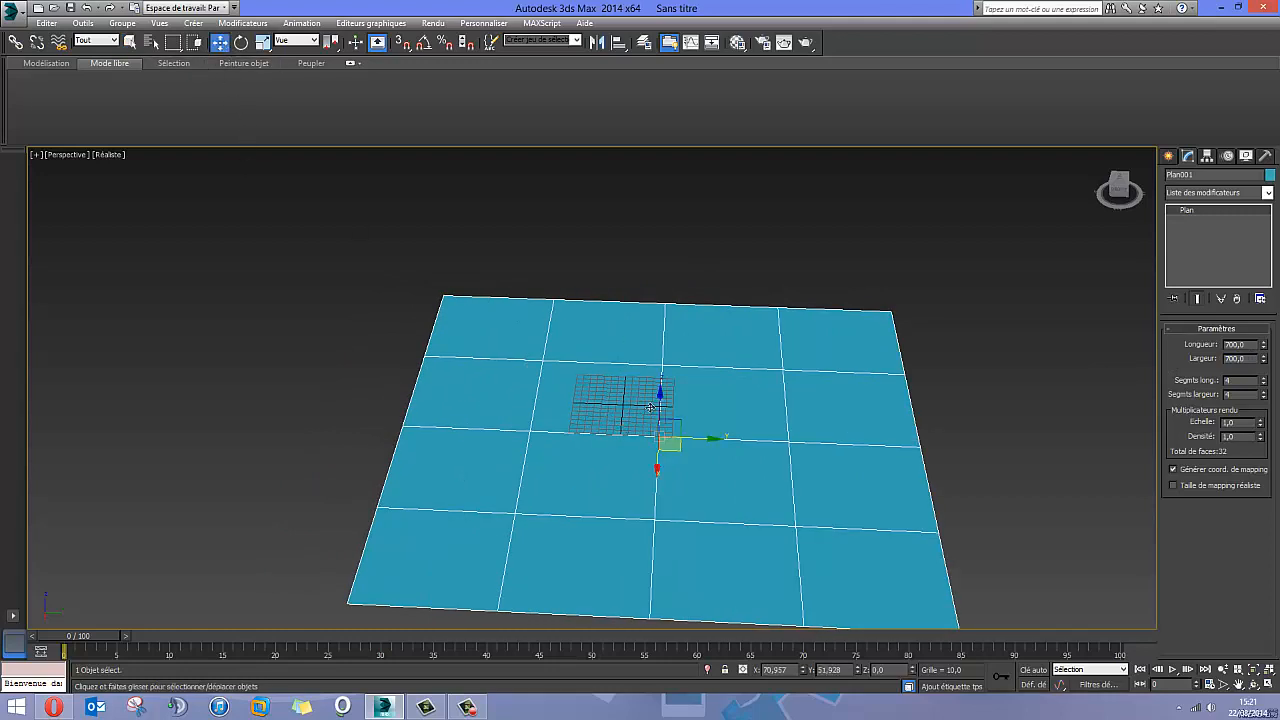
pyautogui.rightClick(803, 672)
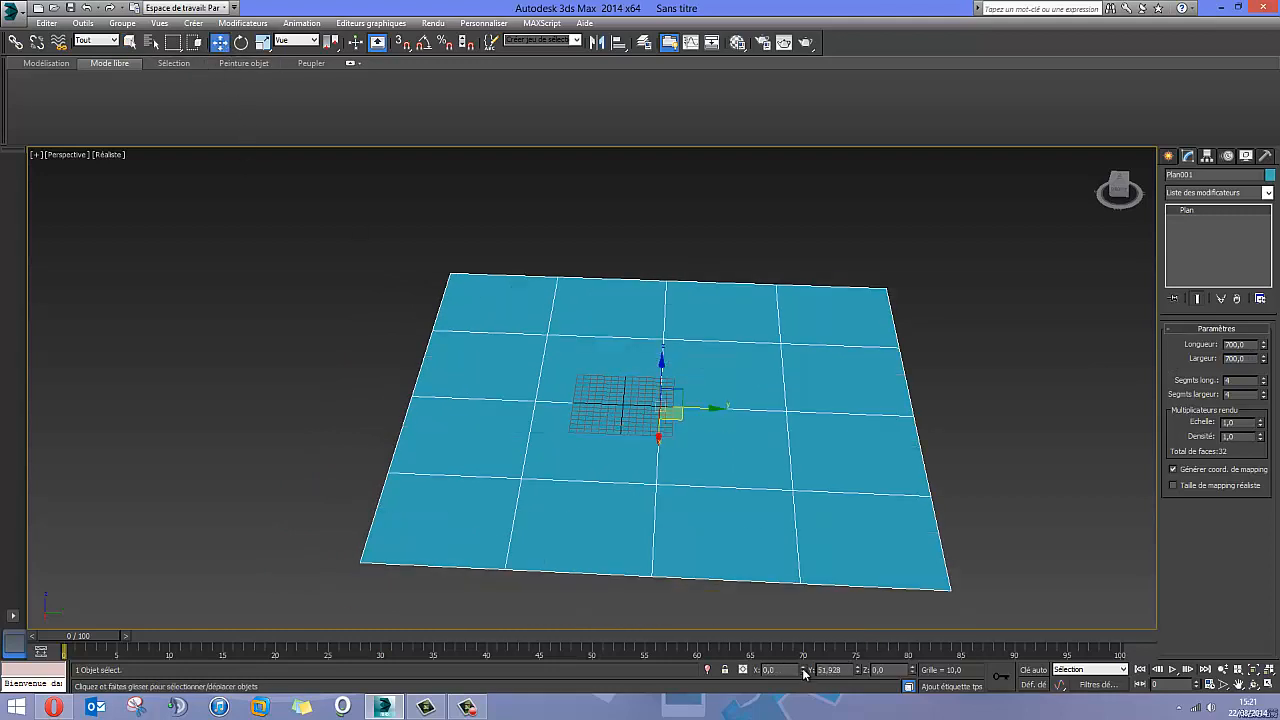
pyautogui.rightClick(859, 673)
pyautogui.keyDown('alt'); pyautogui.moveTo(575, 383); pyautogui.dragTo(646, 445, button='middle'); pyautogui.keyUp('alt')
pyautogui.scroll(5, 679, 377)
pyautogui.scroll(-5, 679, 377)
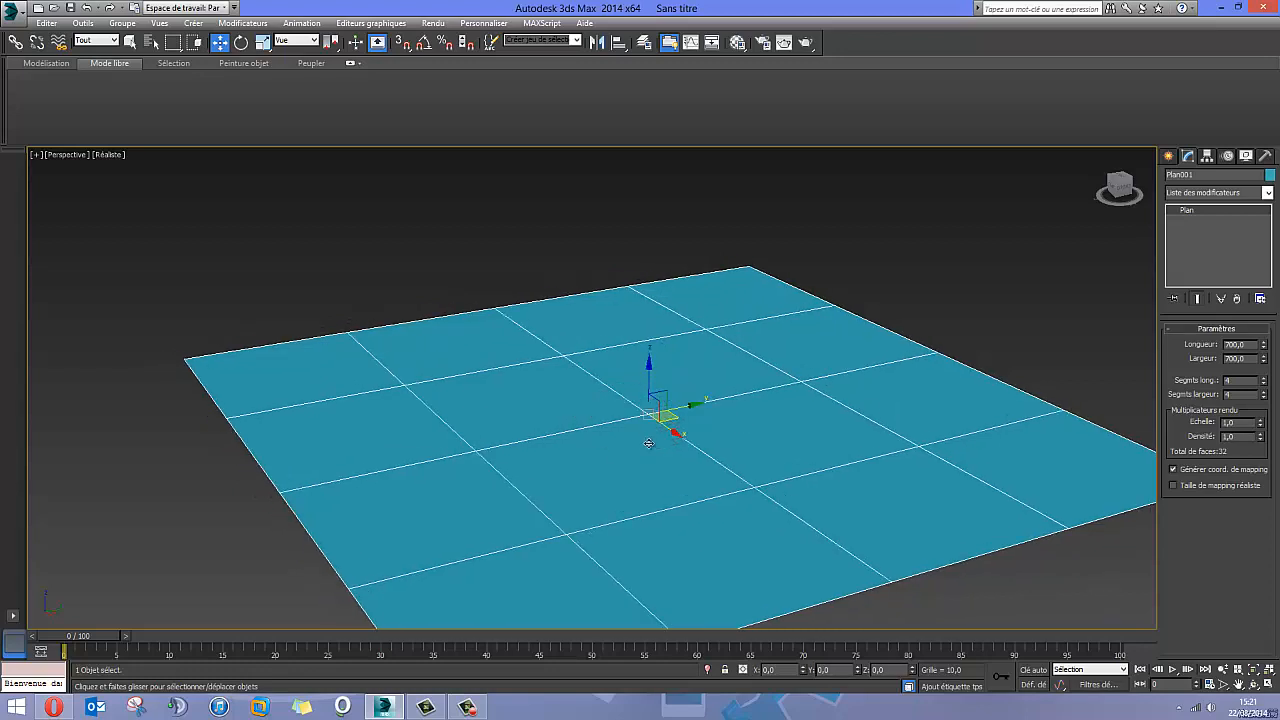
pyautogui.moveTo(646, 443); pyautogui.dragTo(699, 378, button='middle')
pyautogui.press('super')
pyautogui.press('super')
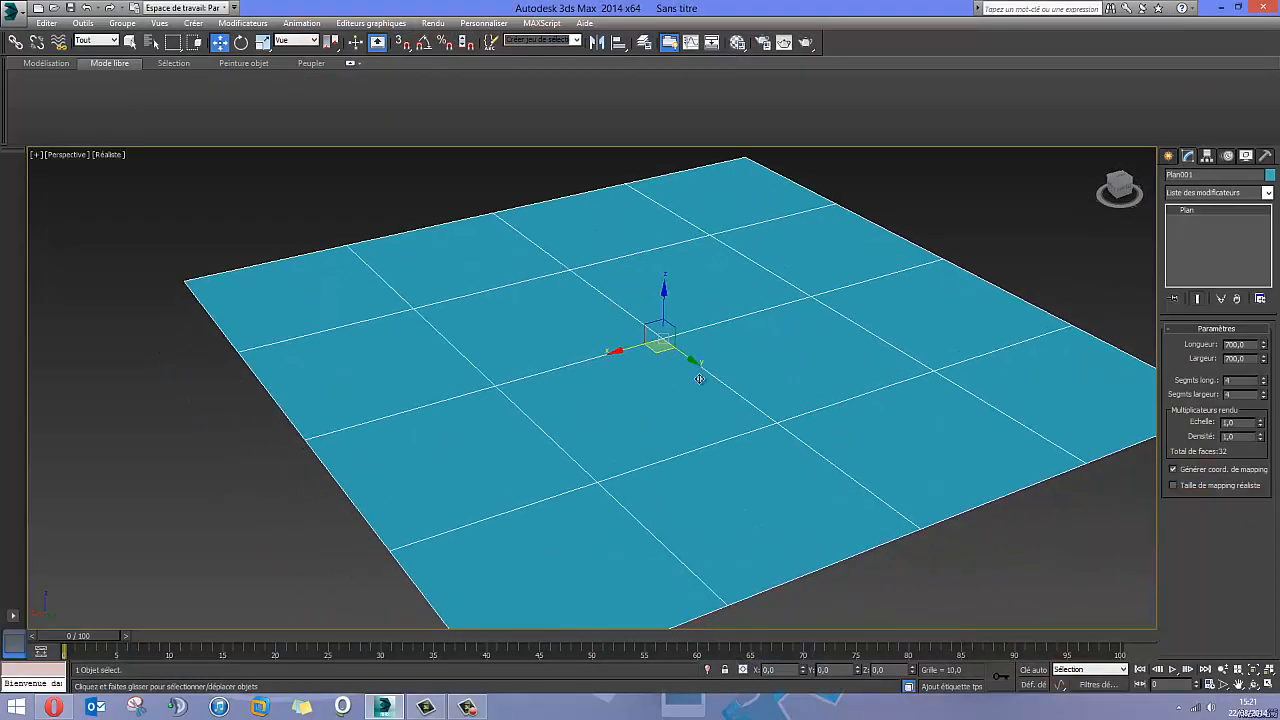
# Set the plane's length and width segments to 50 each.
pyautogui.click(1241, 381)
pyautogui.write('50')
pyautogui.press('Return')
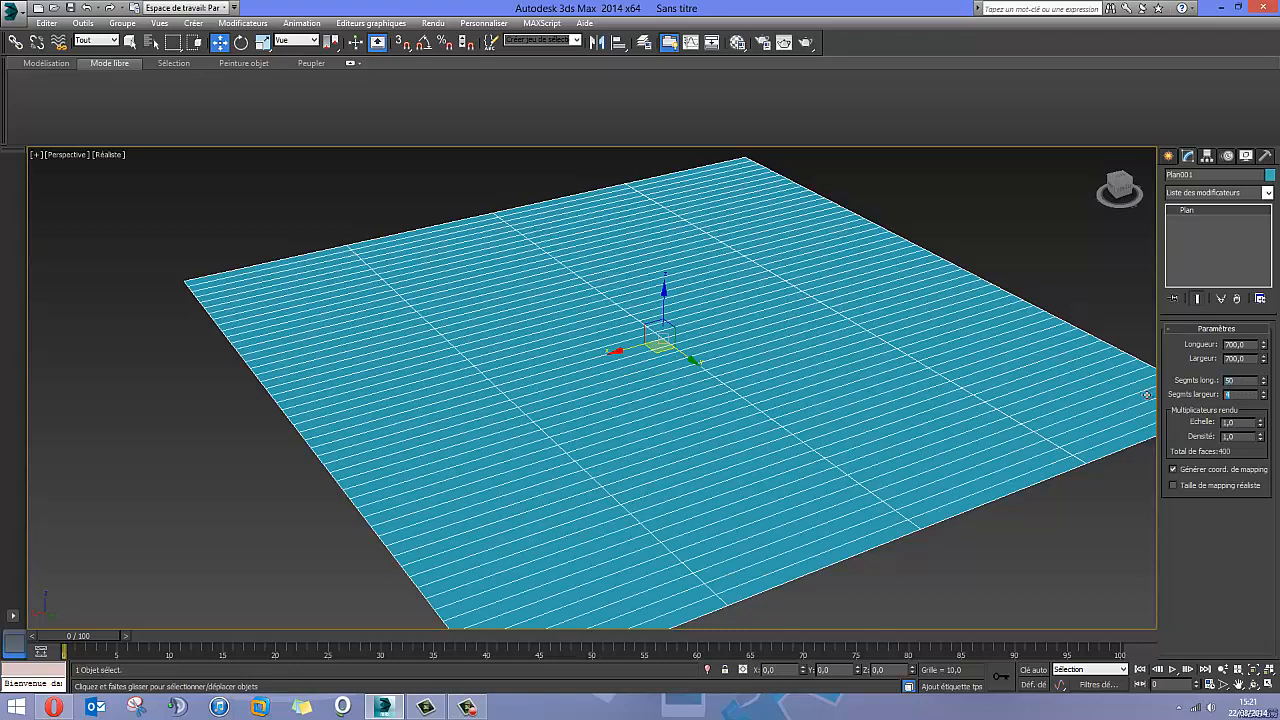
pyautogui.press('Return')
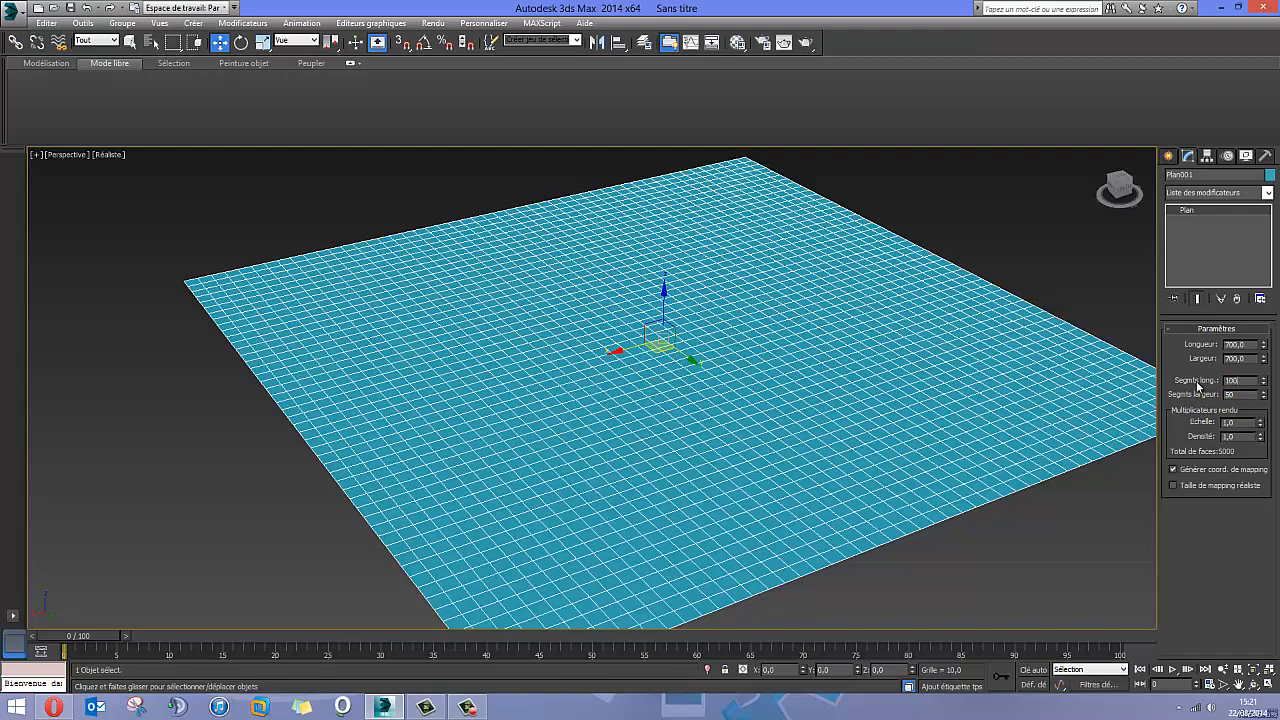
# Set the plane's length and width segments to 100 each.
pyautogui.press('Return')
pyautogui.press('Tab')
pyautogui.write('10')
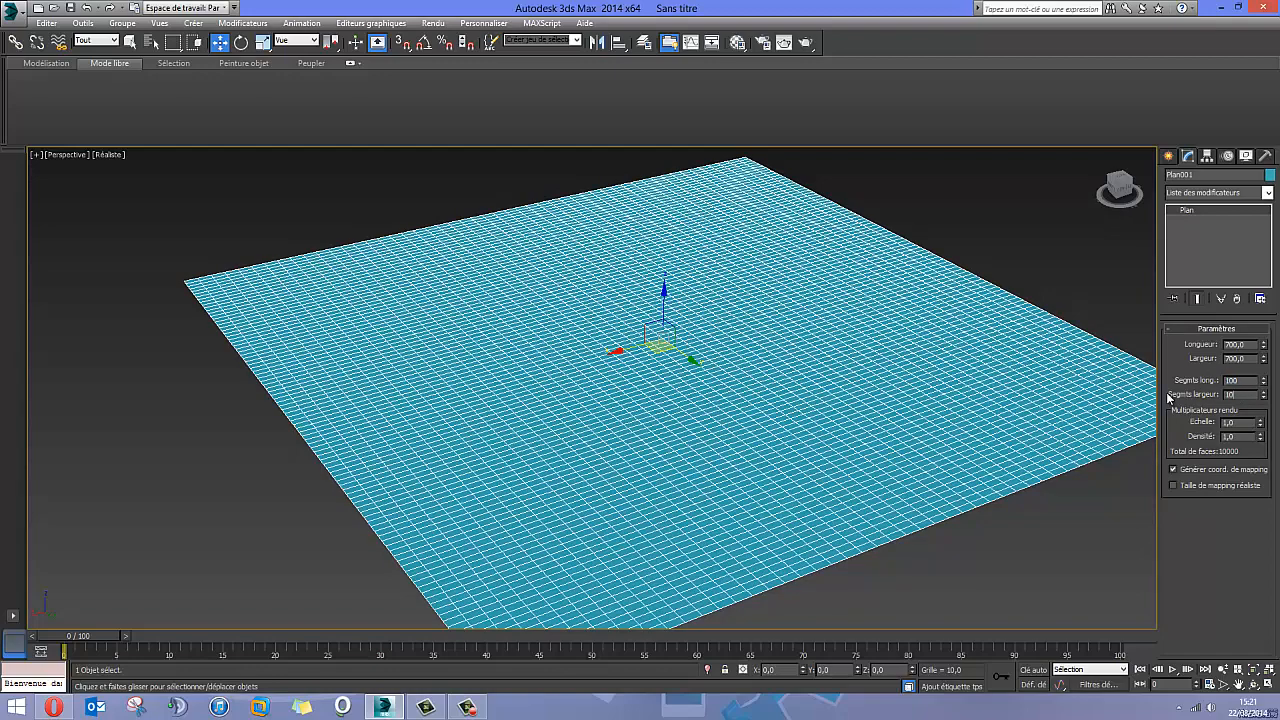
pyautogui.write('0')
pyautogui.press('Return')
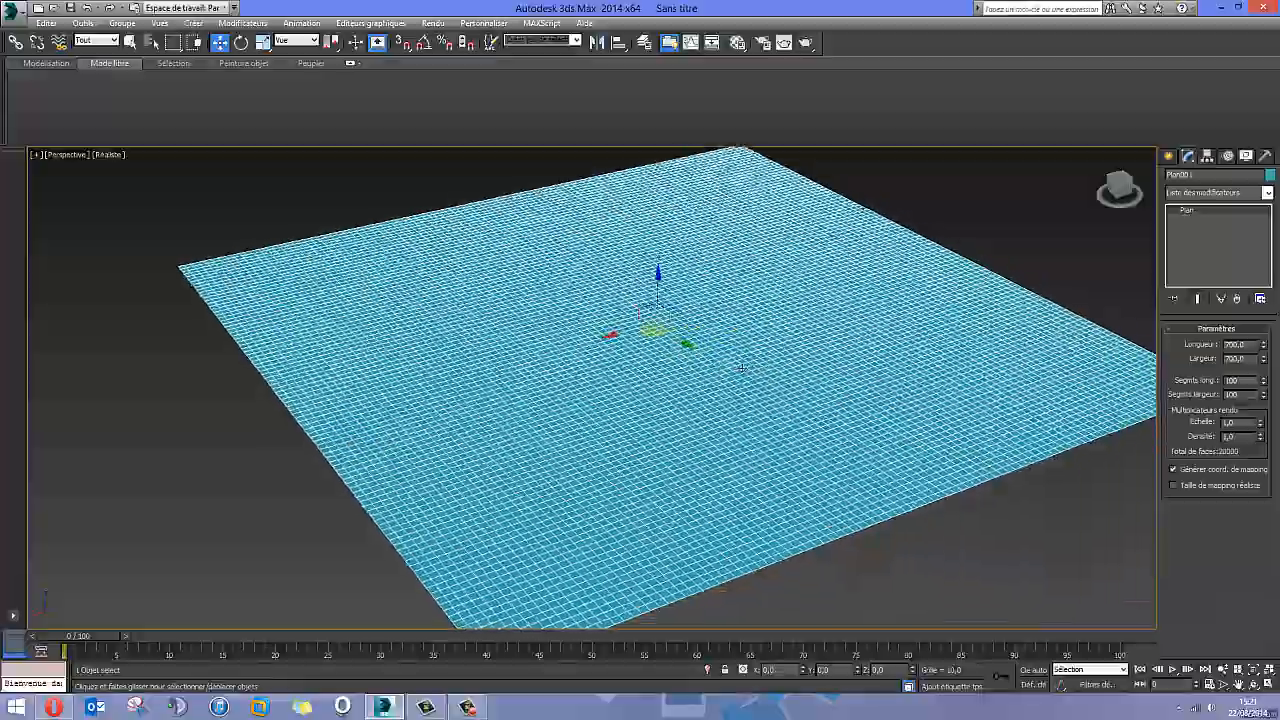
# Apply the Houdini_Ocean modifier to the plane and dismiss the plugin's About Hot4MAX dialog.
pyautogui.keyDown('alt'); pyautogui.moveTo(742, 368); pyautogui.dragTo(794, 314, button='middle'); pyautogui.keyUp('alt')
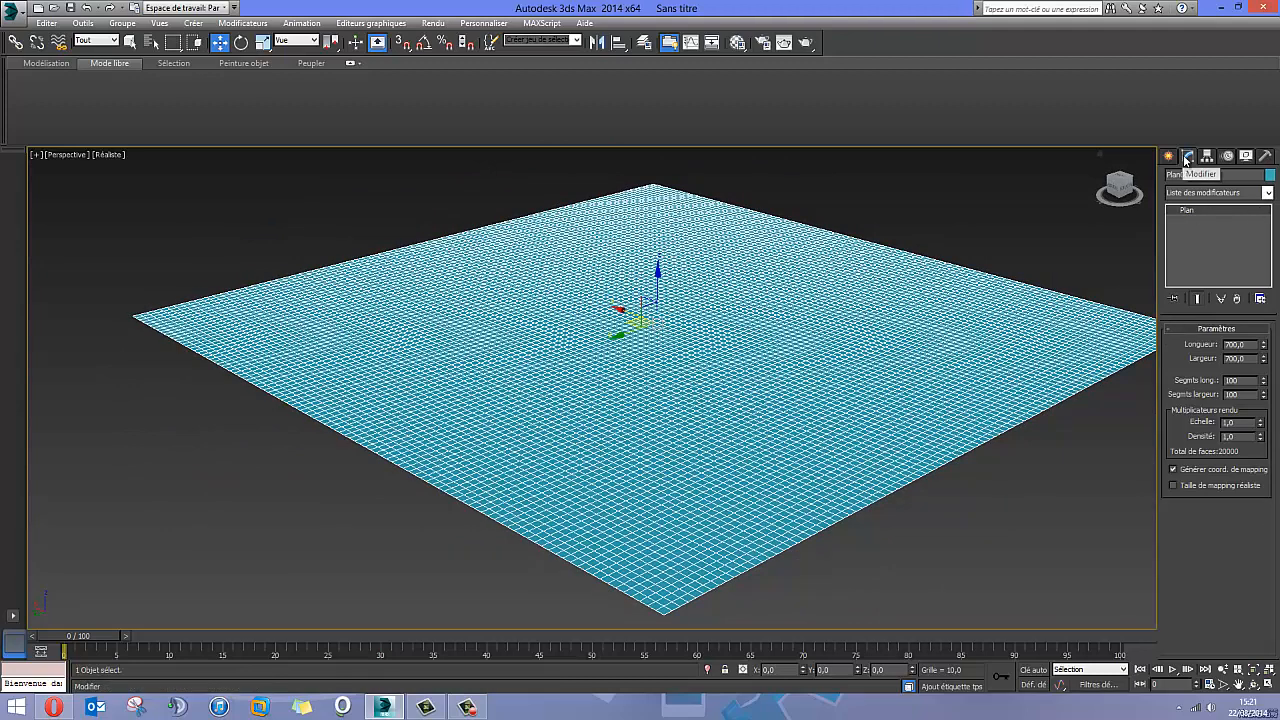
pyautogui.click(1267, 193)
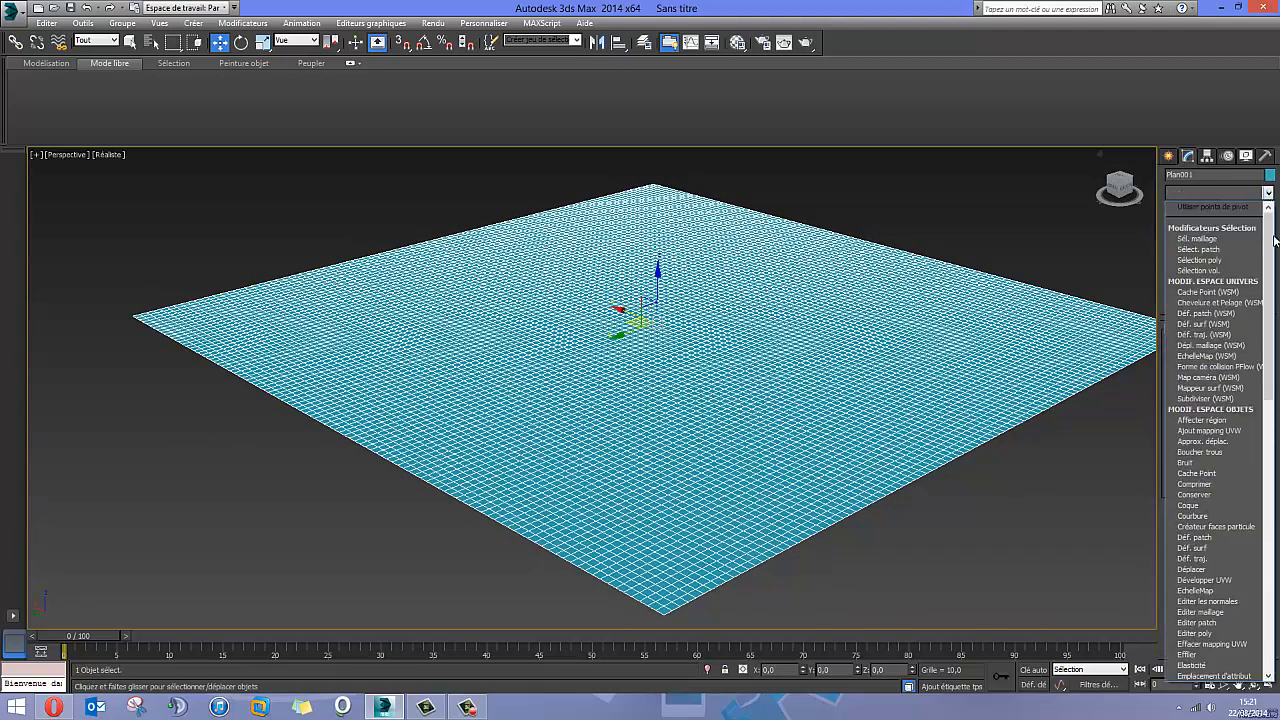
pyautogui.scroll(-8, 1263, 401)
pyautogui.scroll(-1, 1263, 401)
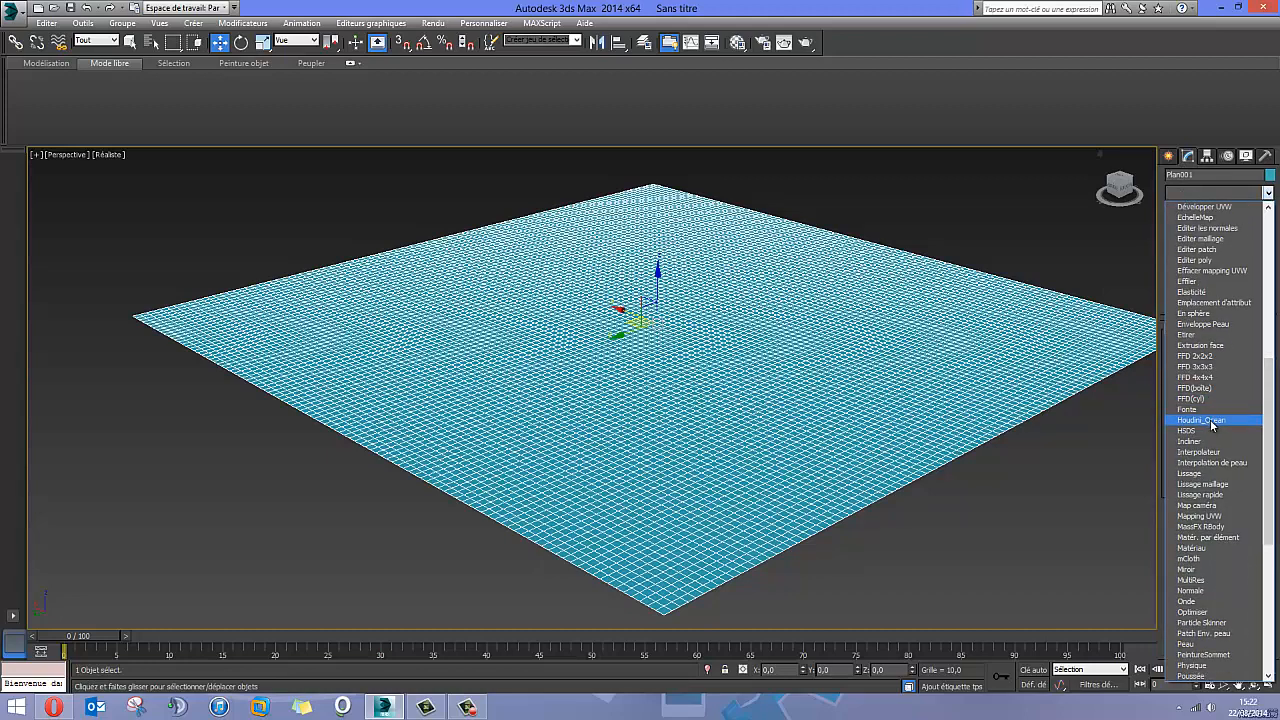
pyautogui.click(1211, 420)
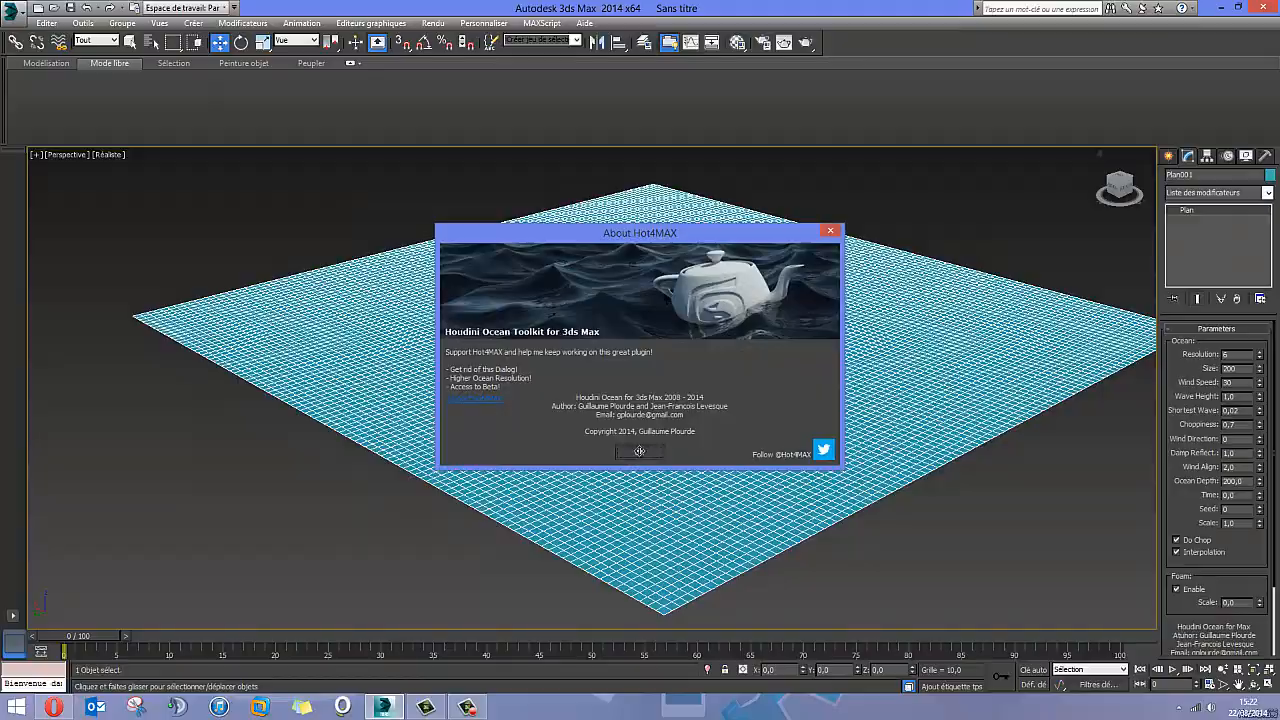
pyautogui.click(639, 451)
# Lower the Houdini_Ocean modifier's Resolution to 4.
pyautogui.keyDown('alt'); pyautogui.moveTo(674, 362); pyautogui.dragTo(798, 382, button='middle'); pyautogui.keyUp('alt')
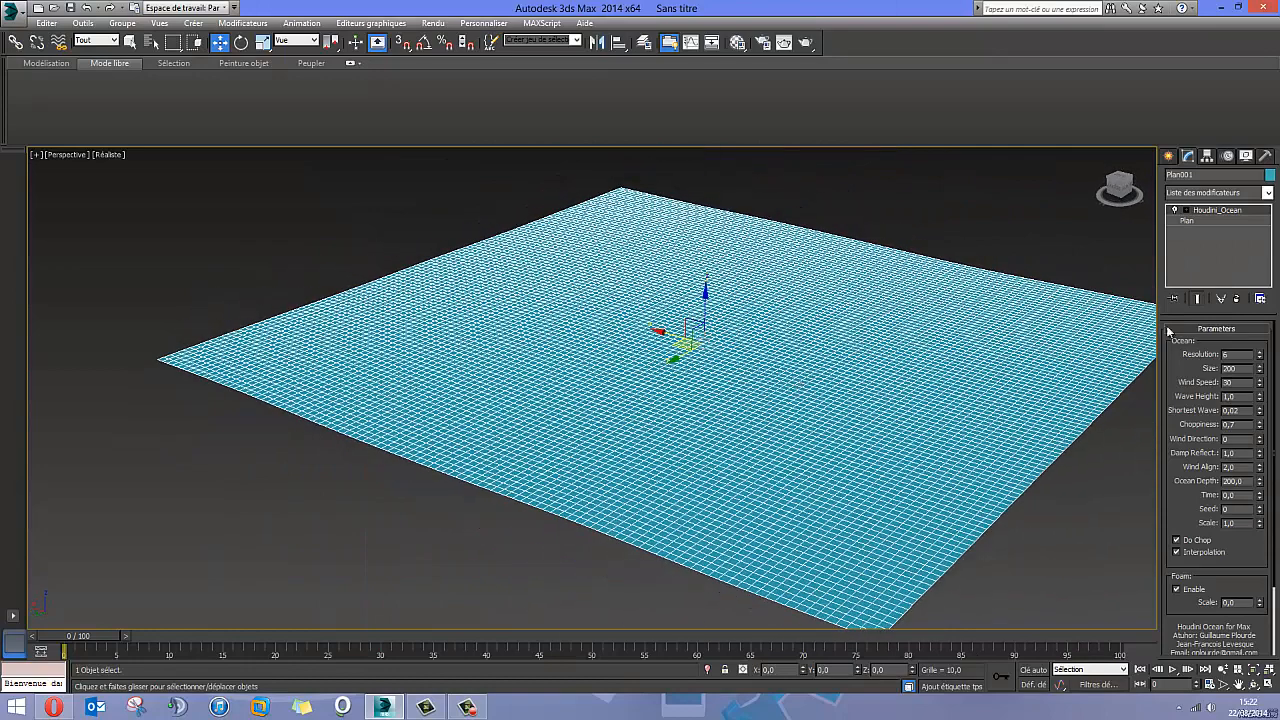
pyautogui.click(1261, 357)
pyautogui.click(1262, 358)
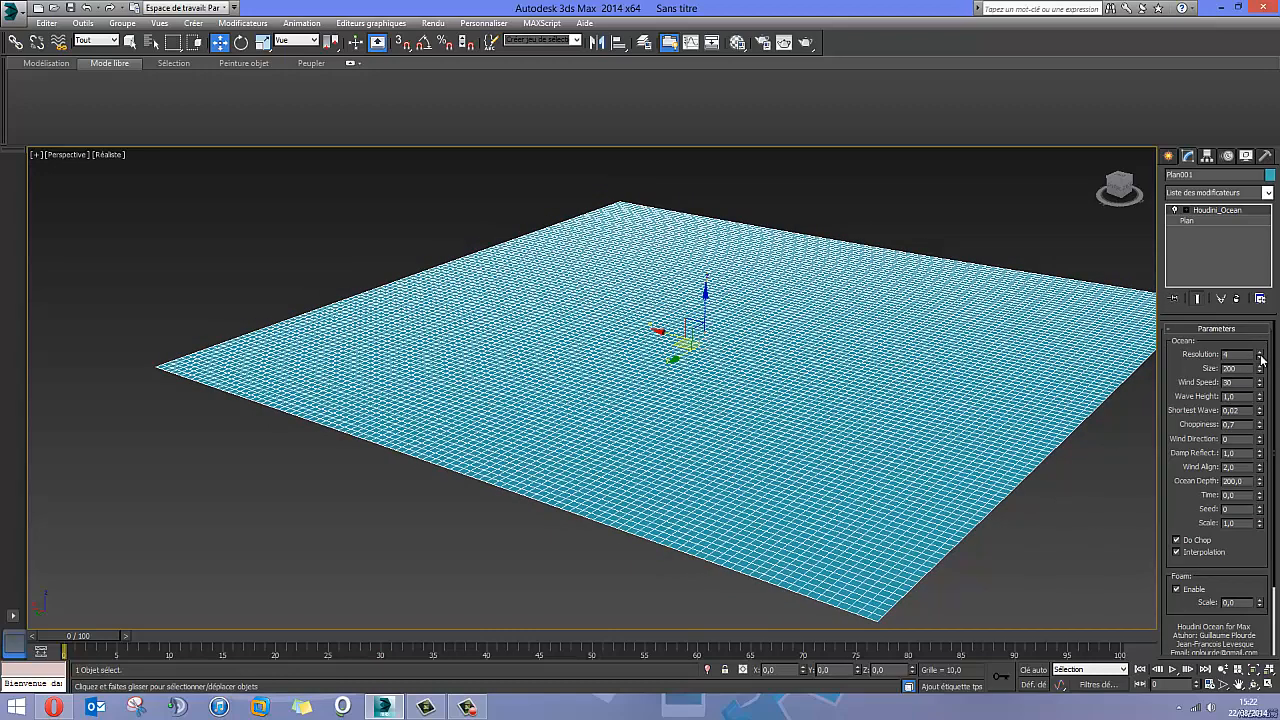
# Set the Houdini_Ocean modifier's Resolution to 6.
pyautogui.click(1261, 354)
pyautogui.click(1261, 358)
pyautogui.click(1261, 358)
pyautogui.click(1261, 353)
pyautogui.click(1261, 353)
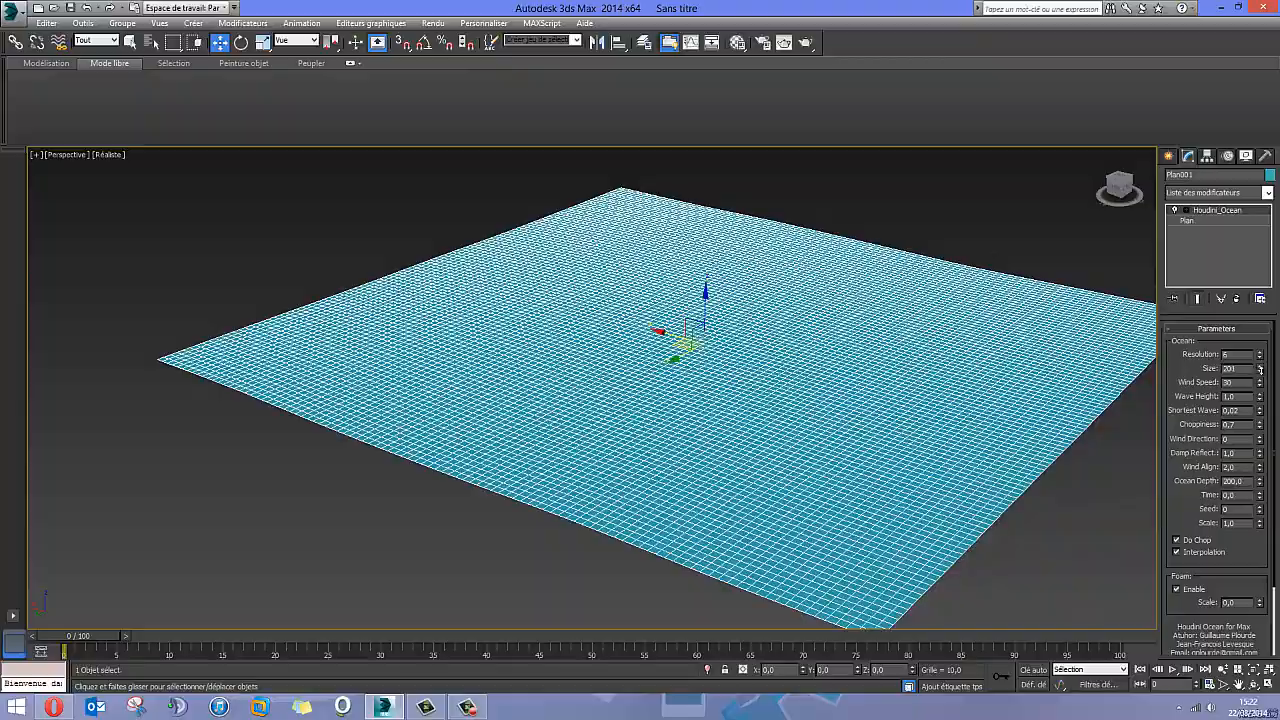
# Reduce the ocean's Size to 5 and its Wave Height to 0.21.
pyautogui.moveTo(1259, 369); pyautogui.dragTo(1257, 493)
pyautogui.moveTo(880, 475)
pyautogui.keyDown('alt'); pyautogui.mouseDown(button='middle')
pyautogui.moveTo(826, 462)
pyautogui.moveTo(740, 390)
pyautogui.moveTo(669, 384)
pyautogui.moveTo(748, 401)
pyautogui.mouseUp(button='middle'); pyautogui.keyUp('alt')
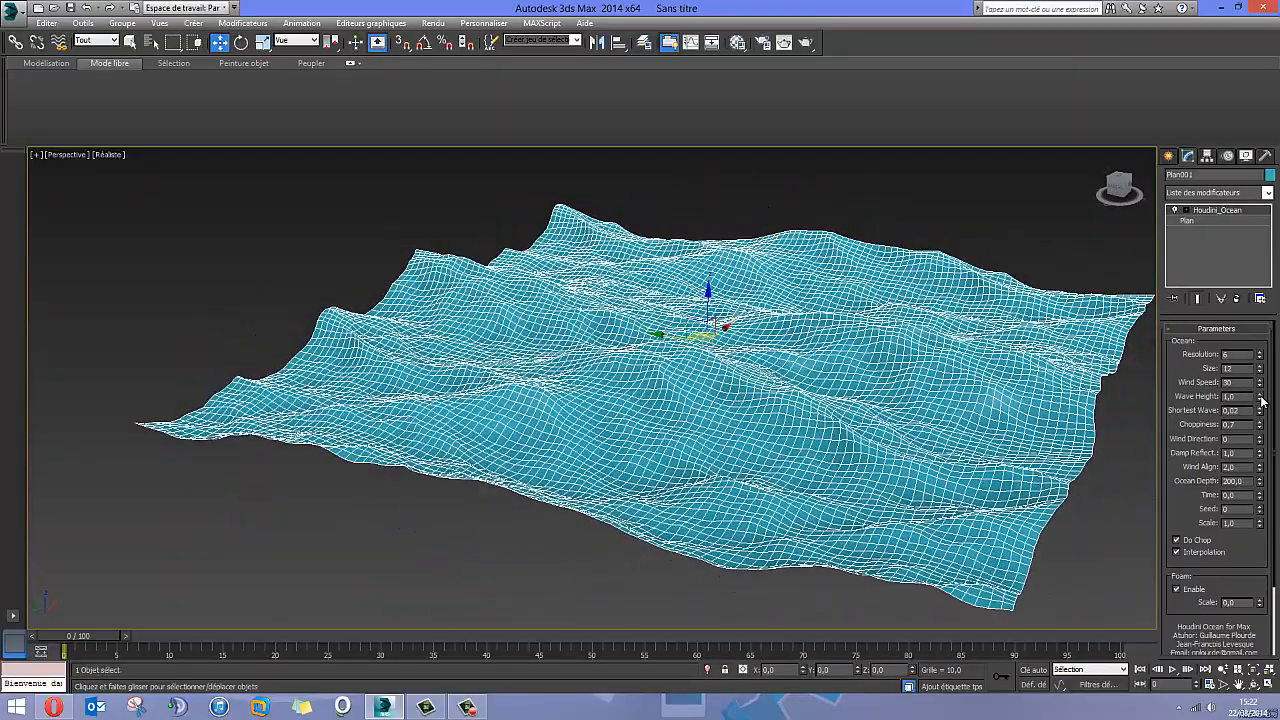
pyautogui.moveTo(1261, 398)
pyautogui.mouseDown()
pyautogui.moveTo(1240, 449)
pyautogui.moveTo(1261, 377)
pyautogui.mouseUp()
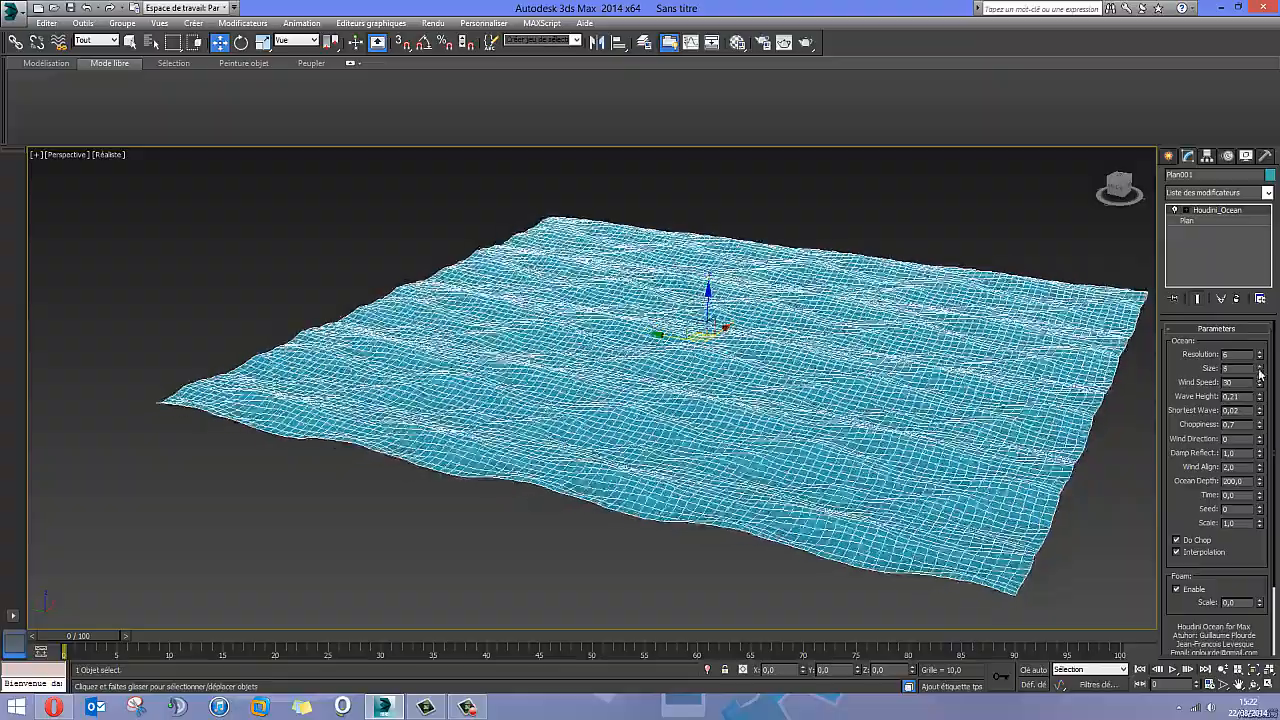
pyautogui.keyDown('alt'); pyautogui.moveTo(902, 384); pyautogui.dragTo(708, 402, button='middle'); pyautogui.keyUp('alt')
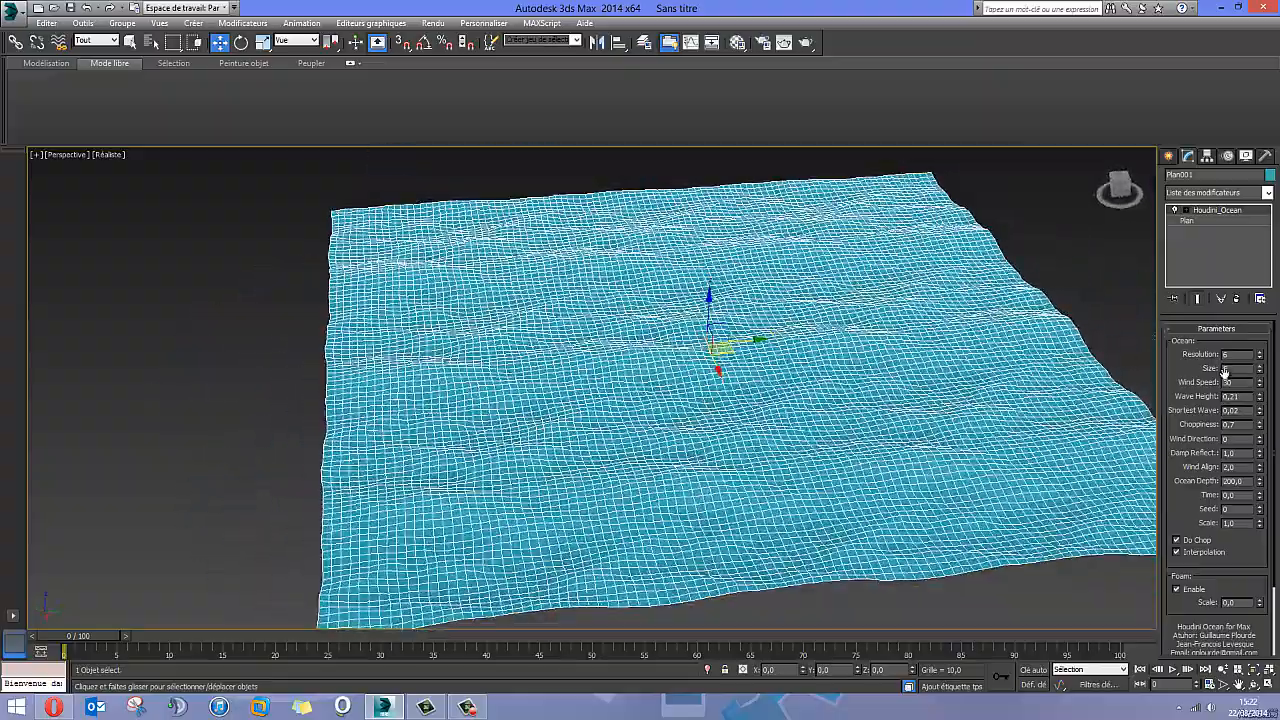
# Try a much higher Wind Speed for the ocean, and settle on a Wind Speed of 4.
pyautogui.moveTo(1262, 386); pyautogui.dragTo(1260, 384)
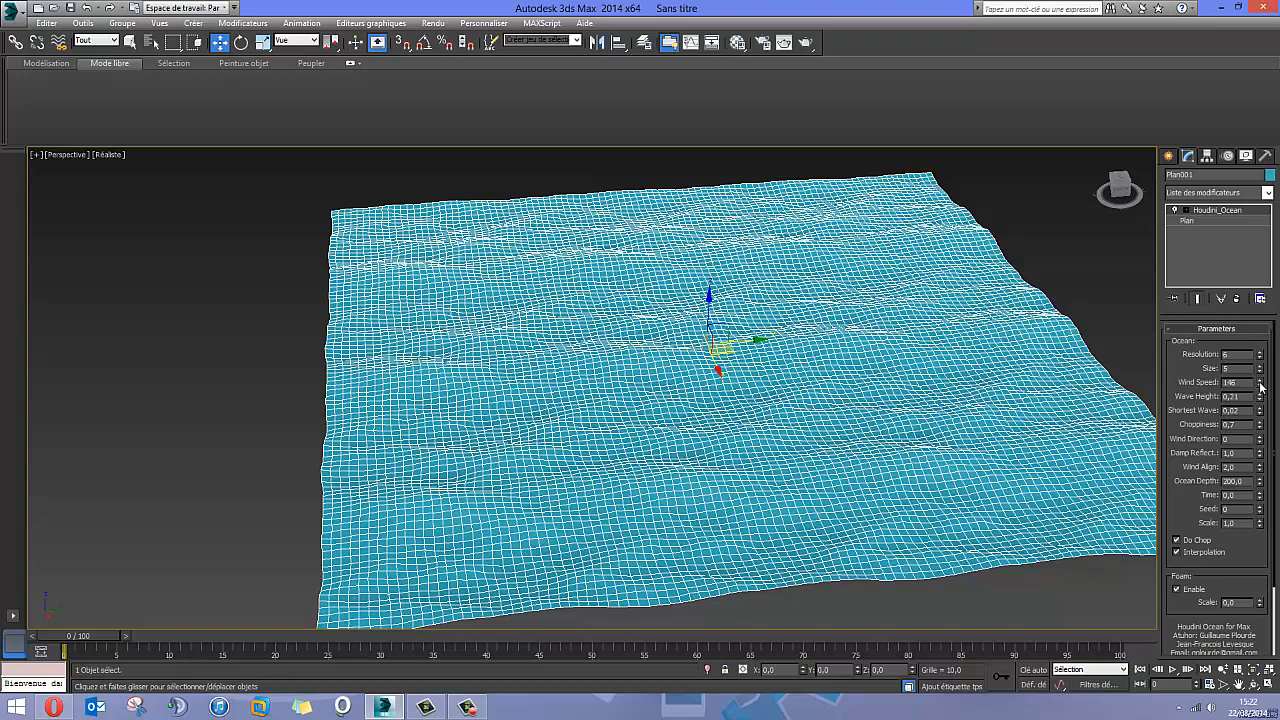
pyautogui.moveTo(1249, 401)
pyautogui.mouseDown()
pyautogui.moveTo(1250, 517)
pyautogui.moveTo(1261, 462)
pyautogui.moveTo(1260, 476)
pyautogui.mouseUp()
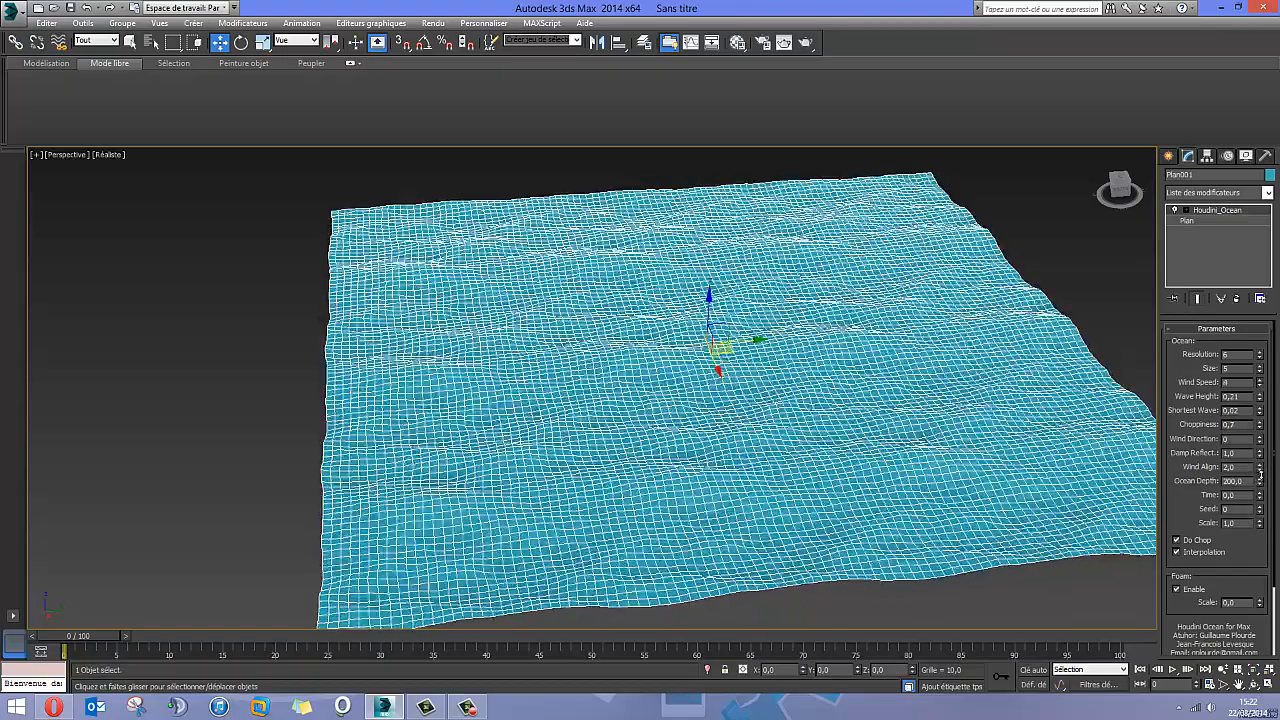
pyautogui.keyDown('alt'); pyautogui.moveTo(727, 358); pyautogui.dragTo(611, 347, button='middle'); pyautogui.keyUp('alt')
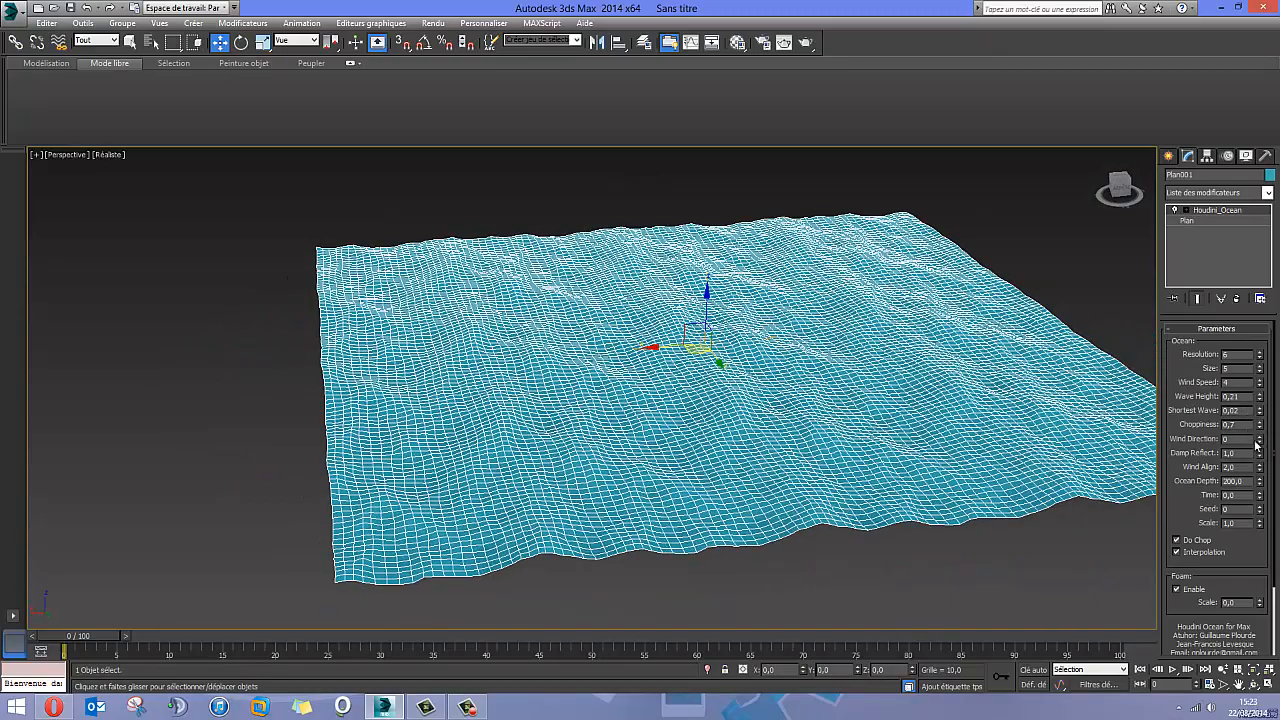
# Set the ocean's Wind Direction to 98 and check the waves from several angles.
pyautogui.moveTo(1260, 440); pyautogui.dragTo(1250, 373)
pyautogui.keyDown('alt'); pyautogui.moveTo(781, 334); pyautogui.dragTo(602, 346, button='middle'); pyautogui.keyUp('alt')
pyautogui.moveTo(555, 430)
pyautogui.keyDown('alt'); pyautogui.mouseDown(button='middle')
pyautogui.moveTo(600, 426)
pyautogui.moveTo(565, 413)
pyautogui.mouseUp(button='middle'); pyautogui.keyUp('alt')
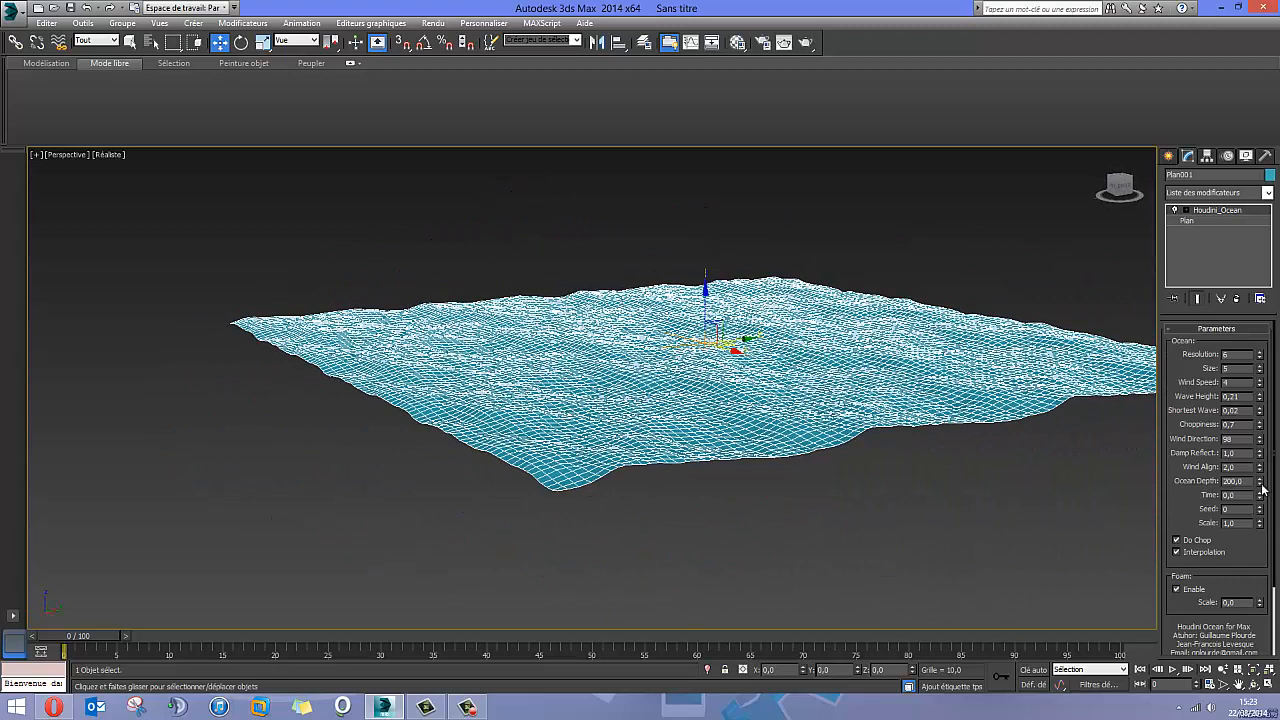
# Try other Ocean Depth values on the modifier and return the depth to 200.
pyautogui.moveTo(1260, 482); pyautogui.dragTo(1159, 481)
pyautogui.write('20')
pyautogui.keyDown('alt'); pyautogui.moveTo(688, 388); pyautogui.dragTo(722, 460, button='middle'); pyautogui.keyUp('alt')
pyautogui.click(546, 294)
pyautogui.click(469, 390)
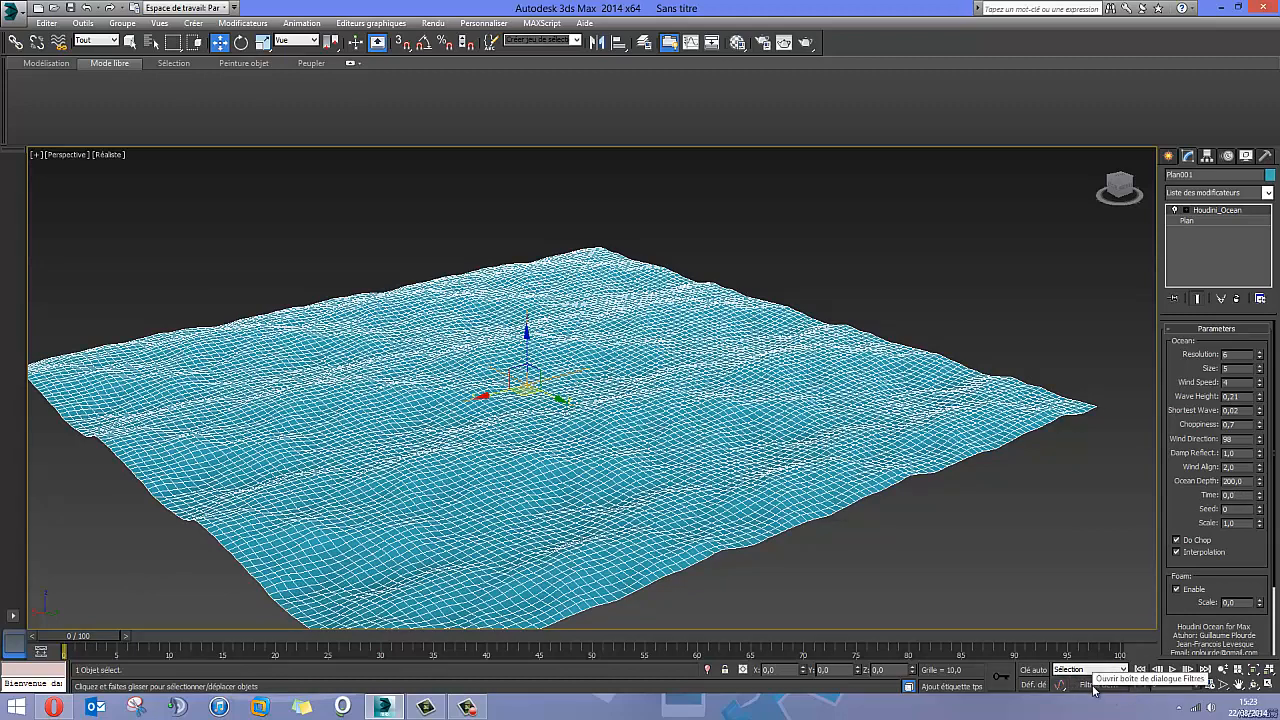
# With Auto Key on, animate the ocean's Time parameter to 10 at frame 100, return to frame 0 and turn Auto Key off.
pyautogui.click(1032, 671)
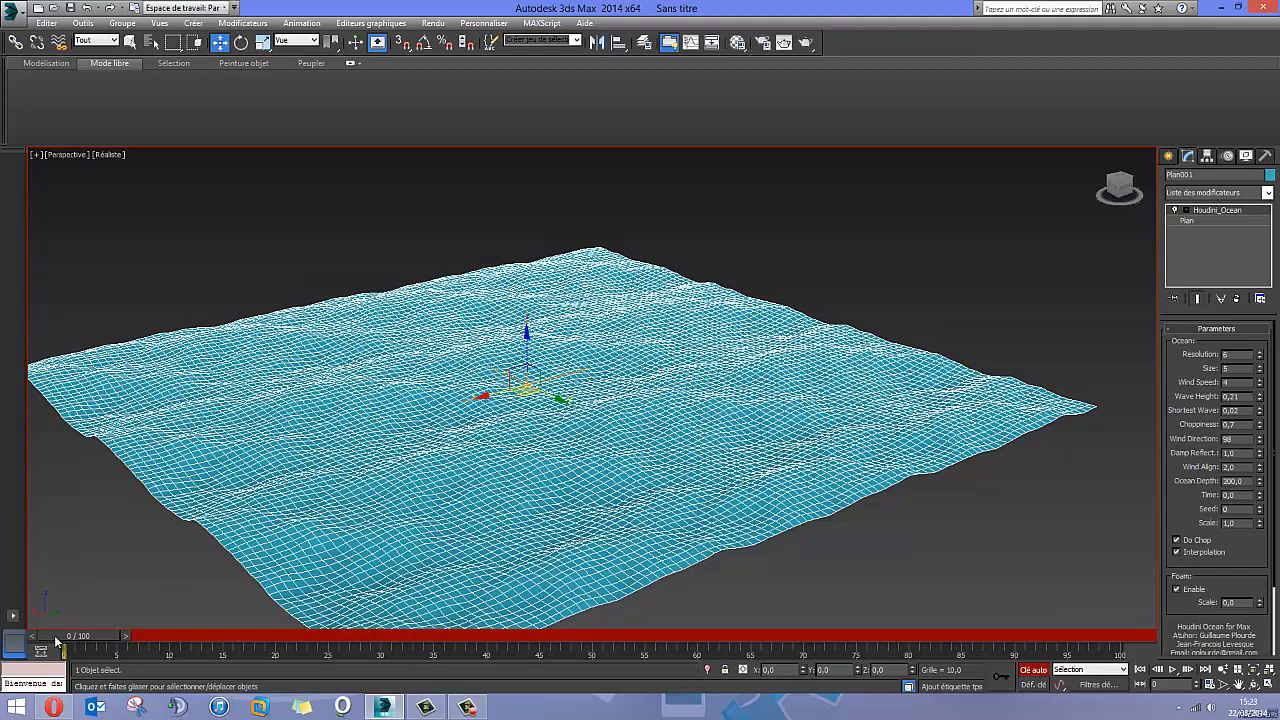
pyautogui.moveTo(57, 640); pyautogui.dragTo(1118, 640)
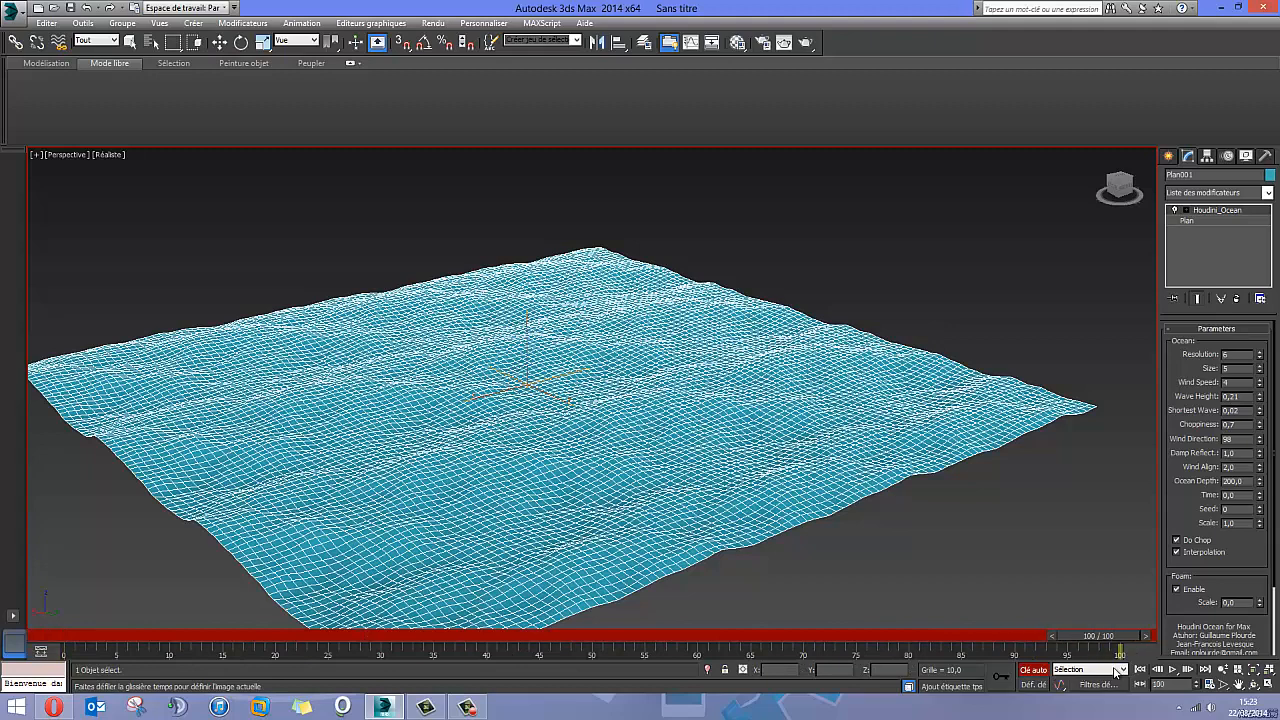
pyautogui.press('w')
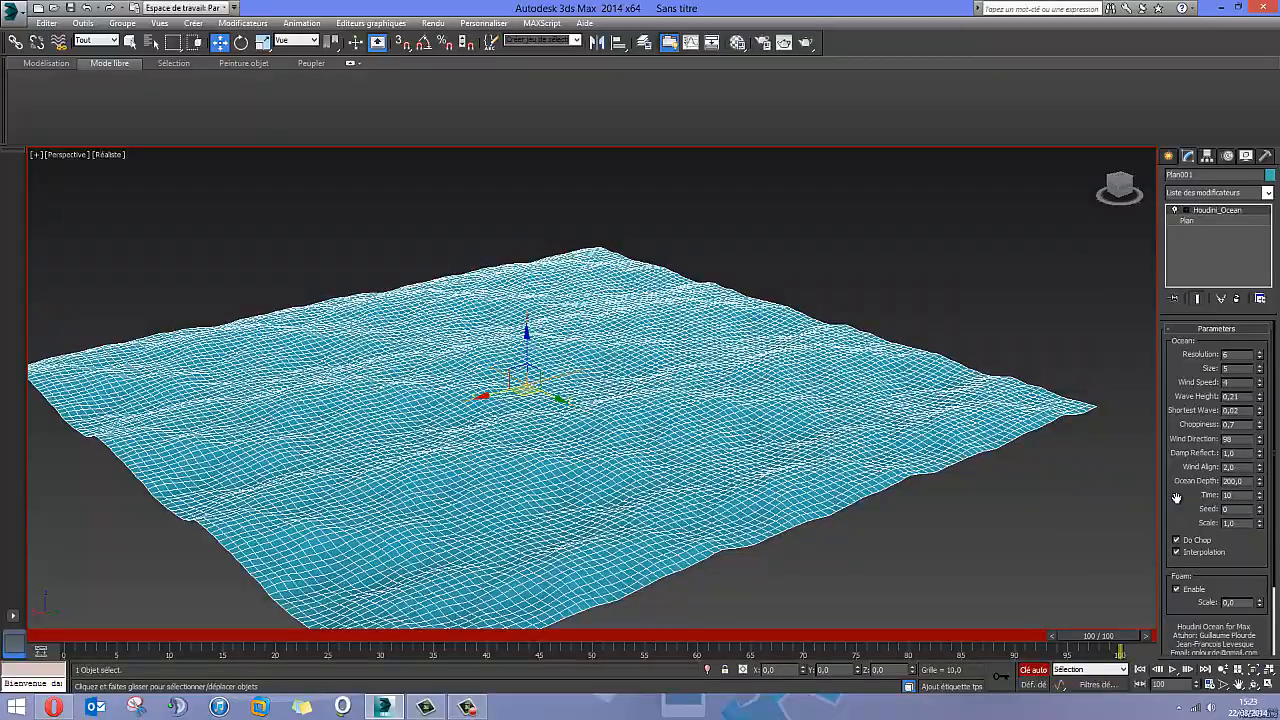
pyautogui.press('Return')
pyautogui.moveTo(1110, 640); pyautogui.dragTo(68, 608)
pyautogui.press('w')
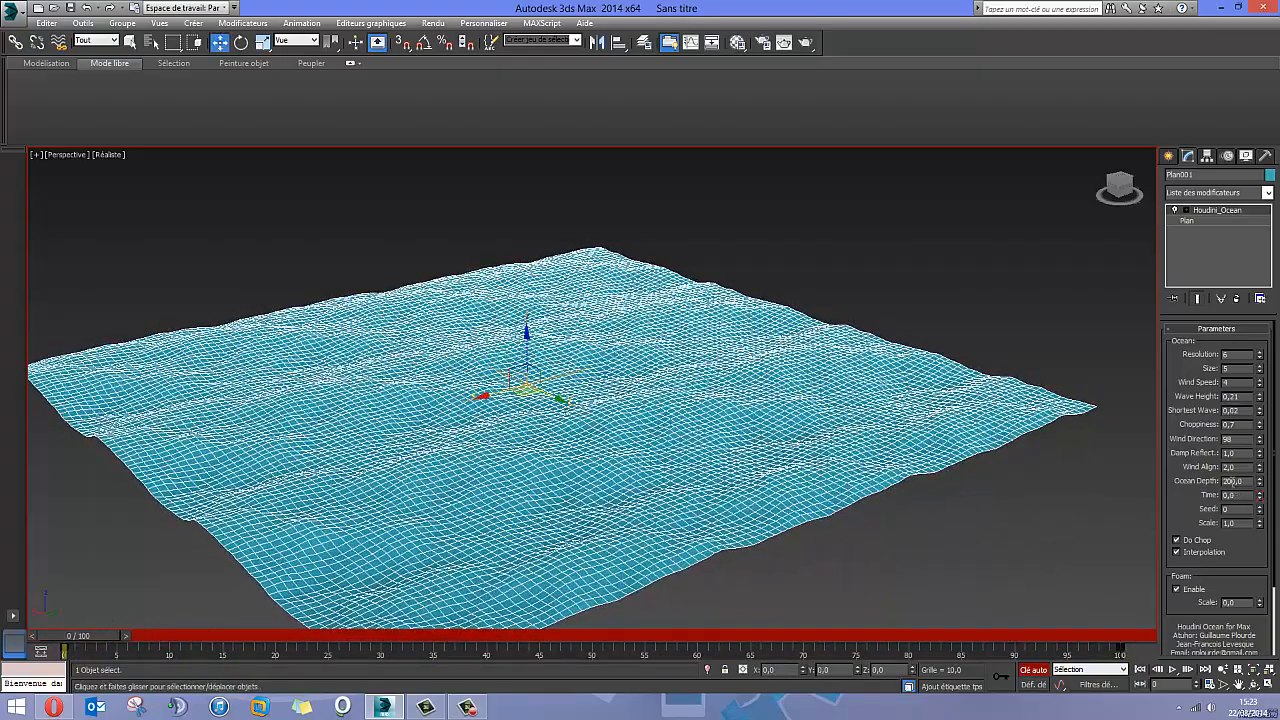
pyautogui.click(1036, 670)
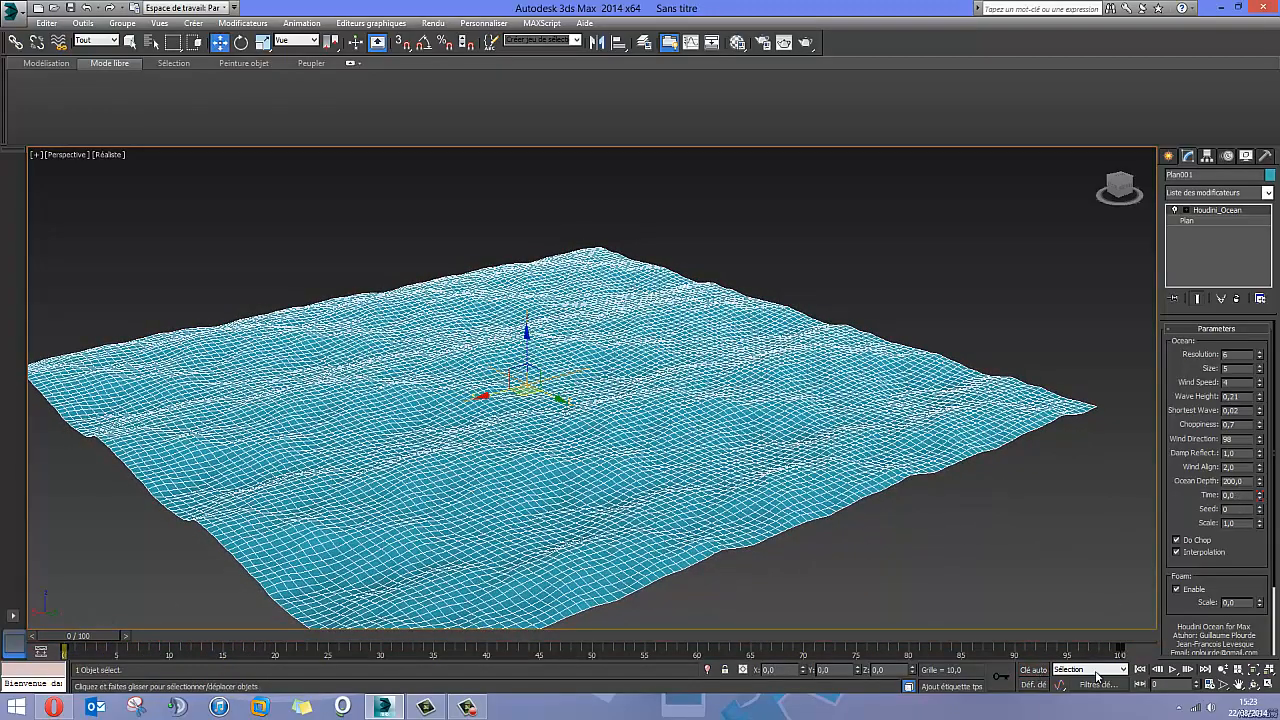
# Deselect the plane and play back the wave animation several times, rewinding to frame 0 after each preview.
pyautogui.click(1170, 670)
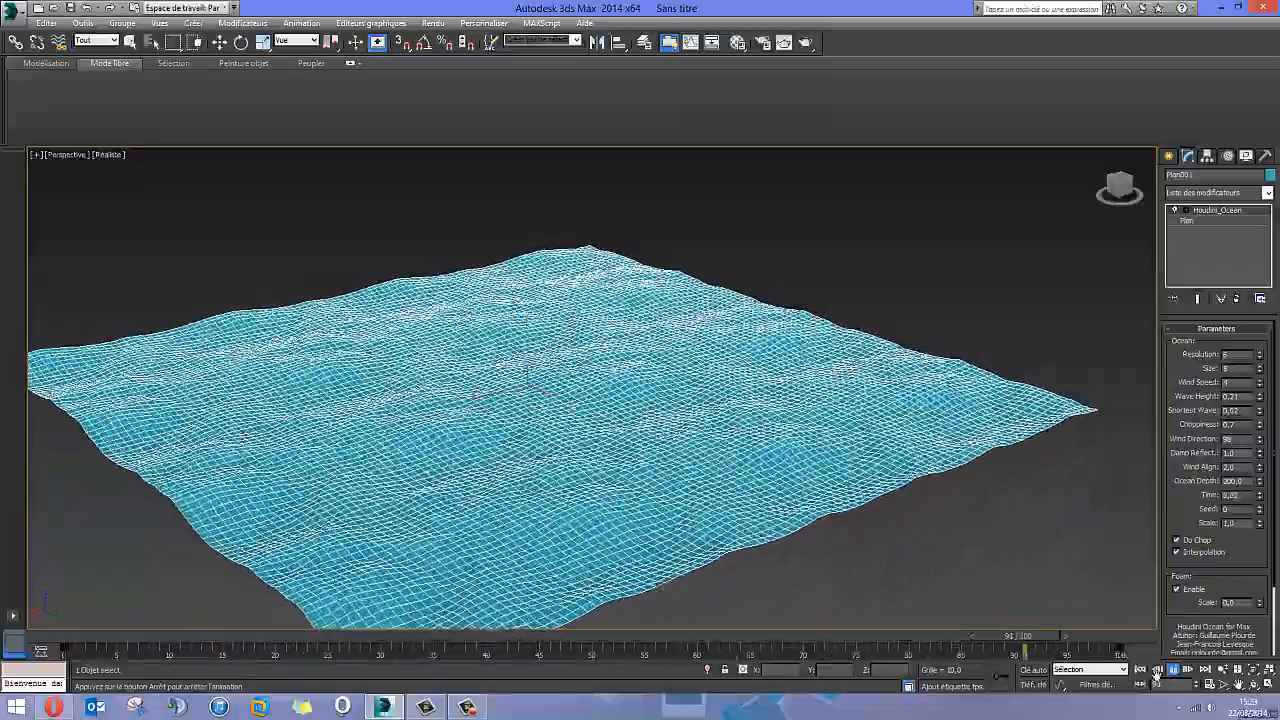
pyautogui.click(1172, 671)
pyautogui.click(995, 529)
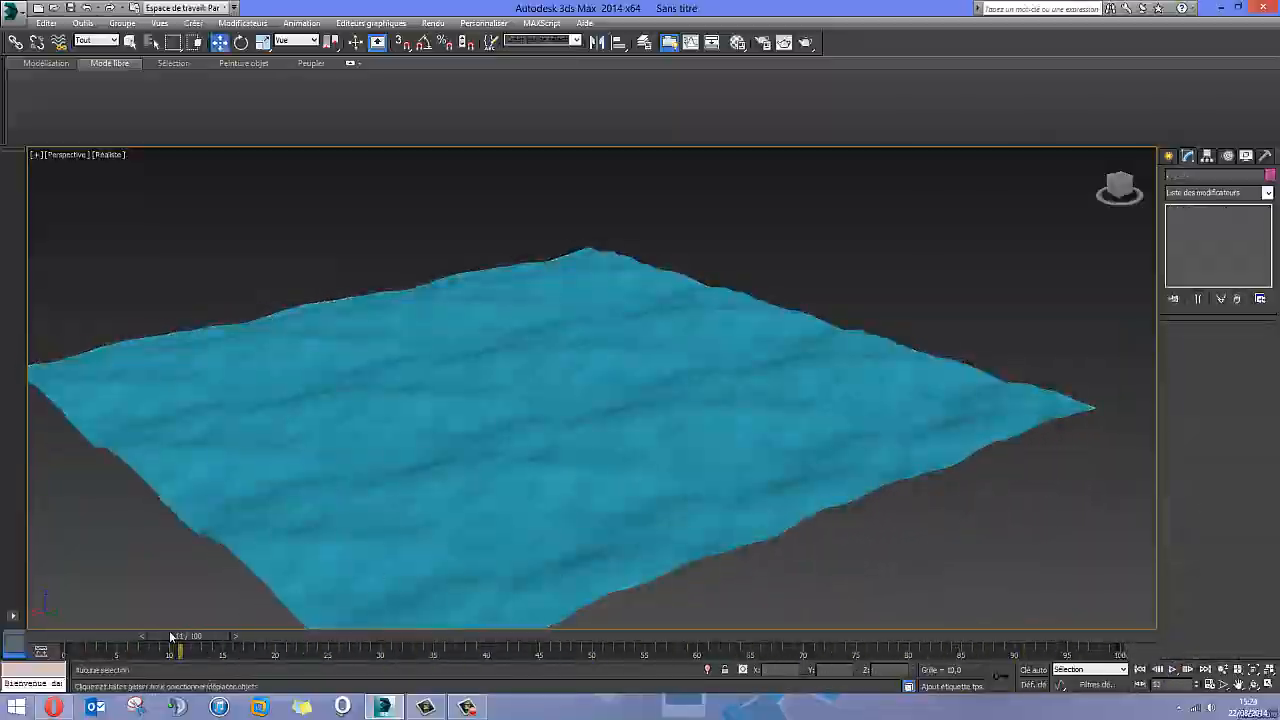
pyautogui.moveTo(171, 638); pyautogui.dragTo(97, 638)
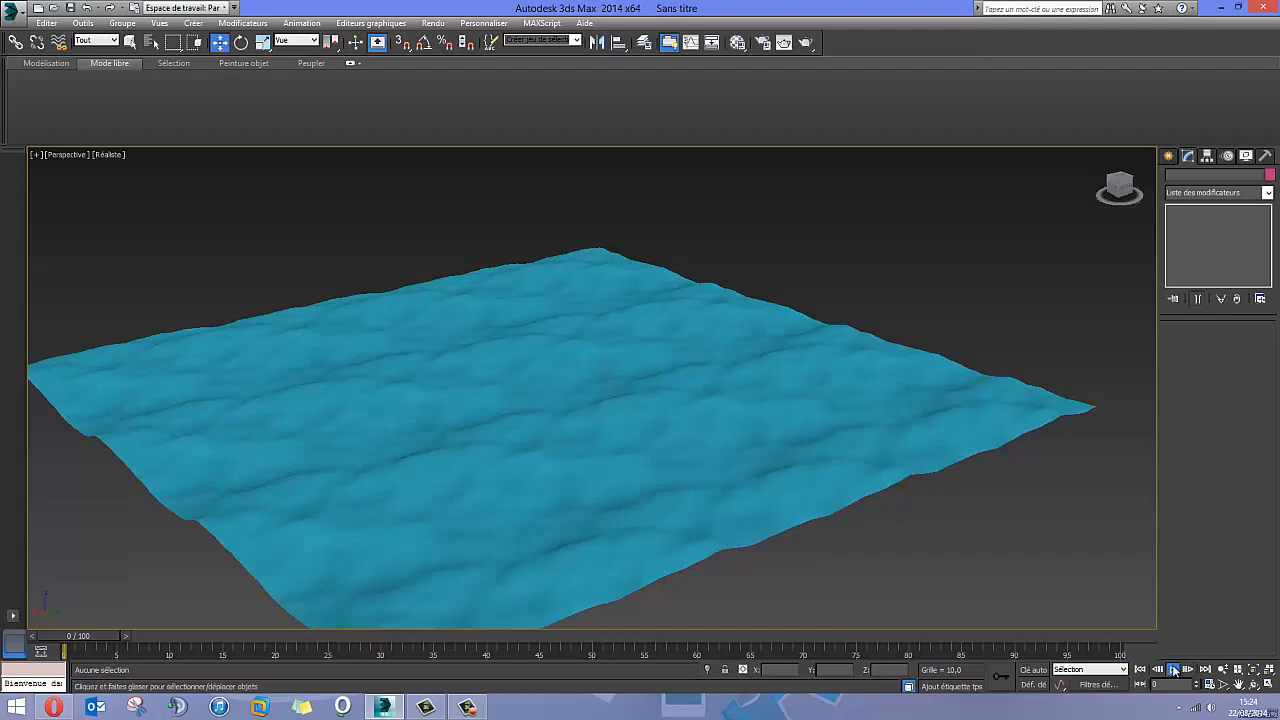
pyautogui.click(1172, 669)
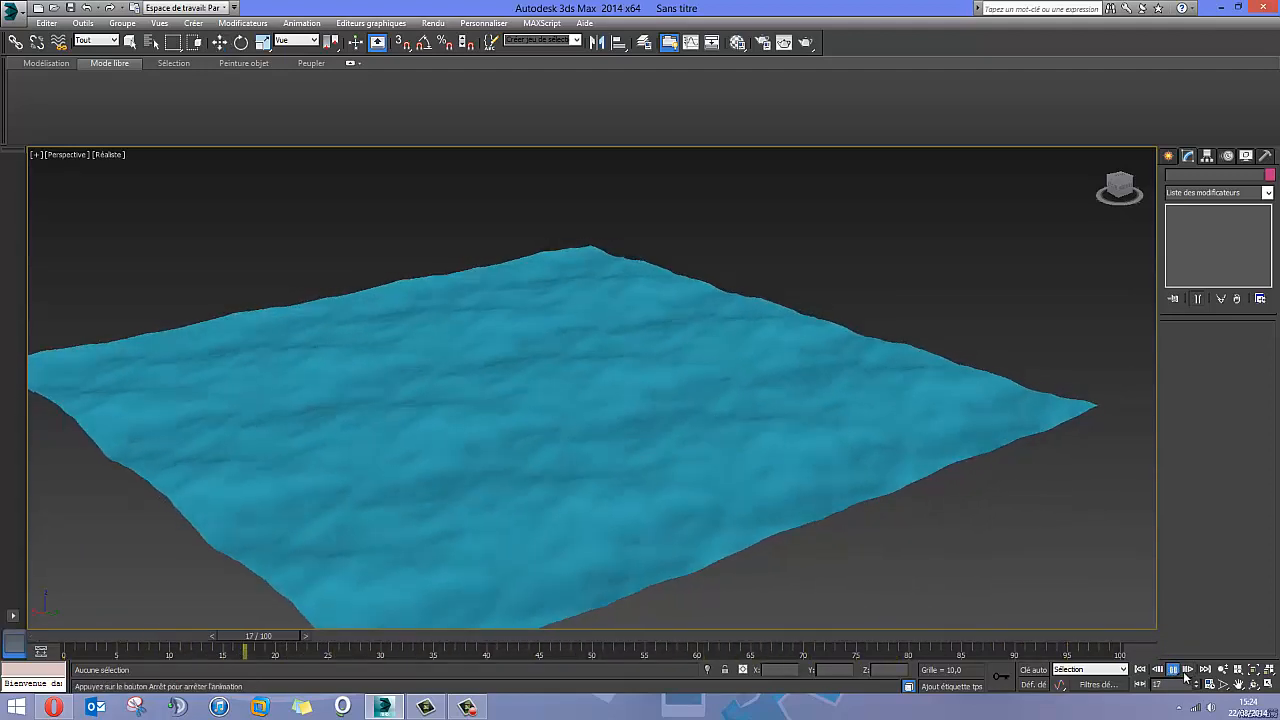
pyautogui.click(1174, 669)
pyautogui.moveTo(434, 646); pyautogui.dragTo(70, 606)
pyautogui.click(1170, 669)
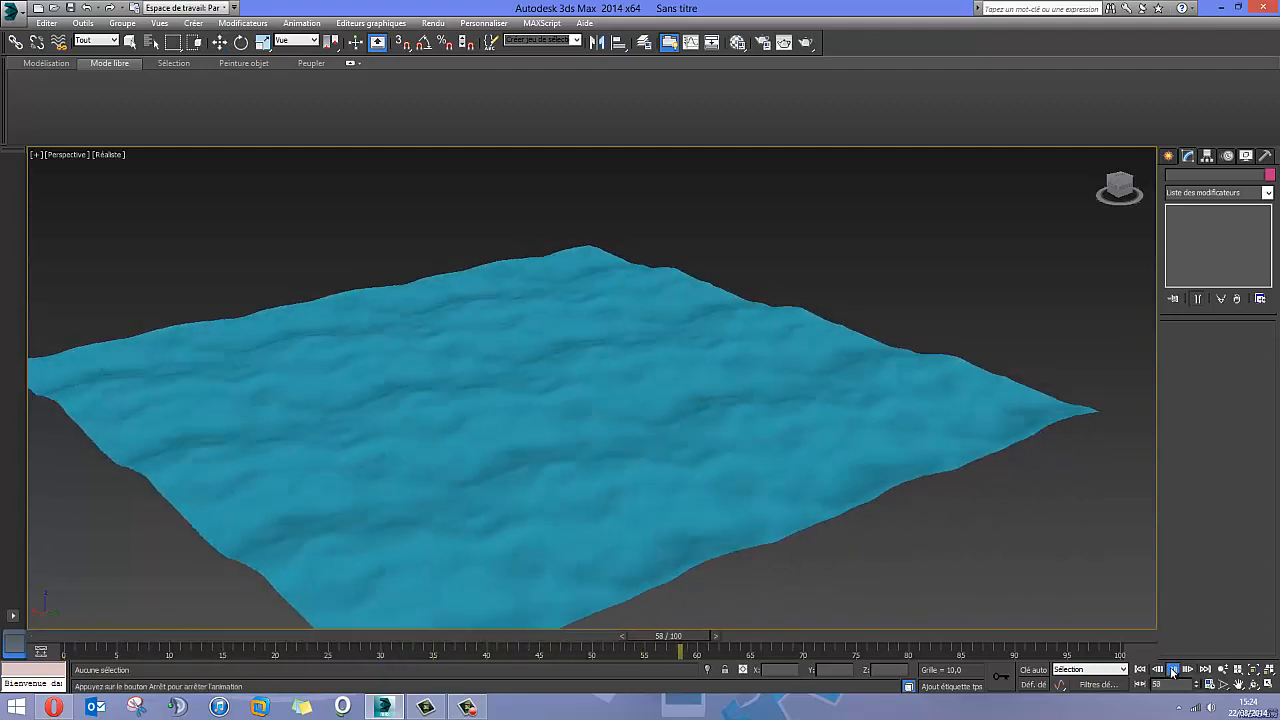
pyautogui.click(1172, 669)
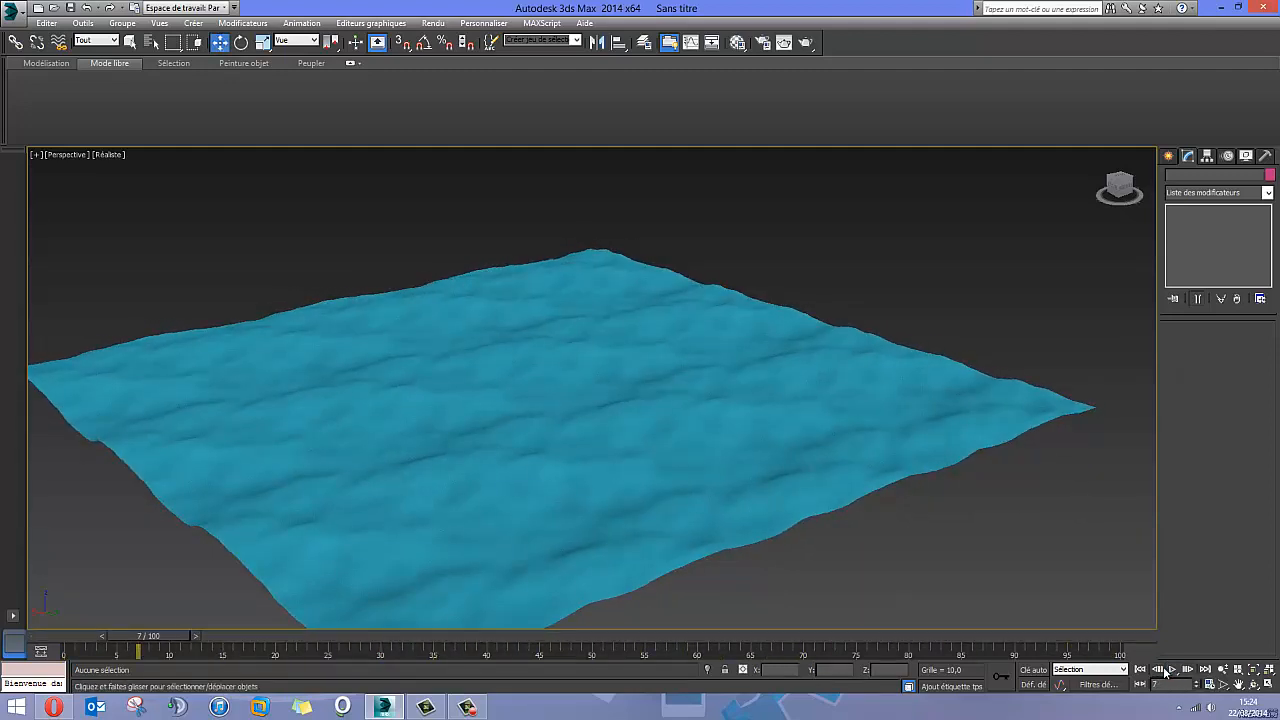
pyautogui.moveTo(155, 645); pyautogui.dragTo(34, 624)
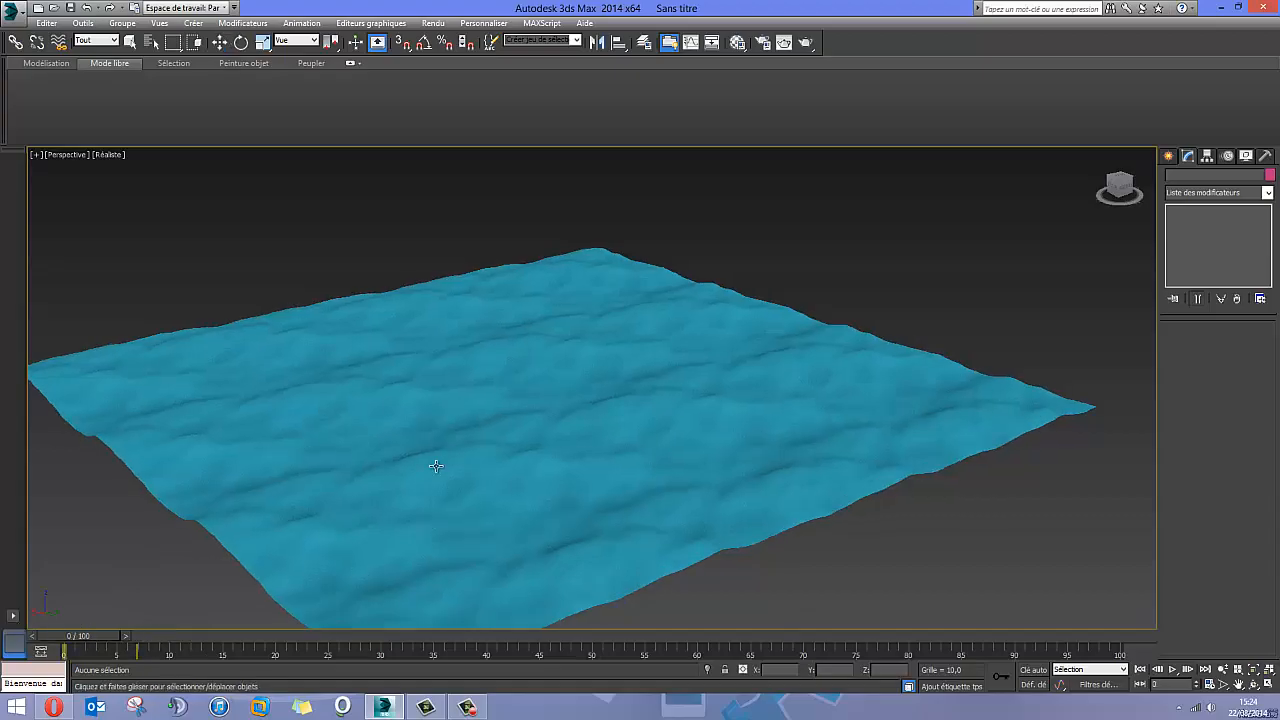
# Select the plane, open an enlarged Curve Editor and display the Houdini_Ocean modifier's Time curve.
pyautogui.keyDown('alt'); pyautogui.moveTo(434, 466); pyautogui.dragTo(675, 475, button='middle'); pyautogui.keyUp('alt')
pyautogui.click(604, 432)
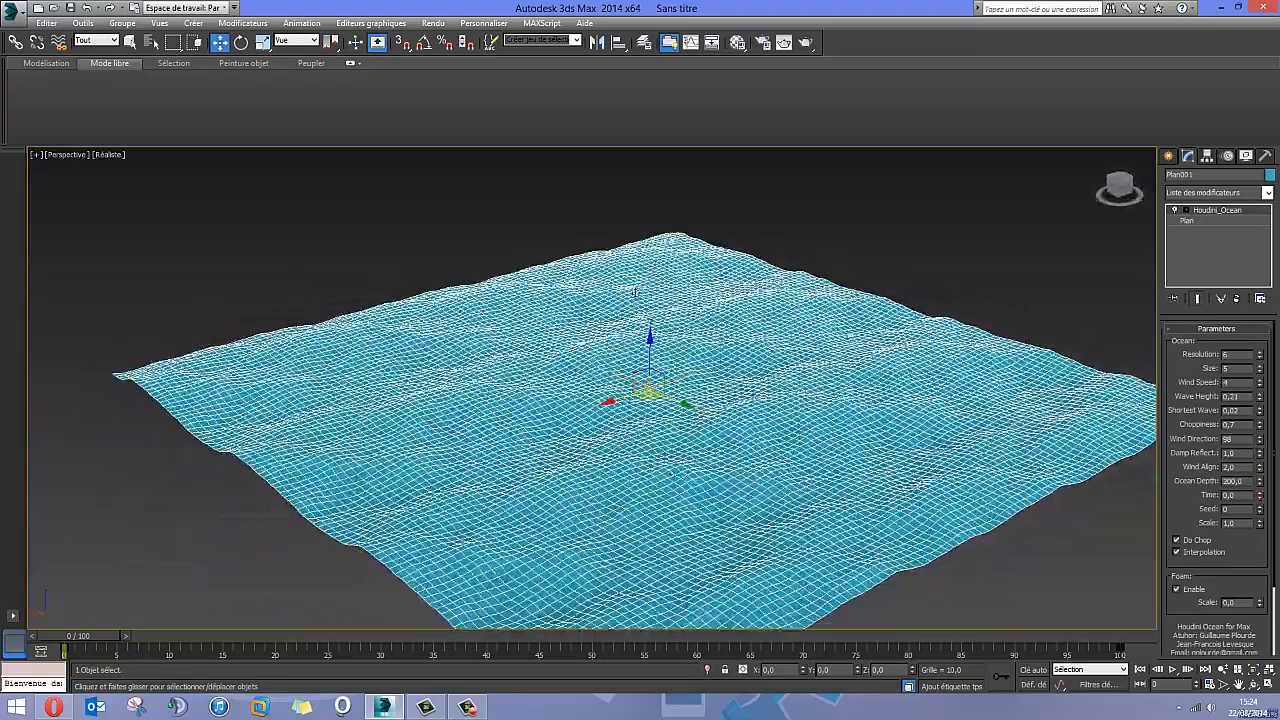
pyautogui.click(692, 45)
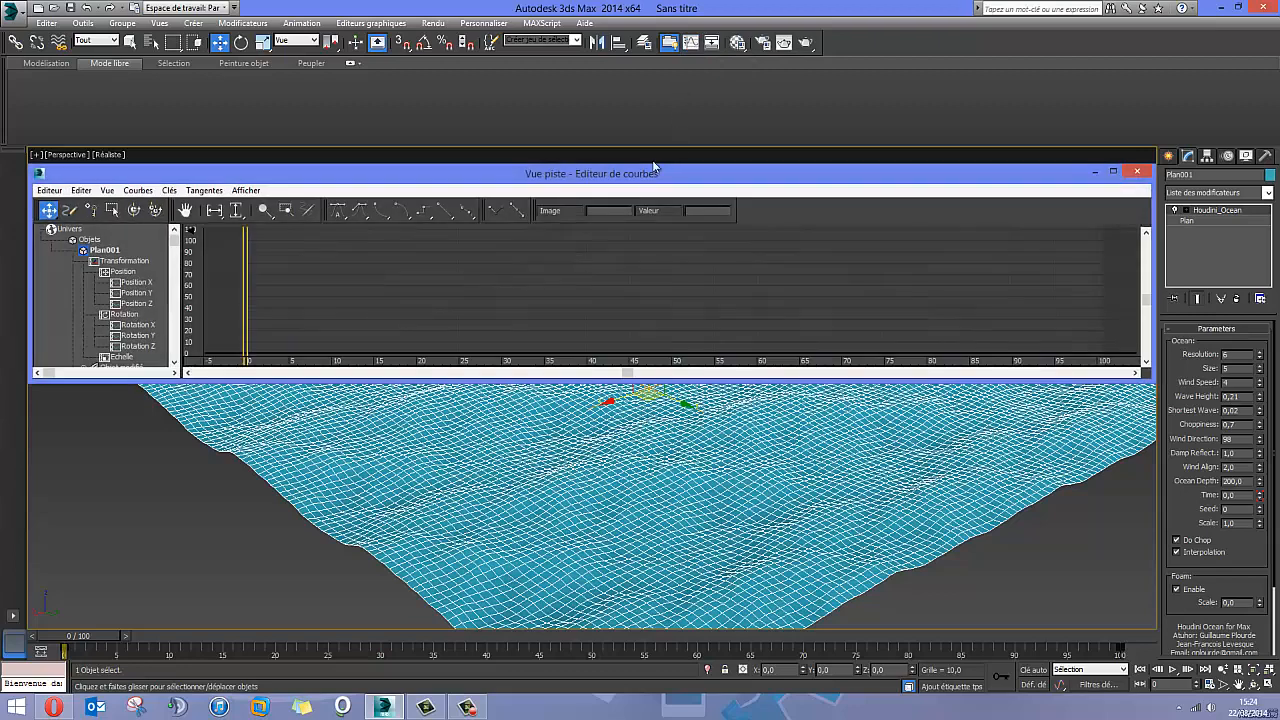
pyautogui.moveTo(672, 381); pyautogui.dragTo(683, 625)
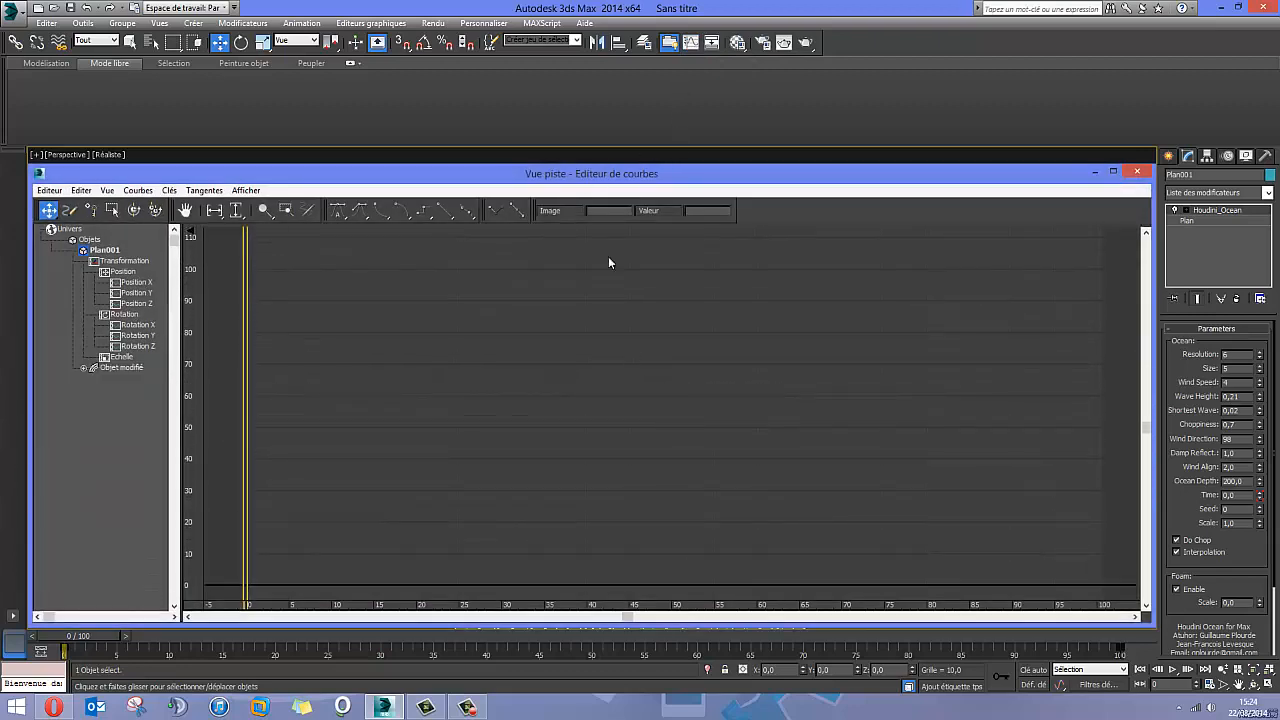
pyautogui.moveTo(603, 177); pyautogui.dragTo(628, 87)
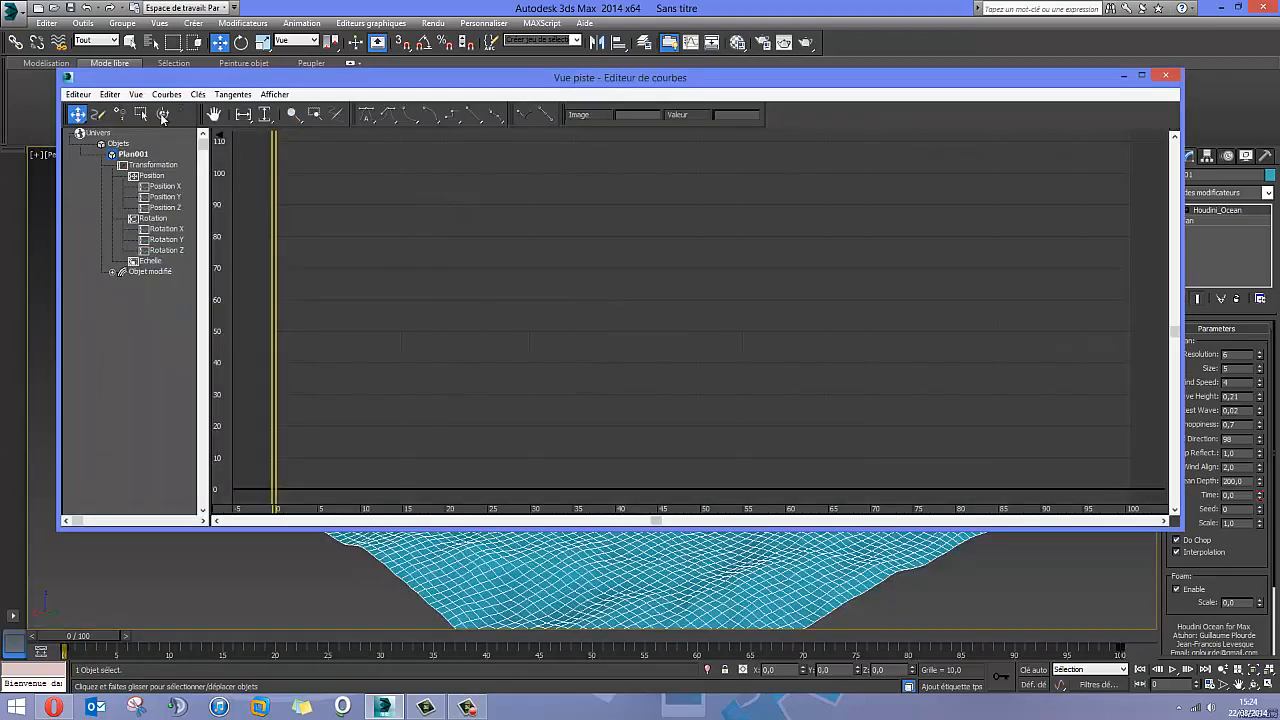
pyautogui.click(113, 273)
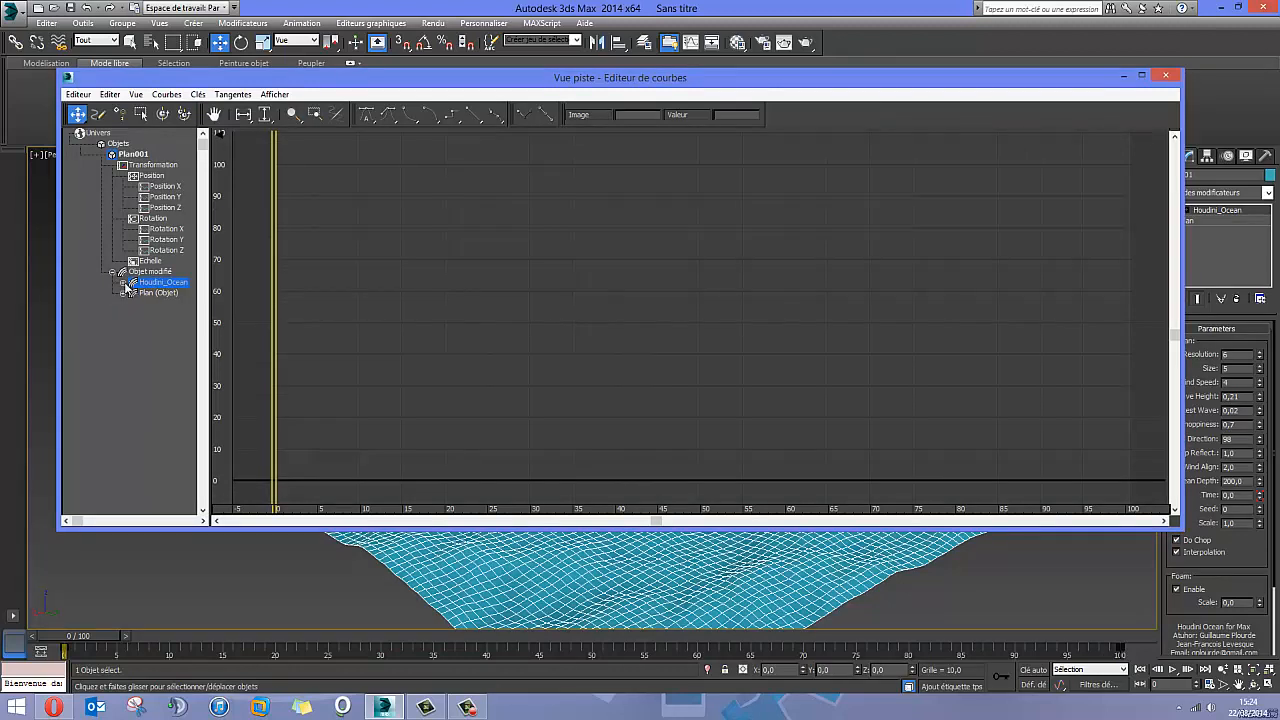
pyautogui.click(123, 283)
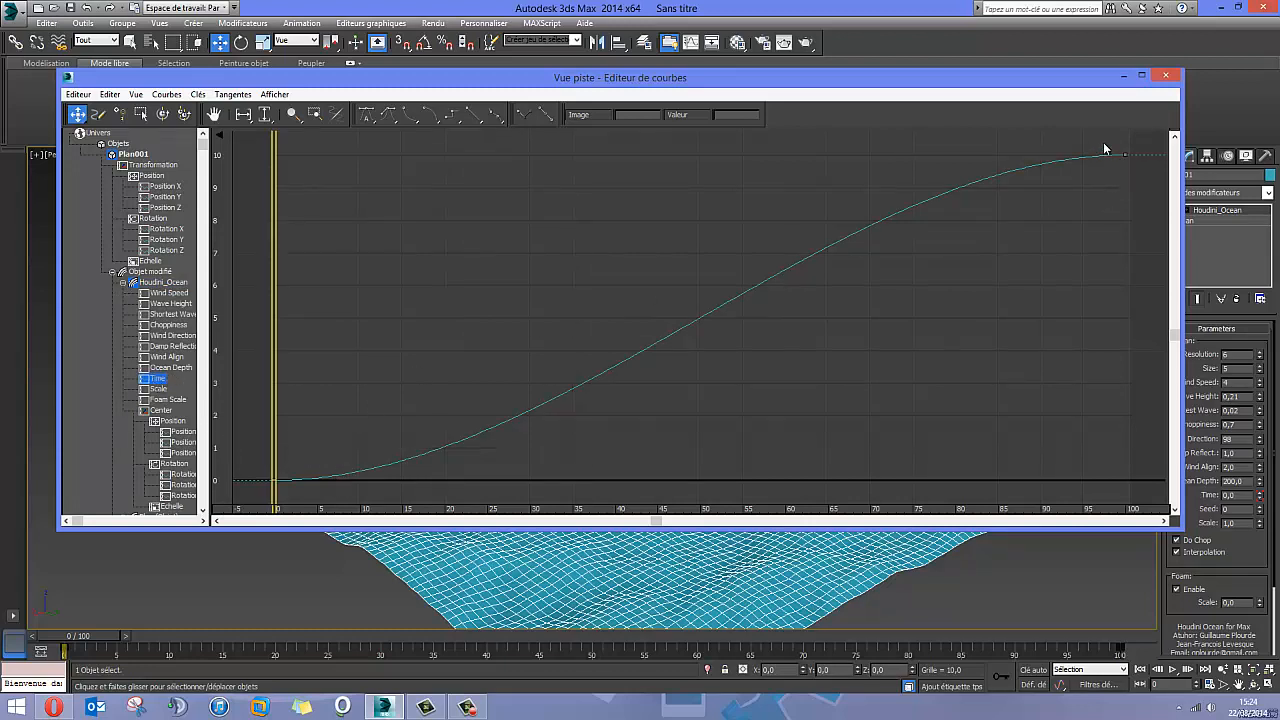
# Adjust the tangent handles of the Time keys at frames 100 and 0 to straighten the curve into a constant slope.
pyautogui.moveTo(1138, 190); pyautogui.dragTo(1138, 190)
pyautogui.click(1122, 166)
pyautogui.click(1126, 155)
pyautogui.moveTo(841, 155); pyautogui.dragTo(880, 277)
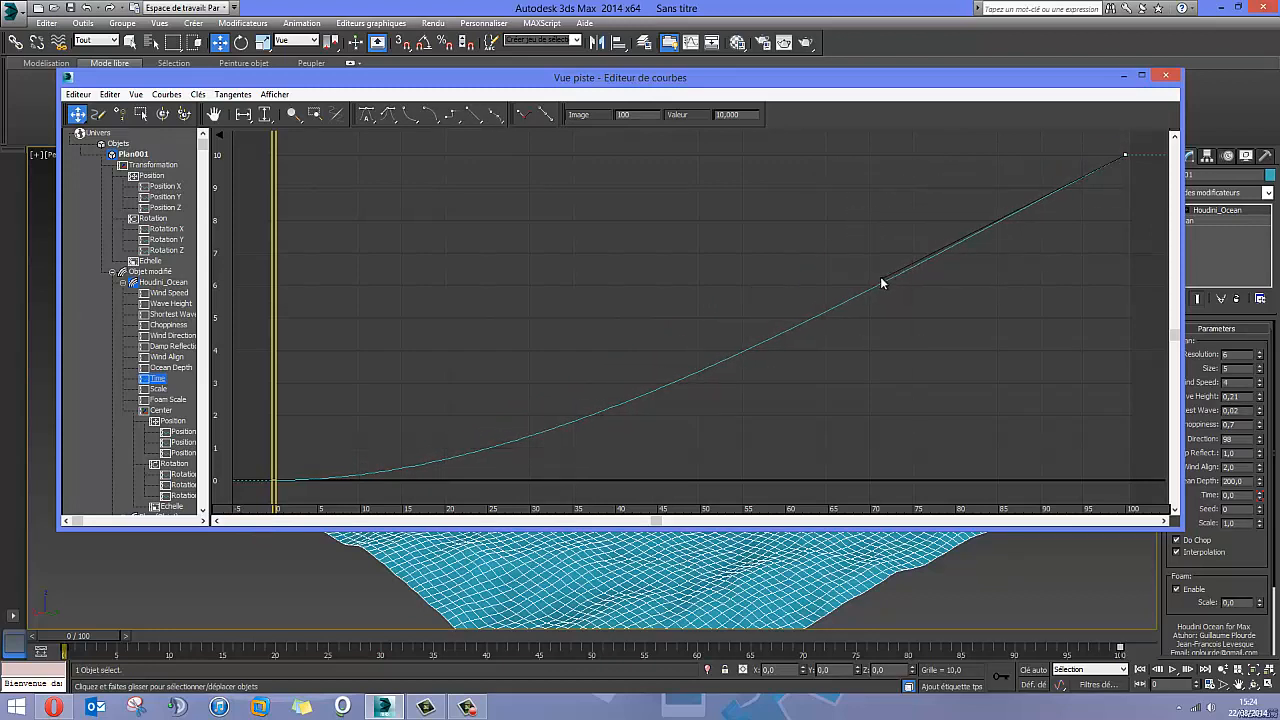
pyautogui.moveTo(225, 457); pyautogui.dragTo(306, 491)
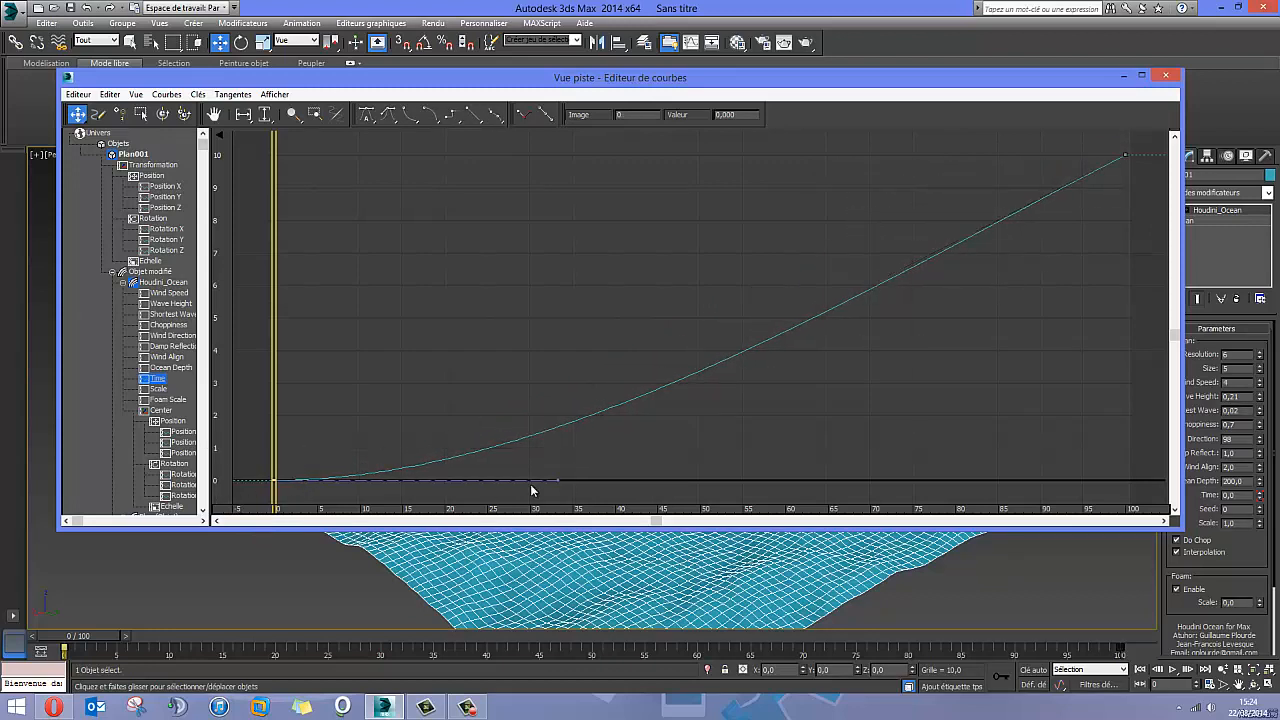
pyautogui.moveTo(558, 479); pyautogui.dragTo(543, 387)
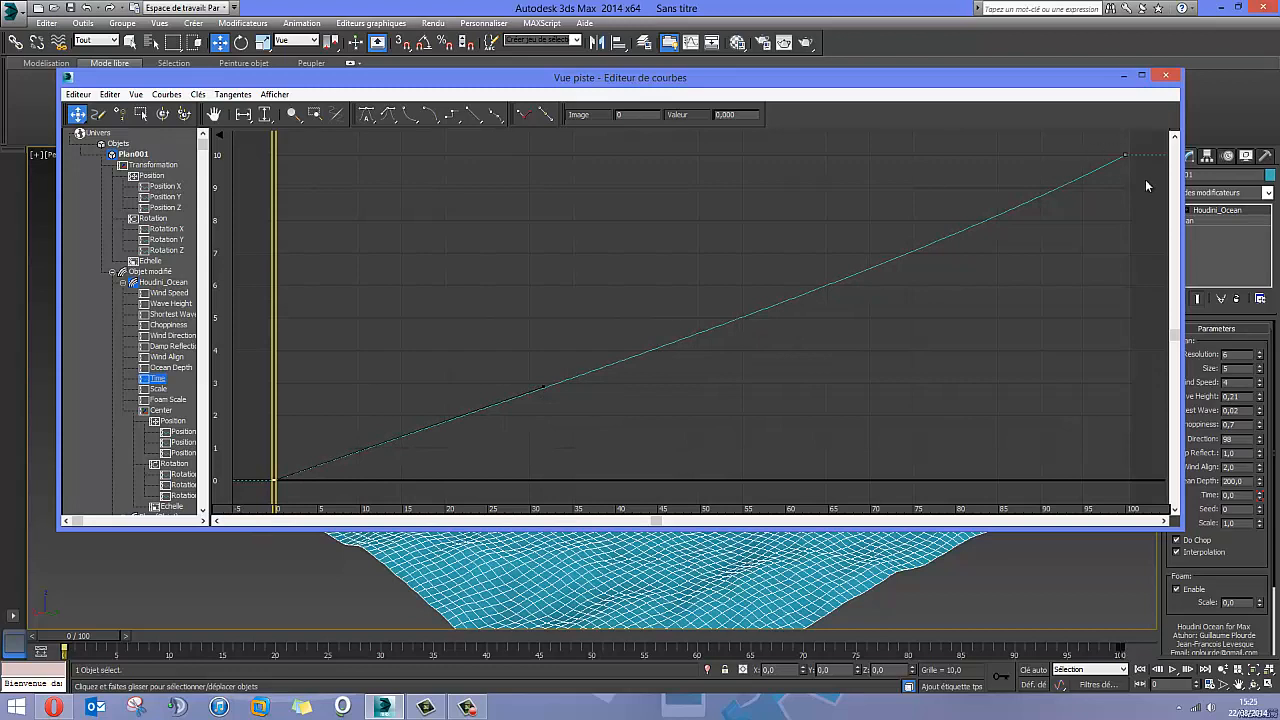
pyautogui.click(1125, 155)
pyautogui.moveTo(879, 280); pyautogui.dragTo(840, 272)
pyautogui.click(743, 452)
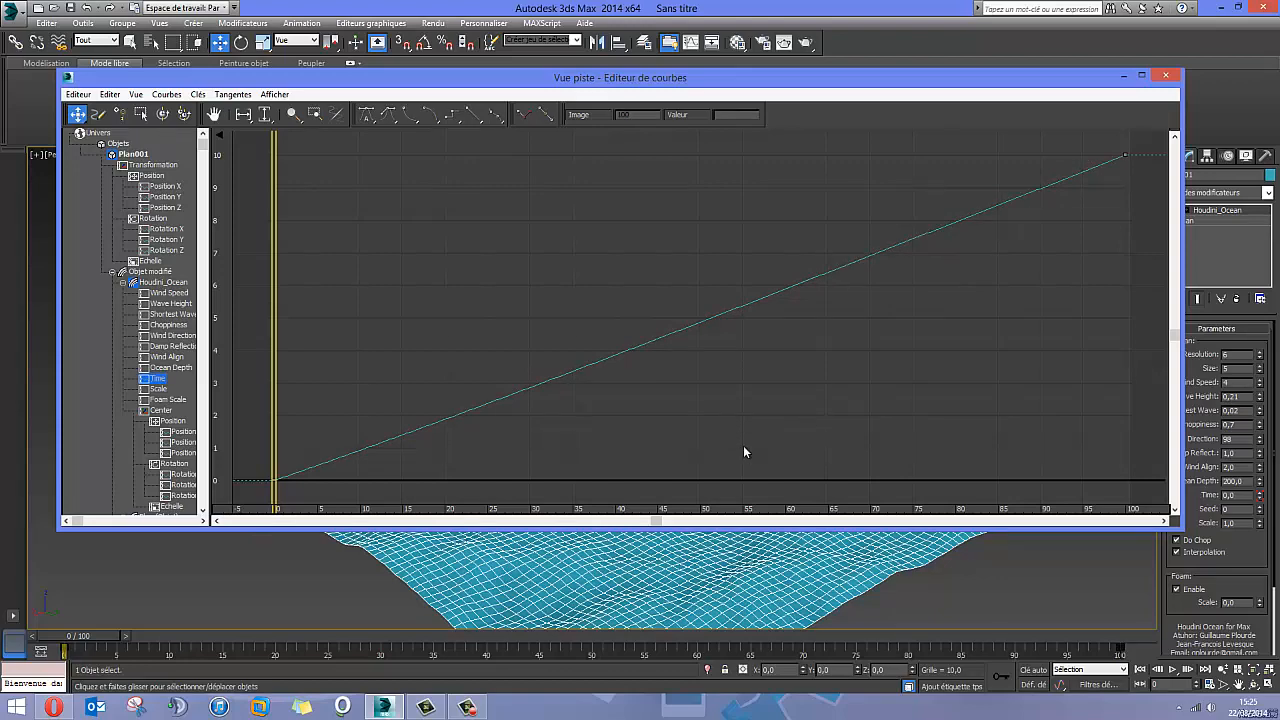
# Close the Curve Editor, preview the wave animation with the plane deselected, and rewind to frame 0.
pyautogui.click(1165, 75)
pyautogui.click(227, 258)
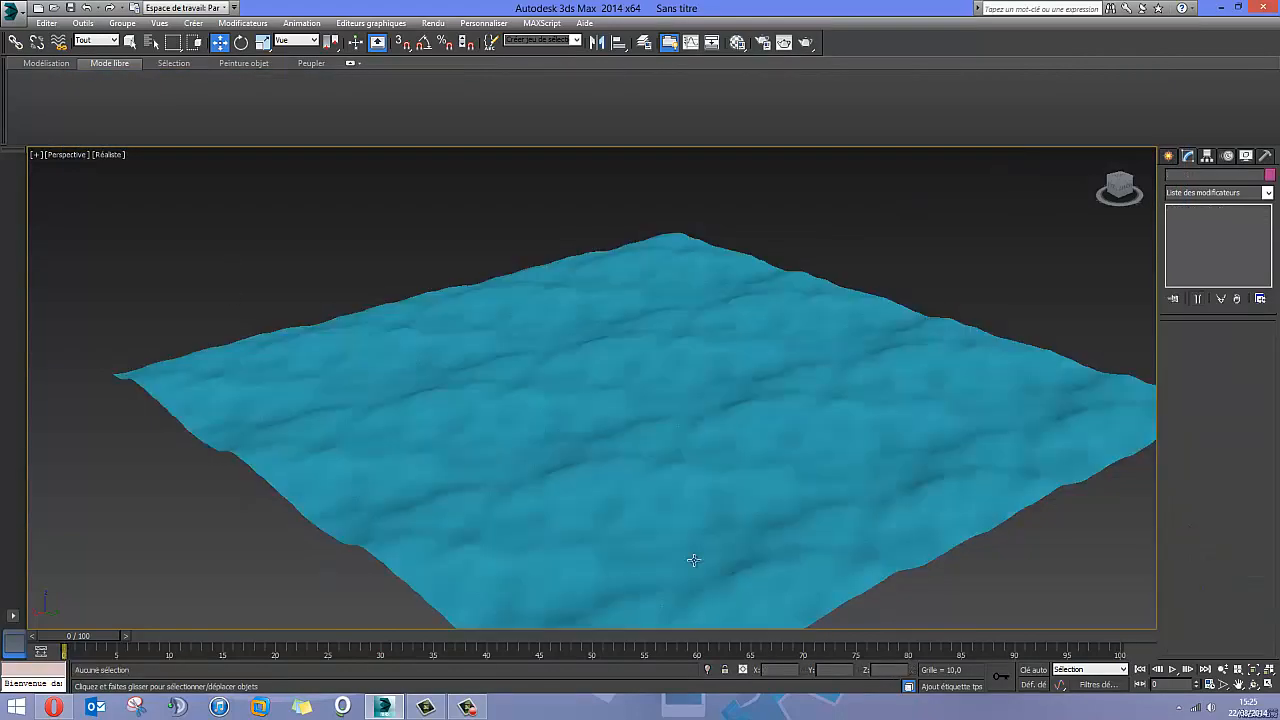
pyautogui.click(1172, 669)
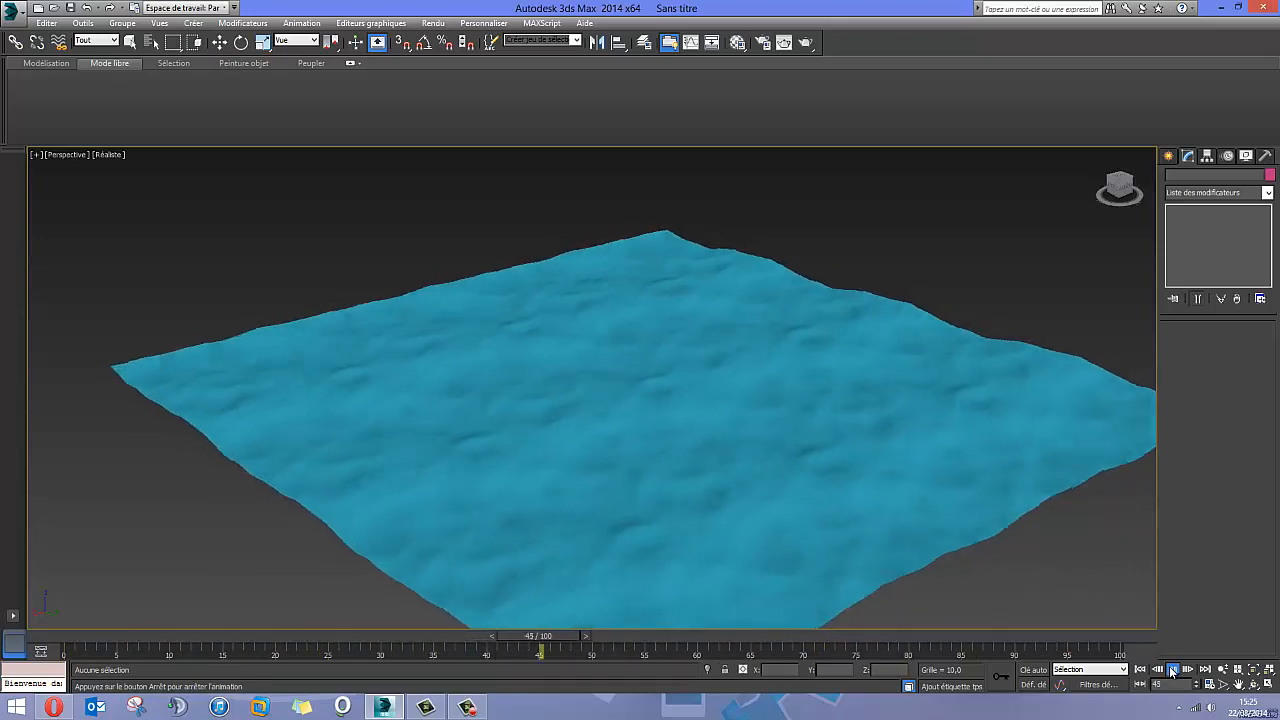
pyautogui.click(1172, 669)
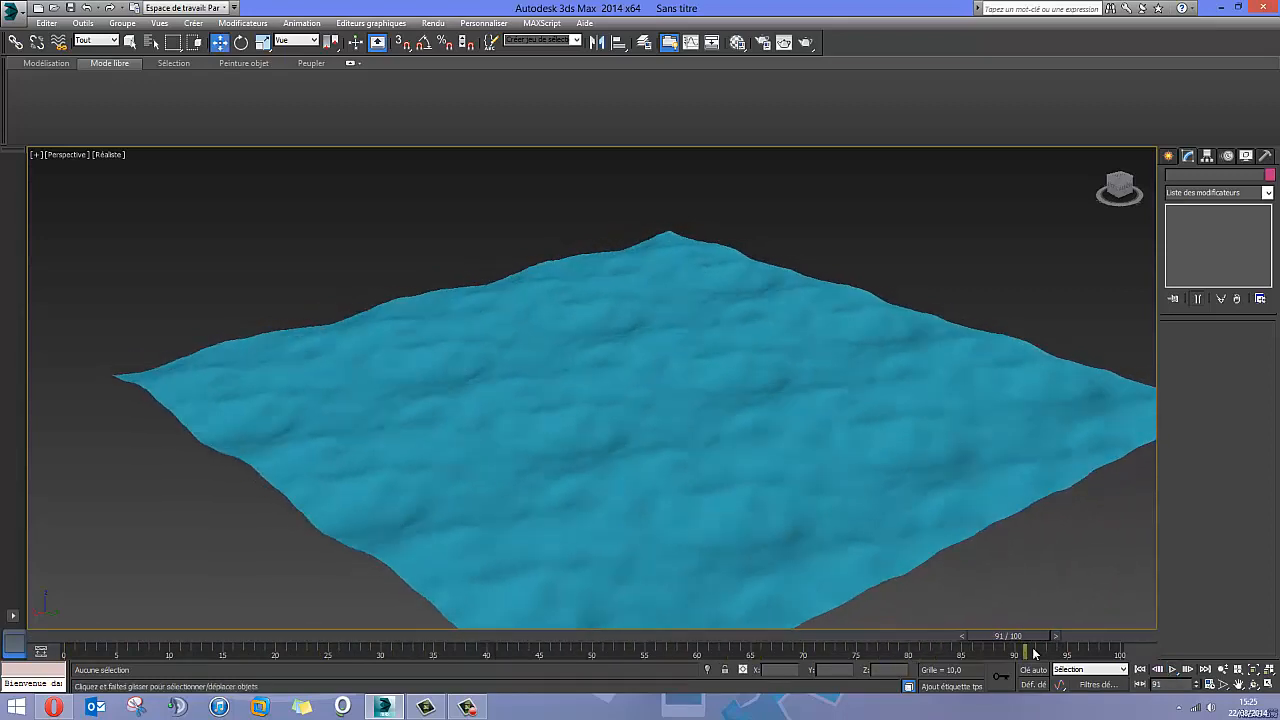
pyautogui.moveTo(1030, 650); pyautogui.dragTo(37, 591)
pyautogui.press('w')
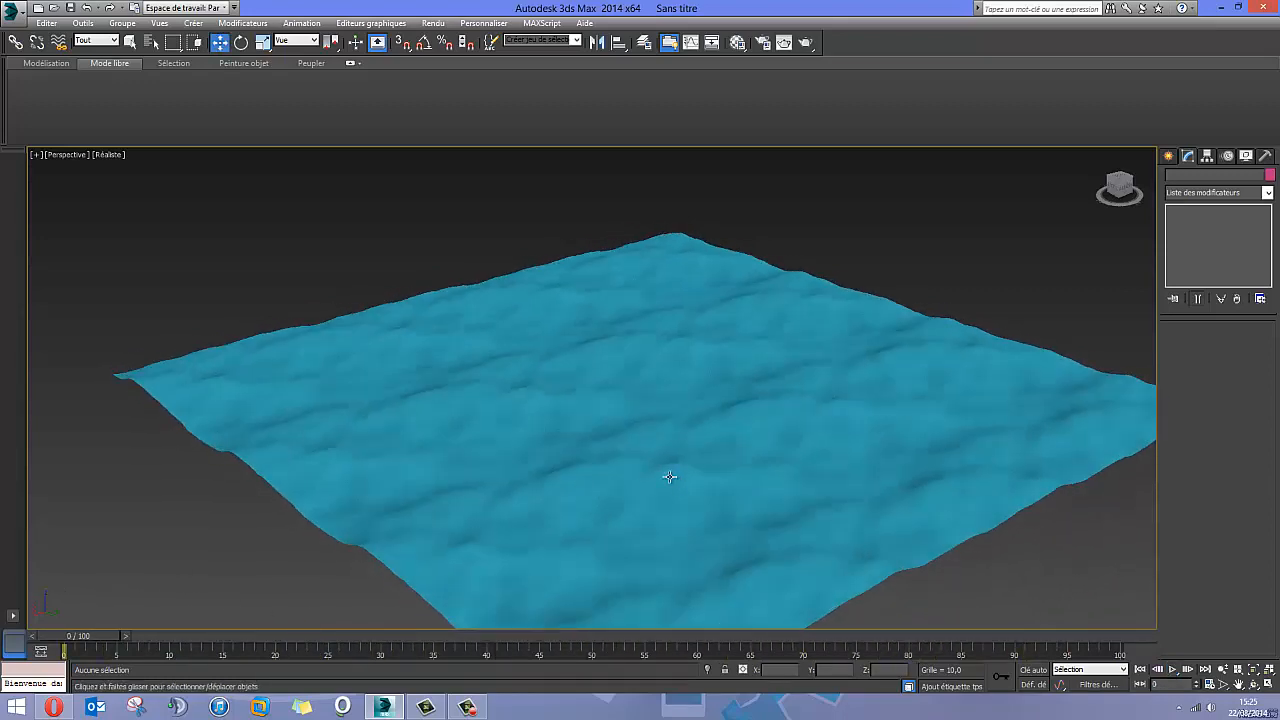
# Rename the water plane as ocean and deselect it.
pyautogui.keyDown('alt'); pyautogui.moveTo(669, 474); pyautogui.dragTo(542, 461, button='middle'); pyautogui.keyUp('alt')
pyautogui.click(378, 423)
pyautogui.moveTo(378, 423)
pyautogui.keyDown('alt'); pyautogui.mouseDown(button='middle')
pyautogui.moveTo(480, 414)
pyautogui.moveTo(581, 445)
pyautogui.moveTo(503, 414)
pyautogui.moveTo(611, 426)
pyautogui.mouseUp(button='middle'); pyautogui.keyUp('alt')
pyautogui.click(1000, 359)
pyautogui.scroll(3, 648, 450)
pyautogui.click(523, 365)
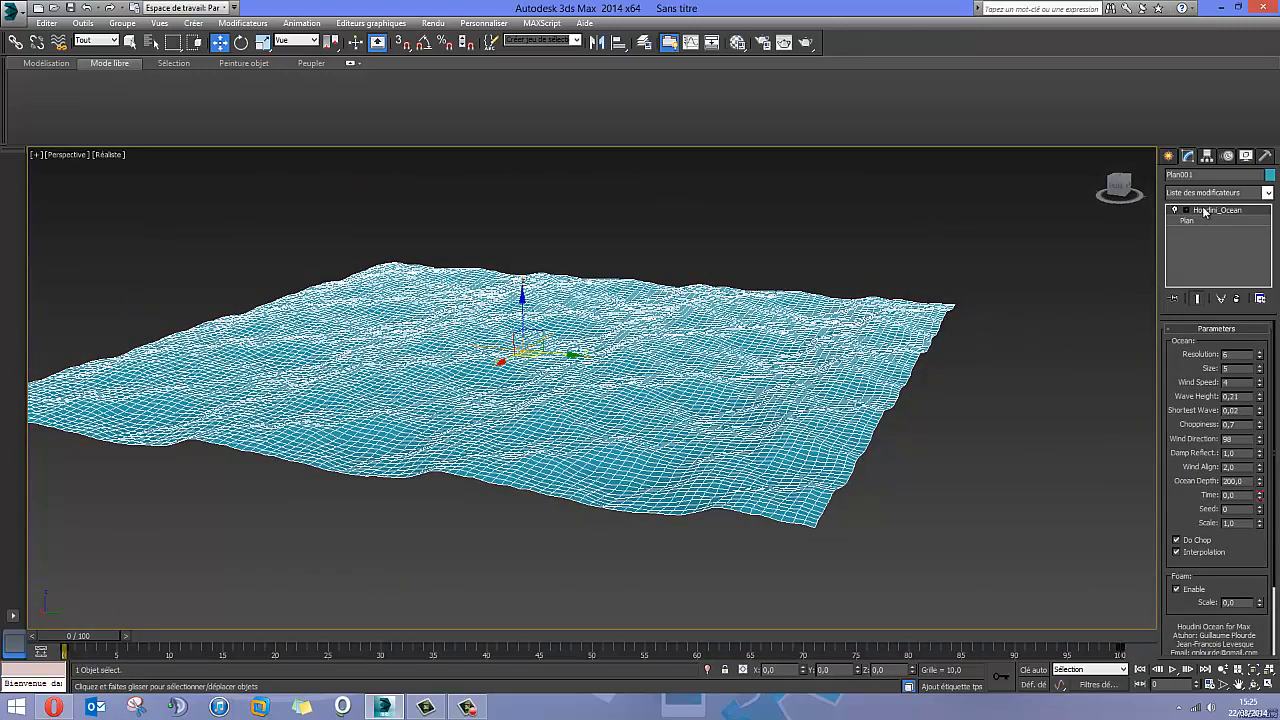
pyautogui.click(1195, 175)
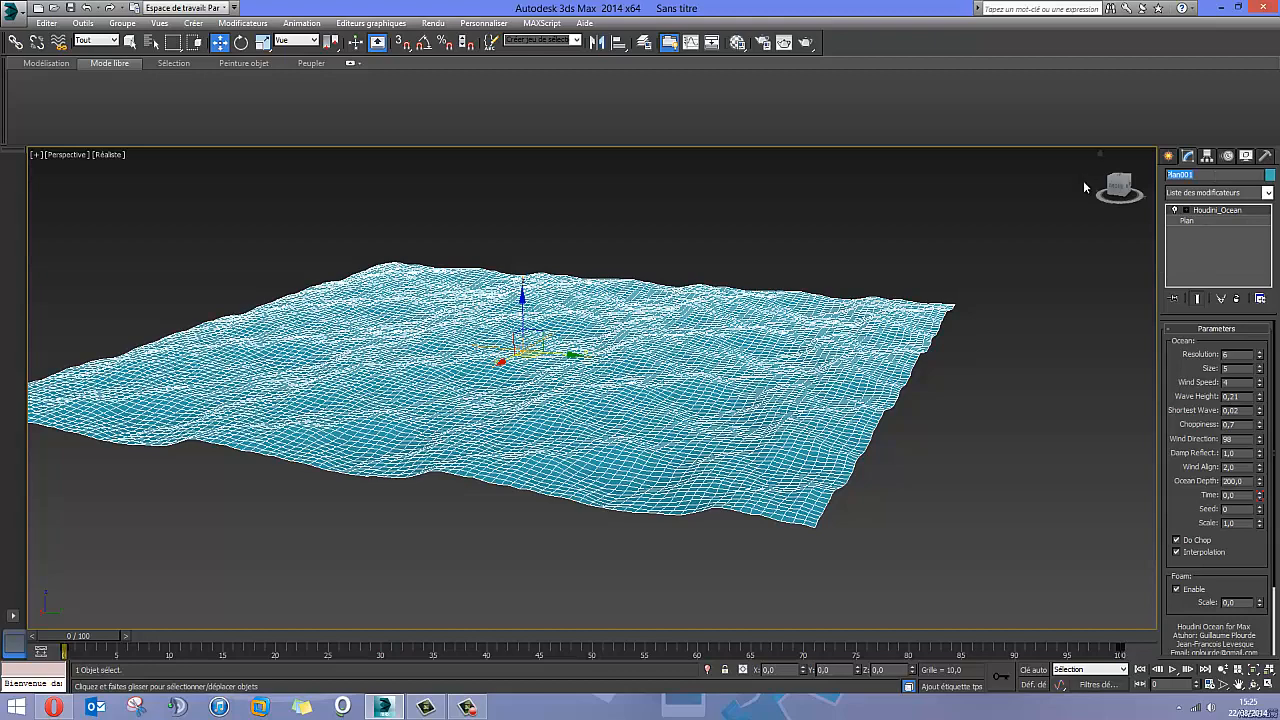
pyautogui.write('ocean')
pyautogui.click(742, 218)
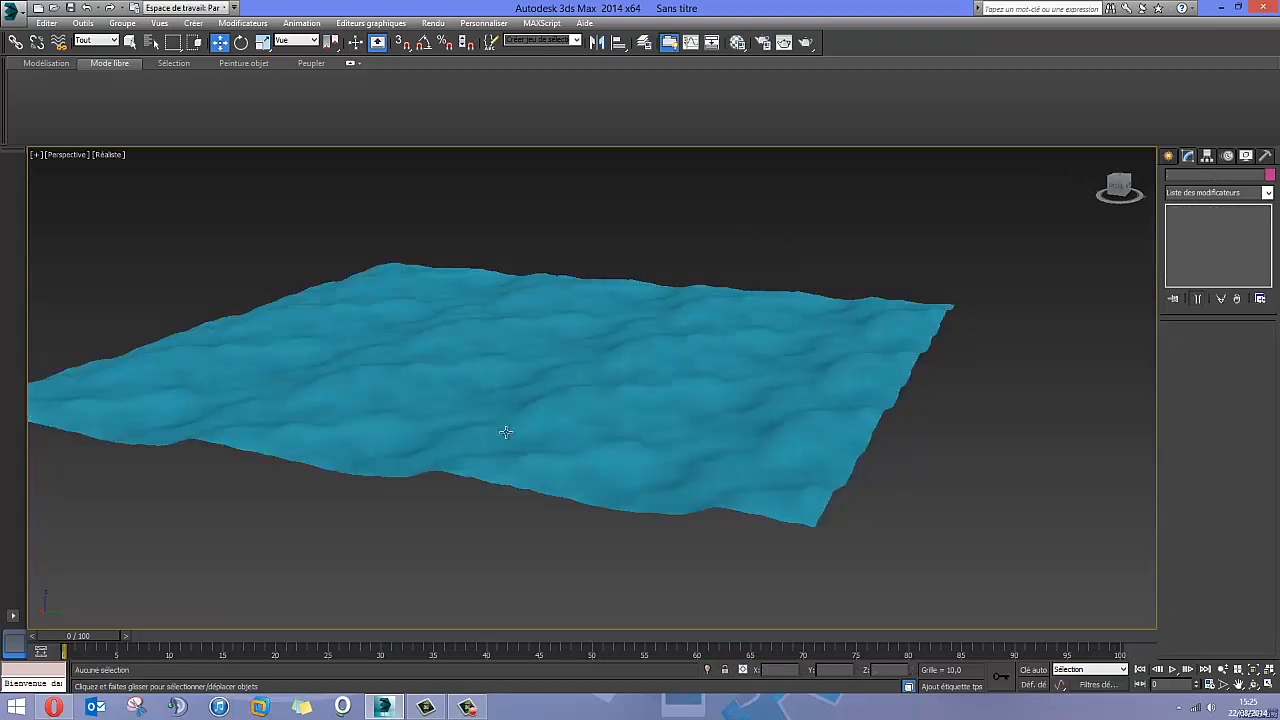
# Hide the ocean plane and show the home grid in the Perspective view.
pyautogui.rightClick(633, 375)
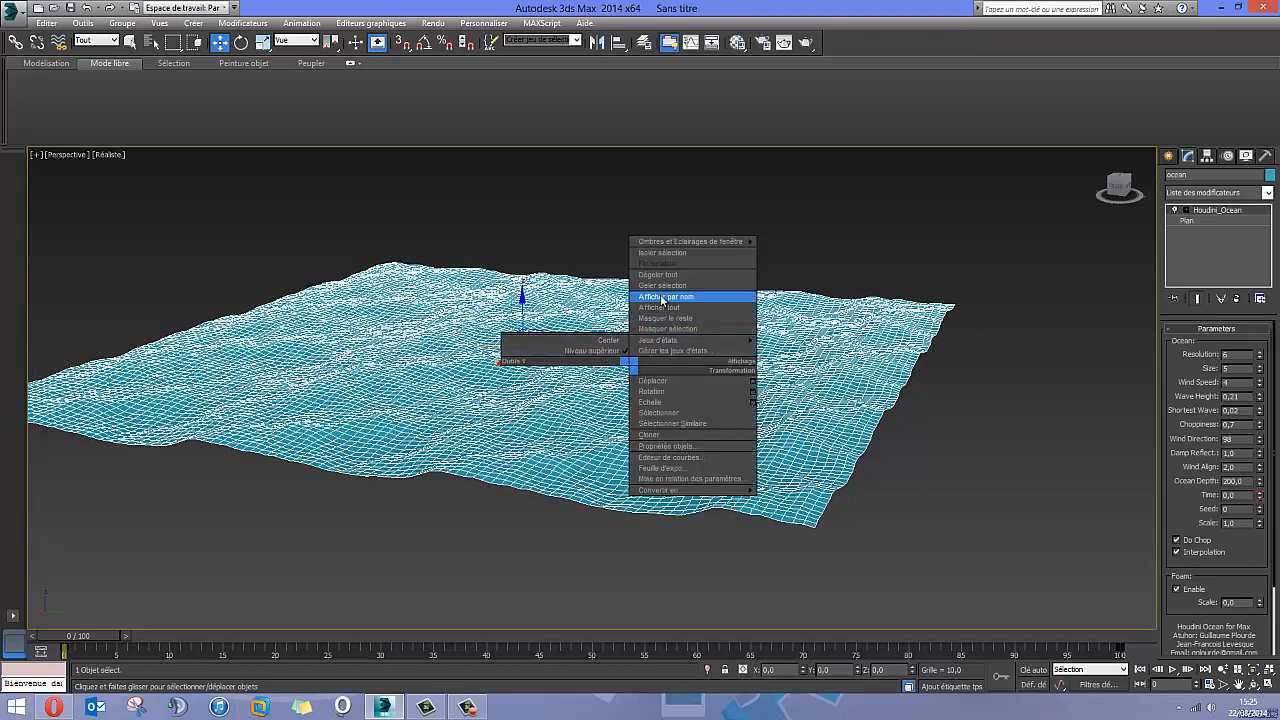
pyautogui.click(690, 329)
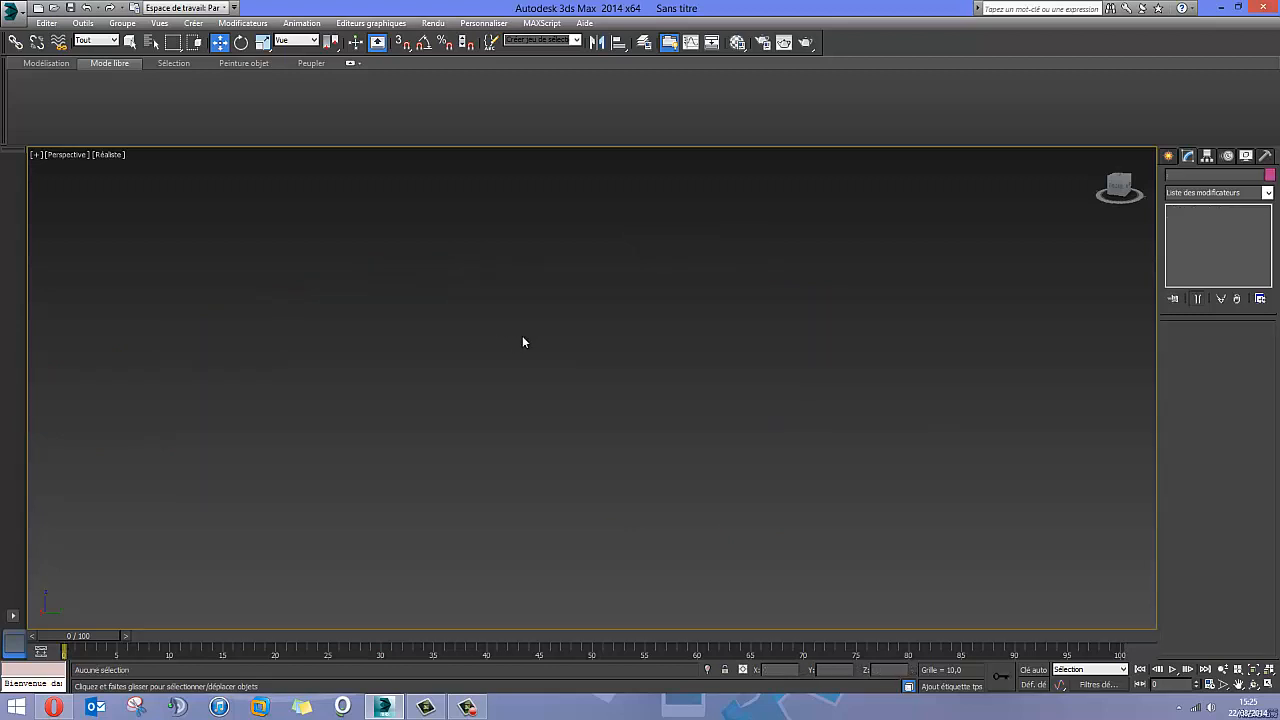
pyautogui.press('g')
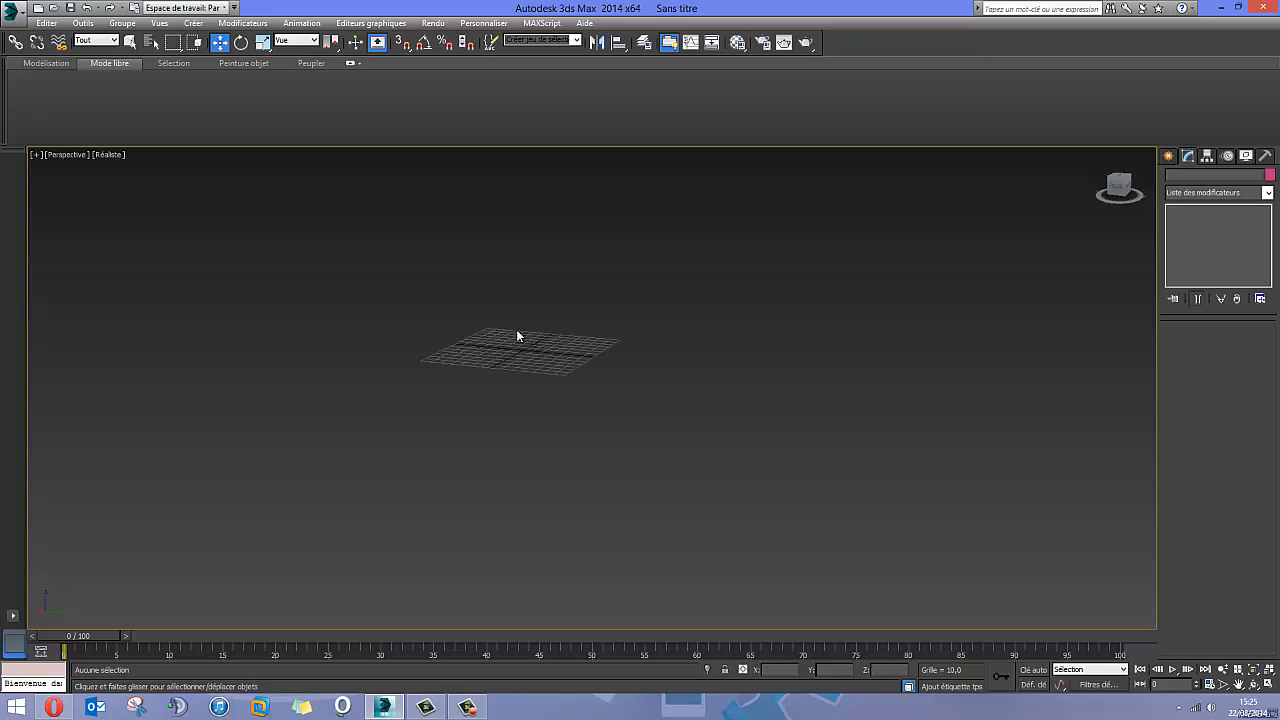
# Draw a plane about 291 by 291 units over the grid and centre it at the X and Y origin.
pyautogui.keyDown('alt'); pyautogui.moveTo(516, 331); pyautogui.dragTo(876, 334, button='middle'); pyautogui.keyUp('alt')
pyautogui.scroll(-5, 690, 372)
pyautogui.click(1169, 156)
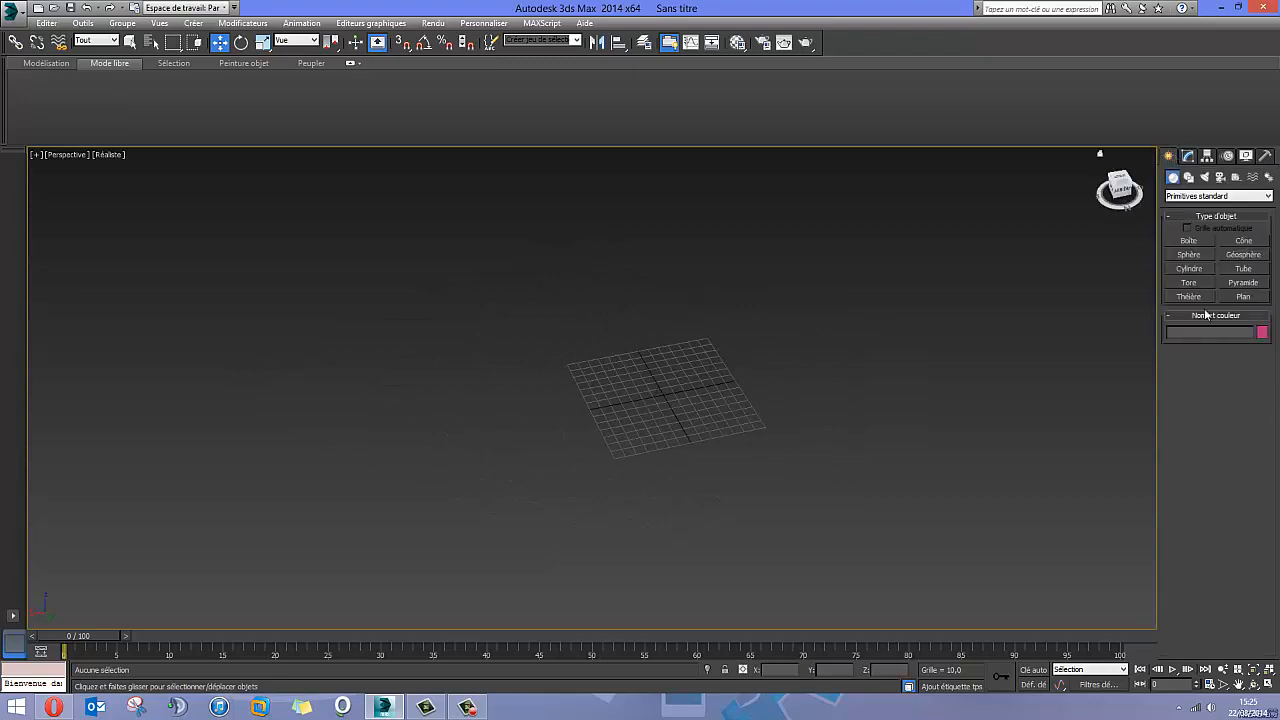
pyautogui.click(1241, 297)
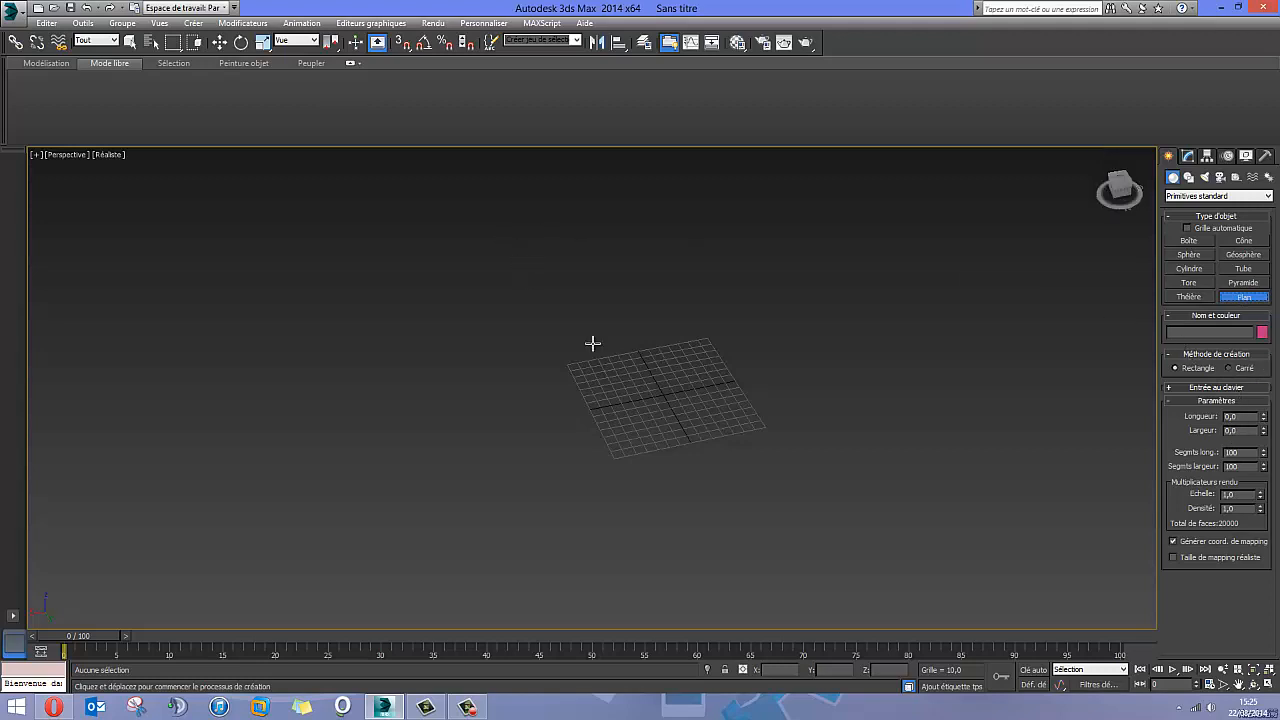
pyautogui.moveTo(594, 343)
pyautogui.keyDown('alt'); pyautogui.mouseDown(button='middle')
pyautogui.moveTo(557, 343)
pyautogui.moveTo(583, 343)
pyautogui.moveTo(529, 366)
pyautogui.moveTo(574, 420)
pyautogui.moveTo(569, 391)
pyautogui.moveTo(597, 365)
pyautogui.mouseUp(button='middle'); pyautogui.keyUp('alt')
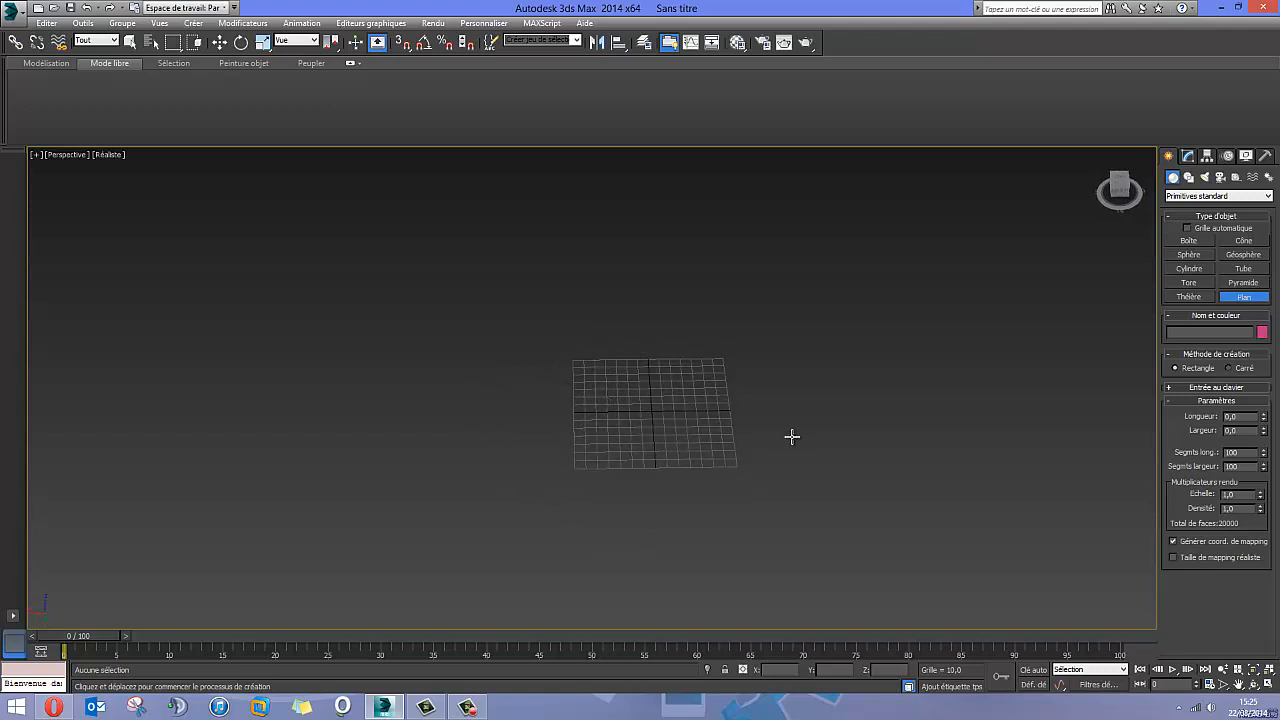
pyautogui.moveTo(509, 313); pyautogui.dragTo(857, 540)
pyautogui.press('w')
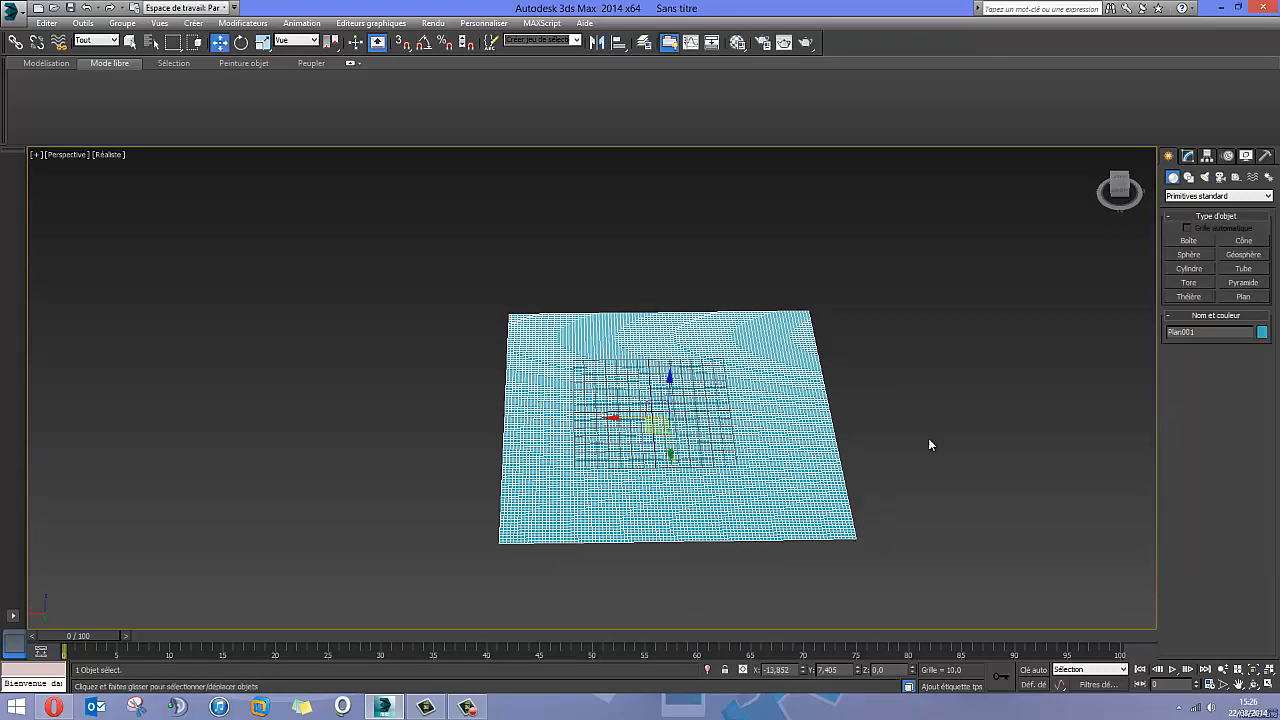
pyautogui.rightClick(803, 670)
pyautogui.rightClick(856, 669)
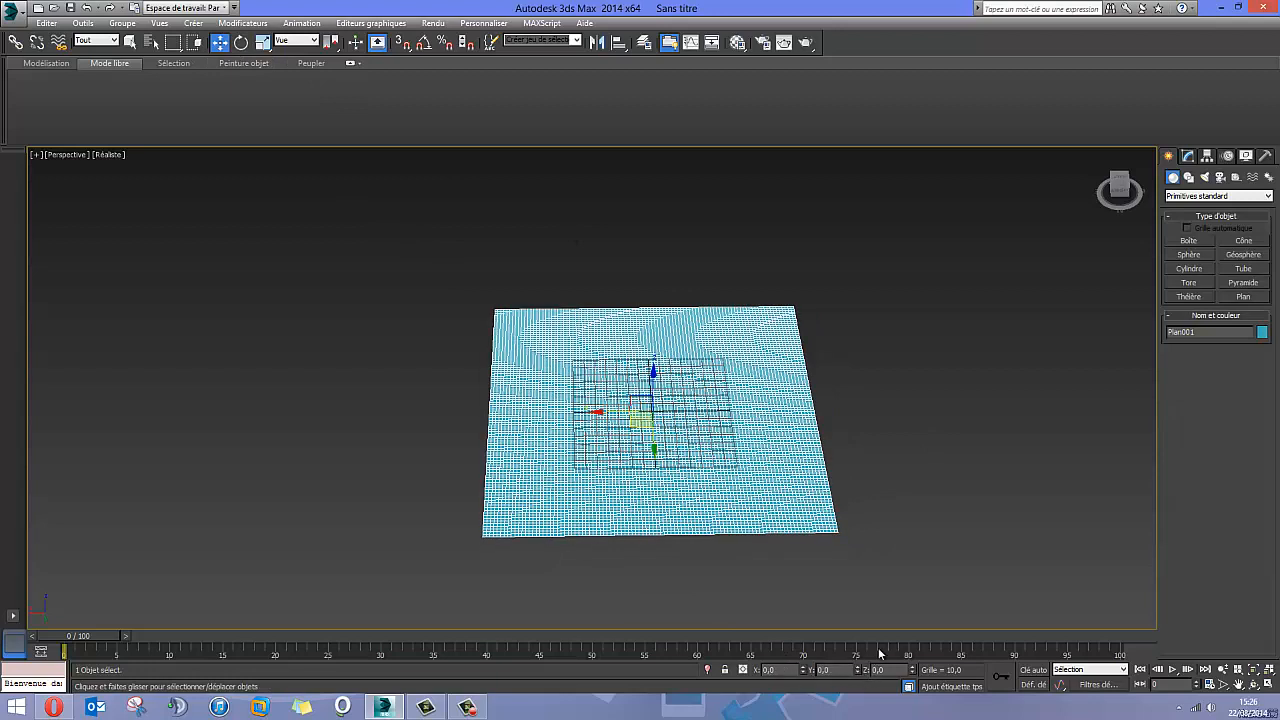
# Set the new plane's length and width segments to 40.
pyautogui.click(1187, 157)
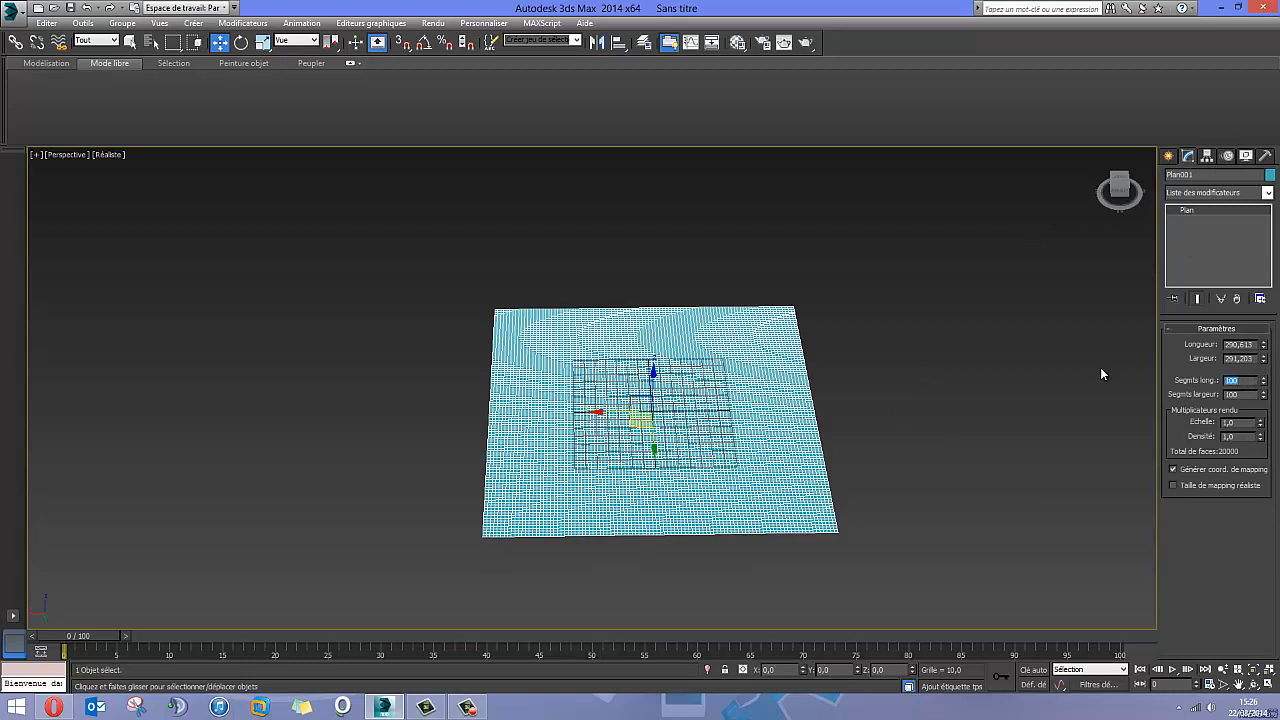
pyautogui.write('40')
pyautogui.press('Tab')
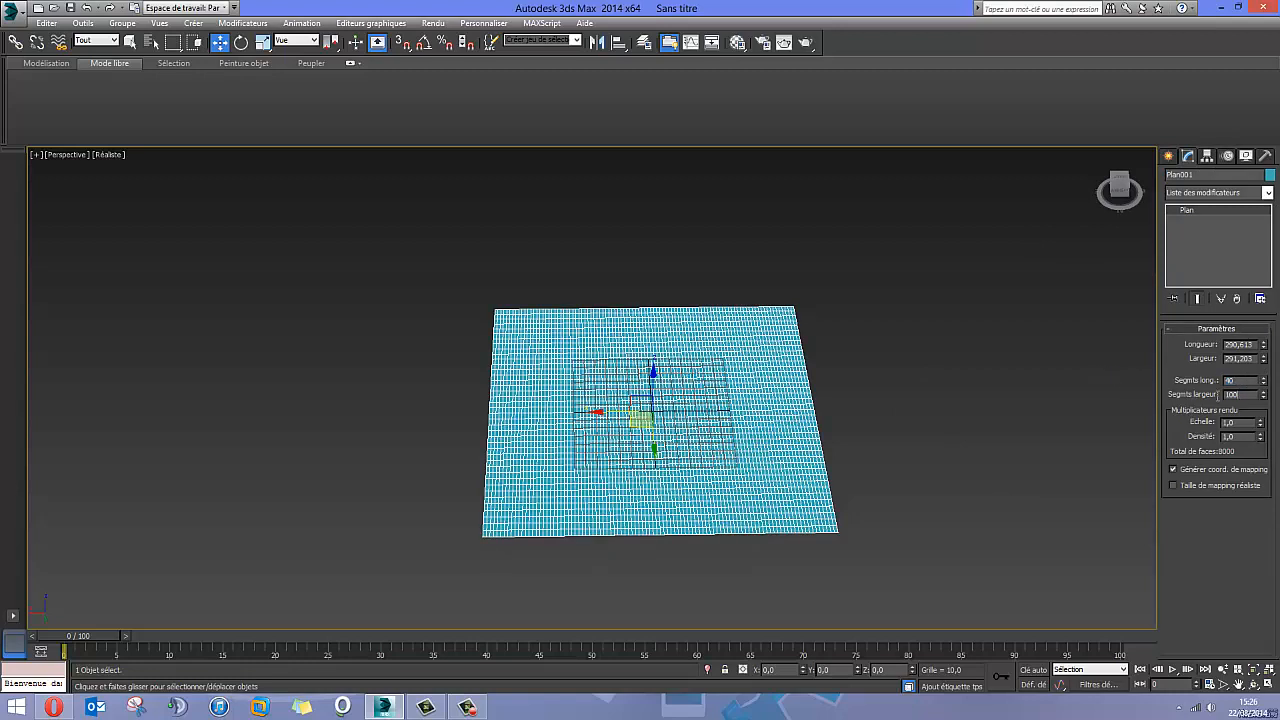
pyautogui.write('40')
pyautogui.press('Return')
pyautogui.moveTo(709, 387); pyautogui.dragTo(739, 393, button='middle')
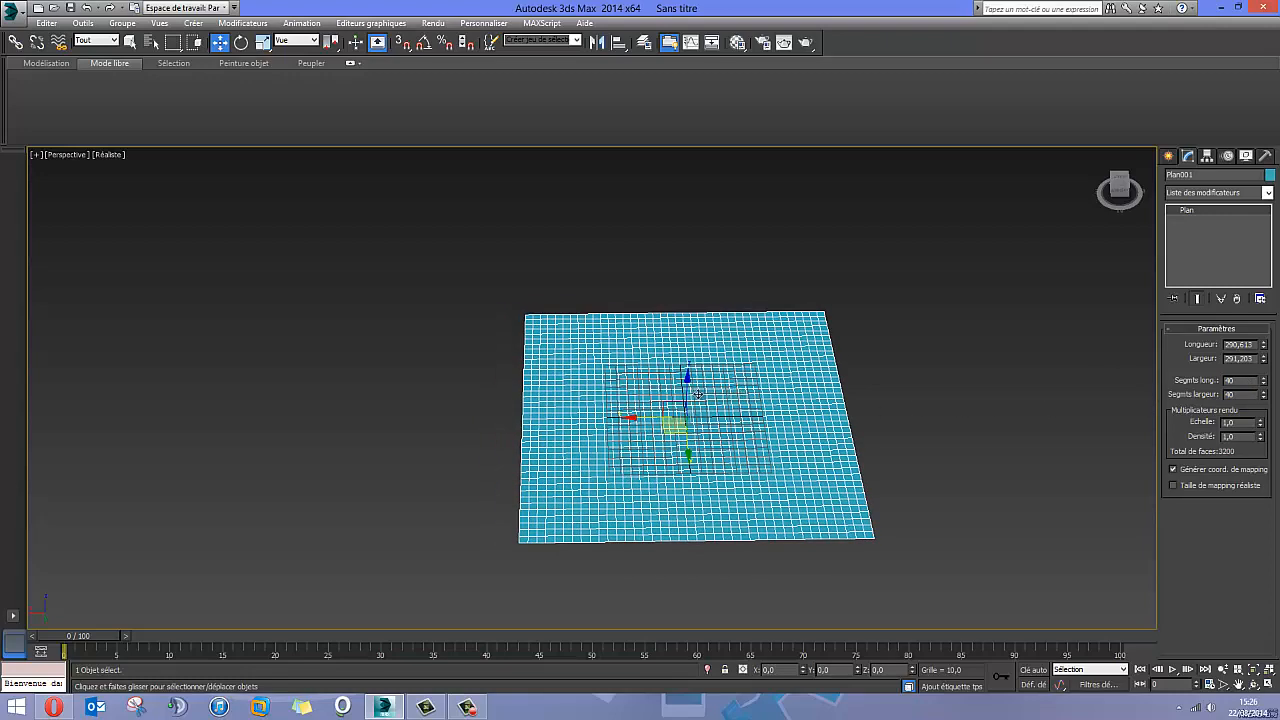
# Set the new plane's length and width segments to 80.
pyautogui.keyDown('alt'); pyautogui.moveTo(705, 428); pyautogui.dragTo(875, 414, button='middle'); pyautogui.keyUp('alt')
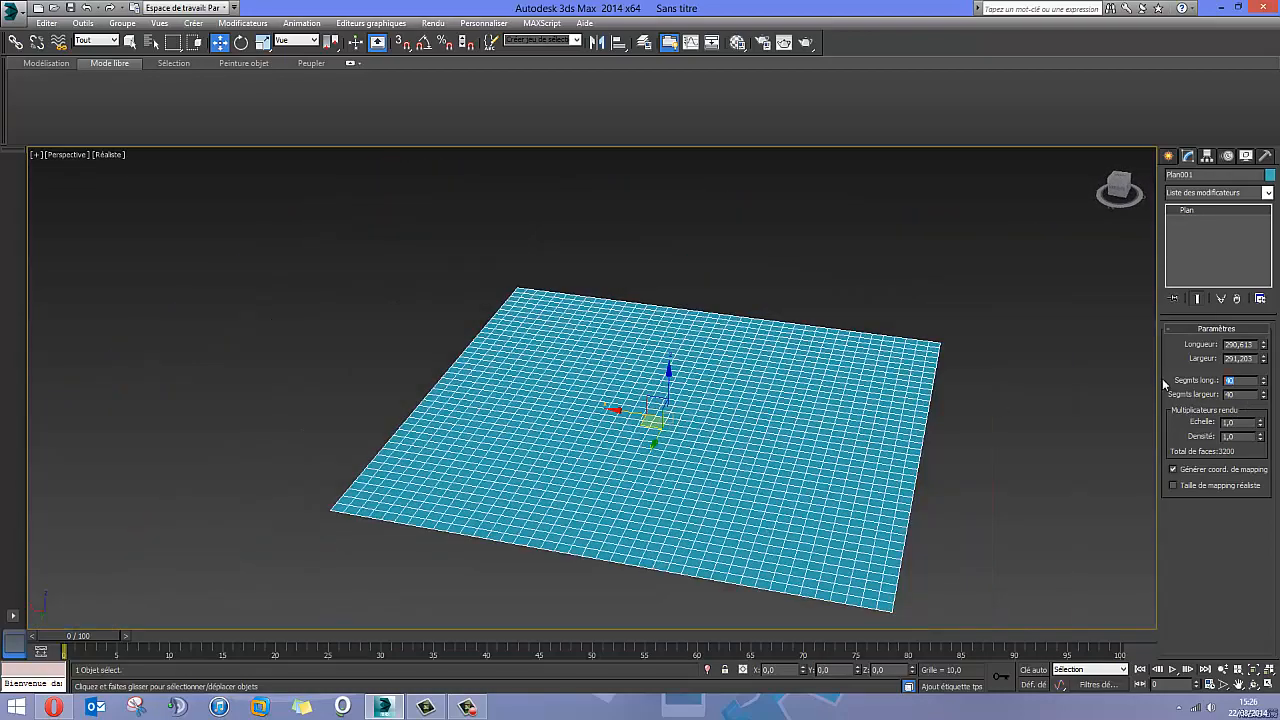
pyautogui.press('Return')
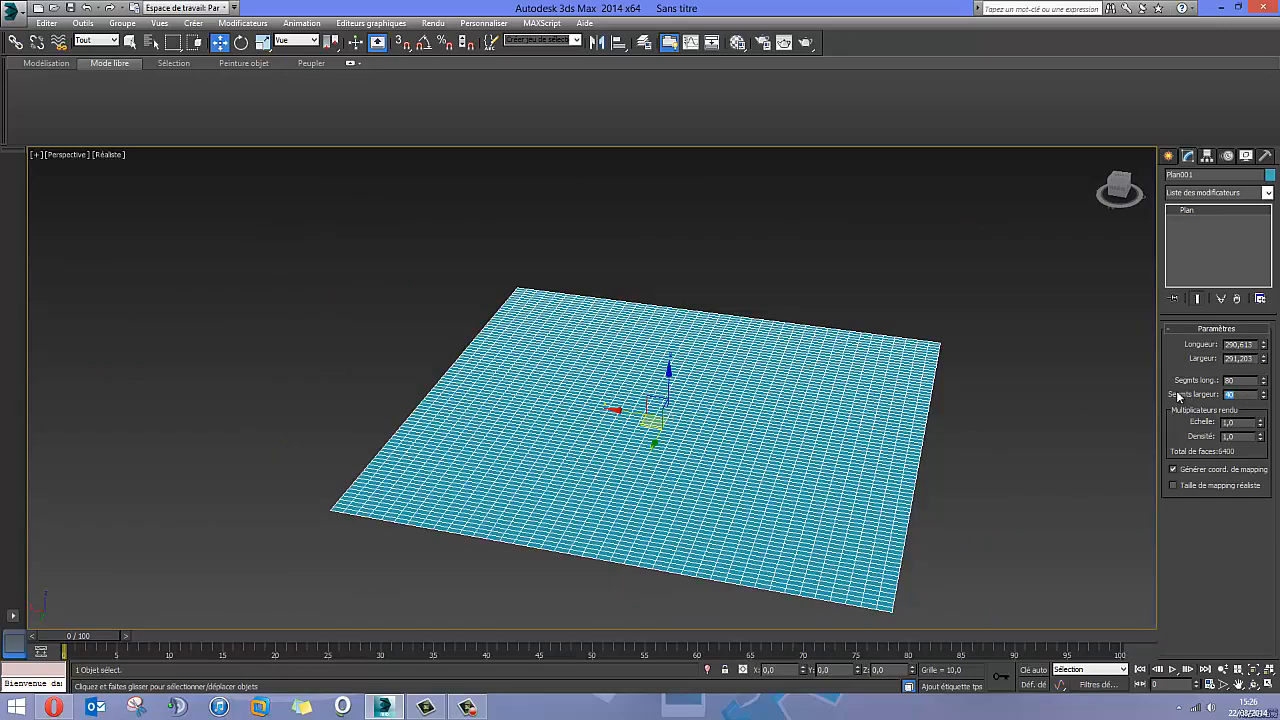
pyautogui.press('Return')
pyautogui.moveTo(723, 387)
pyautogui.keyDown('alt'); pyautogui.mouseDown(button='middle')
pyautogui.moveTo(587, 450)
pyautogui.moveTo(717, 434)
pyautogui.moveTo(694, 420)
pyautogui.moveTo(600, 420)
pyautogui.mouseUp(button='middle'); pyautogui.keyUp('alt')
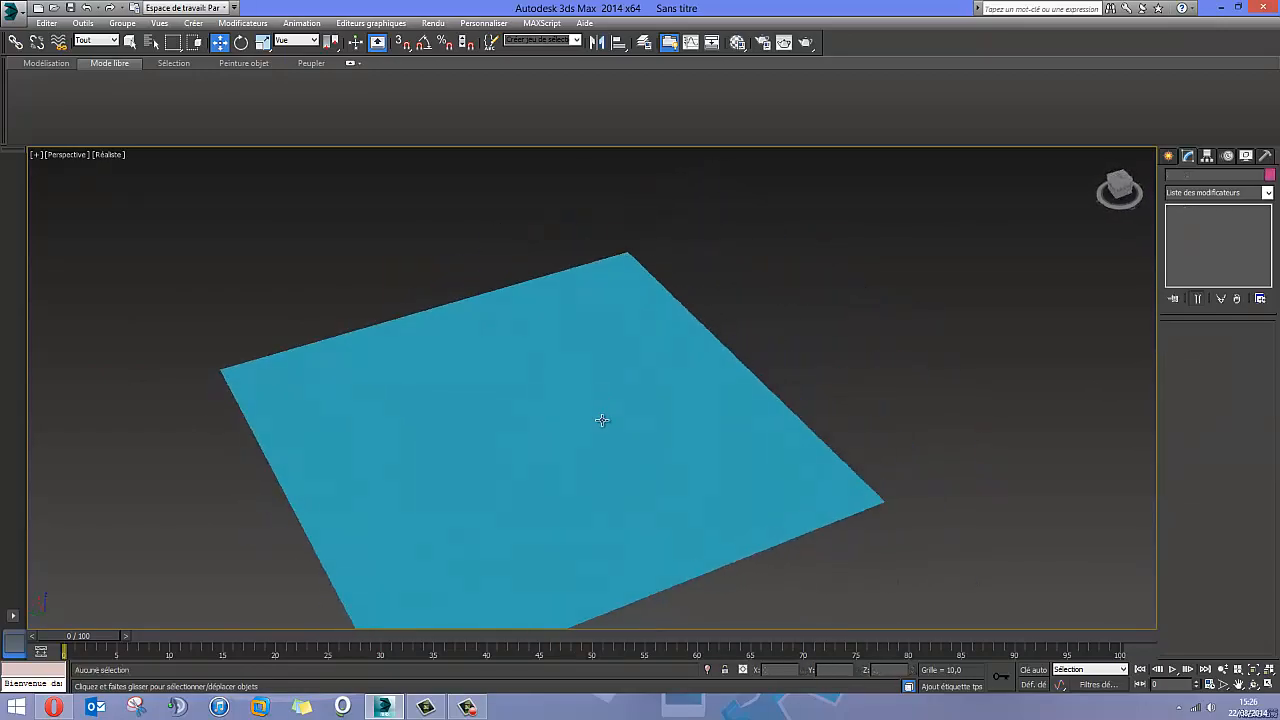
# Change the new plane's object color to orange.
pyautogui.click(1271, 175)
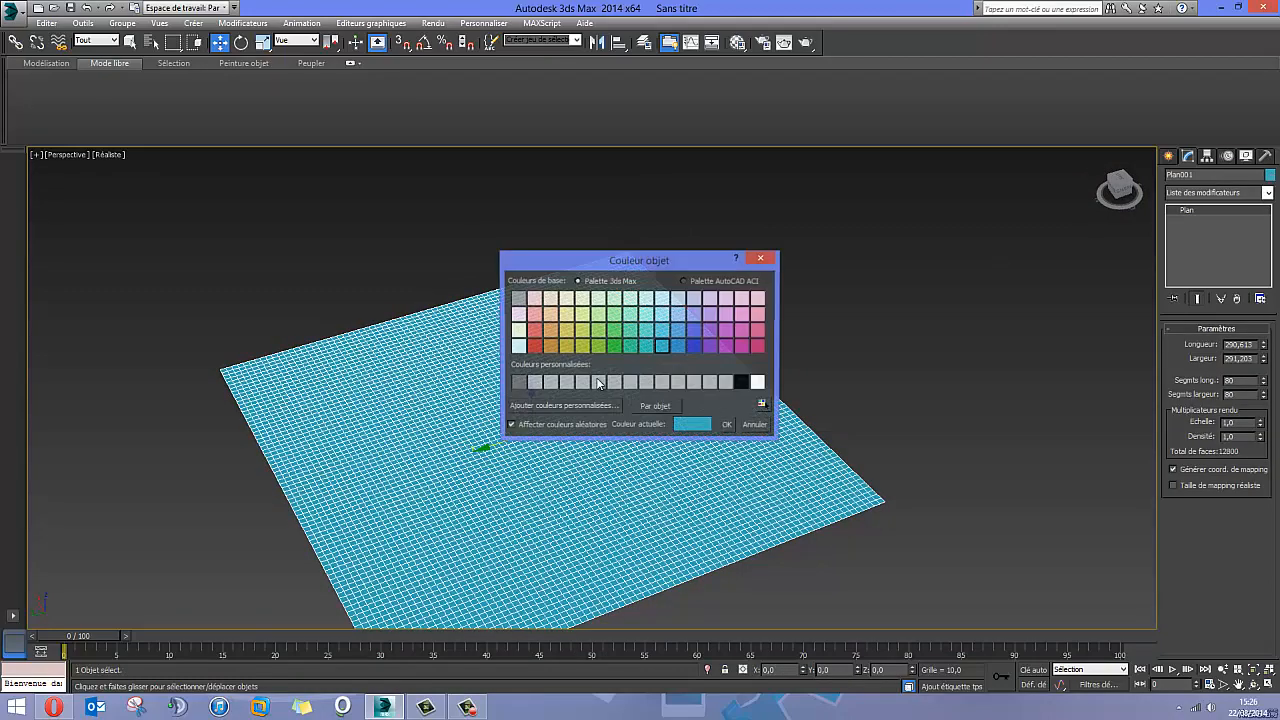
pyautogui.click(567, 347)
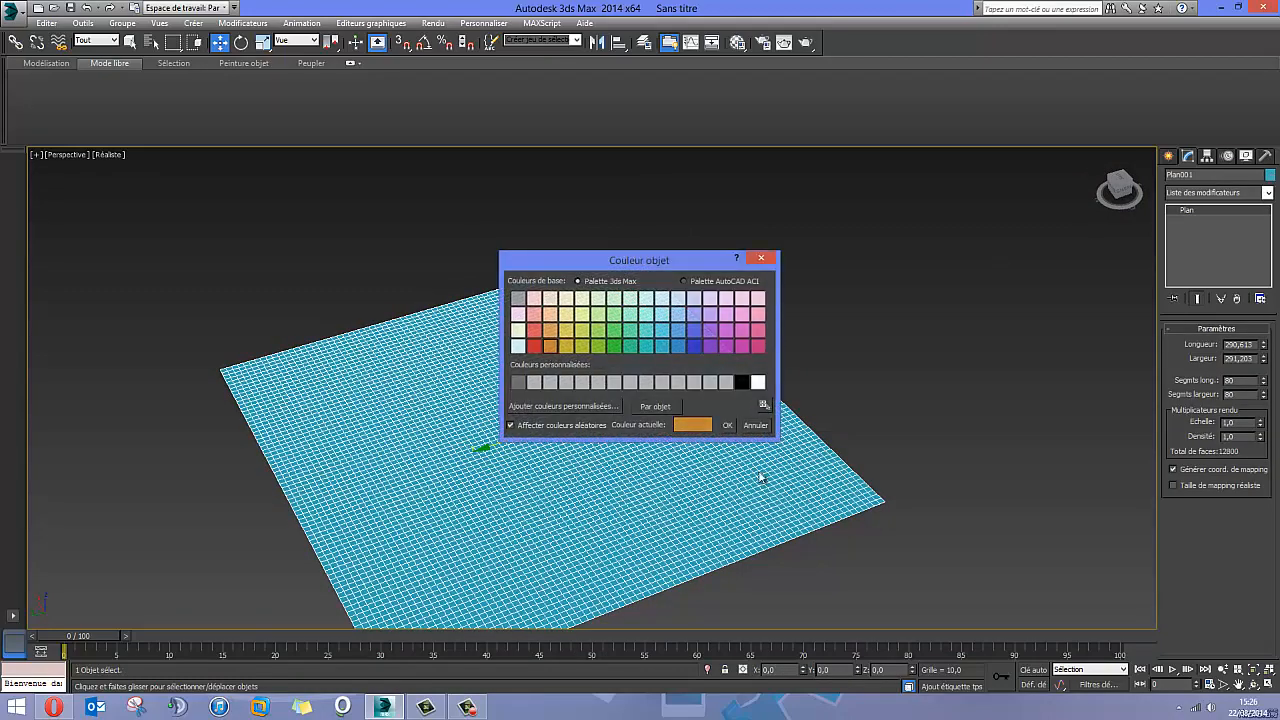
pyautogui.click(727, 430)
pyautogui.keyDown('alt'); pyautogui.moveTo(727, 430); pyautogui.dragTo(494, 401, button='middle'); pyautogui.keyUp('alt')
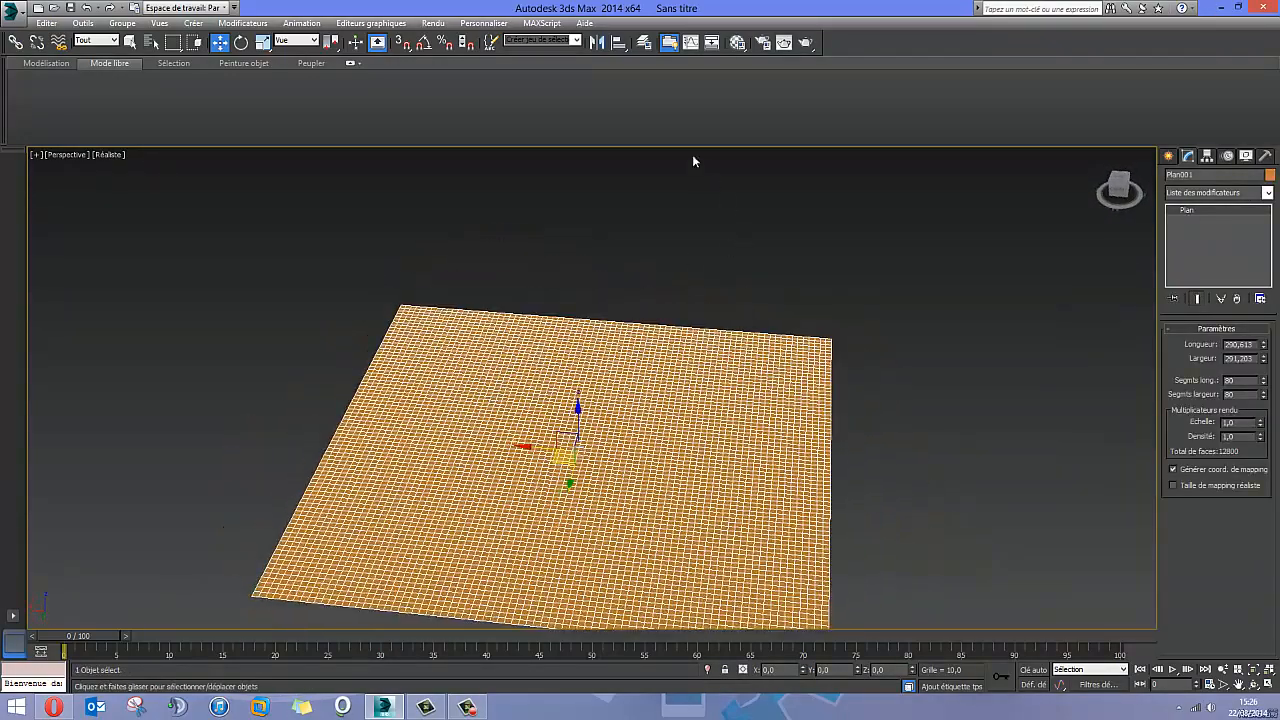
# Convert the orange plane to an Editable Poly.
pyautogui.rightClick(1201, 212)
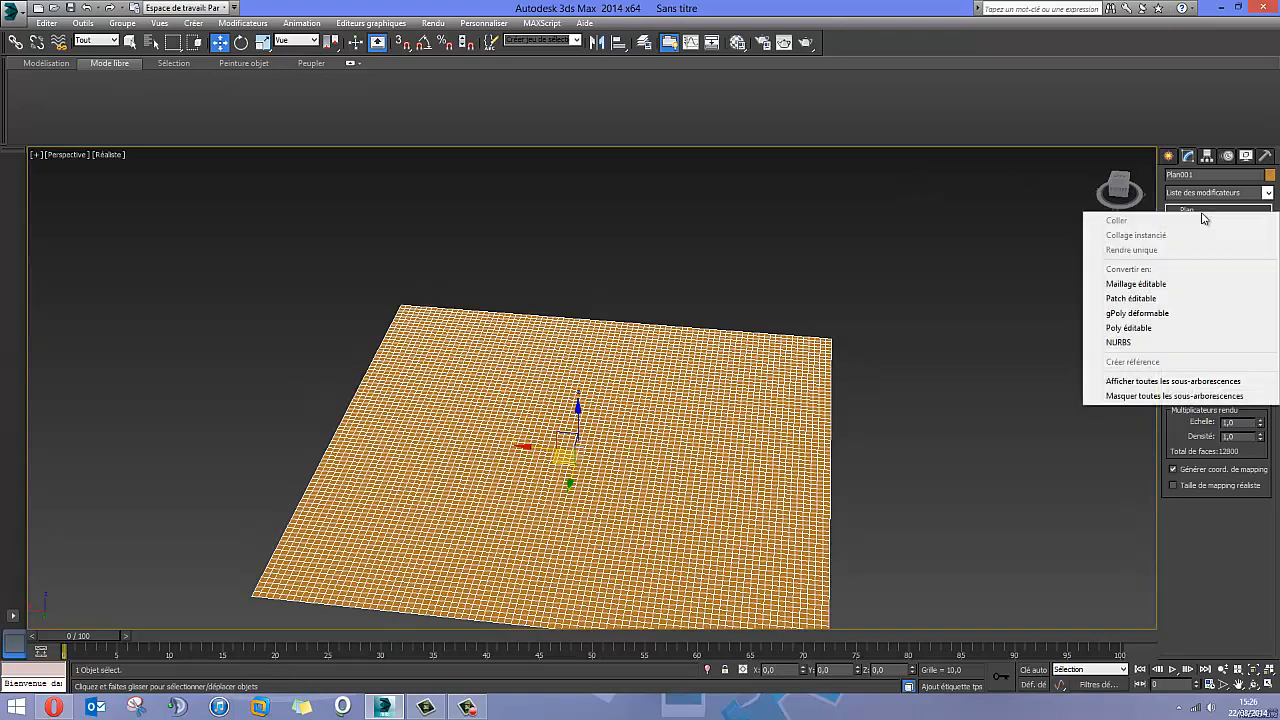
pyautogui.click(1149, 334)
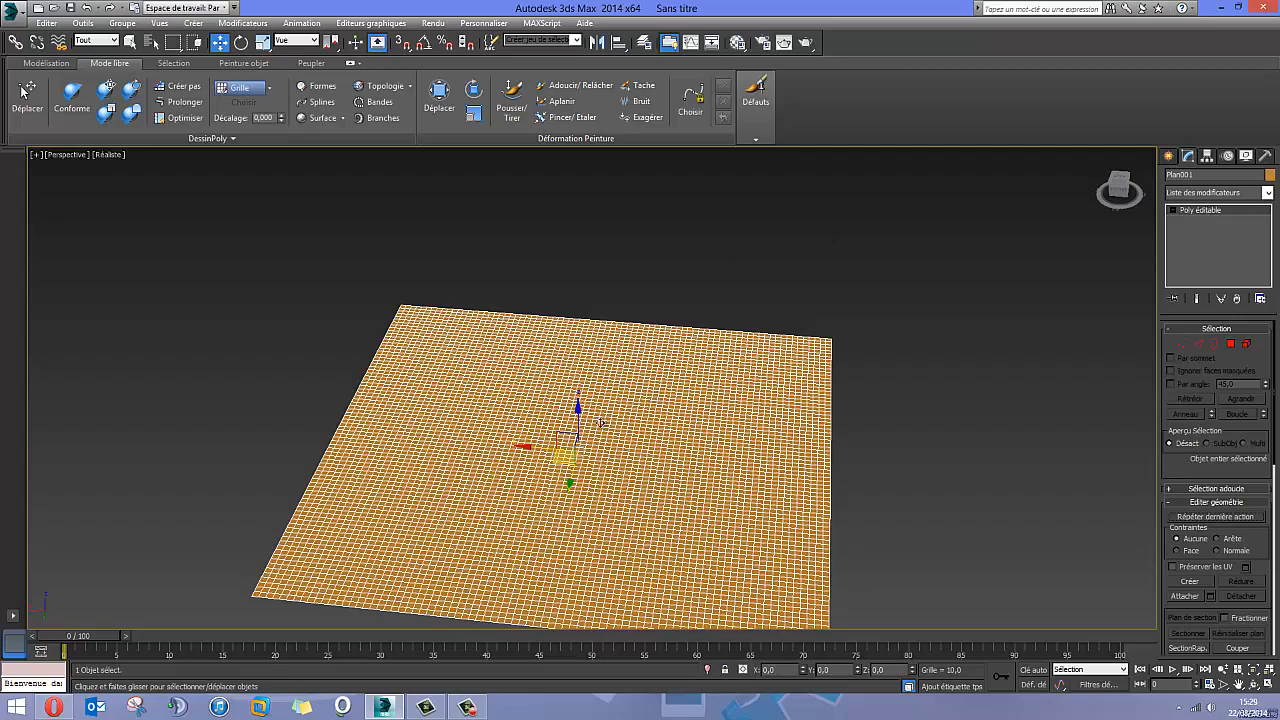
pyautogui.keyDown('alt'); pyautogui.moveTo(601, 423); pyautogui.dragTo(813, 340, button='middle'); pyautogui.keyUp('alt')
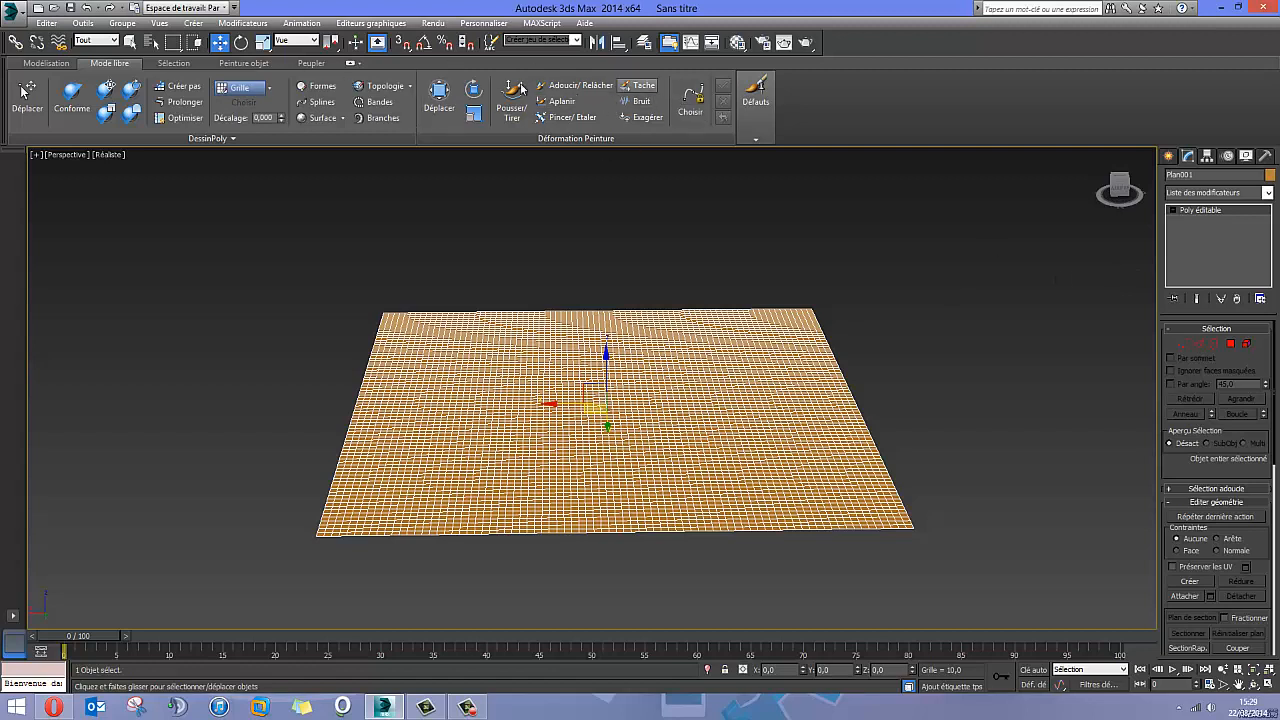
# Activate the Push/Pull paint deformation, set the brush size to 31.82 and try a stroke on the plane.
pyautogui.click(350, 63)
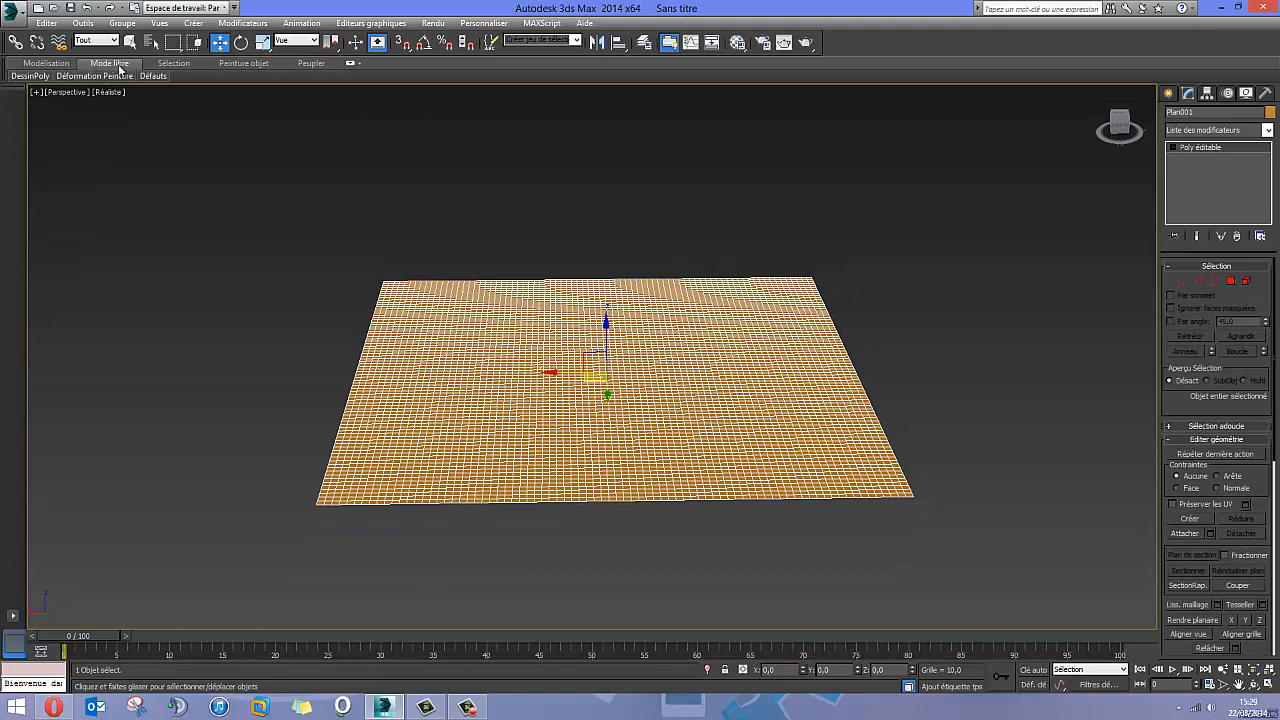
pyautogui.click(350, 63)
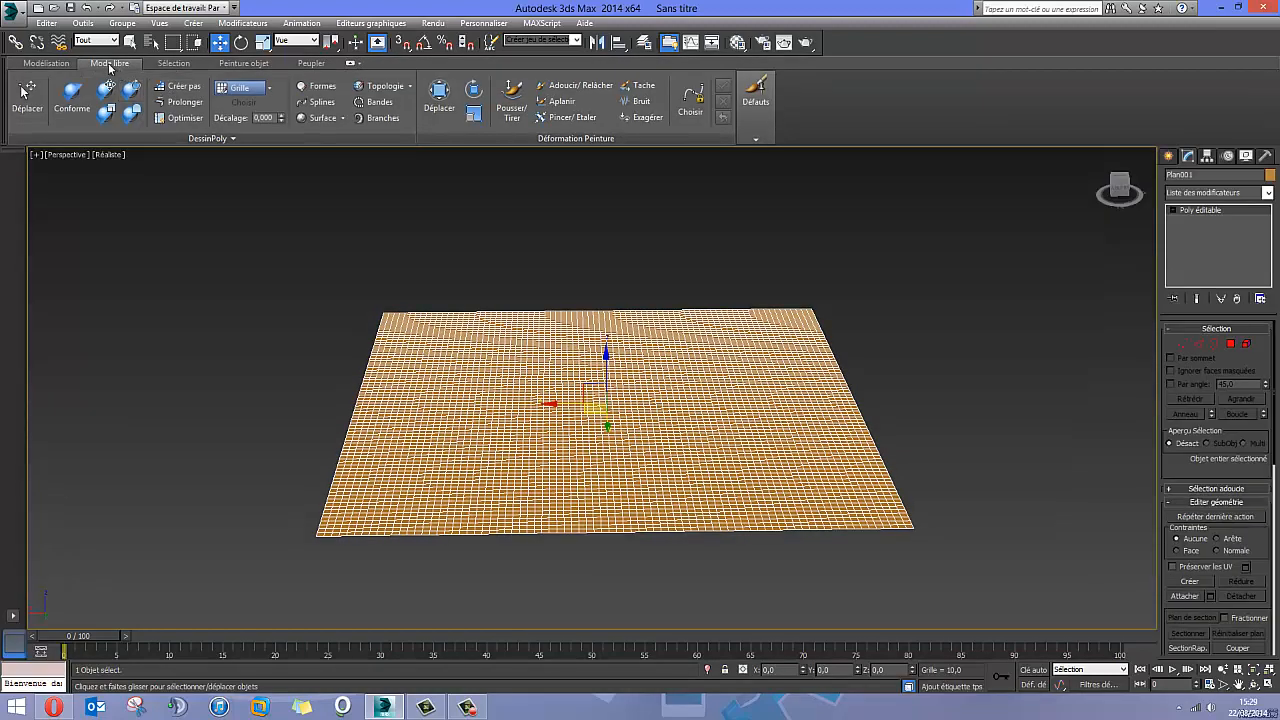
pyautogui.click(511, 100)
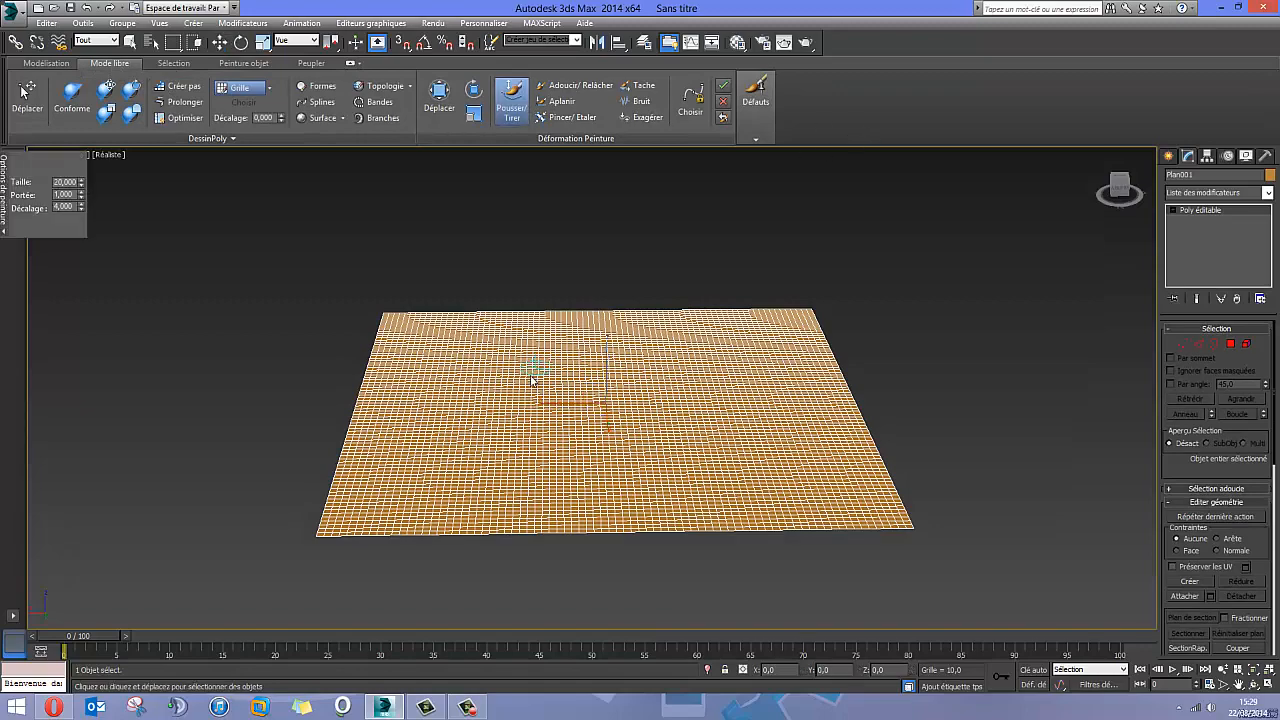
pyautogui.keyDown('alt'); pyautogui.moveTo(537, 416); pyautogui.dragTo(545, 421, button='middle'); pyautogui.keyUp('alt')
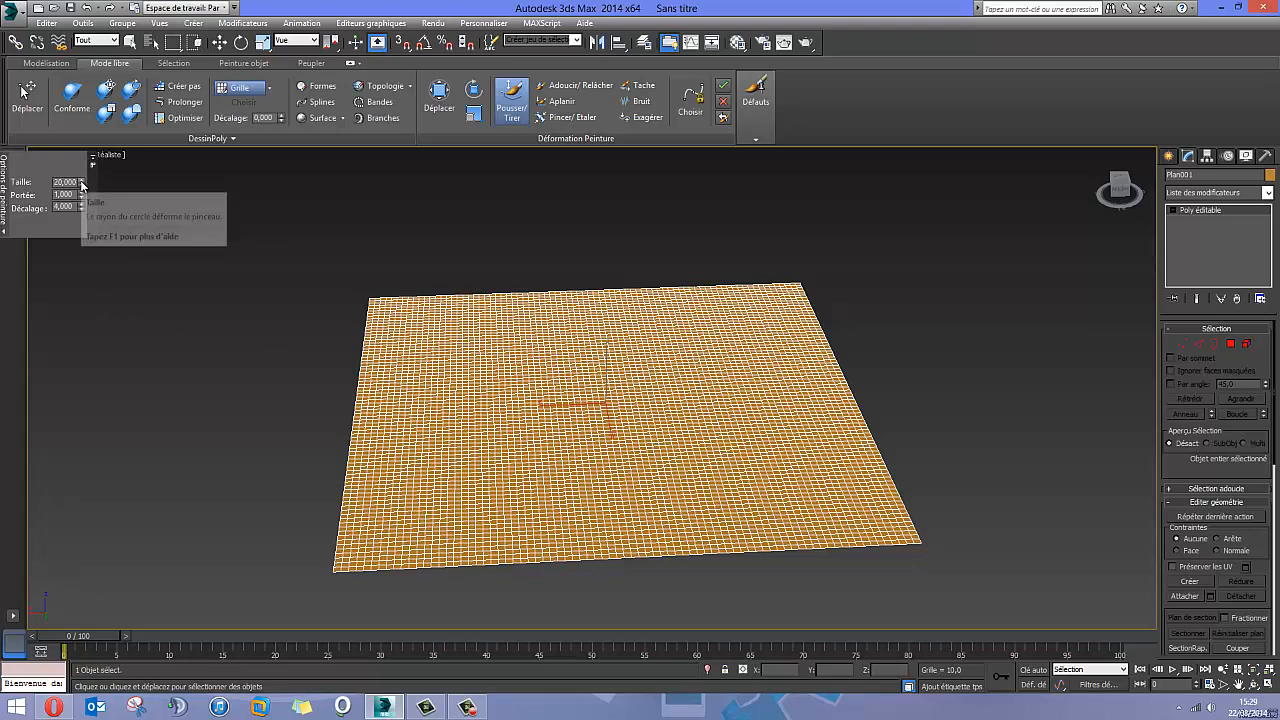
pyautogui.moveTo(82, 184); pyautogui.dragTo(78, 172)
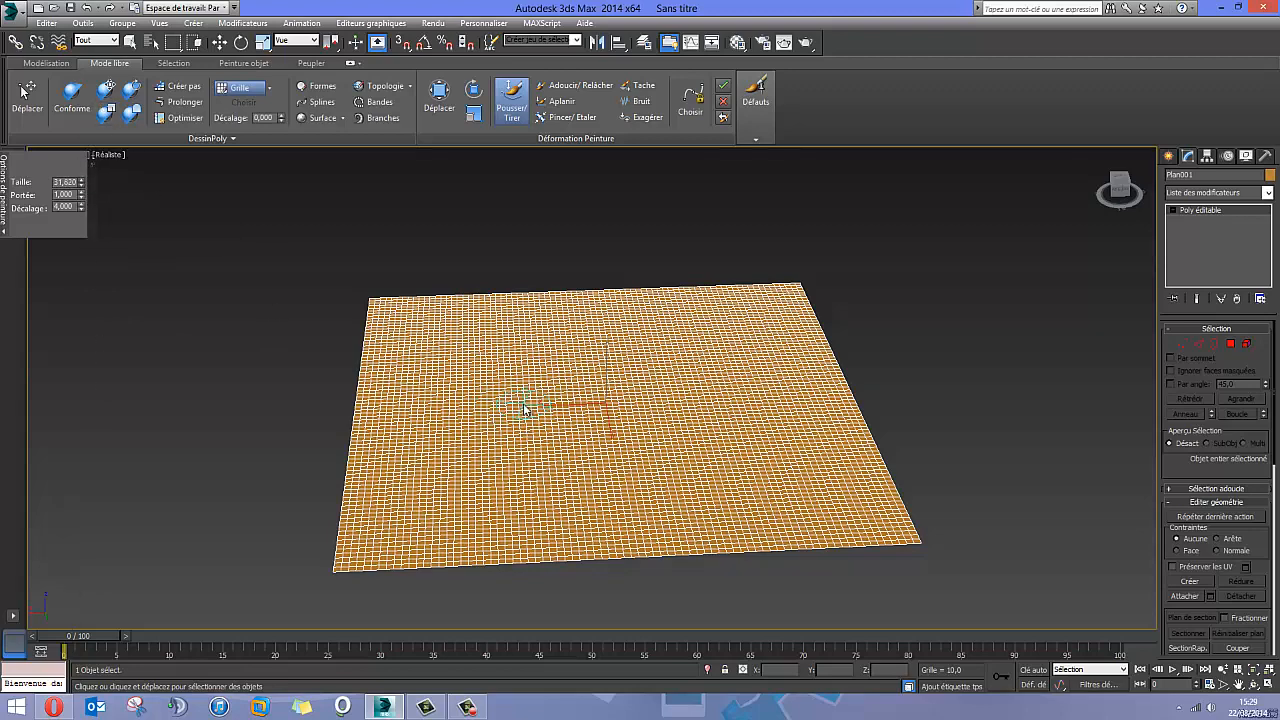
pyautogui.moveTo(505, 445)
pyautogui.keyDown('alt'); pyautogui.mouseDown(button='middle')
pyautogui.moveTo(495, 392)
pyautogui.moveTo(482, 434)
pyautogui.moveTo(510, 452)
pyautogui.mouseUp(button='middle'); pyautogui.keyUp('alt')
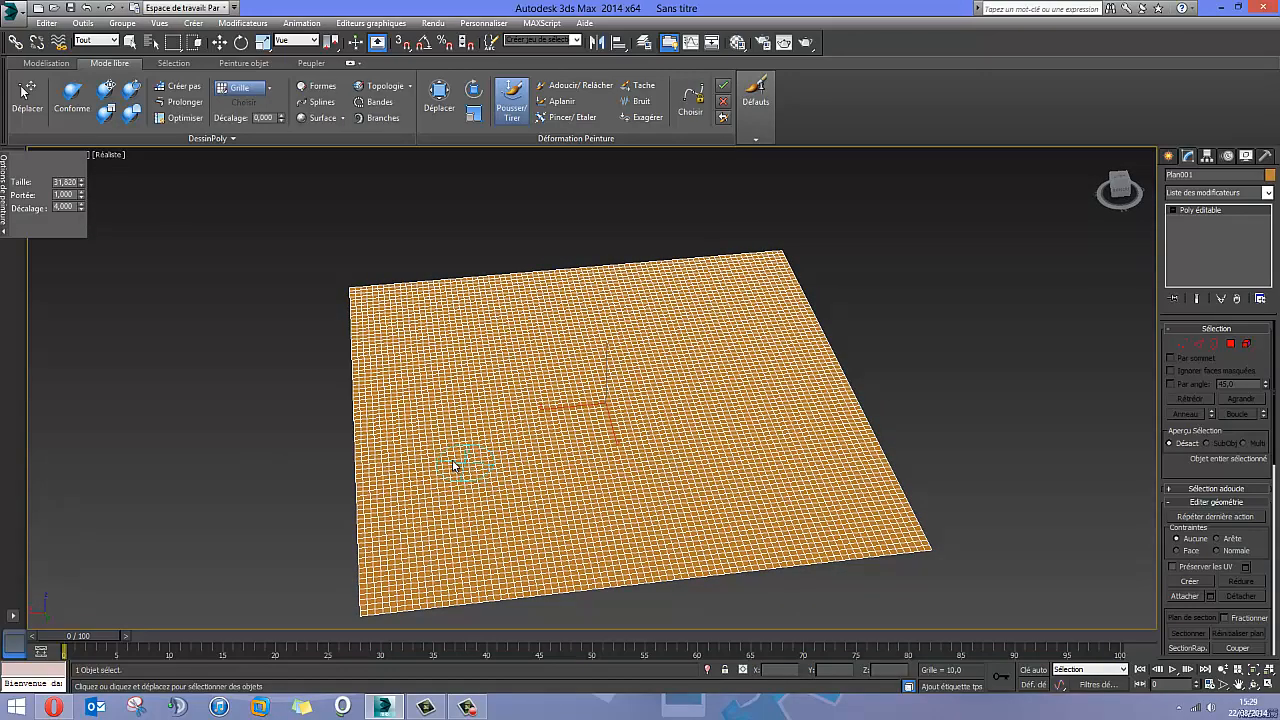
pyautogui.moveTo(478, 477)
pyautogui.mouseDown()
pyautogui.moveTo(500, 348)
pyautogui.moveTo(520, 428)
pyautogui.moveTo(466, 430)
pyautogui.moveTo(482, 435)
pyautogui.mouseUp()
pyautogui.keyDown('alt'); pyautogui.moveTo(525, 500); pyautogui.dragTo(370, 385, button='middle'); pyautogui.keyUp('alt')
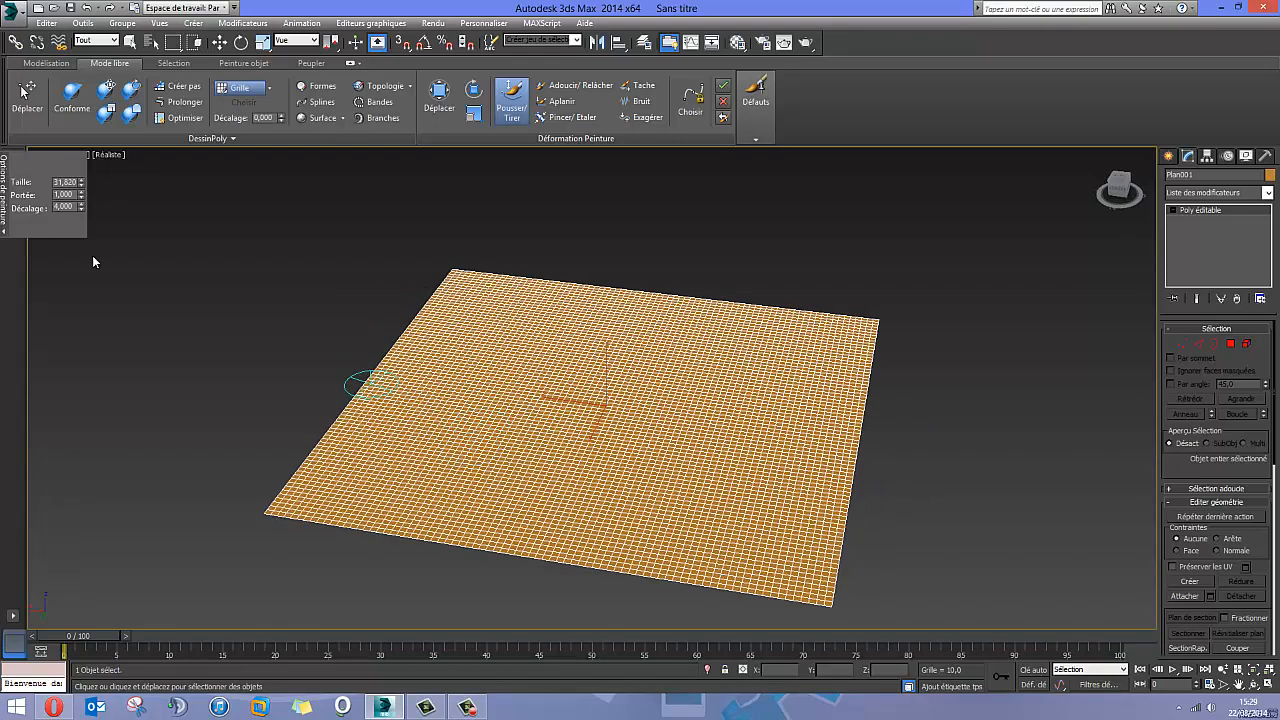
# Set the Push/Pull brush size to 62.27 and its strength to 1.9.
pyautogui.click(81, 193)
pyautogui.moveTo(82, 183); pyautogui.dragTo(100, 691)
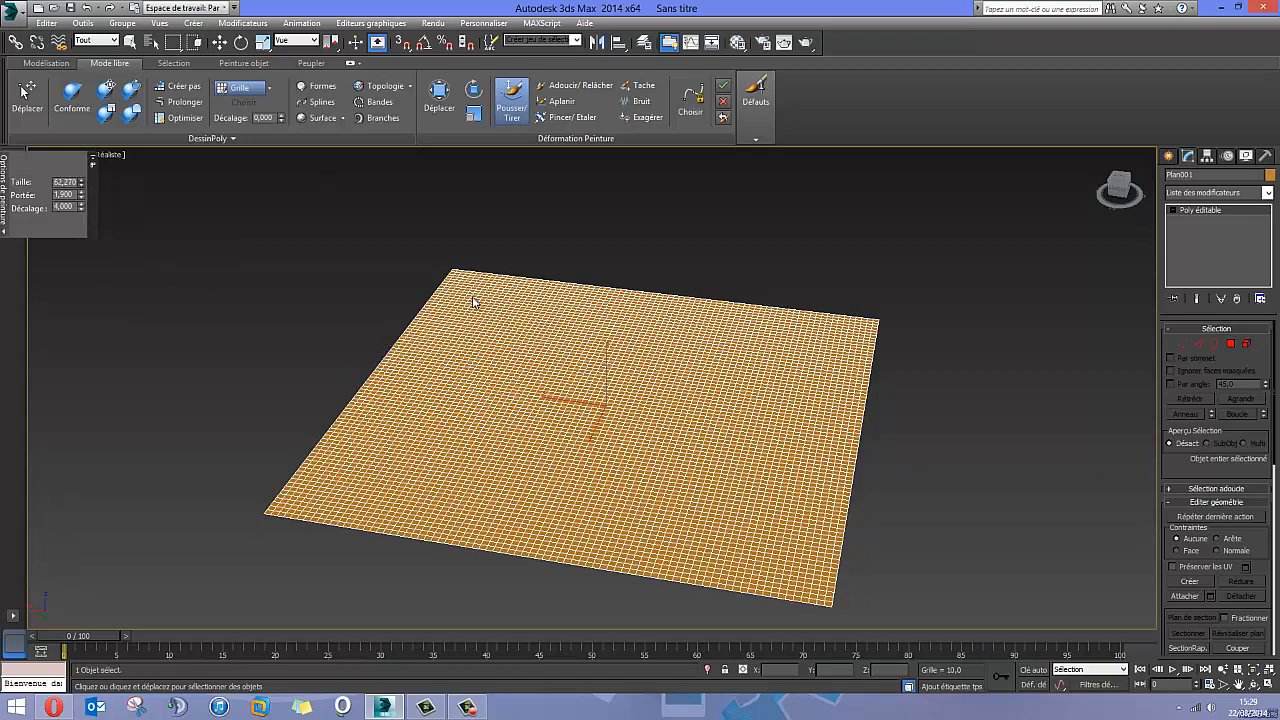
pyautogui.keyDown('alt'); pyautogui.moveTo(552, 398); pyautogui.dragTo(595, 453, button='middle'); pyautogui.keyUp('alt')
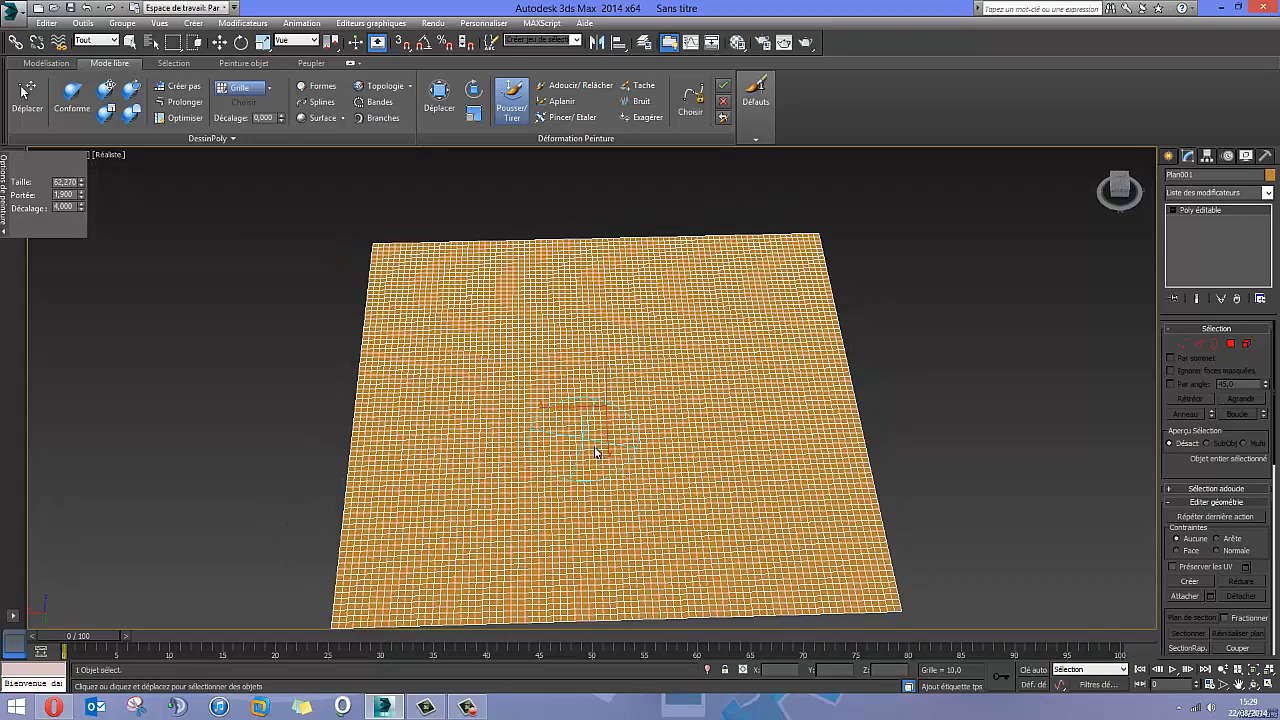
# Sculpt raised hills across the middle of the orange plane with Push/Pull strokes.
pyautogui.moveTo(433, 467)
pyautogui.mouseDown()
pyautogui.moveTo(514, 418)
pyautogui.moveTo(672, 401)
pyautogui.moveTo(612, 422)
pyautogui.moveTo(604, 447)
pyautogui.moveTo(546, 477)
pyautogui.moveTo(520, 470)
pyautogui.moveTo(495, 449)
pyautogui.moveTo(495, 342)
pyautogui.moveTo(597, 337)
pyautogui.moveTo(694, 425)
pyautogui.moveTo(716, 370)
pyautogui.moveTo(726, 378)
pyautogui.moveTo(578, 343)
pyautogui.moveTo(486, 421)
pyautogui.moveTo(515, 472)
pyautogui.moveTo(602, 465)
pyautogui.moveTo(609, 423)
pyautogui.moveTo(651, 500)
pyautogui.moveTo(597, 503)
pyautogui.moveTo(420, 377)
pyautogui.moveTo(403, 463)
pyautogui.moveTo(429, 320)
pyautogui.moveTo(493, 291)
pyautogui.moveTo(520, 306)
pyautogui.mouseUp()
pyautogui.moveTo(525, 404)
pyautogui.keyDown('alt'); pyautogui.mouseDown(button='middle')
pyautogui.moveTo(586, 371)
pyautogui.moveTo(650, 363)
pyautogui.moveTo(529, 383)
pyautogui.moveTo(557, 380)
pyautogui.mouseUp(button='middle'); pyautogui.keyUp('alt')
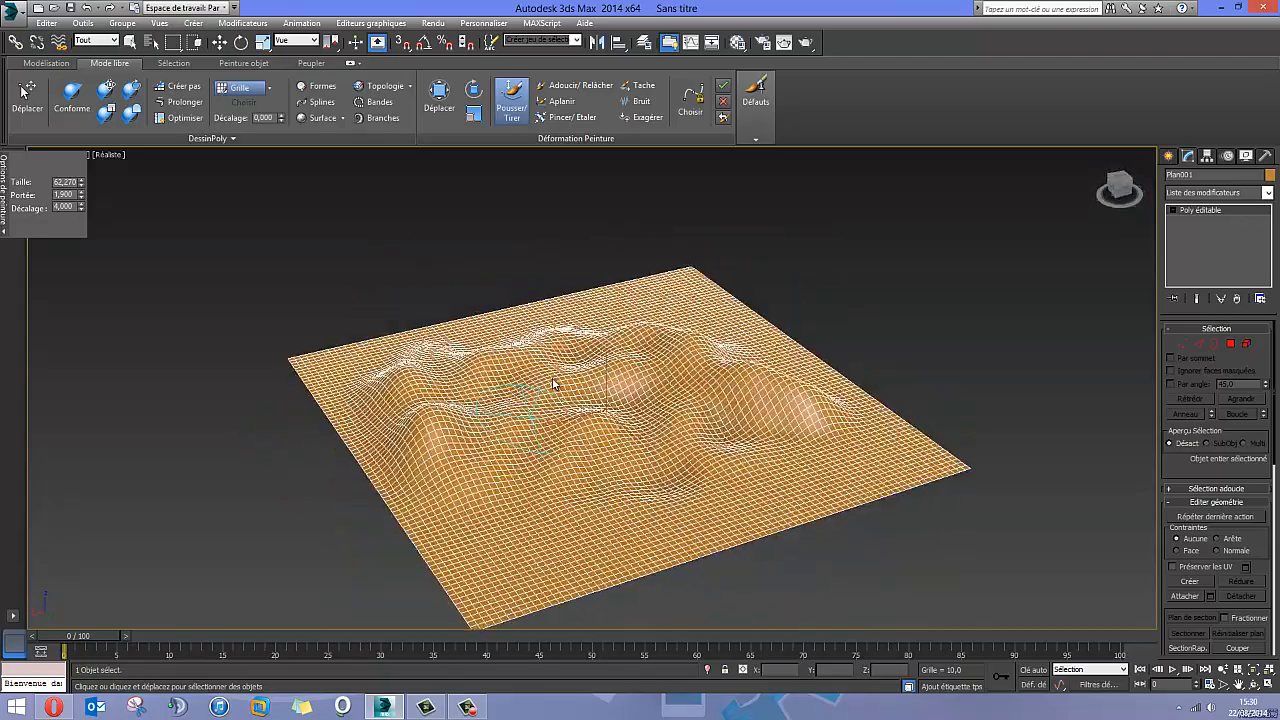
pyautogui.moveTo(610, 408)
pyautogui.mouseDown()
pyautogui.moveTo(508, 457)
pyautogui.moveTo(450, 390)
pyautogui.moveTo(600, 352)
pyautogui.moveTo(630, 388)
pyautogui.moveTo(646, 363)
pyautogui.moveTo(712, 433)
pyautogui.moveTo(623, 423)
pyautogui.moveTo(551, 449)
pyautogui.moveTo(523, 420)
pyautogui.mouseUp()
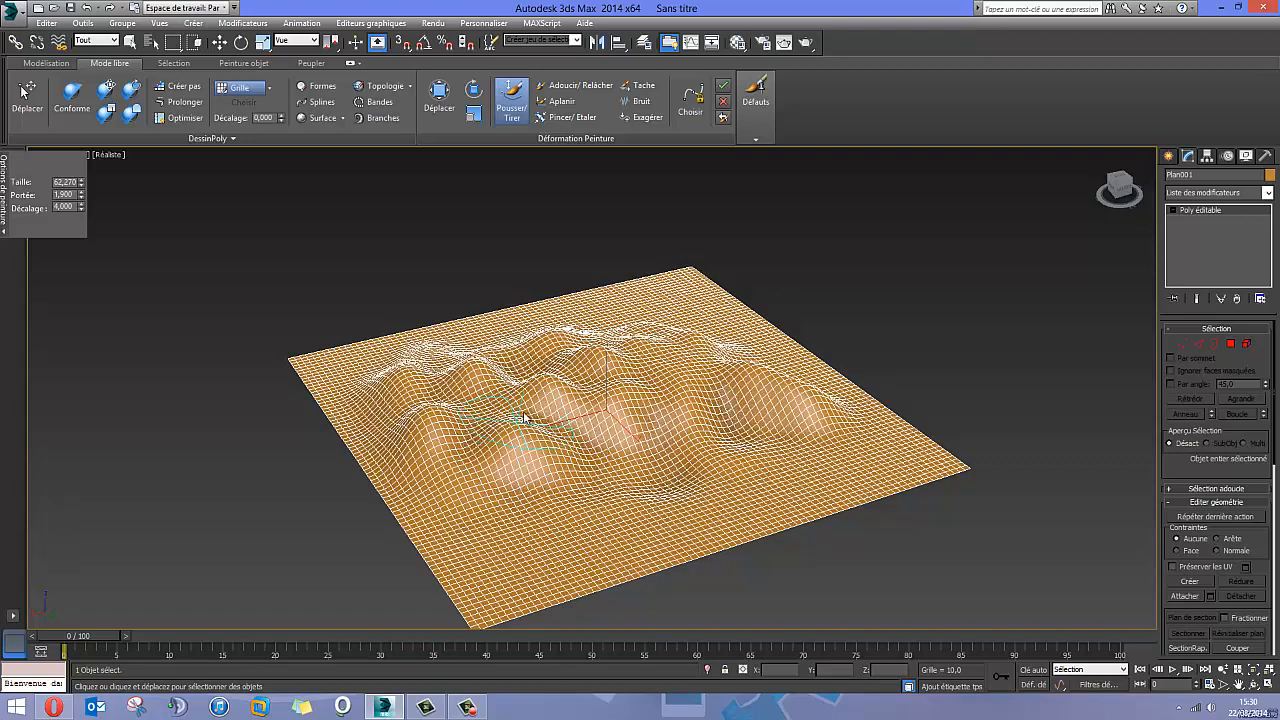
pyautogui.moveTo(523, 420)
pyautogui.keyDown('alt'); pyautogui.mouseDown(button='middle')
pyautogui.moveTo(517, 490)
pyautogui.moveTo(586, 480)
pyautogui.mouseUp(button='middle'); pyautogui.keyUp('alt')
pyautogui.moveTo(590, 455)
pyautogui.mouseDown()
pyautogui.moveTo(621, 438)
pyautogui.moveTo(554, 420)
pyautogui.moveTo(540, 437)
pyautogui.mouseUp()
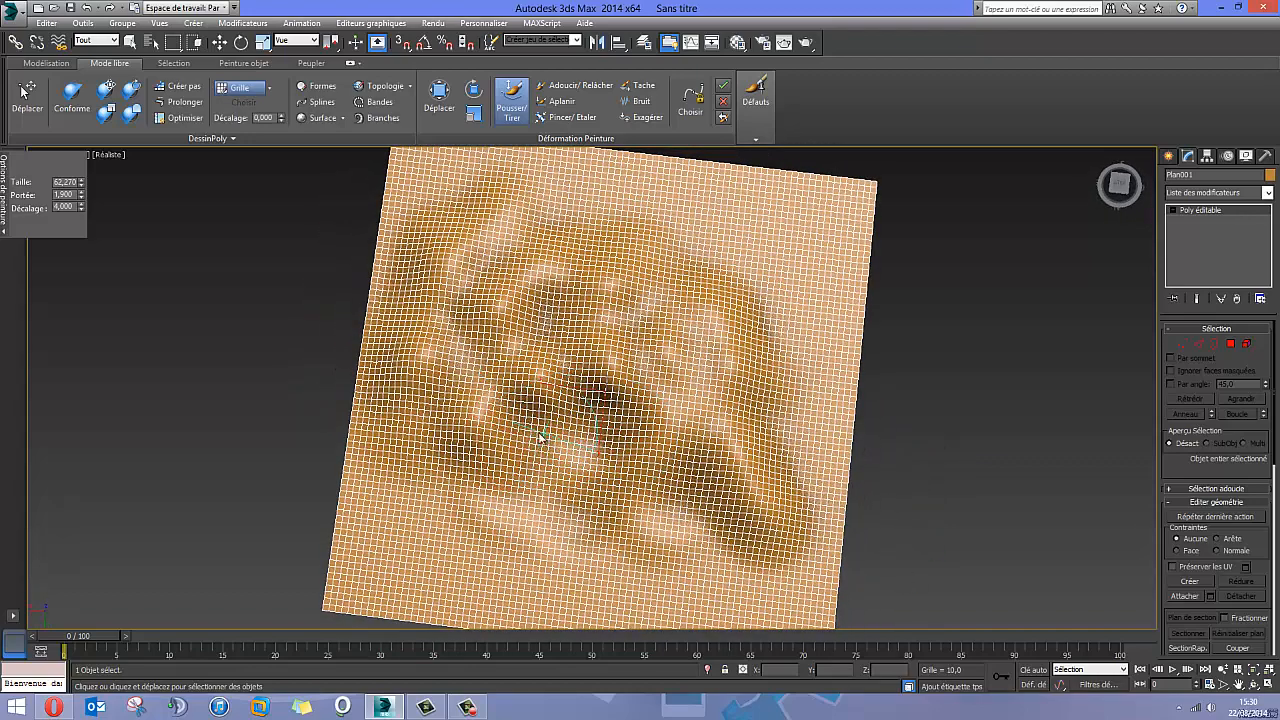
# Smooth the sculpted hills with Relax/Soften brush strokes, then leave the brush for the object selection tool.
pyautogui.click(575, 85)
pyautogui.moveTo(586, 160)
pyautogui.keyDown('alt'); pyautogui.mouseDown(button='middle')
pyautogui.moveTo(545, 314)
pyautogui.moveTo(522, 490)
pyautogui.mouseUp(button='middle'); pyautogui.keyUp('alt')
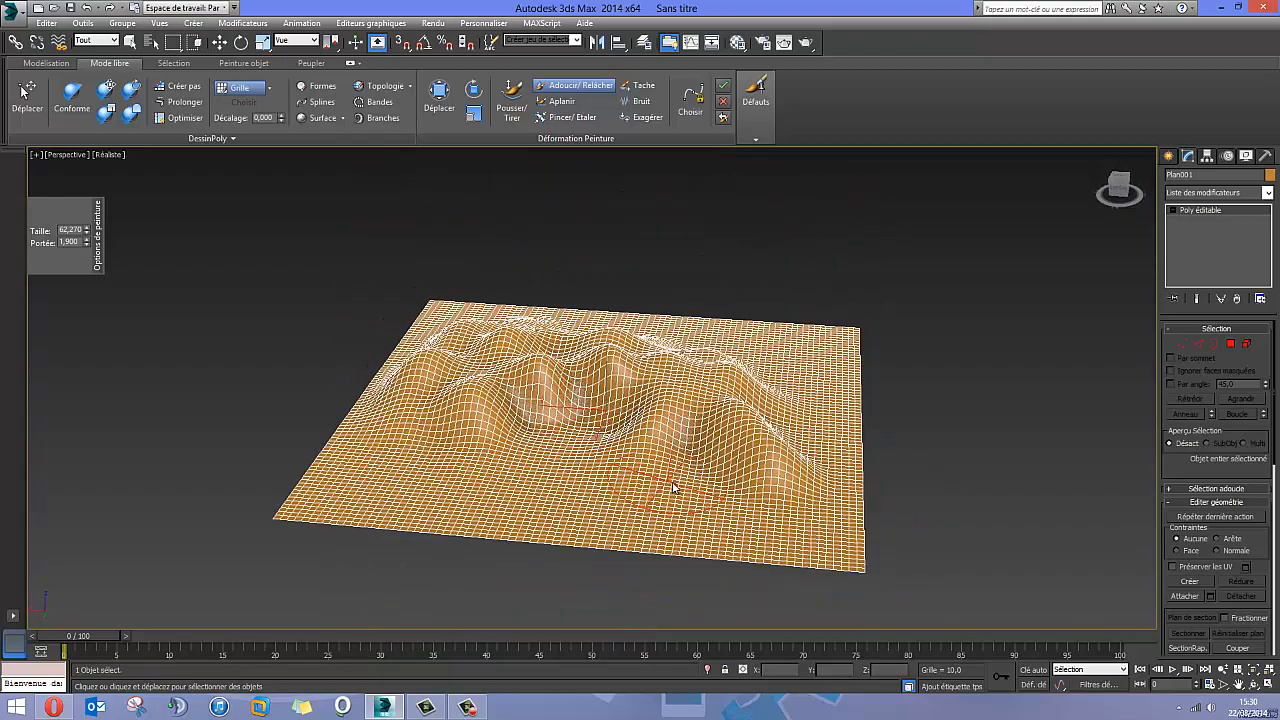
pyautogui.keyDown('alt'); pyautogui.moveTo(680, 478); pyautogui.dragTo(654, 457, button='middle'); pyautogui.keyUp('alt')
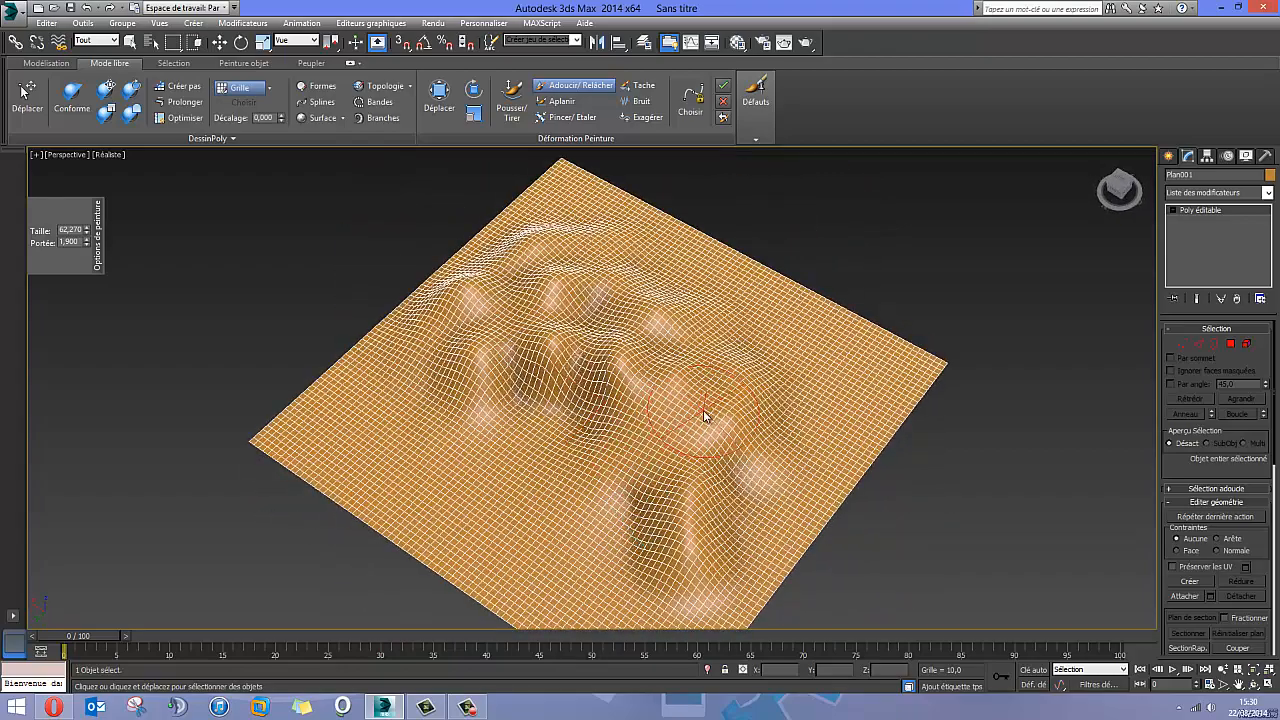
pyautogui.moveTo(705, 416)
pyautogui.mouseDown()
pyautogui.moveTo(640, 343)
pyautogui.moveTo(570, 298)
pyautogui.moveTo(562, 342)
pyautogui.moveTo(491, 343)
pyautogui.moveTo(503, 286)
pyautogui.moveTo(560, 277)
pyautogui.moveTo(648, 320)
pyautogui.moveTo(586, 277)
pyautogui.moveTo(565, 285)
pyautogui.mouseUp()
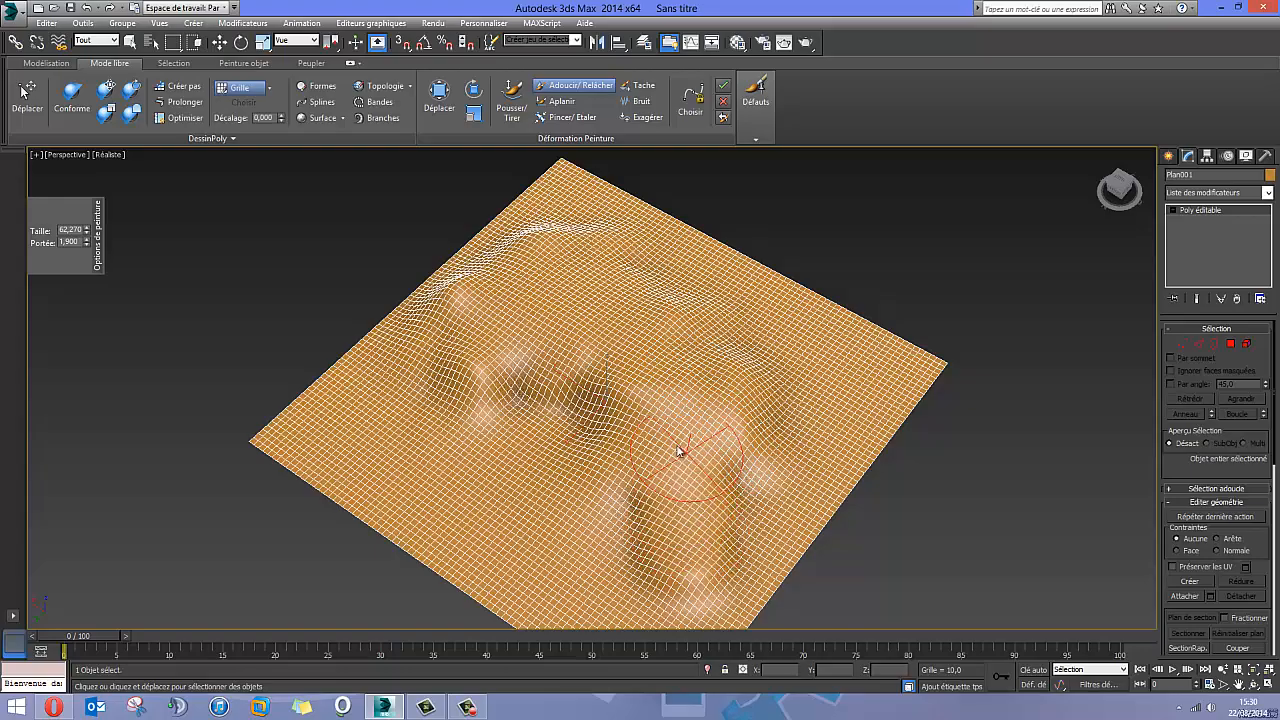
pyautogui.moveTo(705, 398)
pyautogui.keyDown('alt'); pyautogui.mouseDown(button='middle')
pyautogui.moveTo(677, 358)
pyautogui.moveTo(474, 418)
pyautogui.moveTo(514, 443)
pyautogui.moveTo(451, 463)
pyautogui.mouseUp(button='middle'); pyautogui.keyUp('alt')
pyautogui.keyDown('alt'); pyautogui.moveTo(494, 508); pyautogui.dragTo(289, 249, button='middle'); pyautogui.keyUp('alt')
pyautogui.keyDown('alt'); pyautogui.moveTo(70, 190); pyautogui.dragTo(565, 338, button='middle'); pyautogui.keyUp('alt')
pyautogui.click(173, 42)
pyautogui.moveTo(180, 47); pyautogui.dragTo(180, 107)
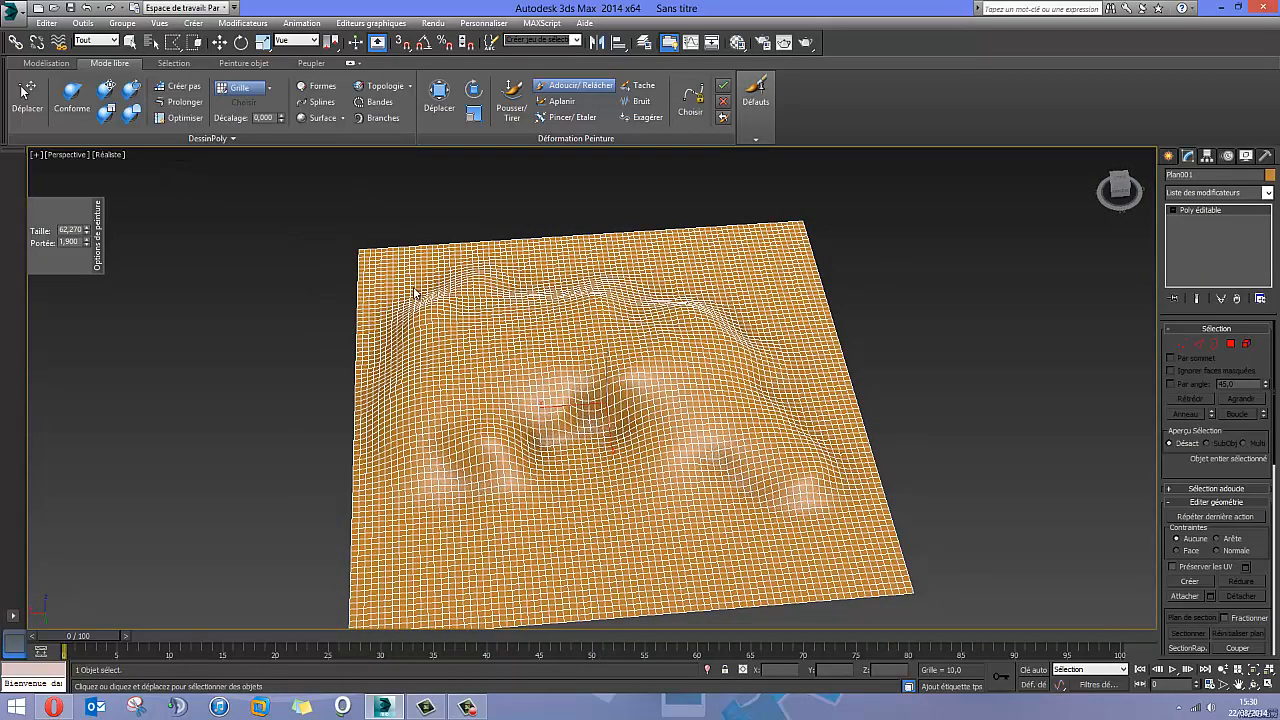
pyautogui.click(575, 85)
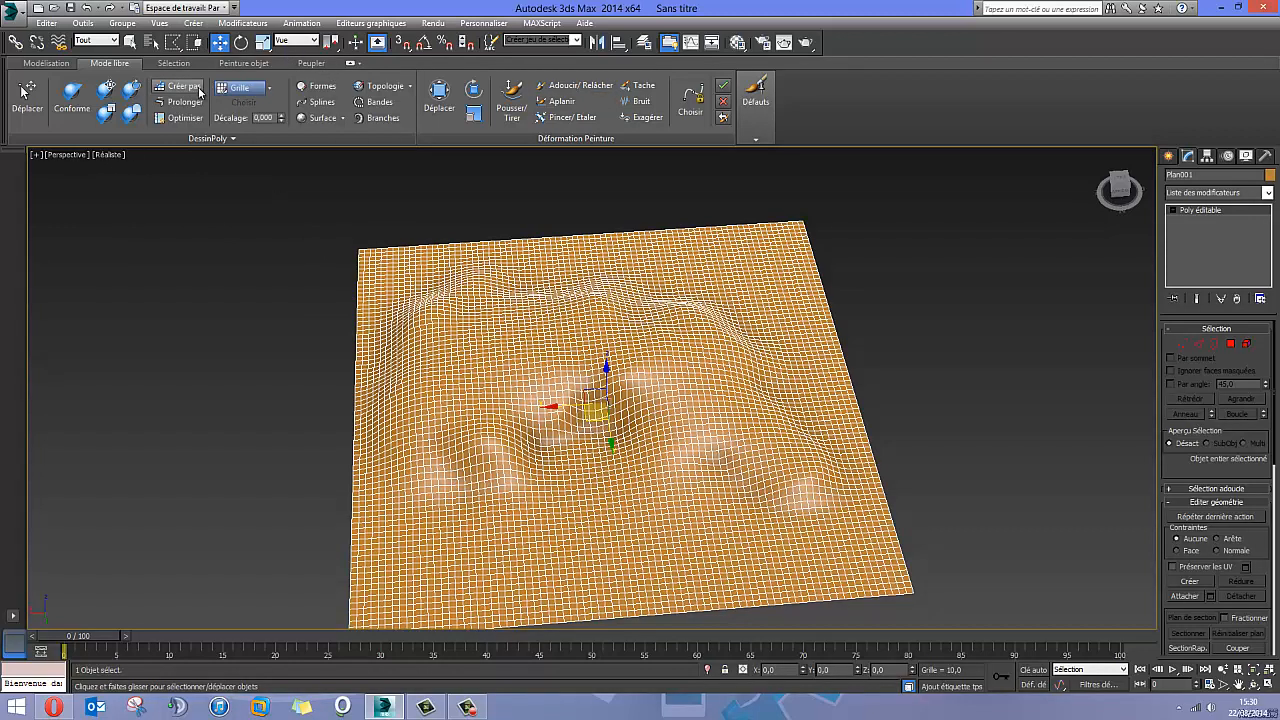
pyautogui.click(130, 41)
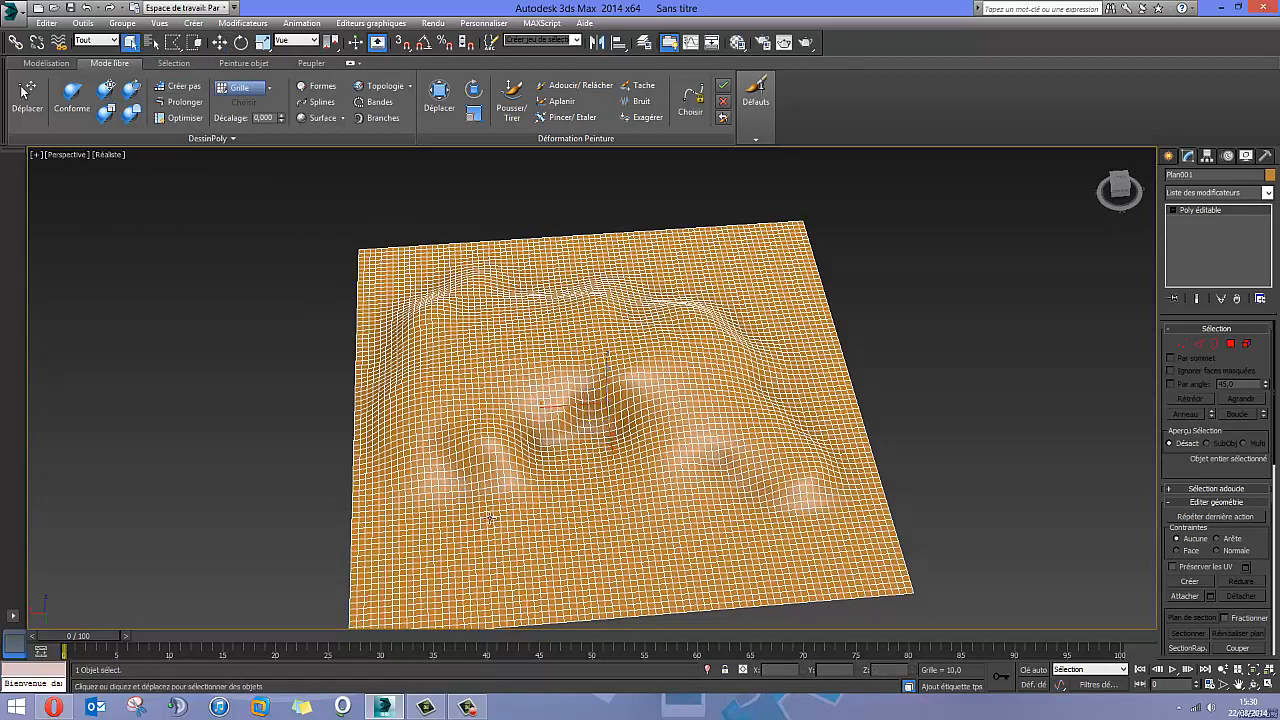
pyautogui.moveTo(170, 45); pyautogui.dragTo(182, 67)
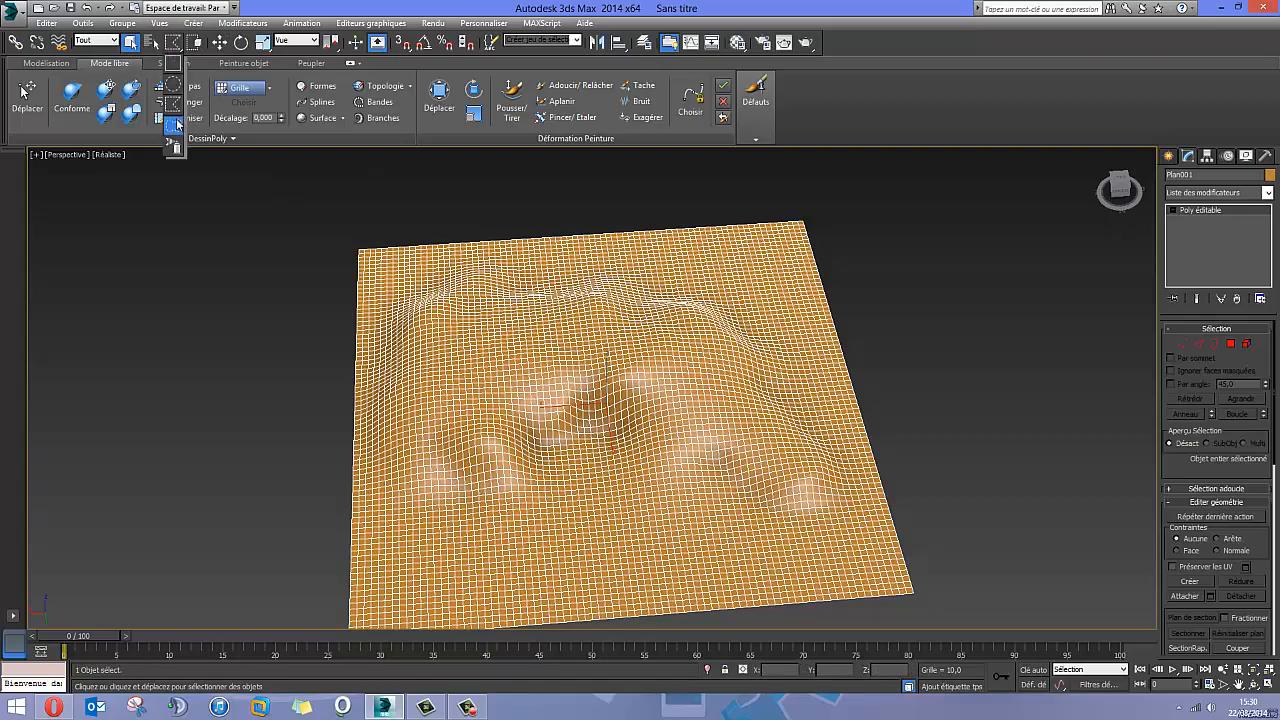
pyautogui.moveTo(177, 124); pyautogui.dragTo(177, 124)
pyautogui.keyDown('alt'); pyautogui.moveTo(478, 312); pyautogui.dragTo(480, 384, button='middle'); pyautogui.keyUp('alt')
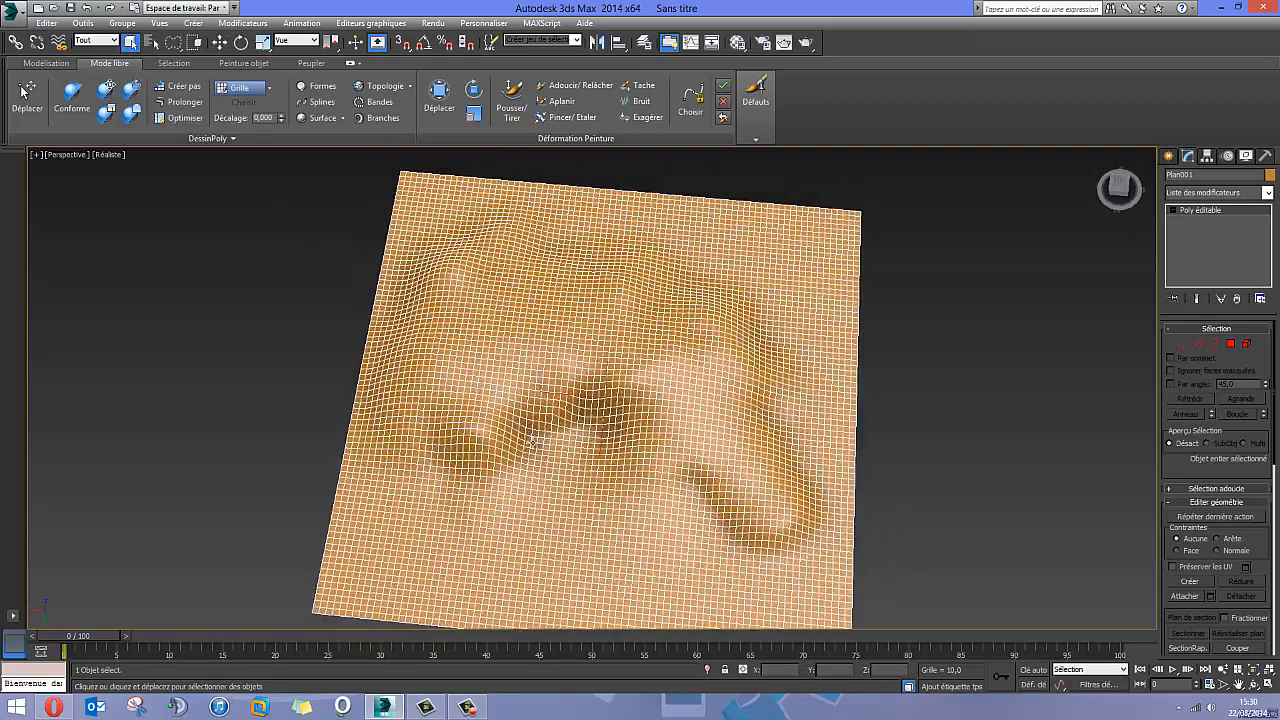
pyautogui.keyDown('alt'); pyautogui.moveTo(533, 441); pyautogui.dragTo(516, 337, button='middle'); pyautogui.keyUp('alt')
pyautogui.press('u')
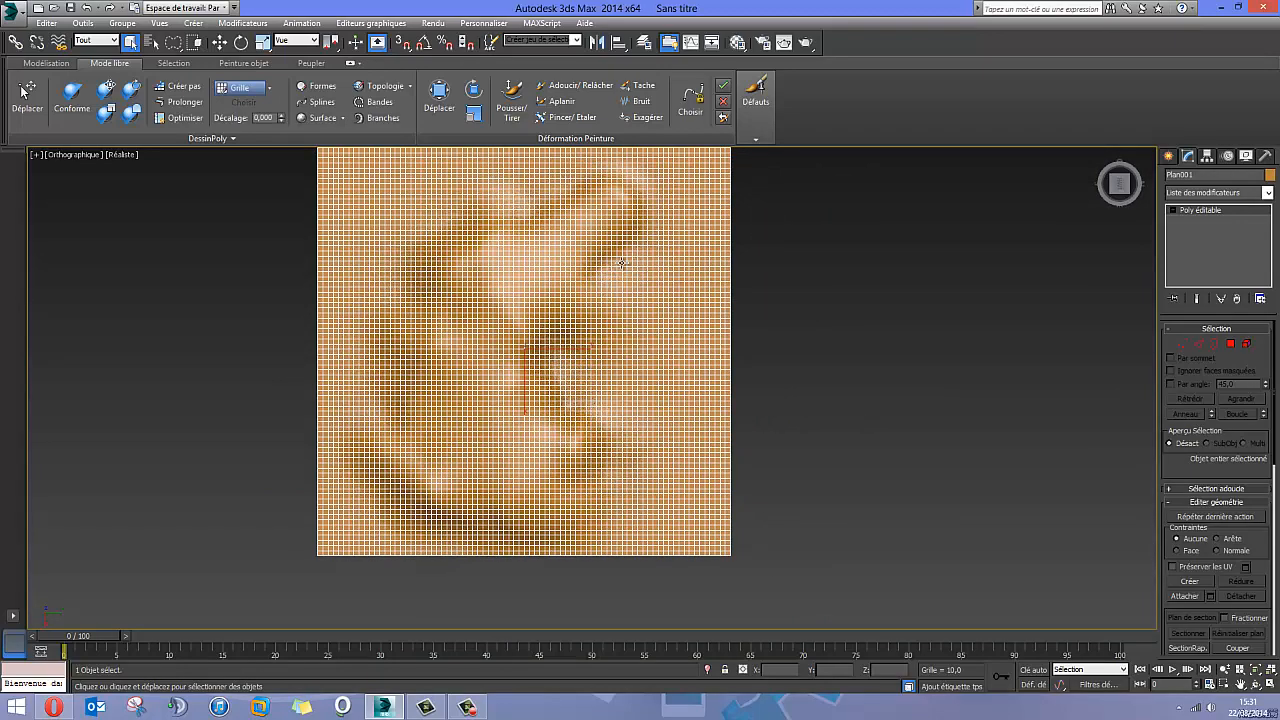
pyautogui.moveTo(621, 263); pyautogui.dragTo(624, 265, button='middle')
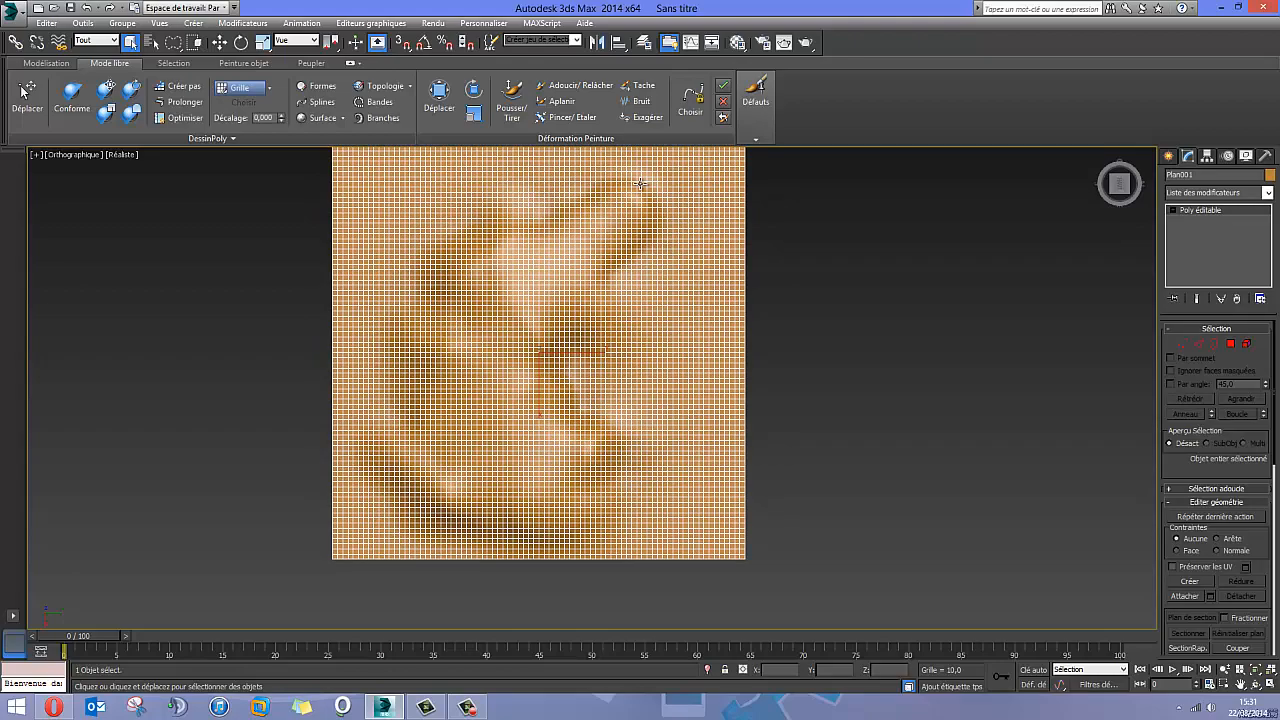
# Show the terrain in the Back view and set the selection region to rectangular.
pyautogui.keyDown('alt'); pyautogui.moveTo(612, 360); pyautogui.dragTo(460, 250, button='middle'); pyautogui.keyUp('alt')
pyautogui.click(1119, 187)
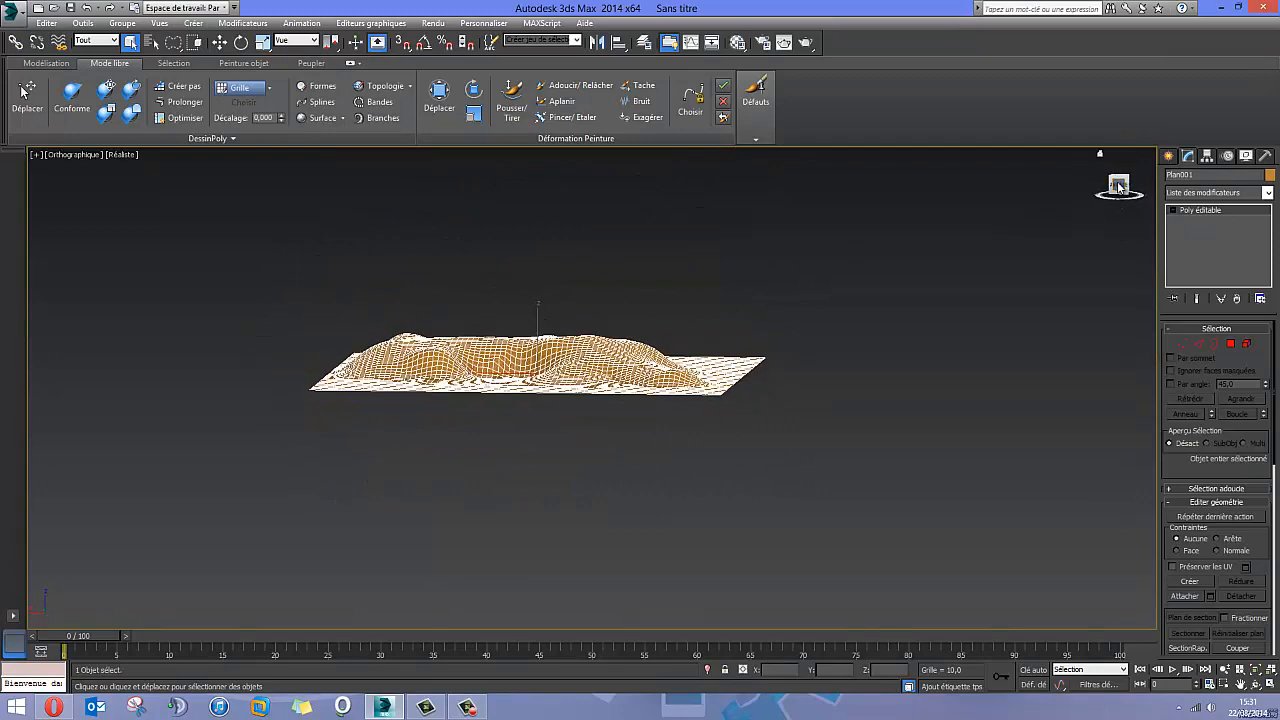
pyautogui.scroll(3, 538, 328)
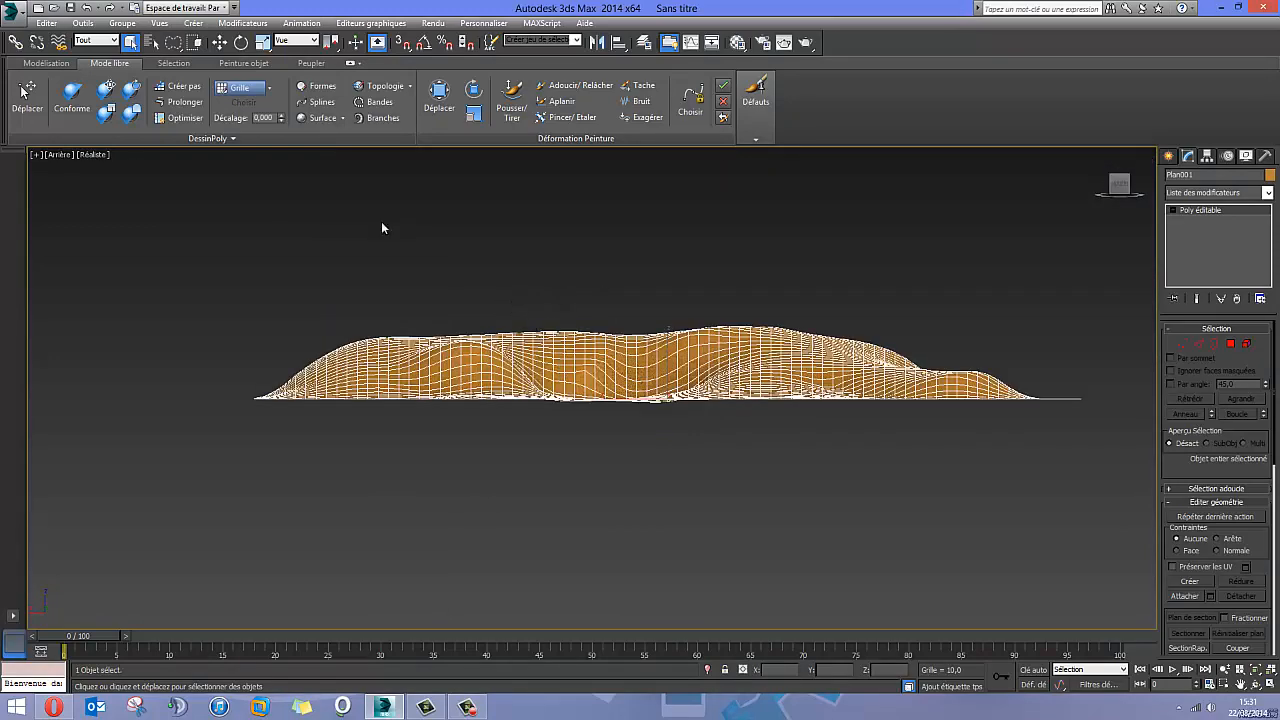
pyautogui.click(173, 42)
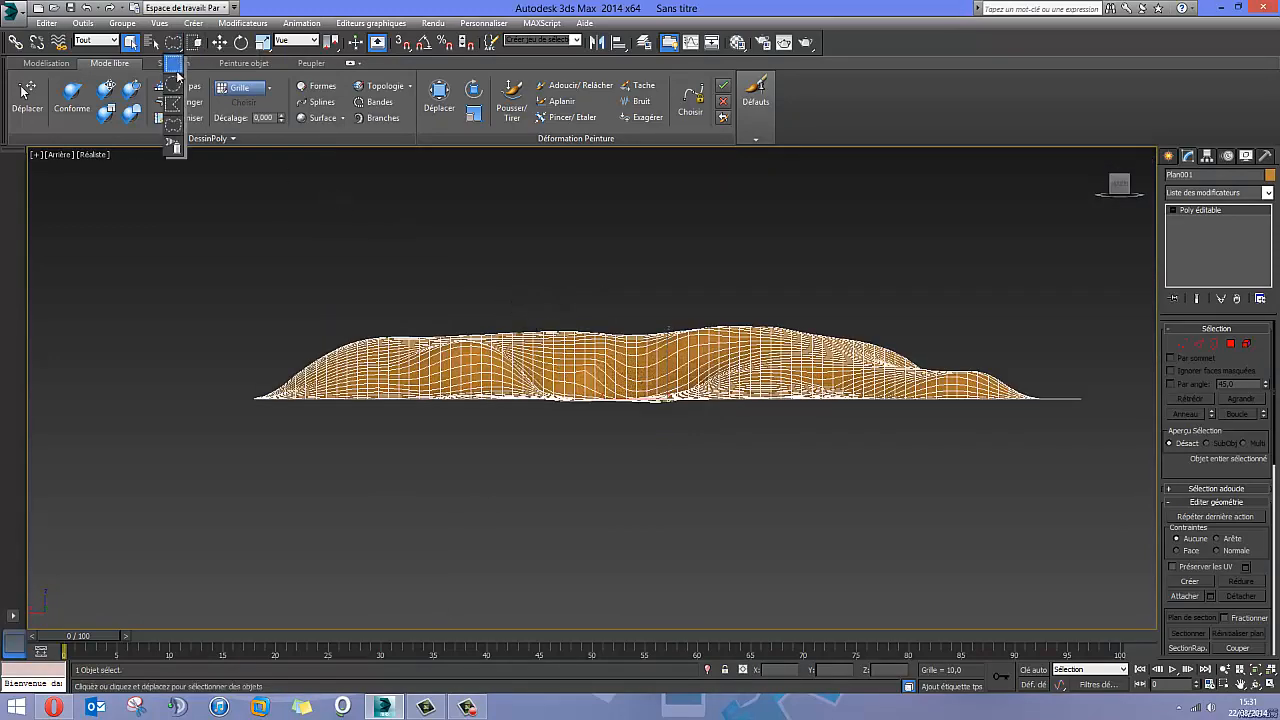
pyautogui.click(174, 65)
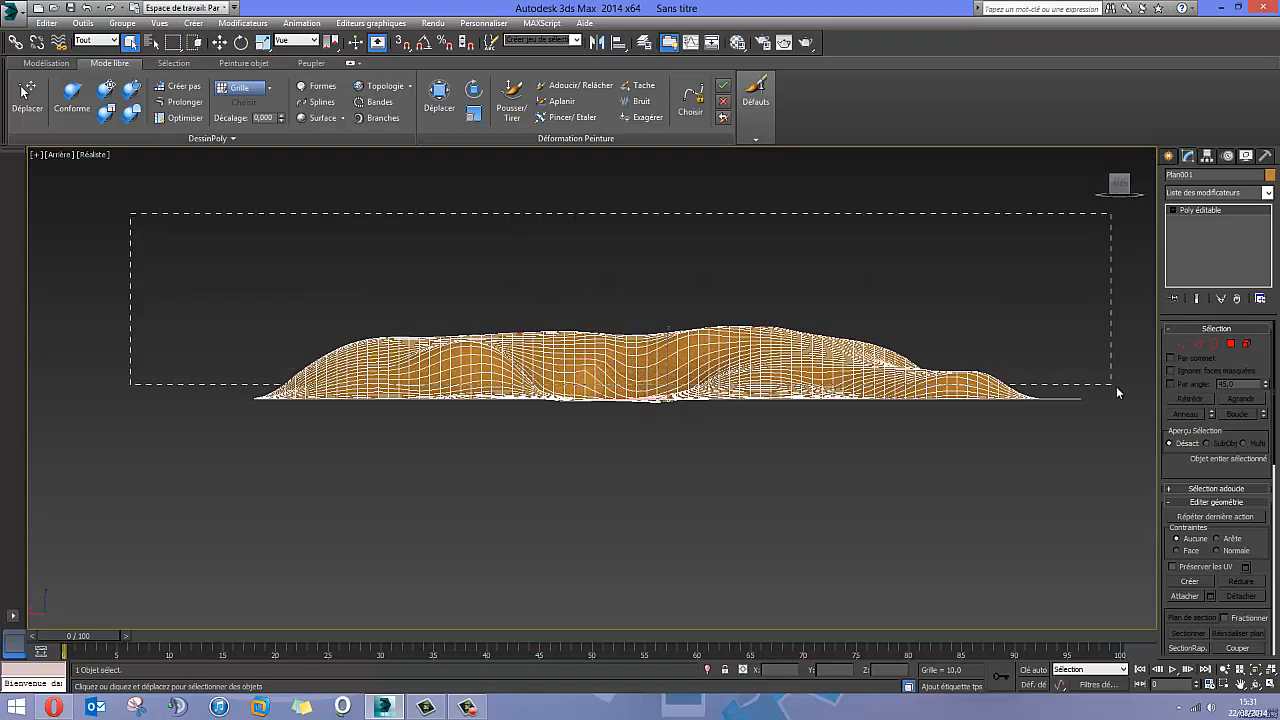
# Select all raised polygons of the terrain at polygon level with a window ending just above its flat base.
pyautogui.moveTo(1117, 388); pyautogui.dragTo(1135, 397)
pyautogui.click(995, 355)
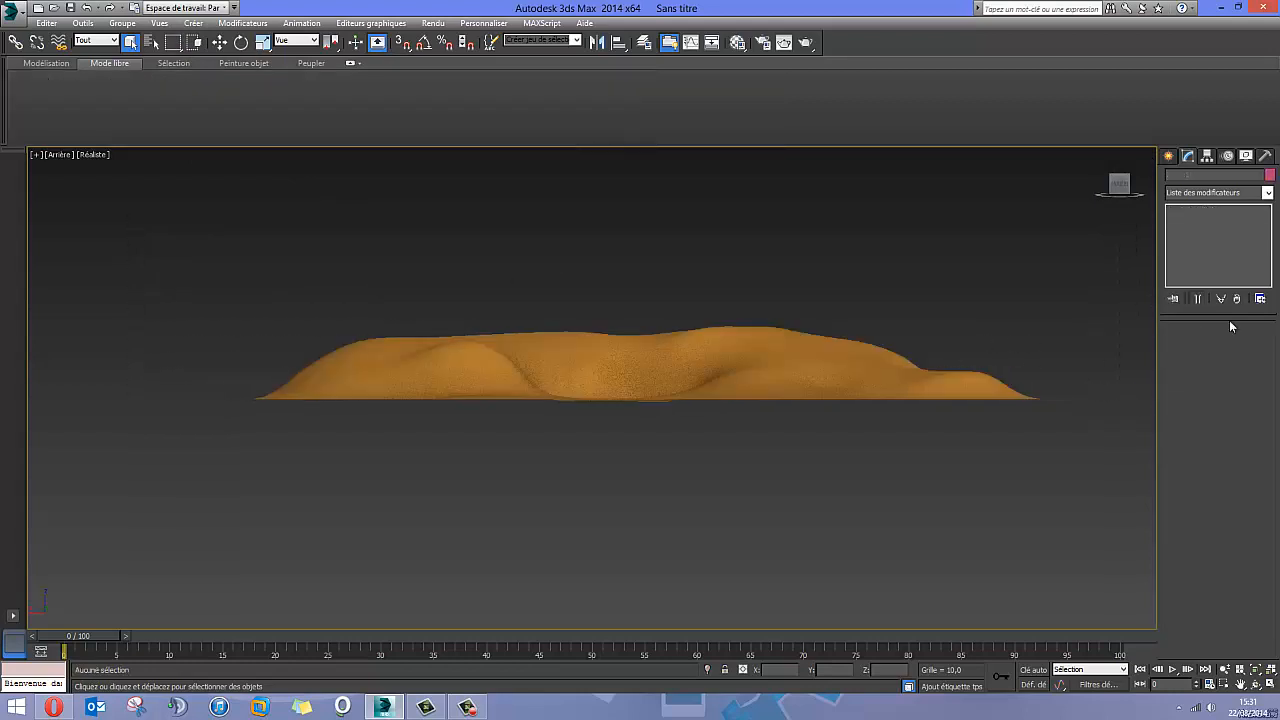
pyautogui.click(872, 366)
pyautogui.click(1231, 343)
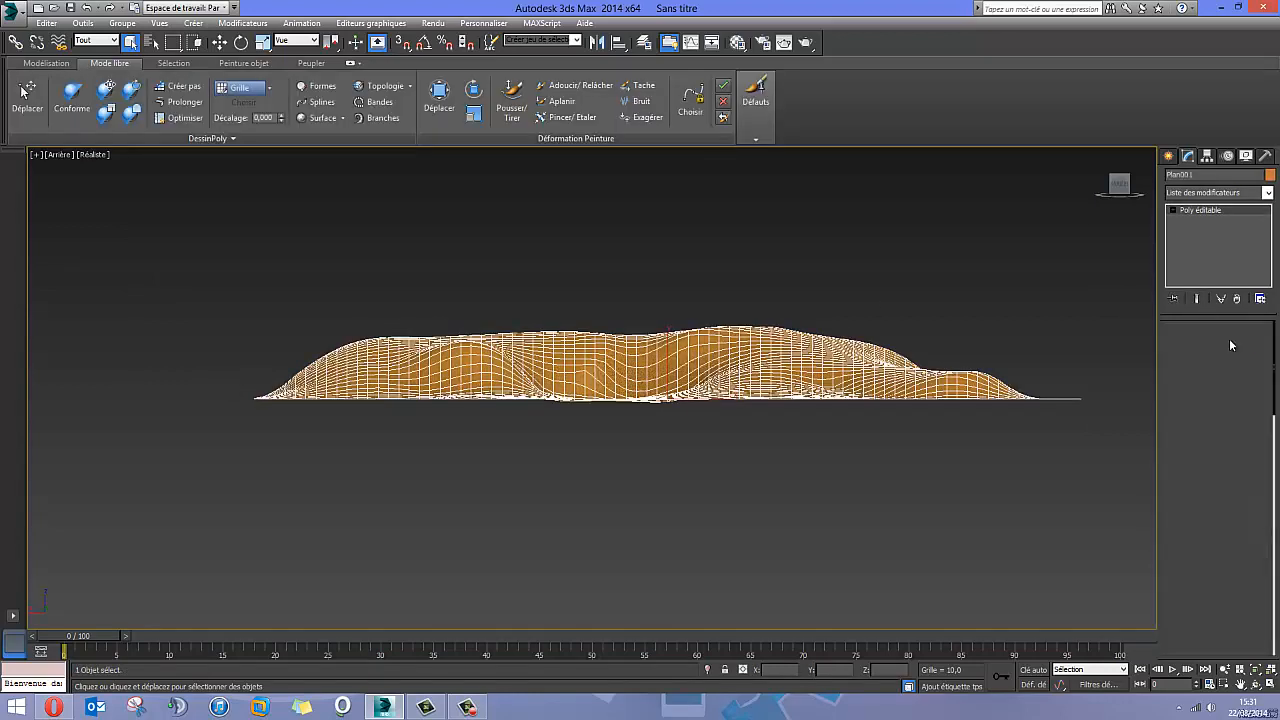
pyautogui.moveTo(173, 216); pyautogui.dragTo(852, 358)
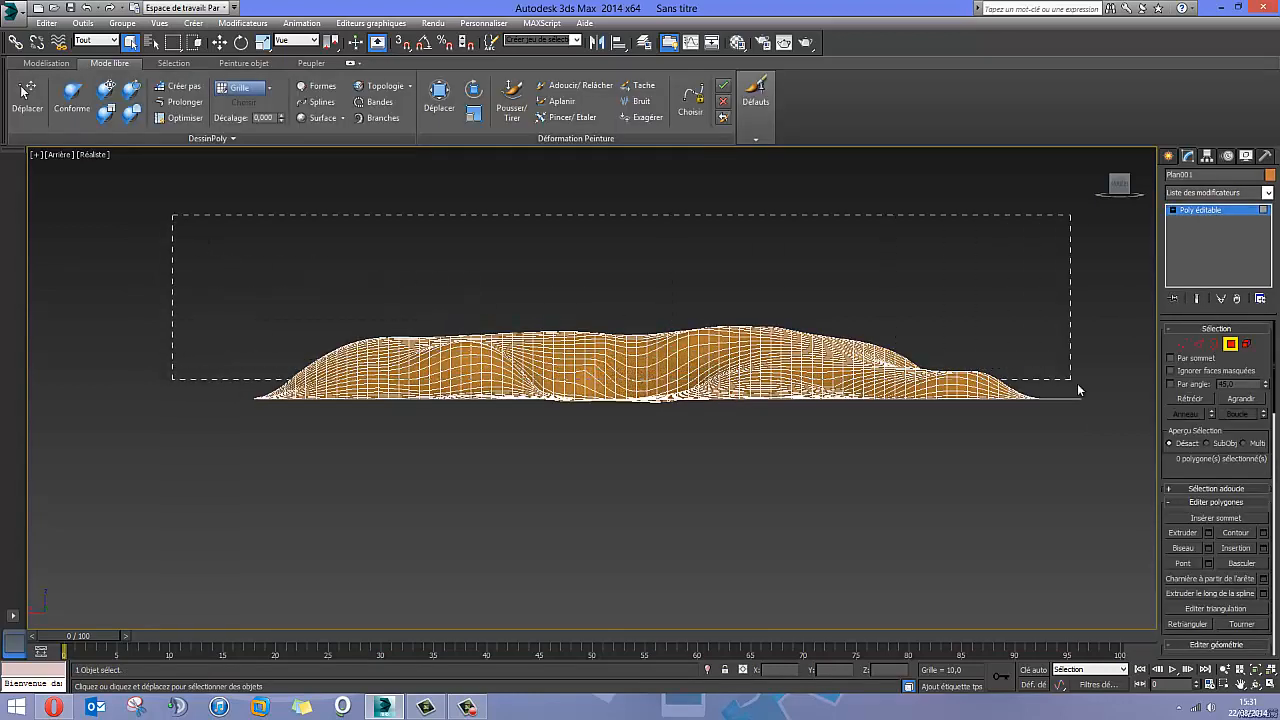
pyautogui.moveTo(1077, 383); pyautogui.dragTo(1110, 395)
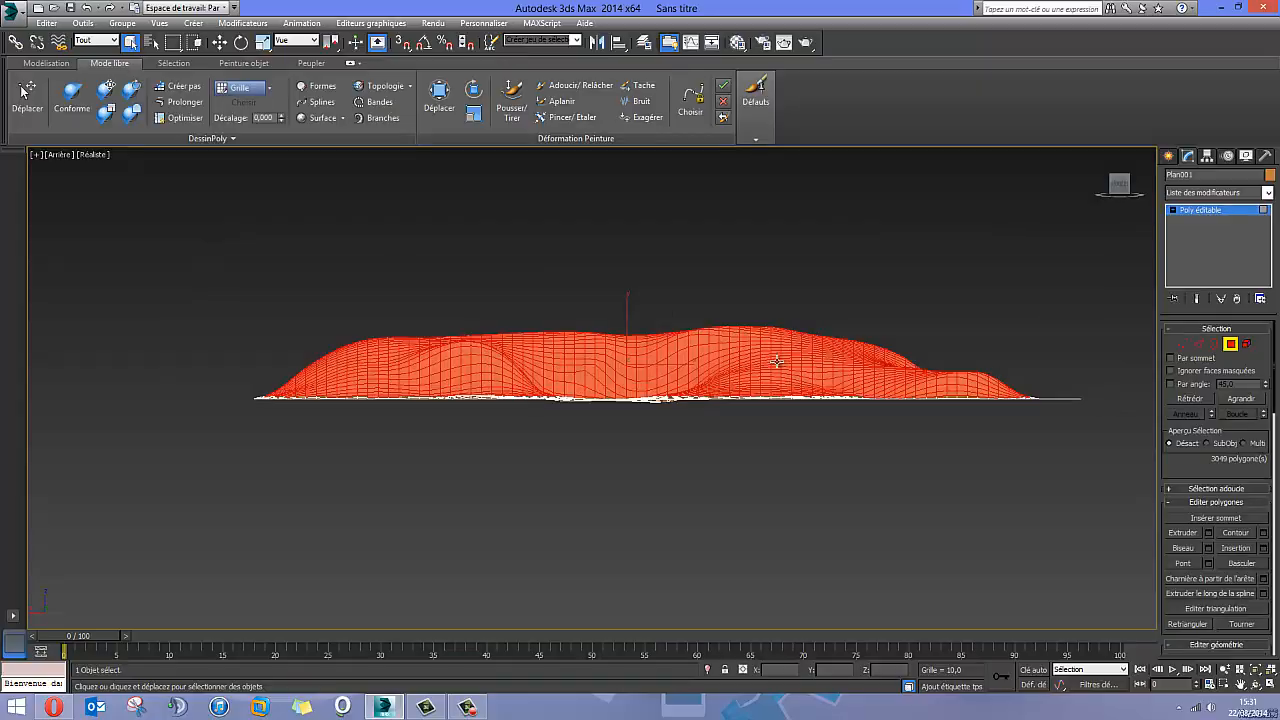
# Invert the polygon selection and delete the flat polygons surrounding the hills.
pyautogui.keyDown('alt'); pyautogui.moveTo(777, 361); pyautogui.dragTo(399, 393, button='middle'); pyautogui.keyUp('alt')
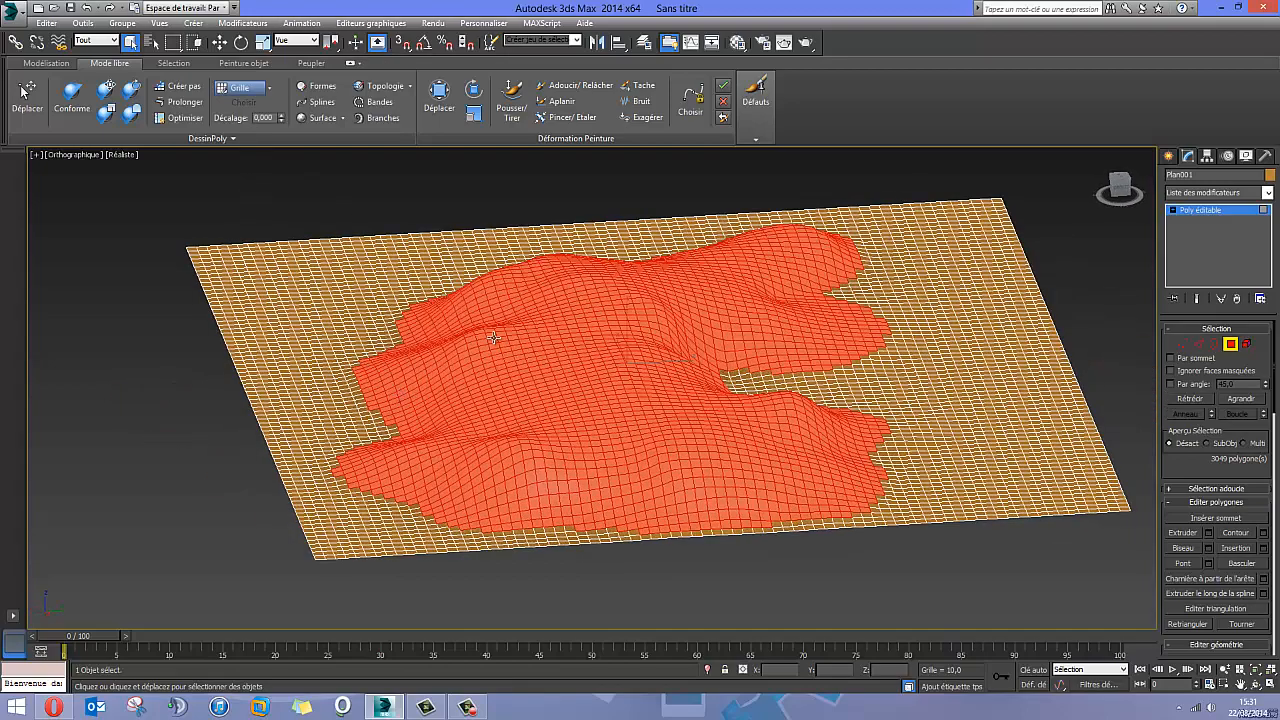
pyautogui.hotkey('ctrl', 'i')
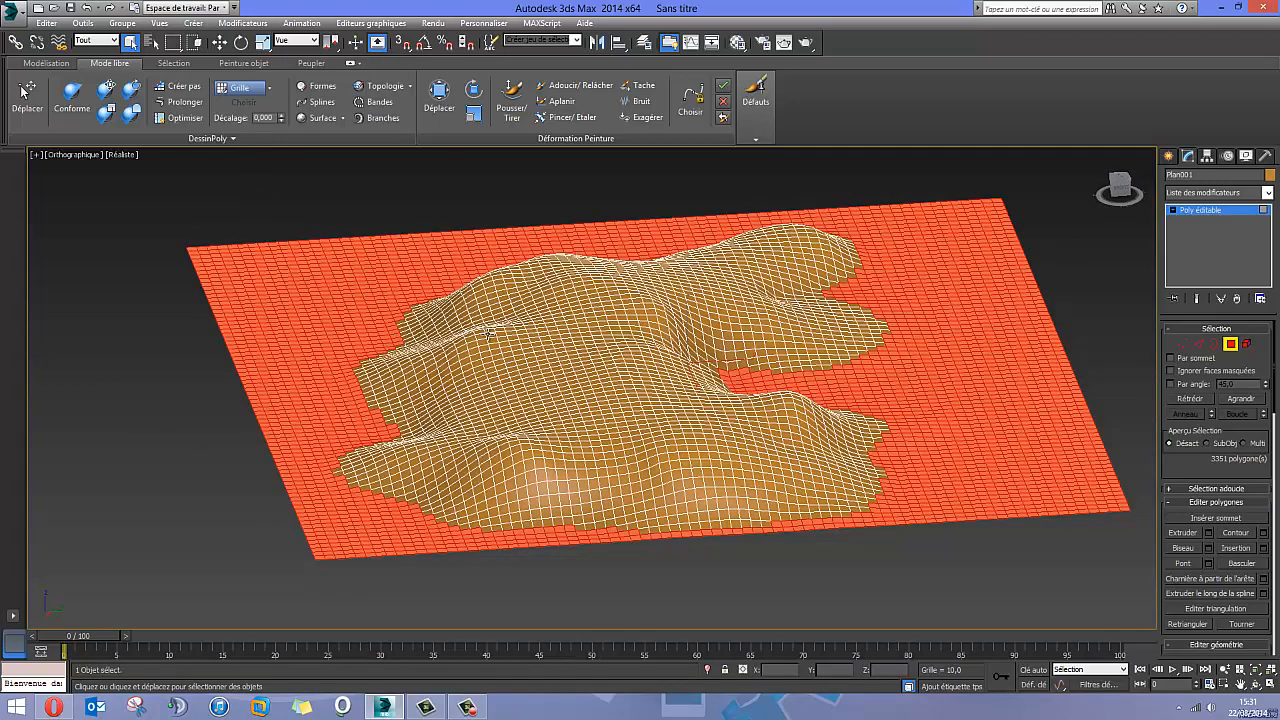
pyautogui.keyDown('alt'); pyautogui.moveTo(529, 352); pyautogui.dragTo(468, 367, button='middle'); pyautogui.keyUp('alt')
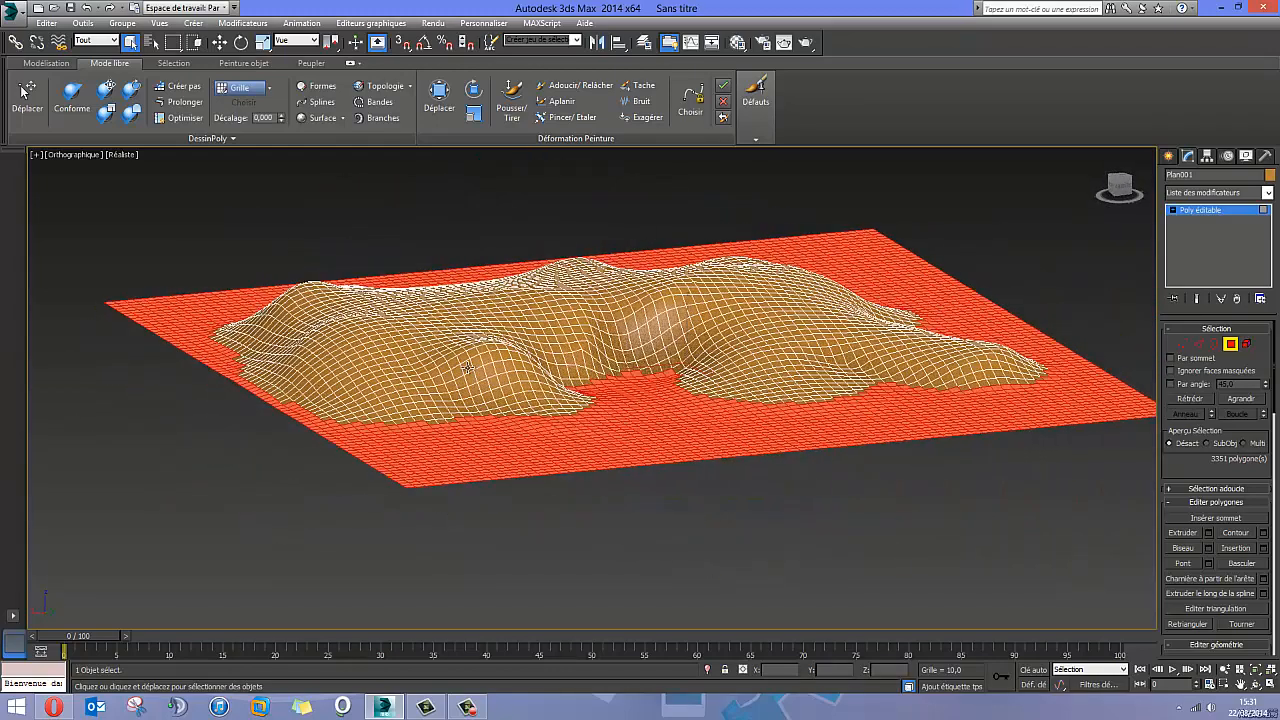
pyautogui.press('Delete')
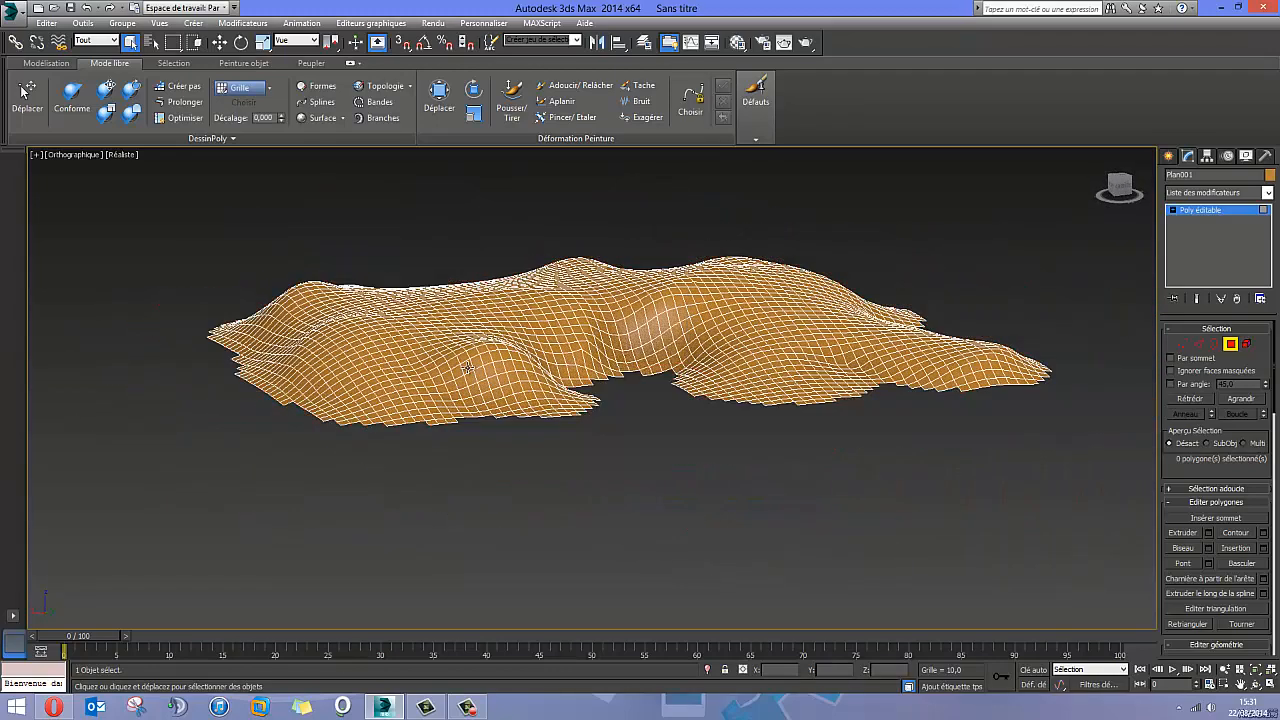
# Select the lowest vertices along the terrain's base in the Back view and try to move them slightly down.
pyautogui.keyDown('alt'); pyautogui.moveTo(433, 335); pyautogui.dragTo(397, 355, button='middle'); pyautogui.keyUp('alt')
pyautogui.scroll(3, 604, 358)
pyautogui.keyDown('alt'); pyautogui.moveTo(483, 415); pyautogui.dragTo(495, 384, button='middle'); pyautogui.keyUp('alt')
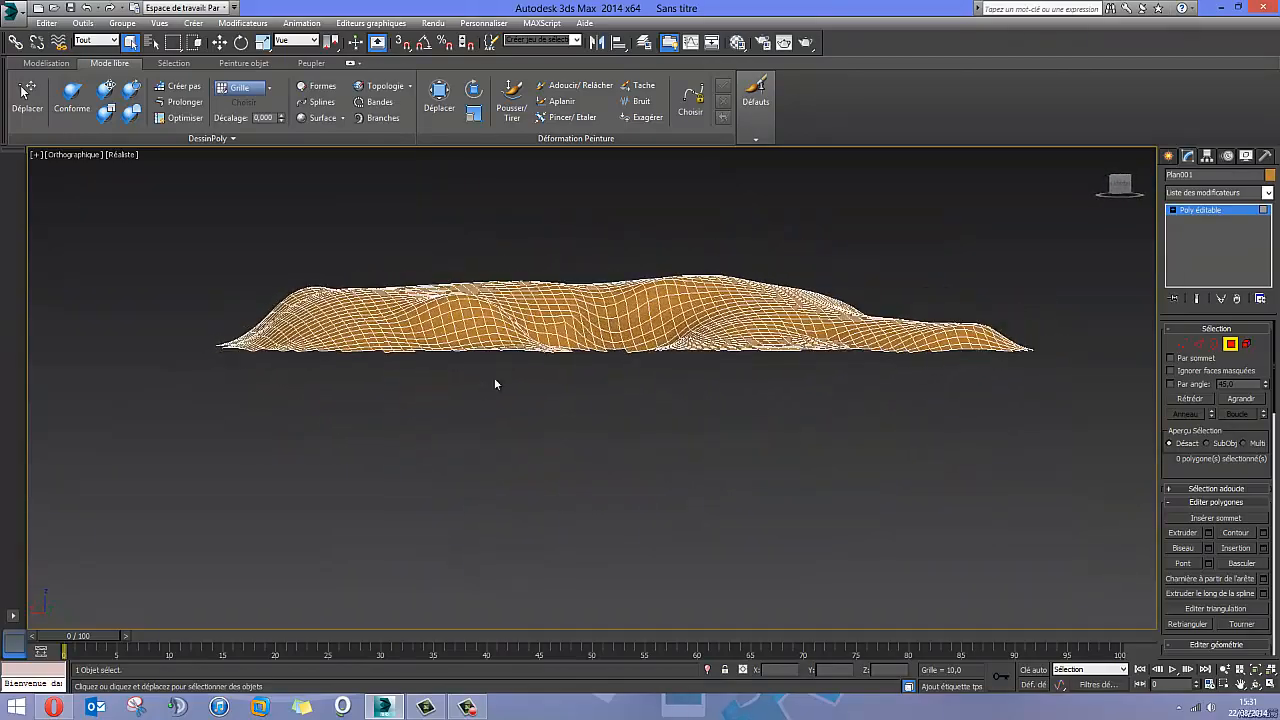
pyautogui.click(1131, 190)
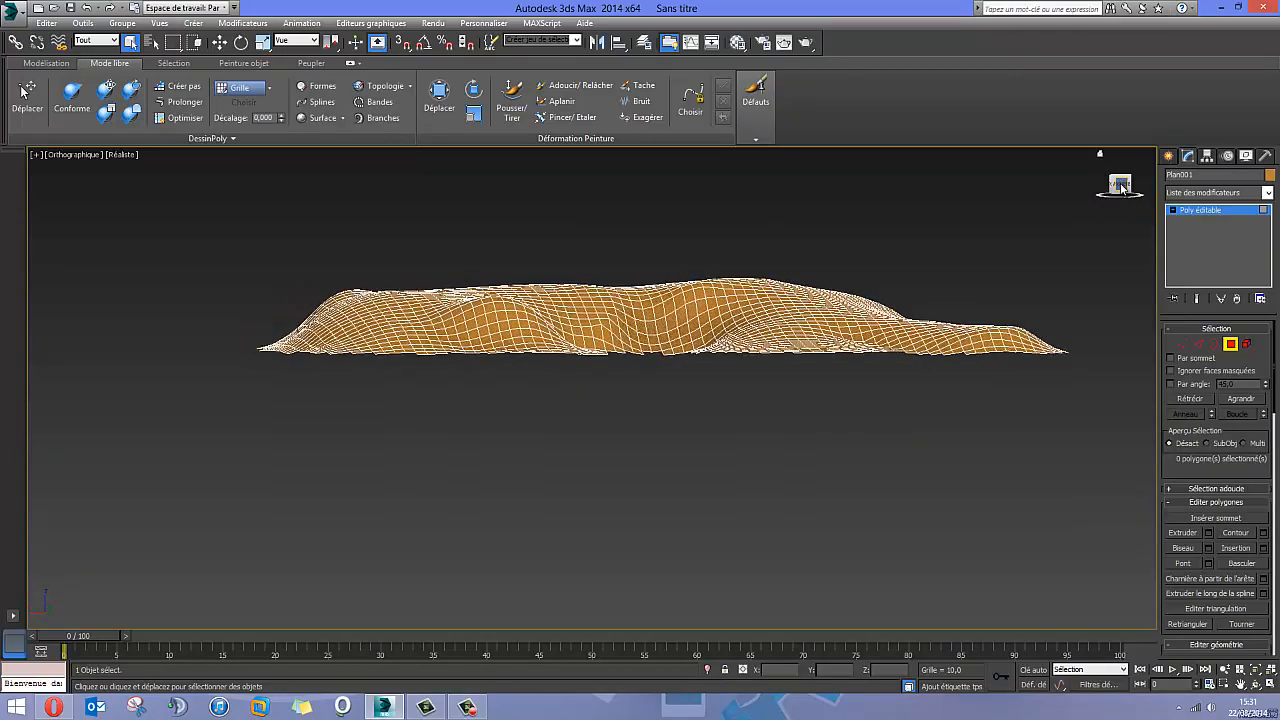
pyautogui.click(1183, 344)
pyautogui.moveTo(880, 409); pyautogui.dragTo(609, 380, button='middle')
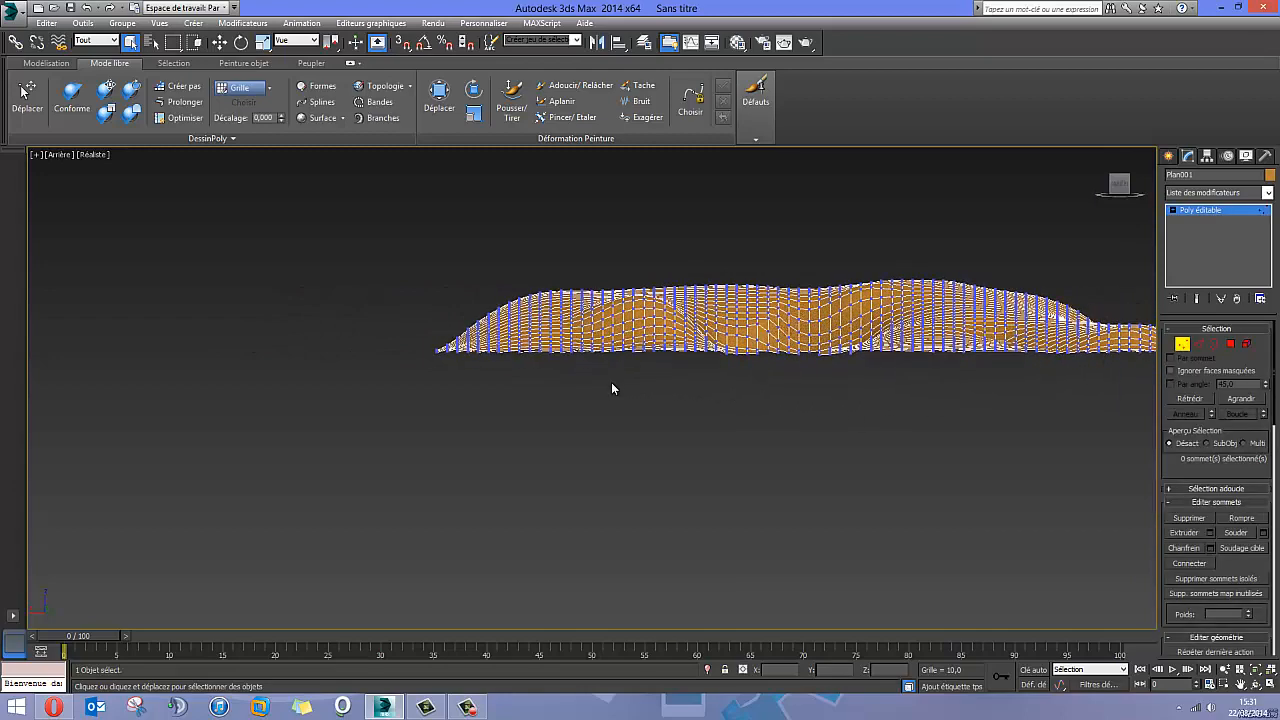
pyautogui.scroll(-2, 612, 383)
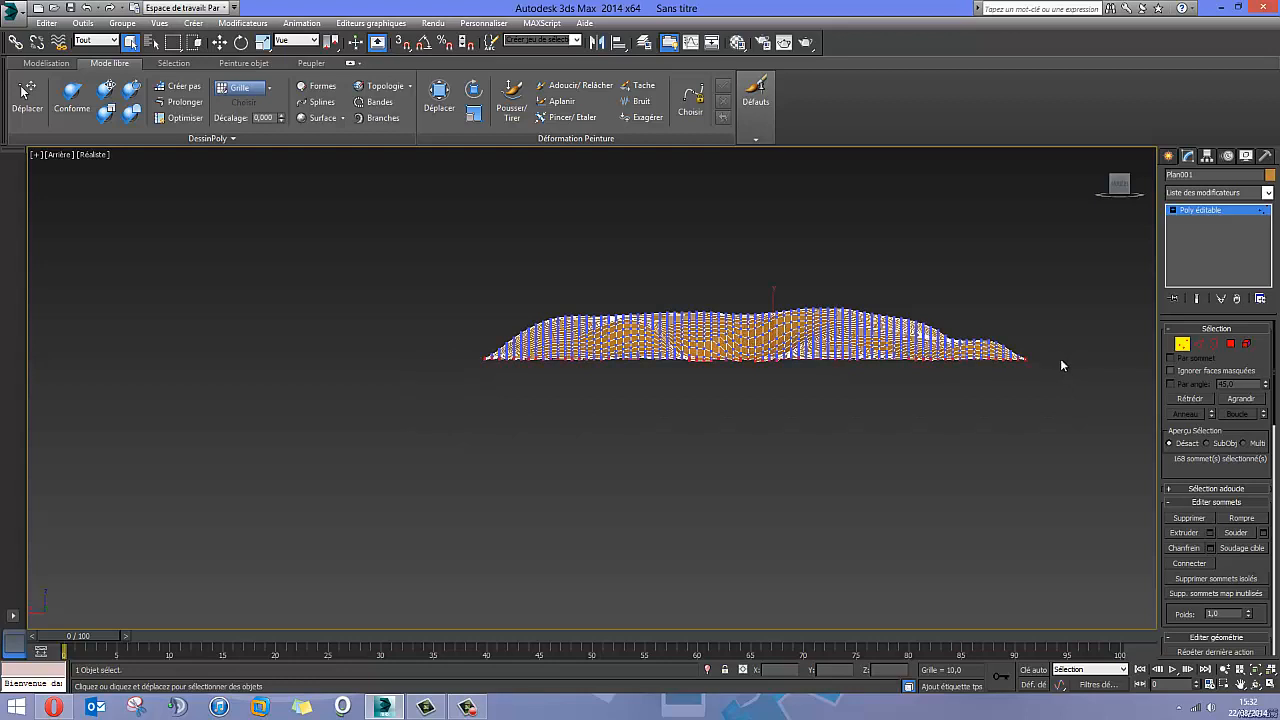
pyautogui.click(219, 42)
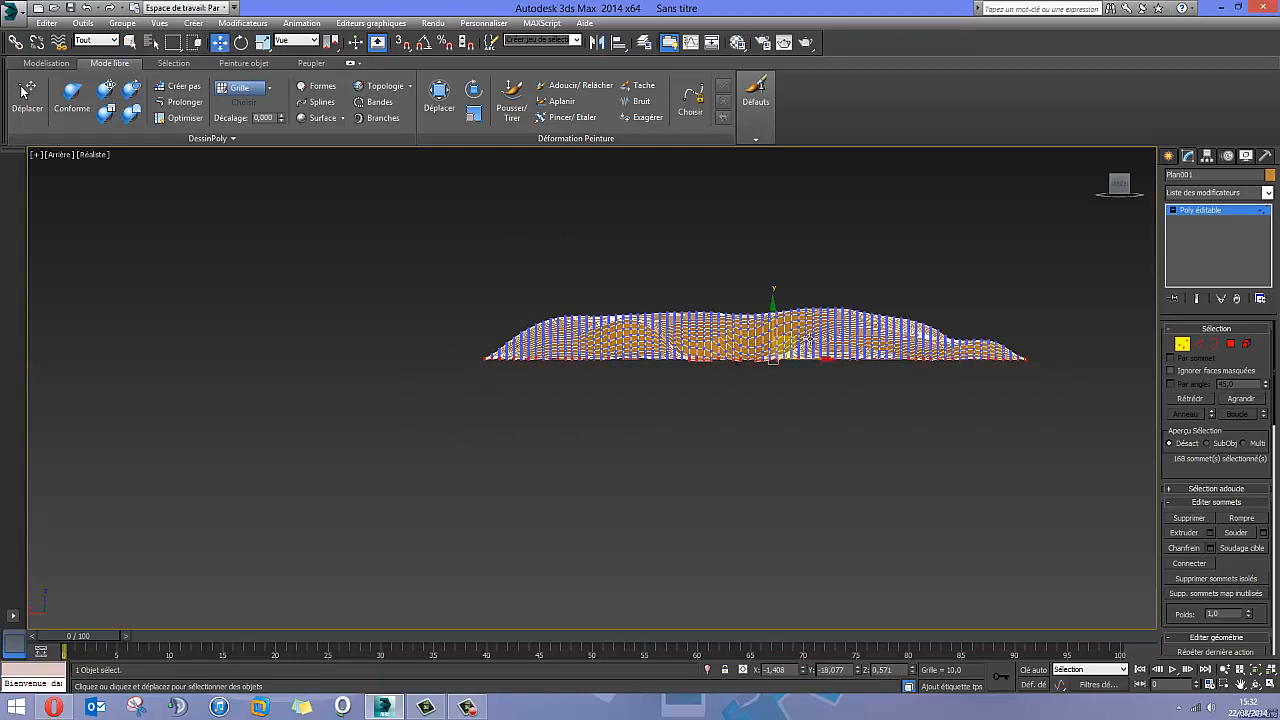
pyautogui.moveTo(772, 318); pyautogui.dragTo(771, 321)
# Extend the vertex selection along the terrain's whole base, move it downward and clear the selection.
pyautogui.scroll(2, 592, 342)
pyautogui.moveTo(592, 342); pyautogui.dragTo(475, 315, button='middle')
pyautogui.scroll(-1, 490, 320)
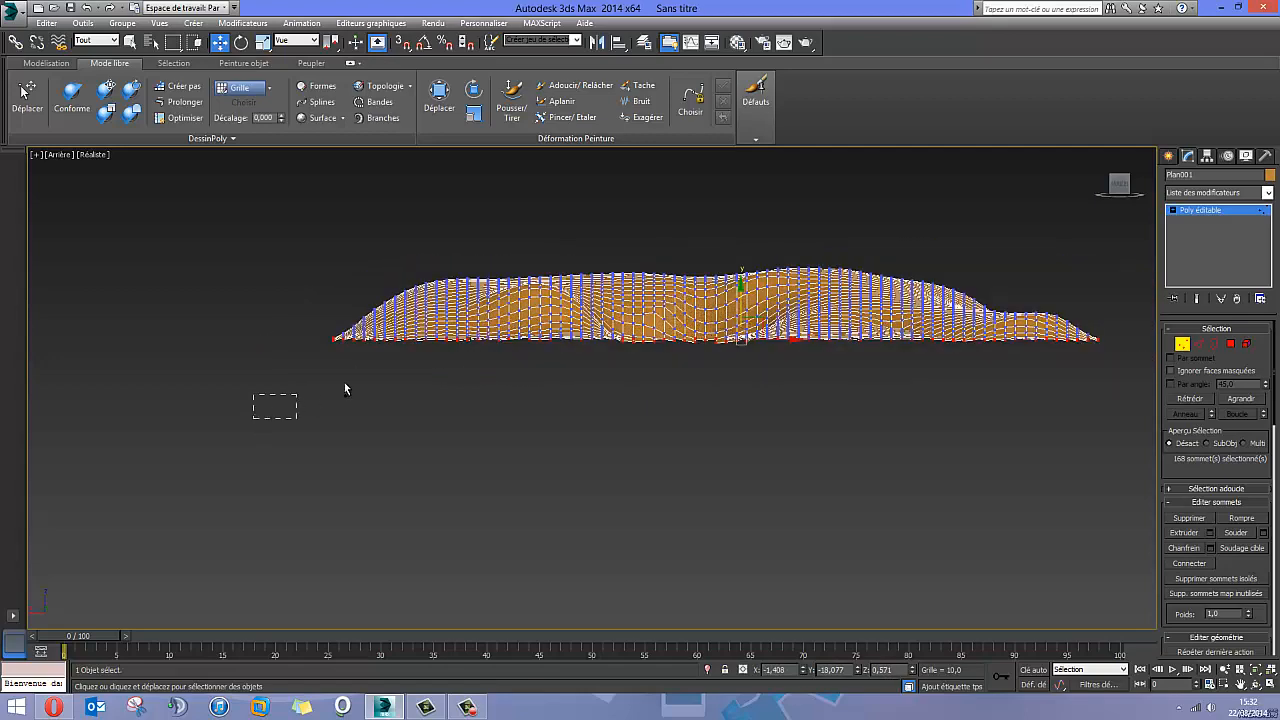
pyautogui.moveTo(654, 340); pyautogui.dragTo(658, 340)
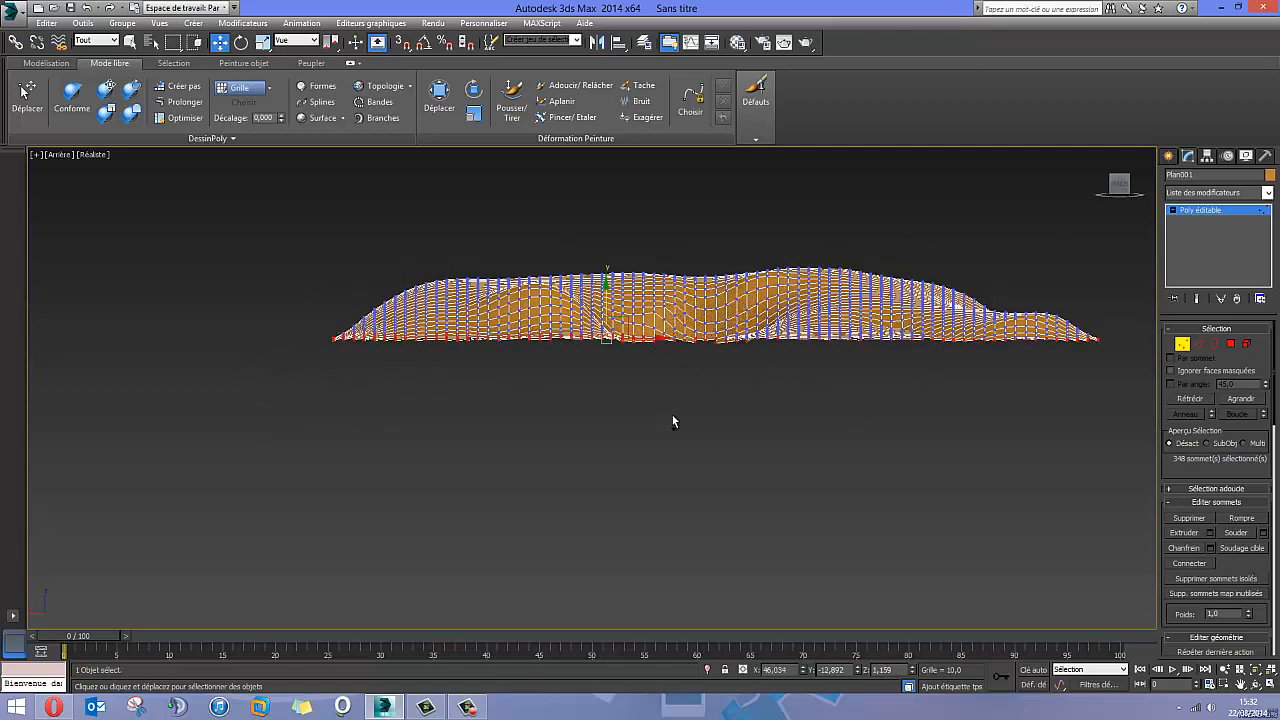
pyautogui.moveTo(1132, 338); pyautogui.dragTo(1132, 340)
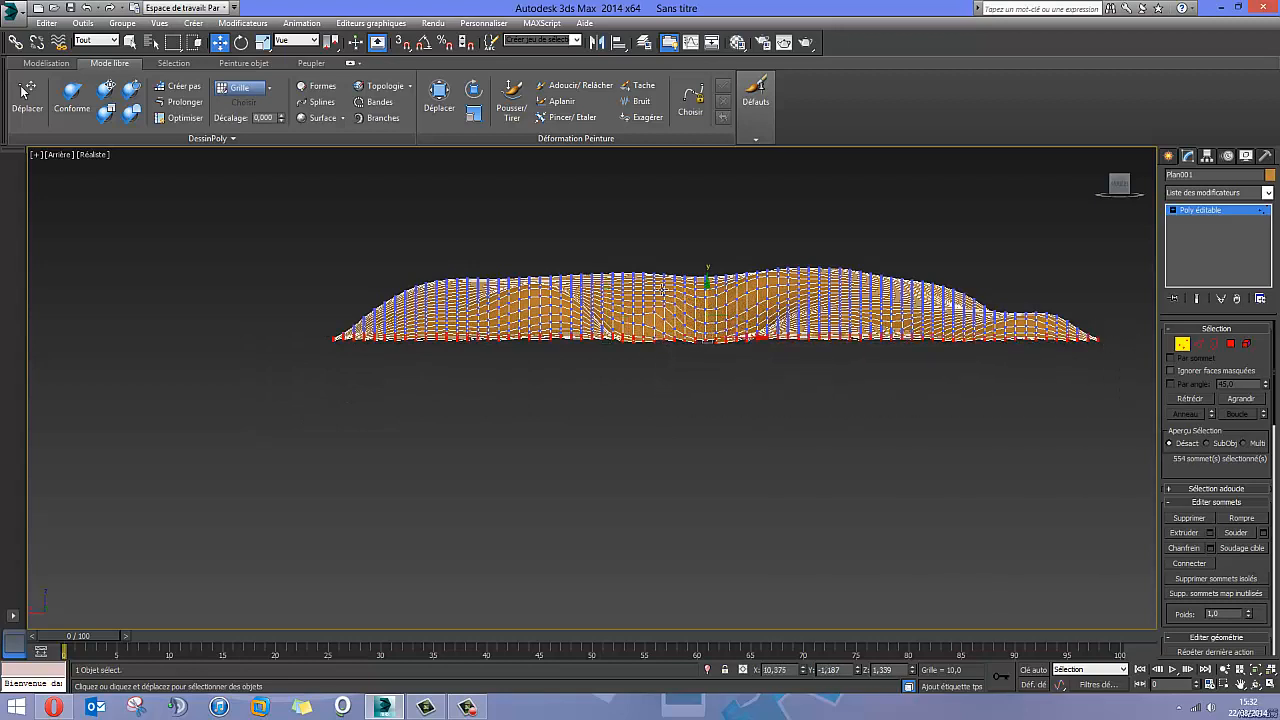
pyautogui.moveTo(706, 298); pyautogui.dragTo(701, 315)
pyautogui.keyDown('alt'); pyautogui.moveTo(667, 323); pyautogui.dragTo(946, 356, button='middle'); pyautogui.keyUp('alt')
pyautogui.click(958, 501)
pyautogui.keyDown('alt'); pyautogui.moveTo(740, 462); pyautogui.dragTo(892, 392, button='middle'); pyautogui.keyUp('alt')
# Deselect the terrain and unhide all objects to bring back the ocean.
pyautogui.click(1168, 156)
pyautogui.click(989, 209)
pyautogui.click(711, 337)
pyautogui.click(612, 240)
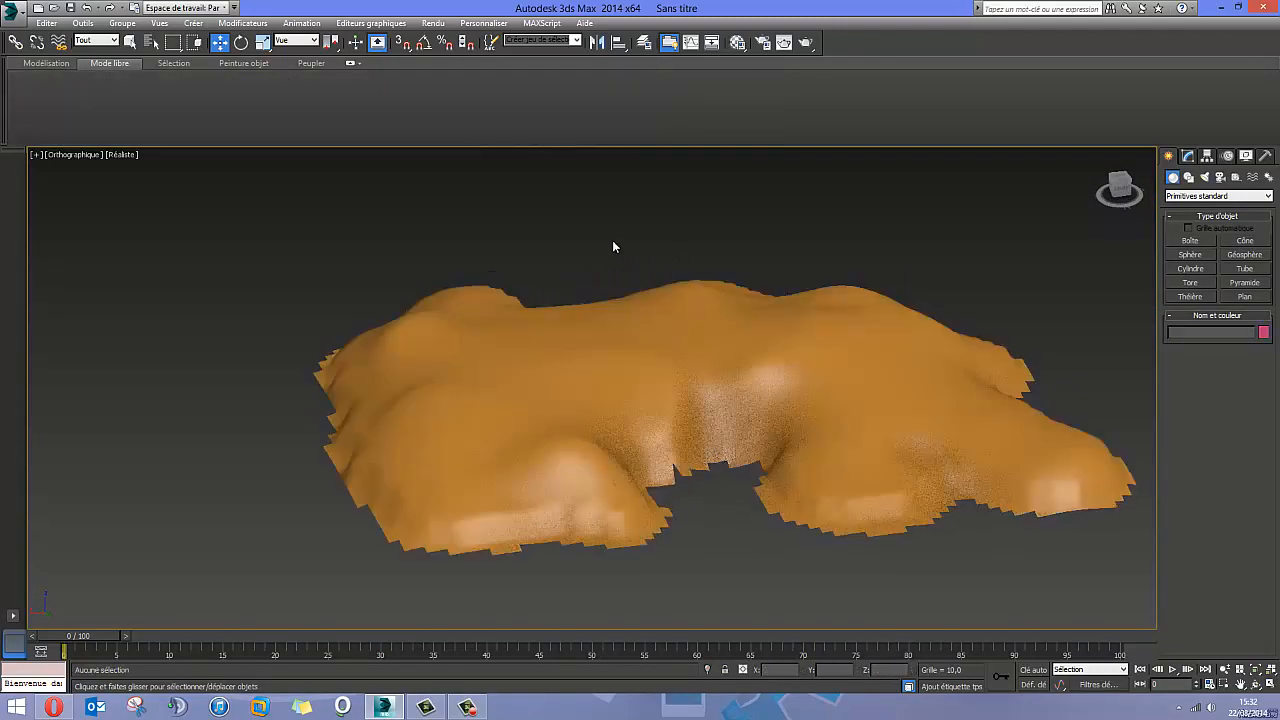
pyautogui.rightClick(612, 240)
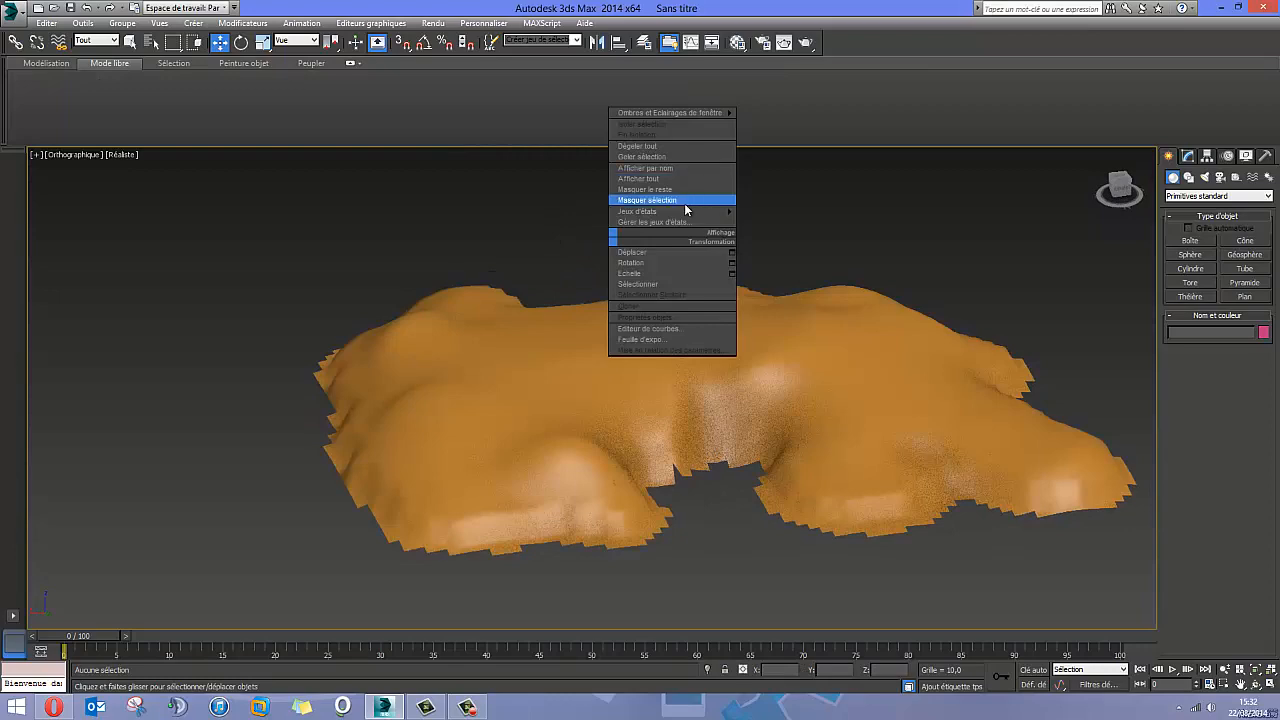
pyautogui.click(662, 178)
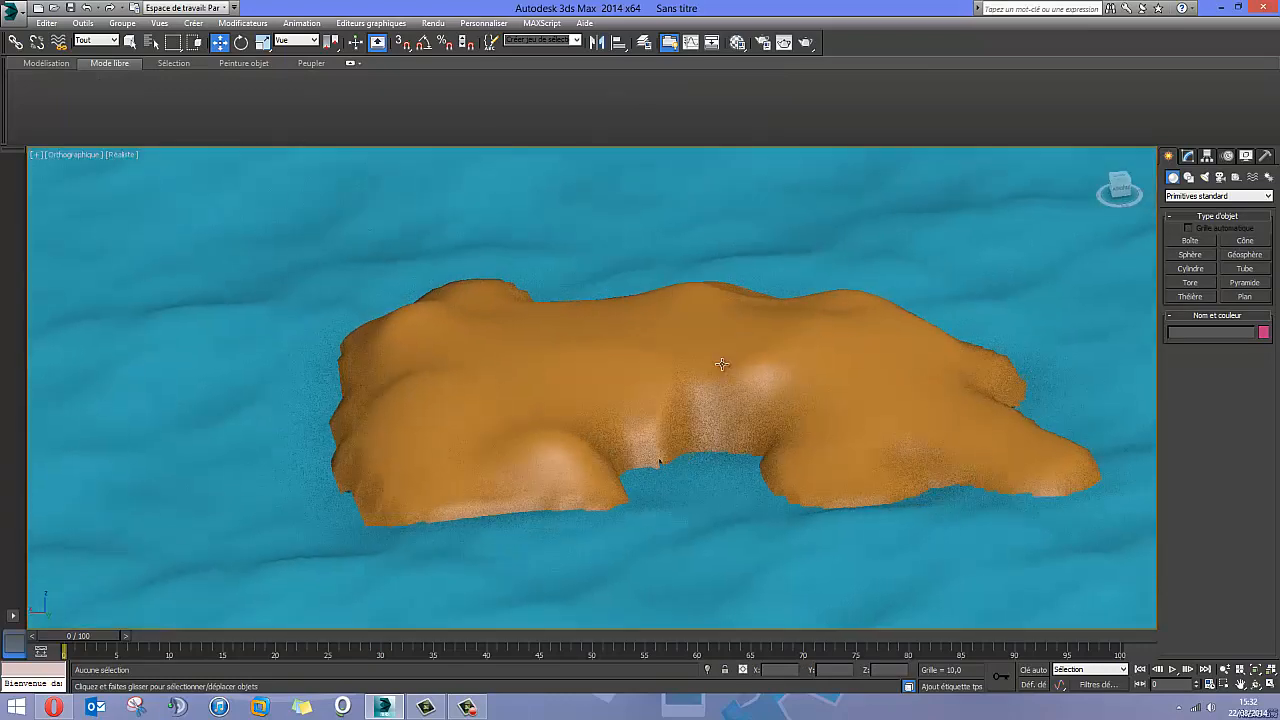
# Scrub the animation to frame 22 to check how the waves meet the terrain's shoreline.
pyautogui.keyDown('alt'); pyautogui.moveTo(723, 360); pyautogui.dragTo(691, 360, button='middle'); pyautogui.keyUp('alt')
pyautogui.scroll(2, 691, 360)
pyautogui.moveTo(83, 645); pyautogui.dragTo(313, 656)
# Select the terrain's stray vertex at the notch in the shoreline and move it straight down below the water surface.
pyautogui.press('w')
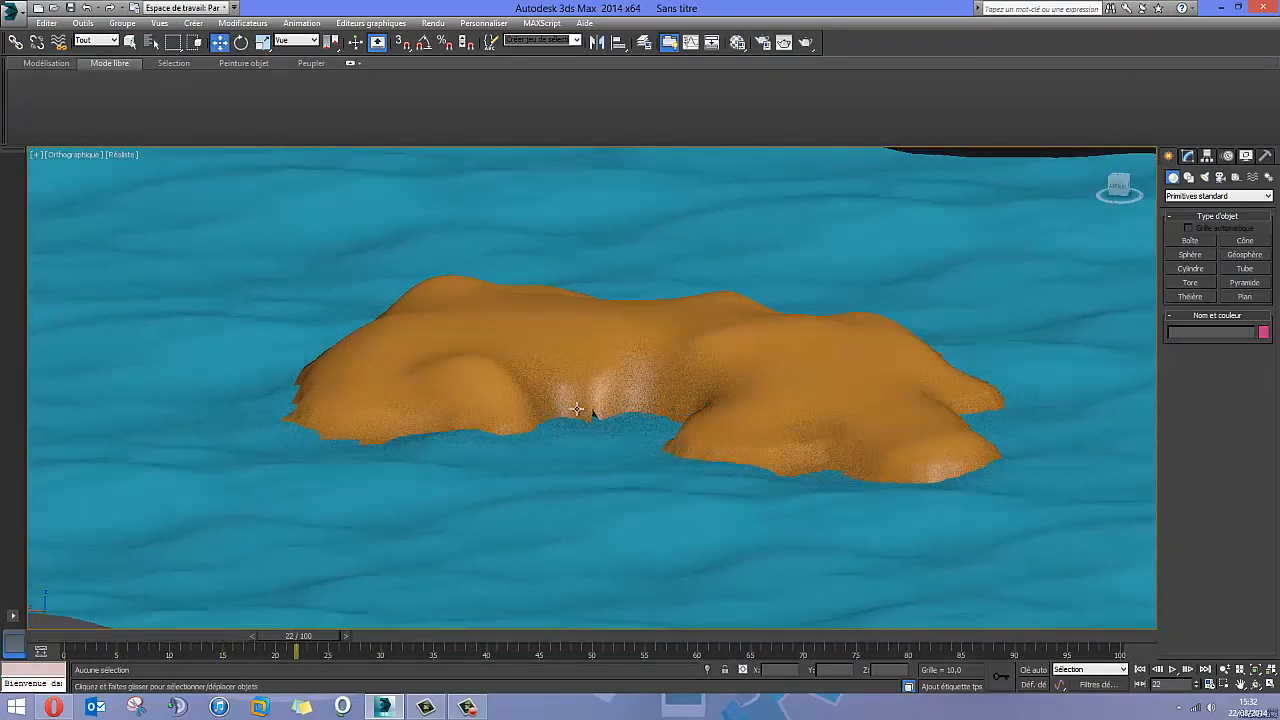
pyautogui.click(594, 402)
pyautogui.scroll(4, 592, 415)
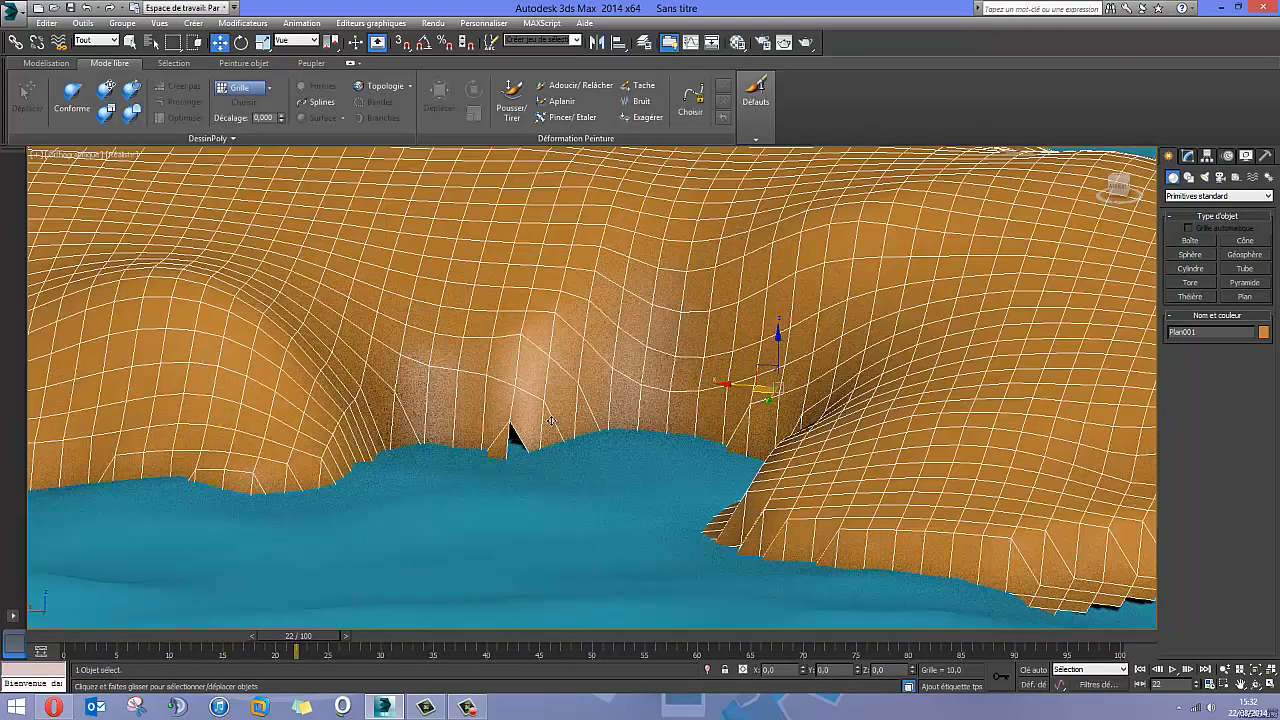
pyautogui.click(1186, 157)
pyautogui.click(1185, 344)
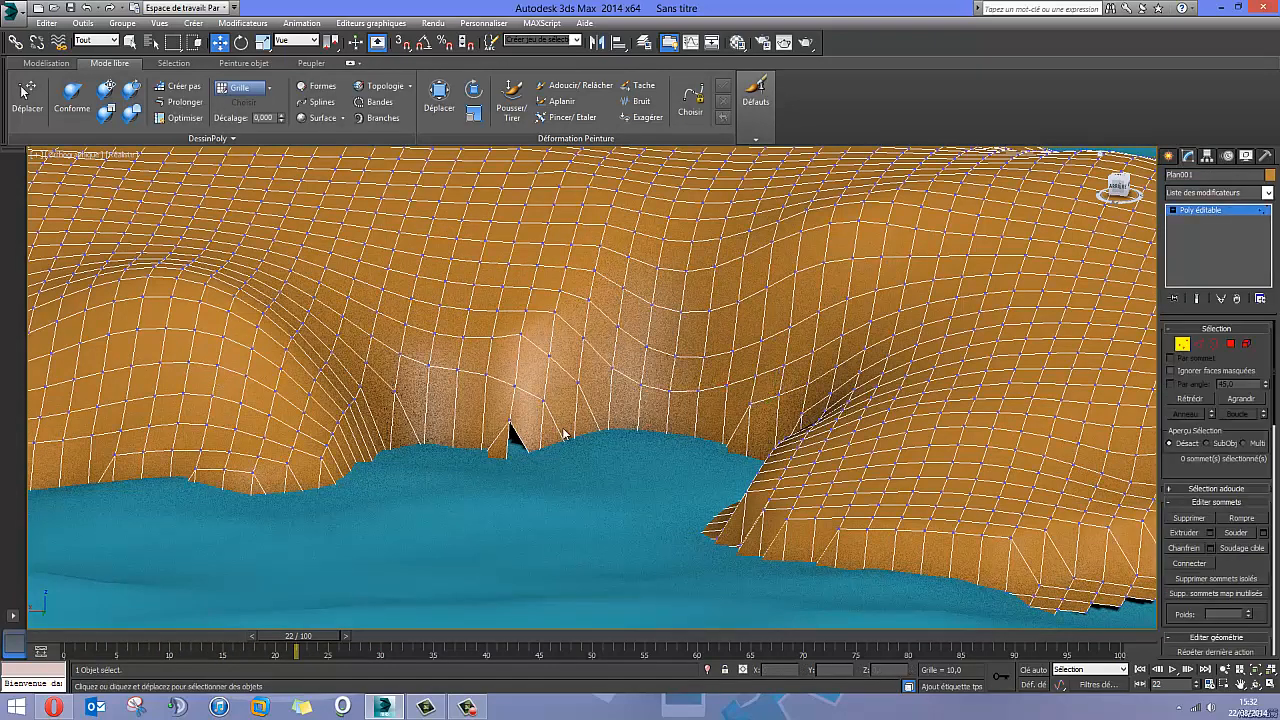
pyautogui.click(510, 424)
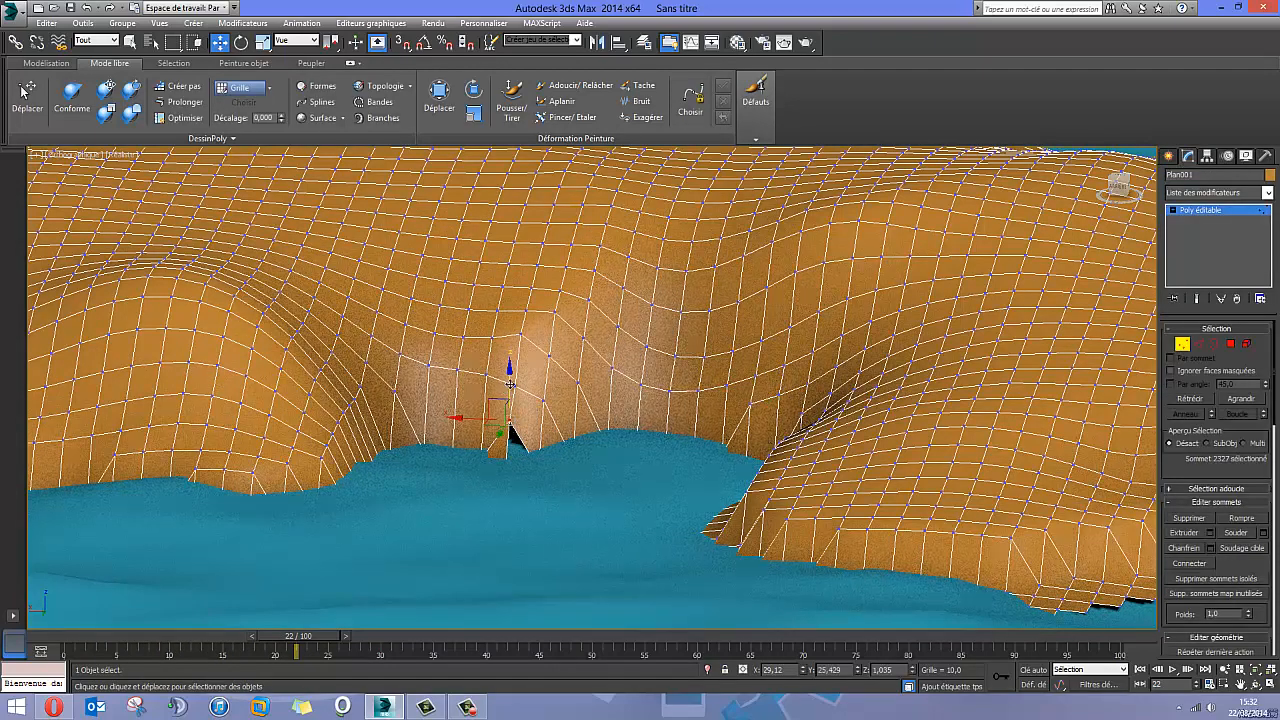
pyautogui.moveTo(510, 384); pyautogui.dragTo(510, 440)
# Select the ragged edge vertices on the terrain's promontory, move them down below the water and clear the selection.
pyautogui.keyDown('alt'); pyautogui.moveTo(640, 418); pyautogui.dragTo(525, 160, button='middle'); pyautogui.keyUp('alt')
pyautogui.scroll(-5, 574, 408)
pyautogui.scroll(2, 597, 449)
pyautogui.scroll(-4, 684, 385)
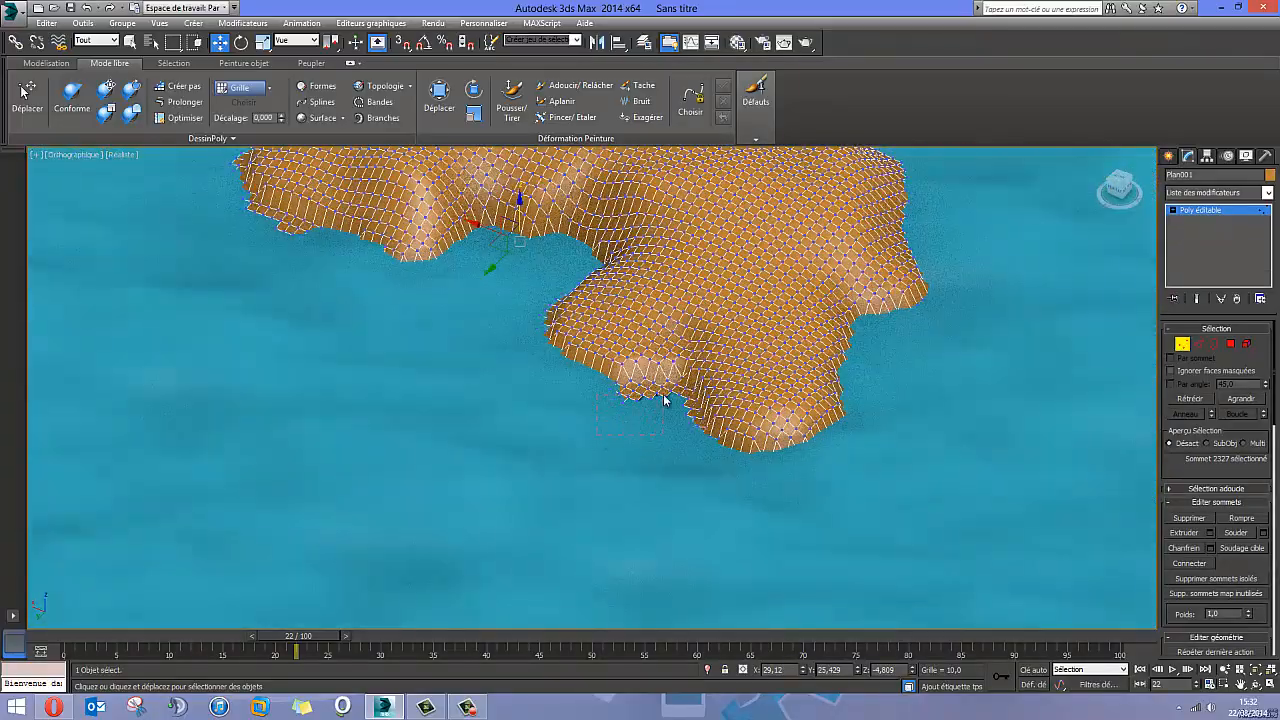
pyautogui.moveTo(688, 396); pyautogui.dragTo(688, 396)
pyautogui.keyDown('alt'); pyautogui.moveTo(688, 396); pyautogui.dragTo(661, 453, button='middle'); pyautogui.keyUp('alt')
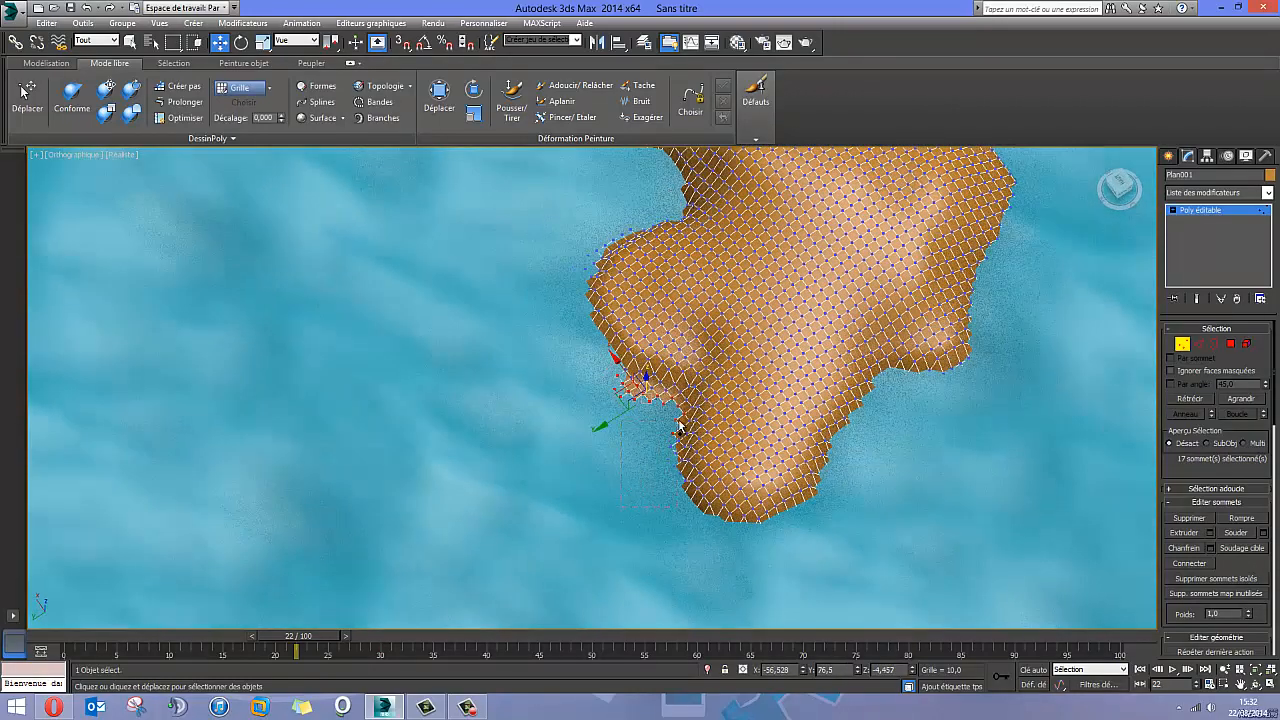
pyautogui.keyDown('ctrl'); pyautogui.moveTo(680, 427); pyautogui.dragTo(678, 418); pyautogui.keyUp('ctrl')
pyautogui.keyDown('alt'); pyautogui.moveTo(640, 428); pyautogui.dragTo(651, 388, button='middle'); pyautogui.keyUp('alt')
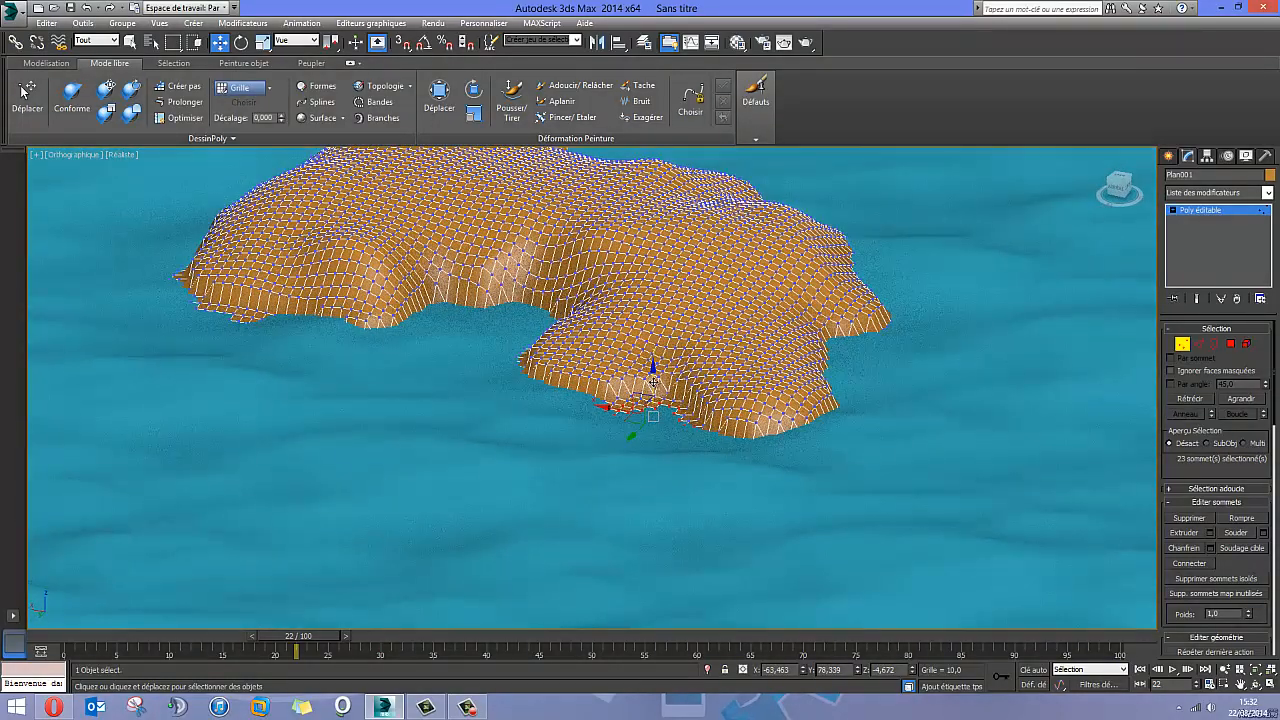
pyautogui.moveTo(653, 382); pyautogui.dragTo(653, 403)
pyautogui.keyDown('alt'); pyautogui.moveTo(598, 418); pyautogui.dragTo(573, 229, button='middle'); pyautogui.keyUp('alt')
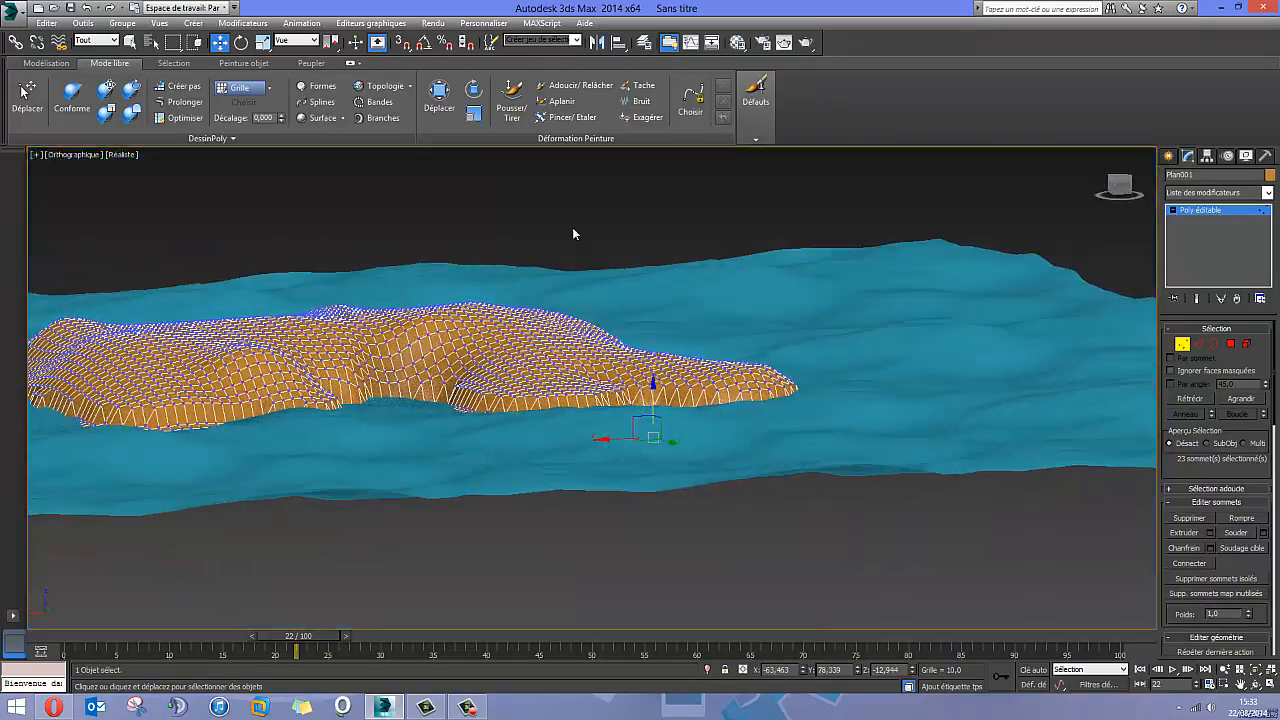
pyautogui.click(573, 229)
# Scrub the animation to frame 48 to check the reshaped shoreline against the waves.
pyautogui.moveTo(504, 365); pyautogui.dragTo(797, 388, button='middle')
pyautogui.scroll(-3, 797, 388)
pyautogui.keyDown('alt'); pyautogui.moveTo(797, 310); pyautogui.dragTo(596, 370, button='middle'); pyautogui.keyUp('alt')
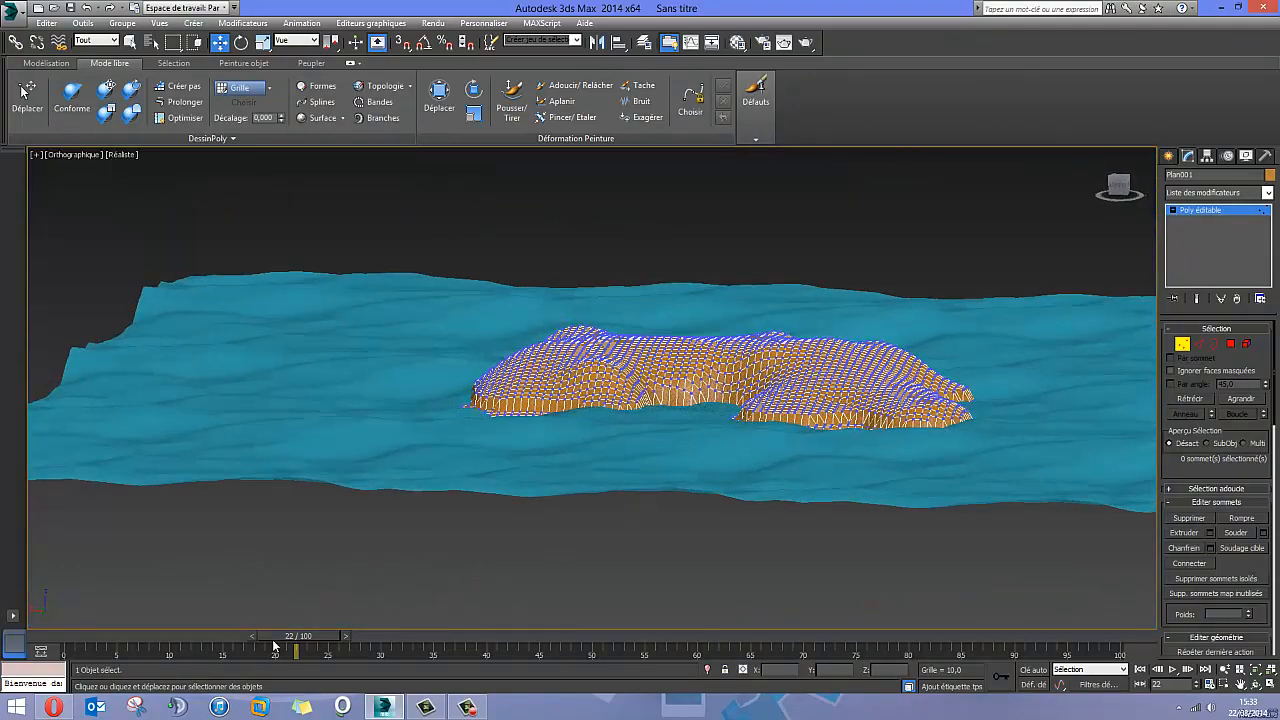
pyautogui.moveTo(275, 647); pyautogui.dragTo(566, 657)
pyautogui.moveTo(489, 432)
pyautogui.keyDown('alt'); pyautogui.mouseDown(button='middle')
pyautogui.moveTo(371, 500)
pyautogui.moveTo(517, 494)
pyautogui.moveTo(551, 434)
pyautogui.moveTo(497, 417)
pyautogui.moveTo(491, 397)
pyautogui.moveTo(494, 450)
pyautogui.mouseUp(button='middle'); pyautogui.keyUp('alt')
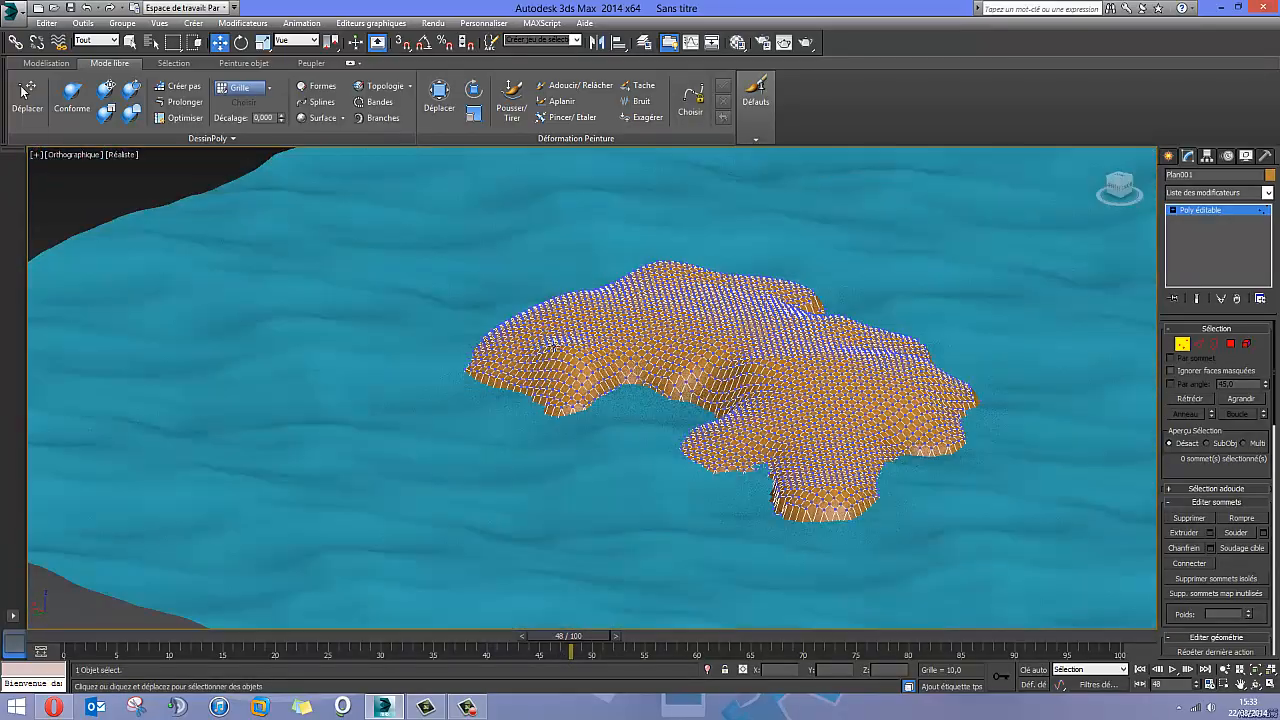
# Deselect the terrain and scrub the animation to frame 62 to examine the waves around the island.
pyautogui.click(1170, 157)
pyautogui.moveTo(743, 357); pyautogui.dragTo(744, 375)
pyautogui.keyDown('alt'); pyautogui.moveTo(610, 362); pyautogui.dragTo(499, 549, button='middle'); pyautogui.keyUp('alt')
pyautogui.click(626, 228)
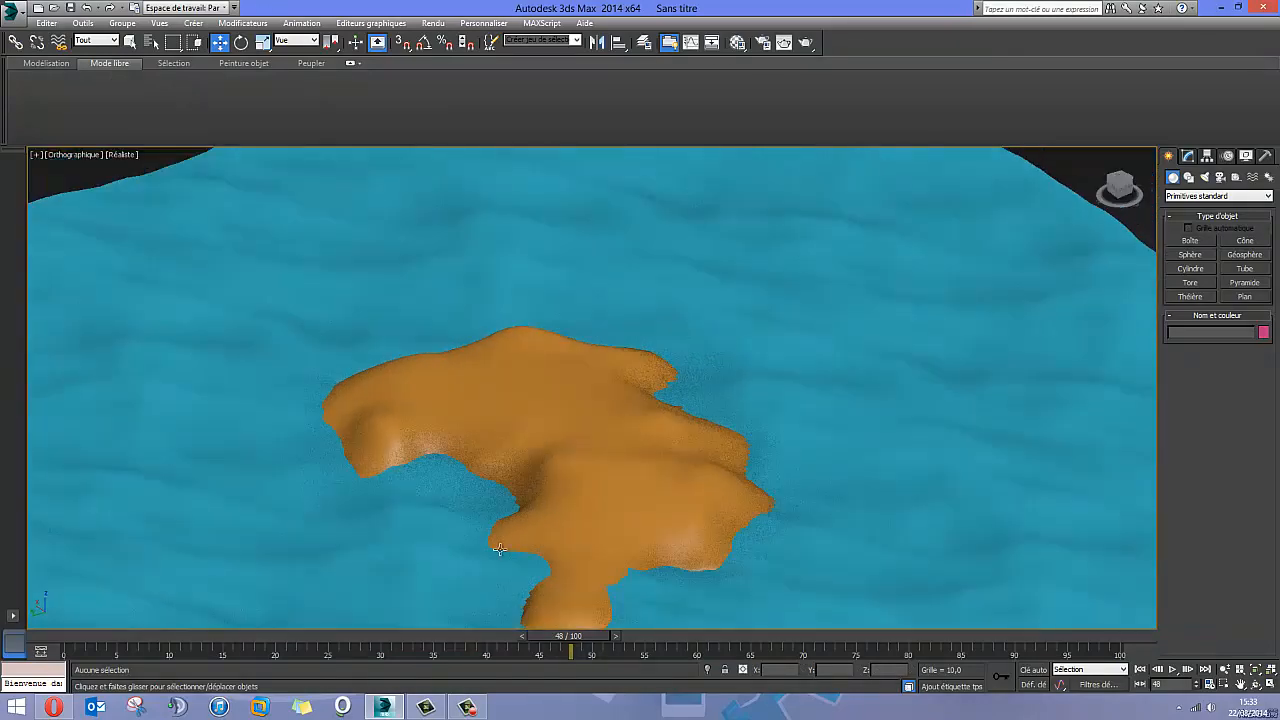
pyautogui.moveTo(565, 640); pyautogui.dragTo(713, 640)
# Lower the ocean's Houdini Ocean Wave Height to 0,09 and deselect the ocean.
pyautogui.click(816, 493)
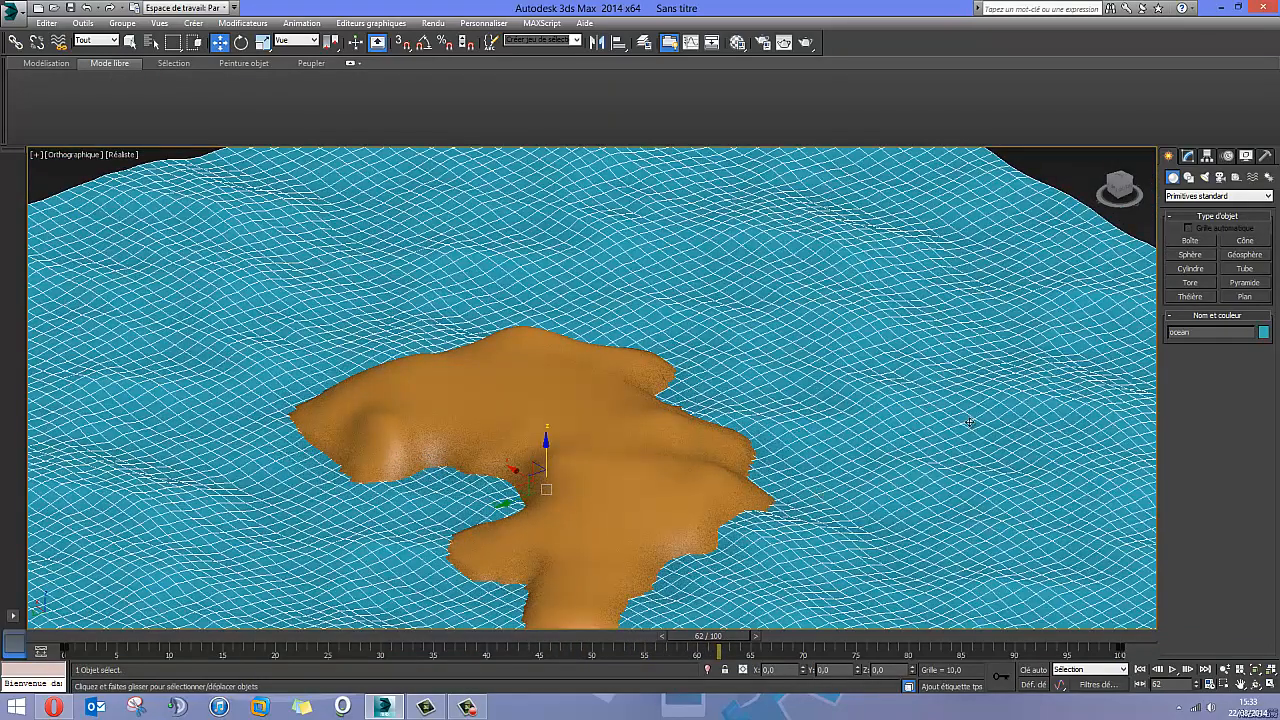
pyautogui.click(1189, 157)
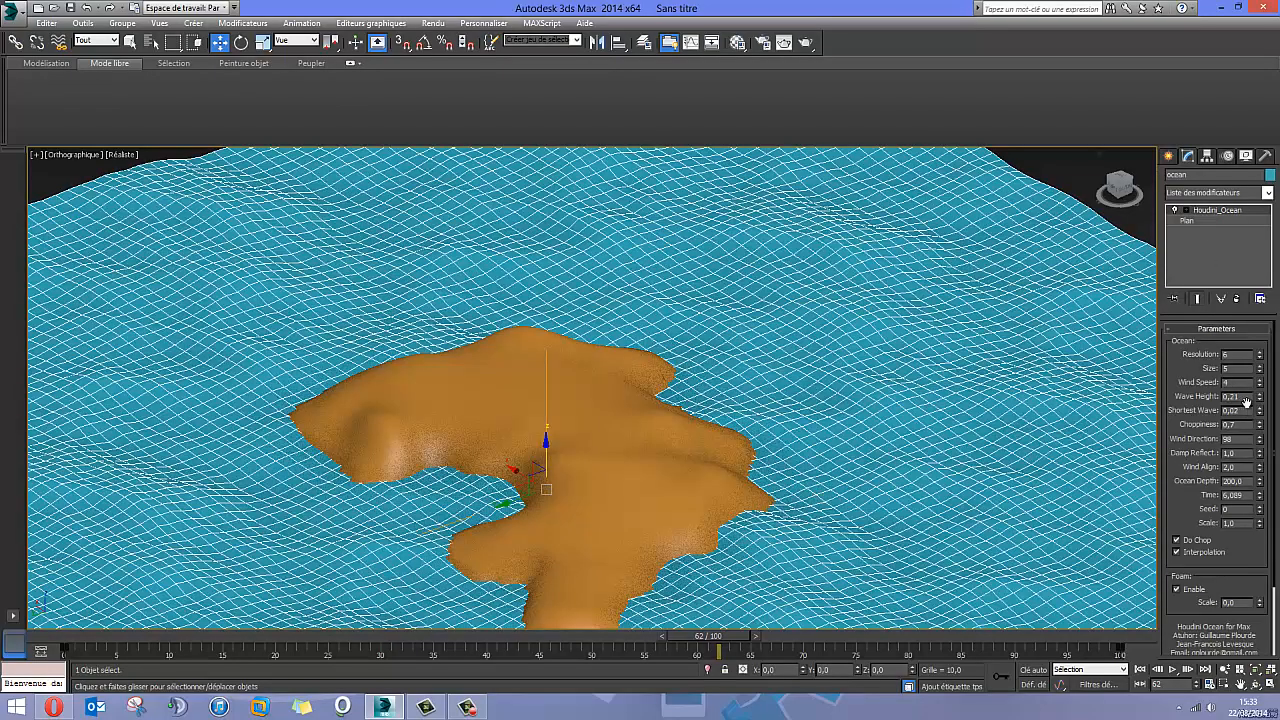
pyautogui.moveTo(1259, 398); pyautogui.dragTo(1259, 397)
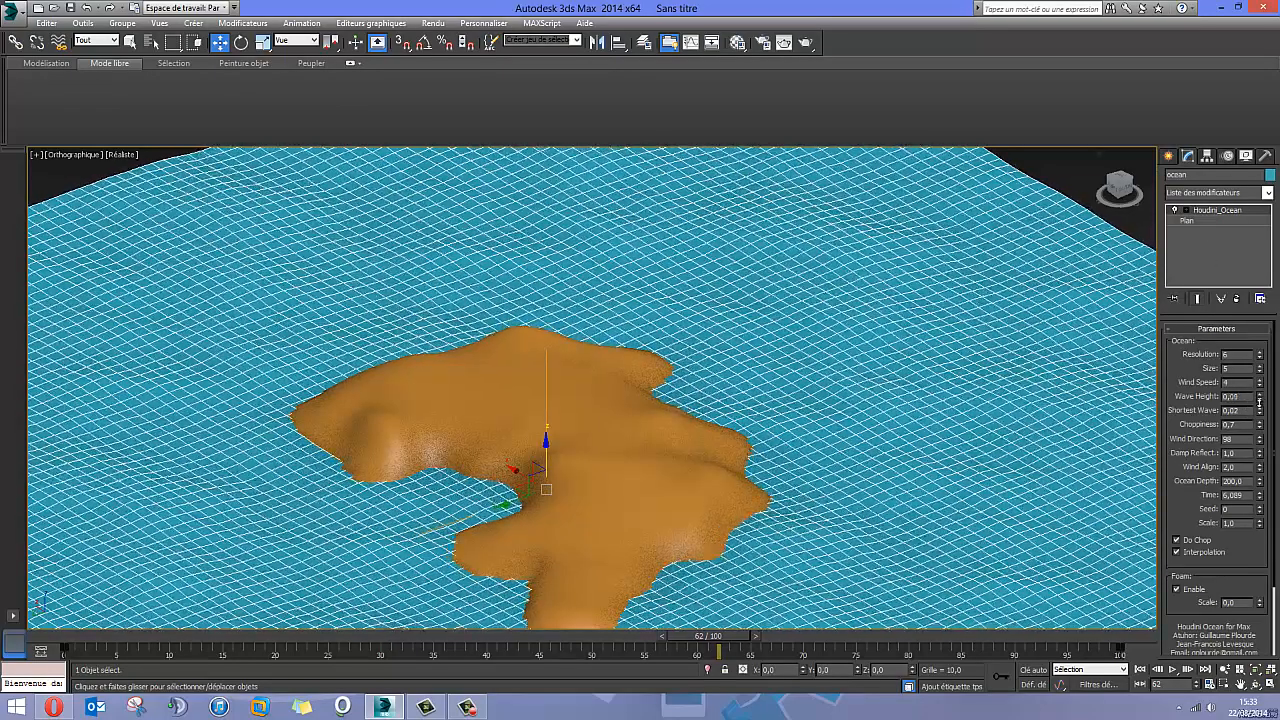
pyautogui.keyDown('alt'); pyautogui.moveTo(872, 446); pyautogui.dragTo(880, 414, button='middle'); pyautogui.keyUp('alt')
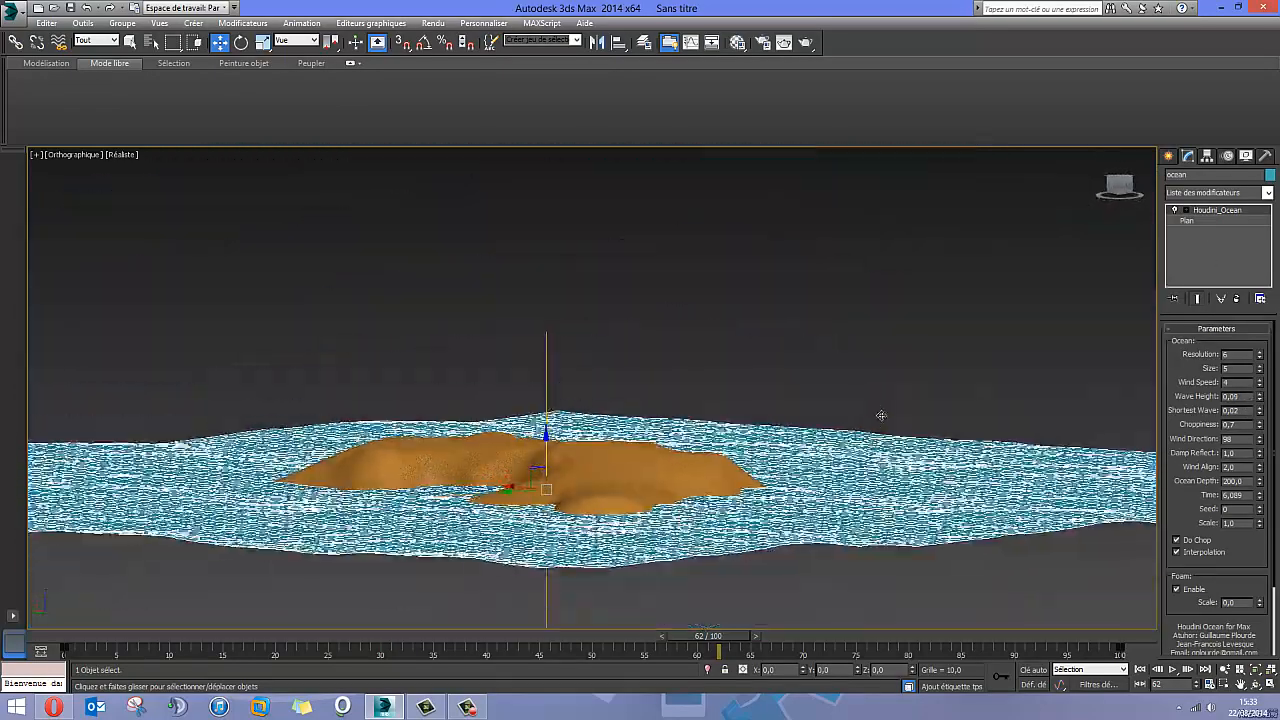
pyautogui.click(722, 378)
# Scrub the animation back to frame 47 to review the calmer waves around the island.
pyautogui.keyDown('alt'); pyautogui.moveTo(722, 378); pyautogui.dragTo(600, 451, button='middle'); pyautogui.keyUp('alt')
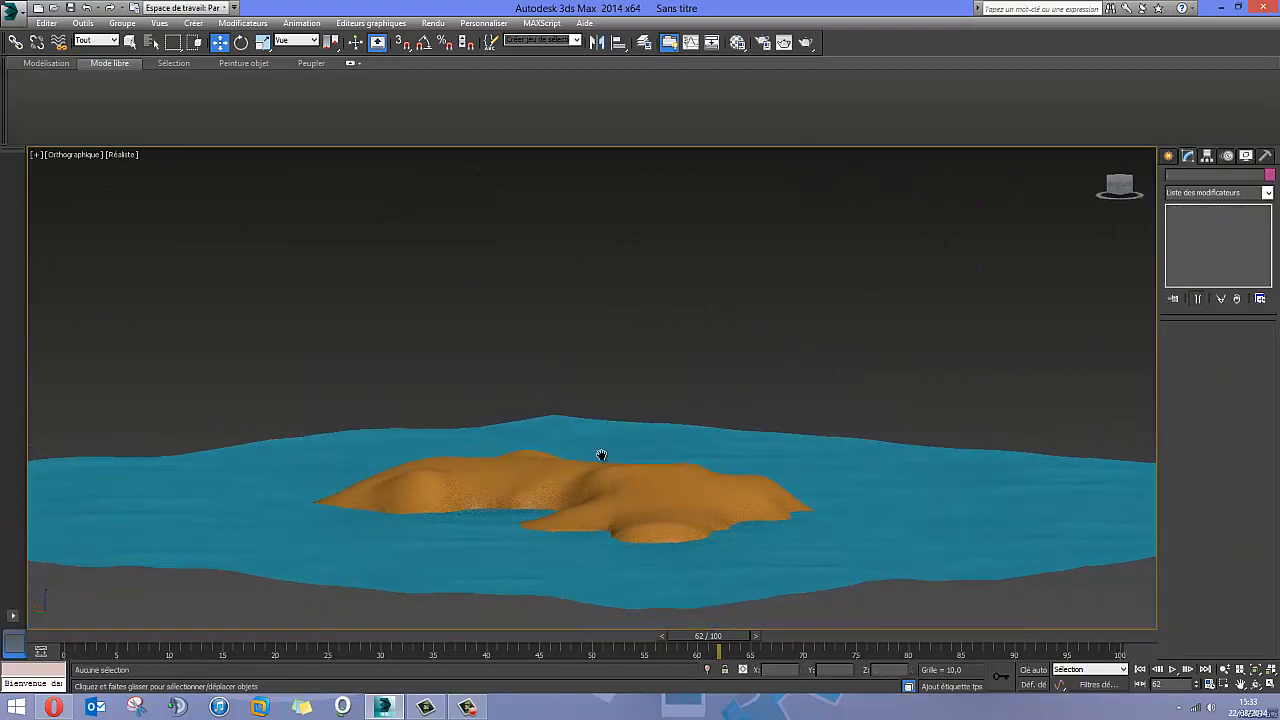
pyautogui.moveTo(718, 640); pyautogui.dragTo(572, 598)
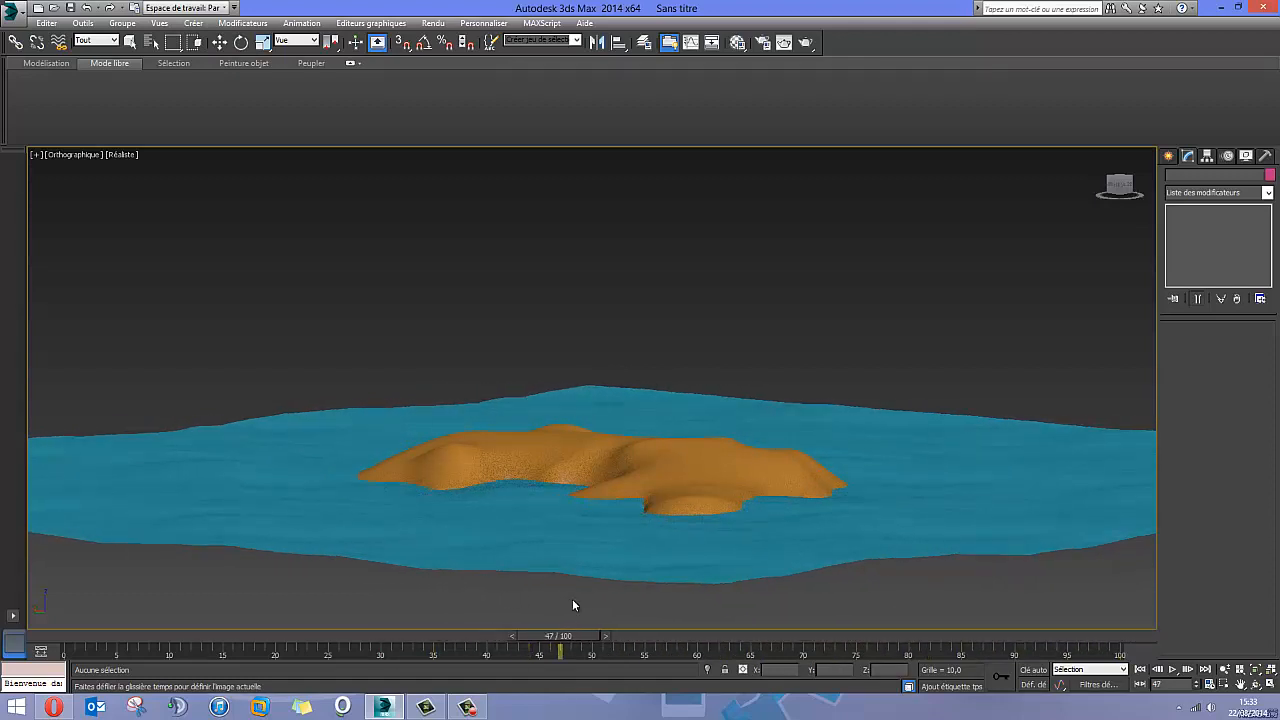
pyautogui.press('w')
pyautogui.keyDown('alt'); pyautogui.moveTo(572, 598); pyautogui.dragTo(563, 396, button='middle'); pyautogui.keyUp('alt')
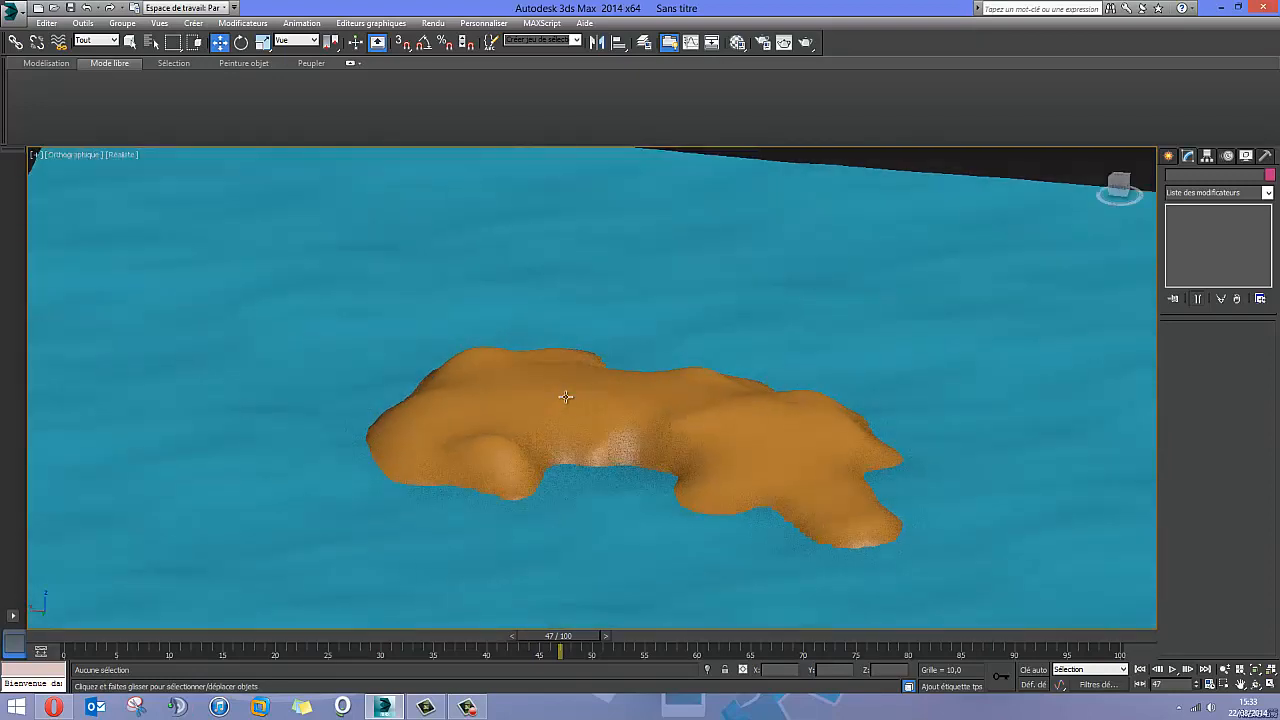
# Switch to the Perspective view and examine the island and its shoreline from several angles and distances.
pyautogui.press('p')
pyautogui.scroll(-6, 534, 391)
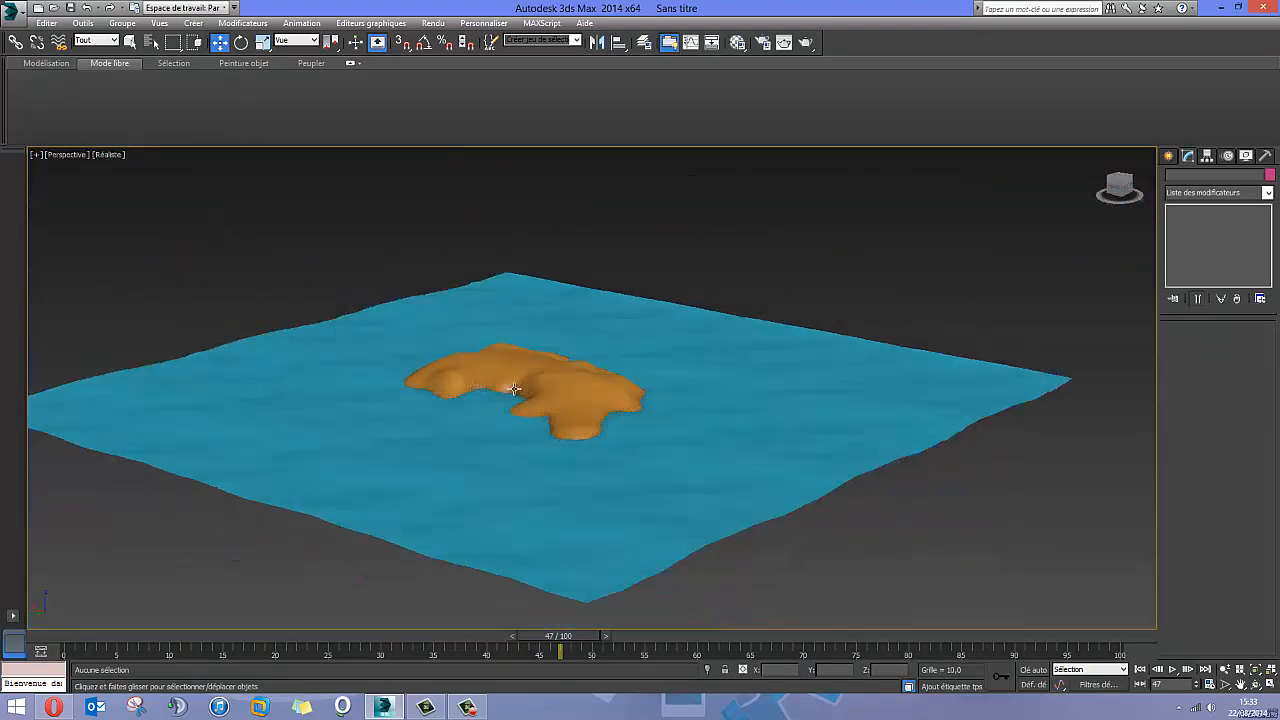
pyautogui.keyDown('alt'); pyautogui.moveTo(514, 388); pyautogui.dragTo(600, 357, button='middle'); pyautogui.keyUp('alt')
pyautogui.scroll(5, 480, 394)
pyautogui.scroll(-5, 480, 394)
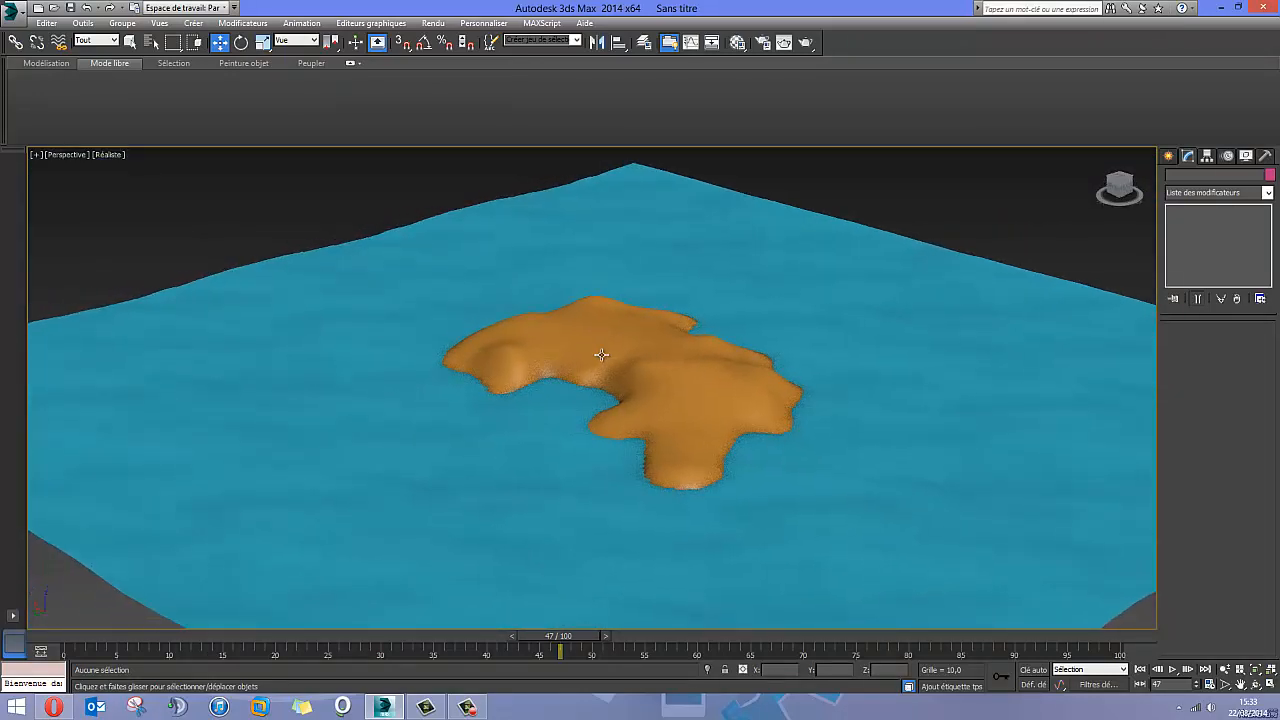
pyautogui.scroll(5, 600, 351)
pyautogui.scroll(-3, 600, 351)
pyautogui.keyDown('alt'); pyautogui.moveTo(696, 384); pyautogui.dragTo(723, 423, button='middle'); pyautogui.keyUp('alt')
pyautogui.scroll(5, 614, 400)
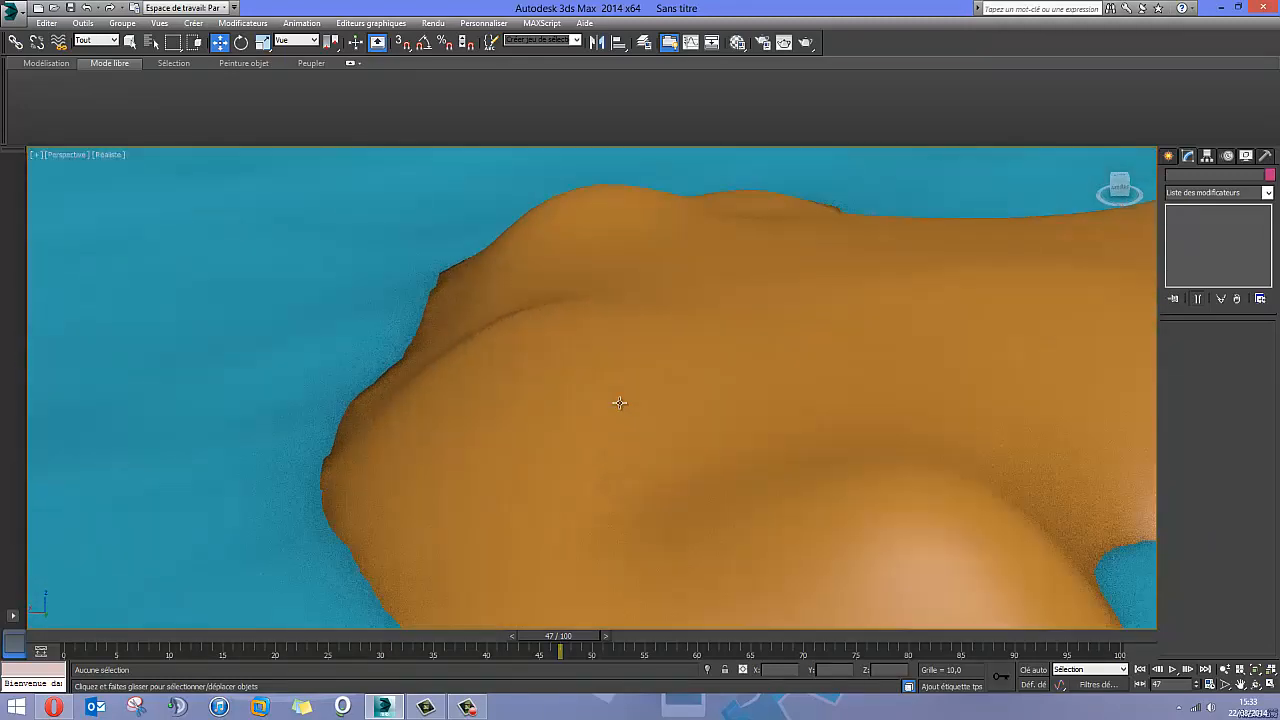
pyautogui.scroll(-4, 623, 414)
pyautogui.scroll(1, 620, 412)
# Create two neighbouring geospheres on the island's surface with AutoGrid, the second with a radius of about 4,9.
pyautogui.click(1166, 158)
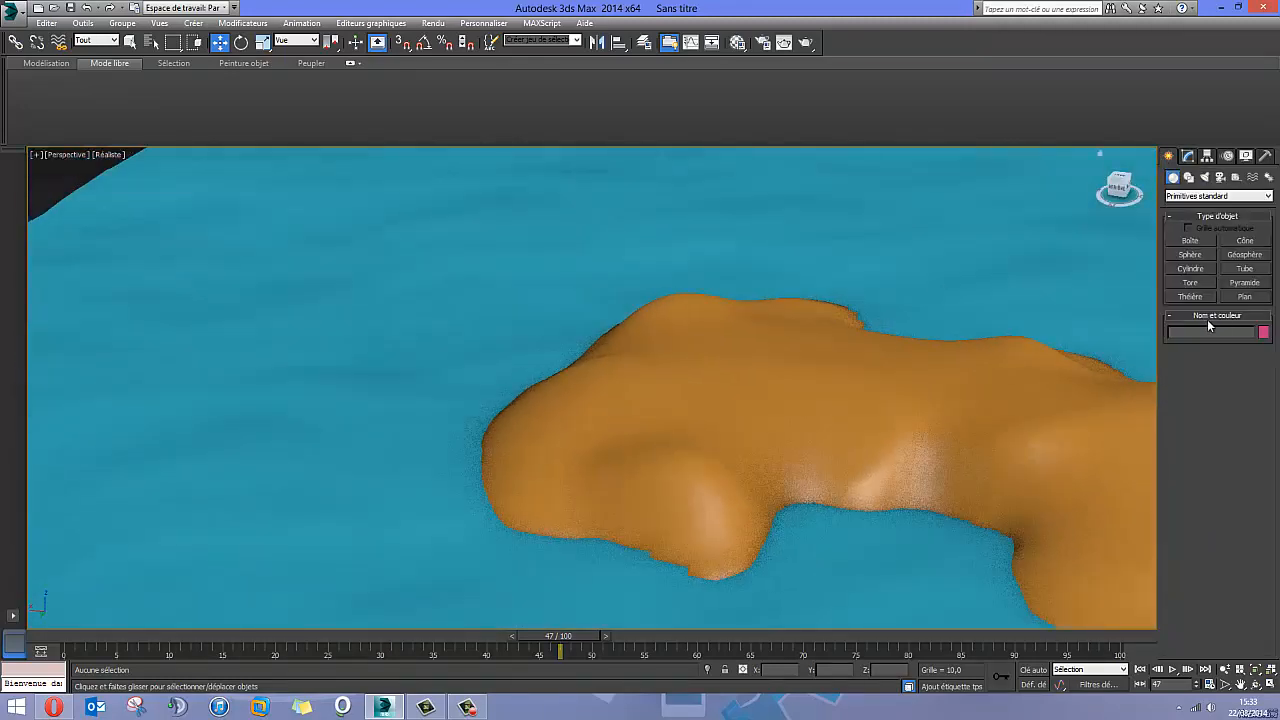
pyautogui.click(1203, 196)
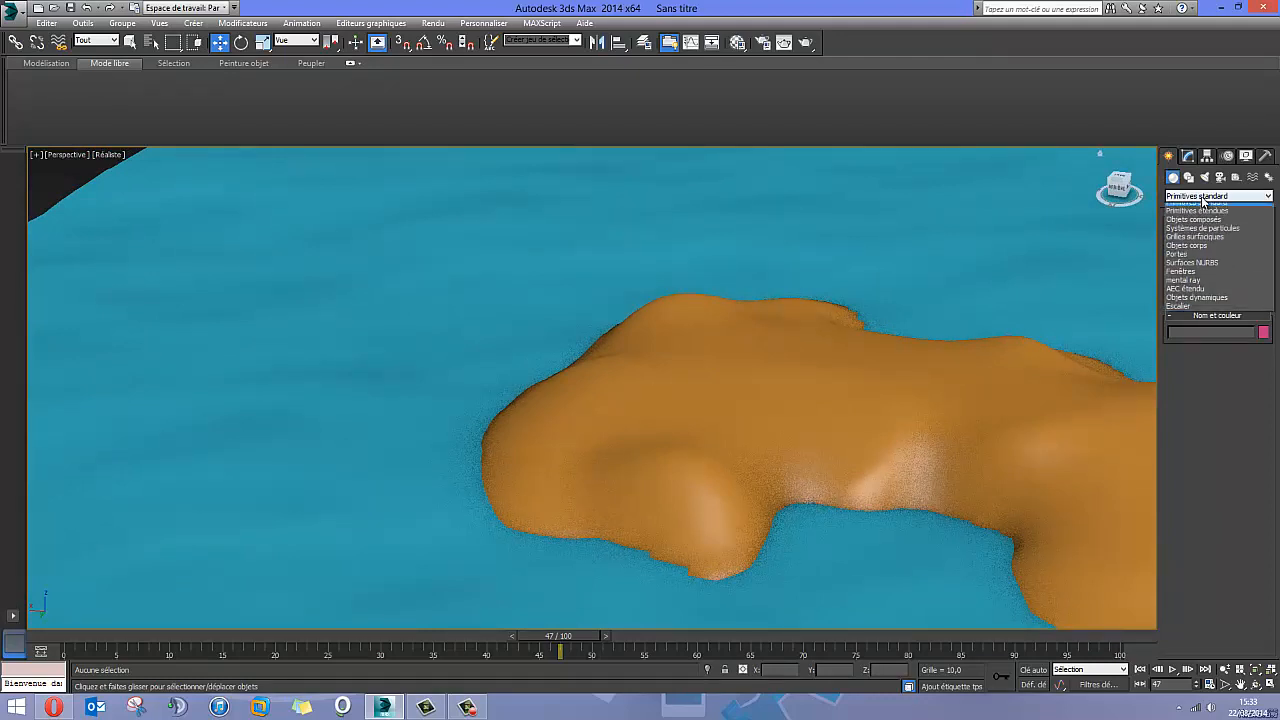
pyautogui.click(1203, 200)
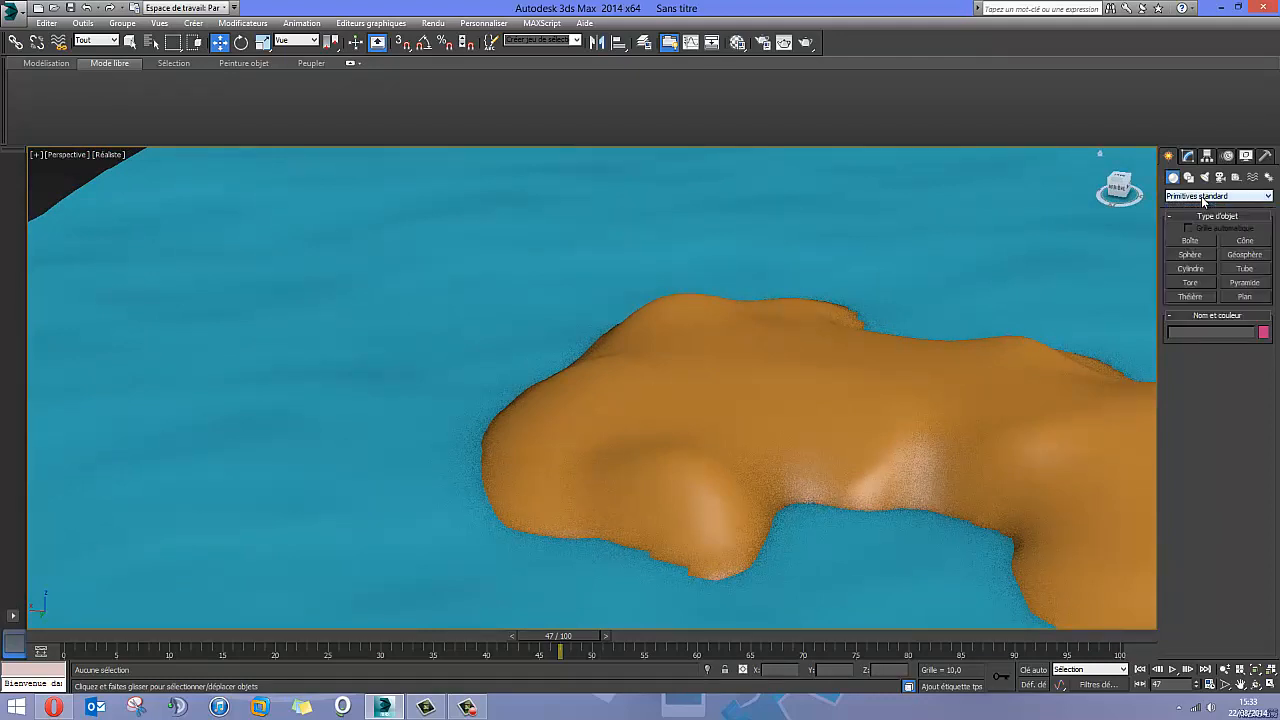
pyautogui.click(1244, 255)
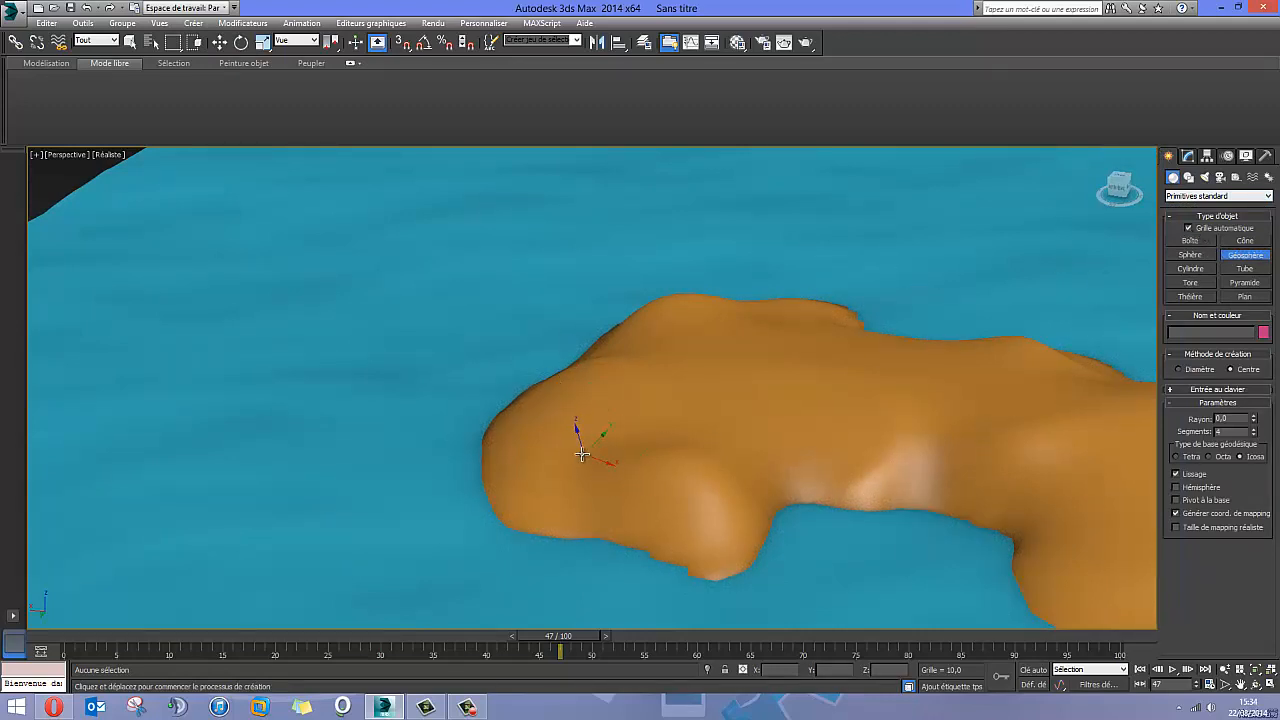
pyautogui.moveTo(582, 455); pyautogui.dragTo(649, 451)
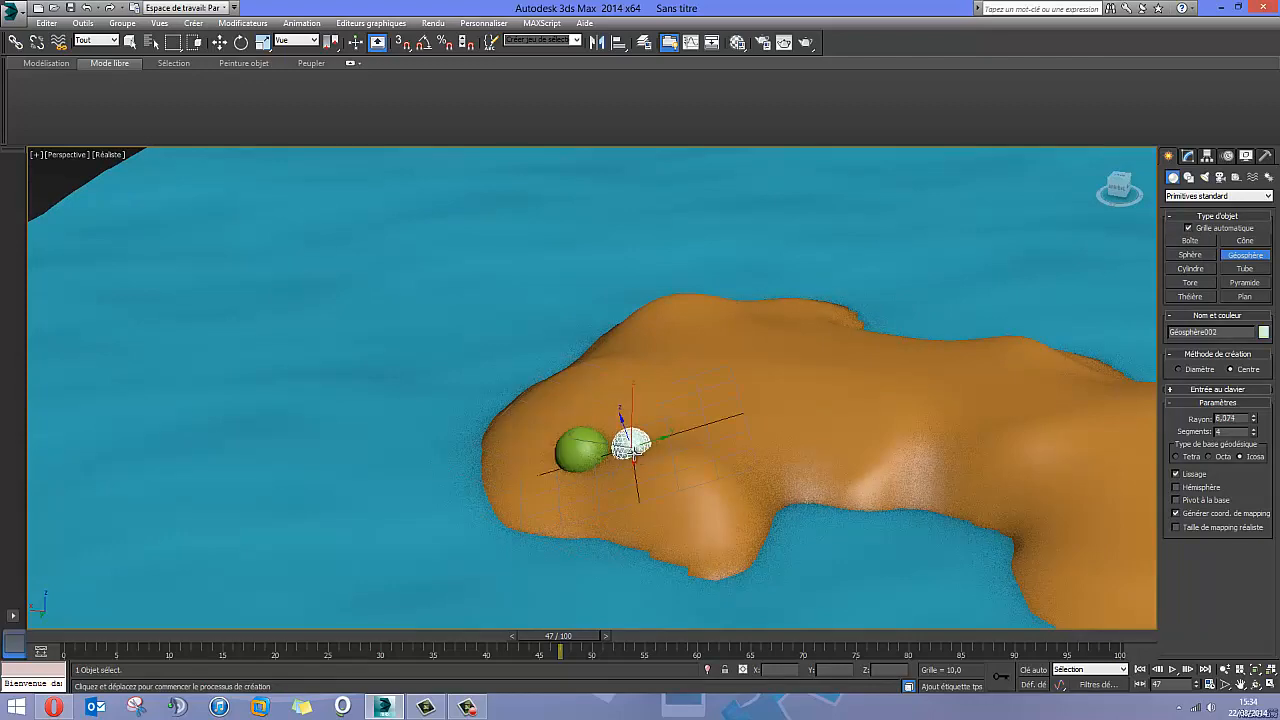
pyautogui.press('w')
# Convert the smaller, pale geosphere to an editable poly.
pyautogui.keyDown('alt'); pyautogui.moveTo(694, 357); pyautogui.dragTo(615, 482, button='middle'); pyautogui.keyUp('alt')
pyautogui.scroll(5, 615, 482)
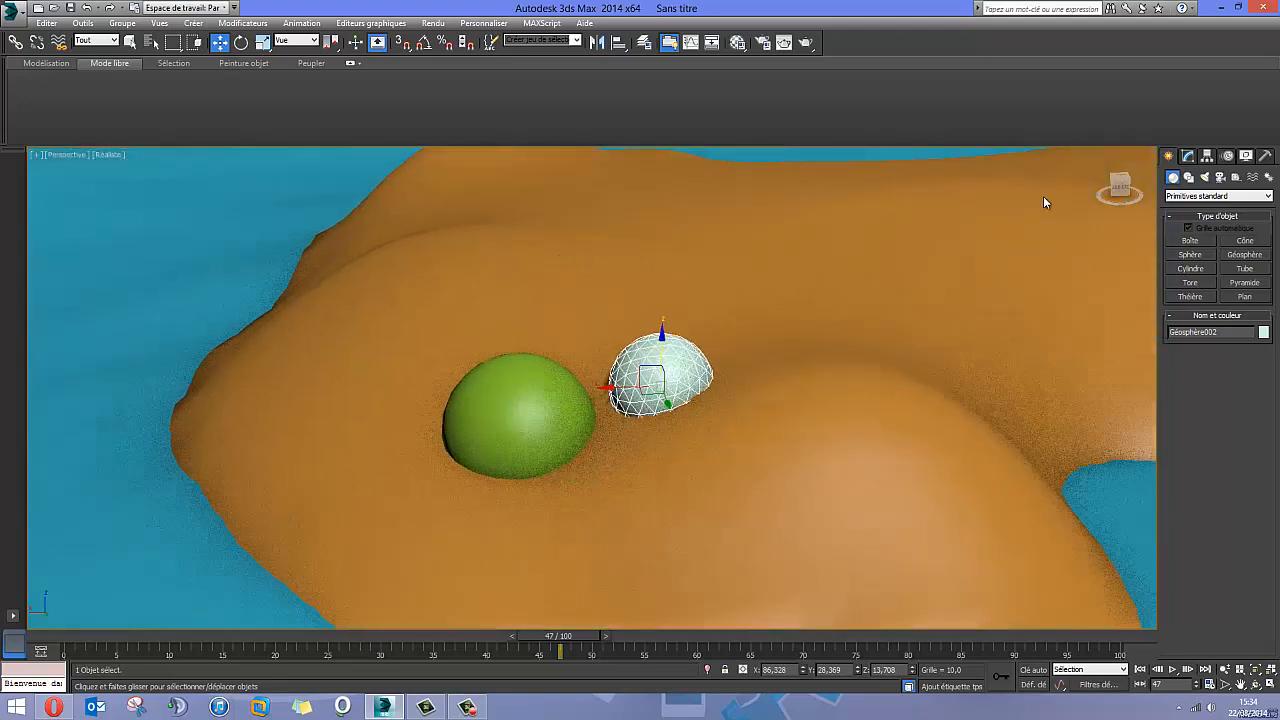
pyautogui.click(1196, 158)
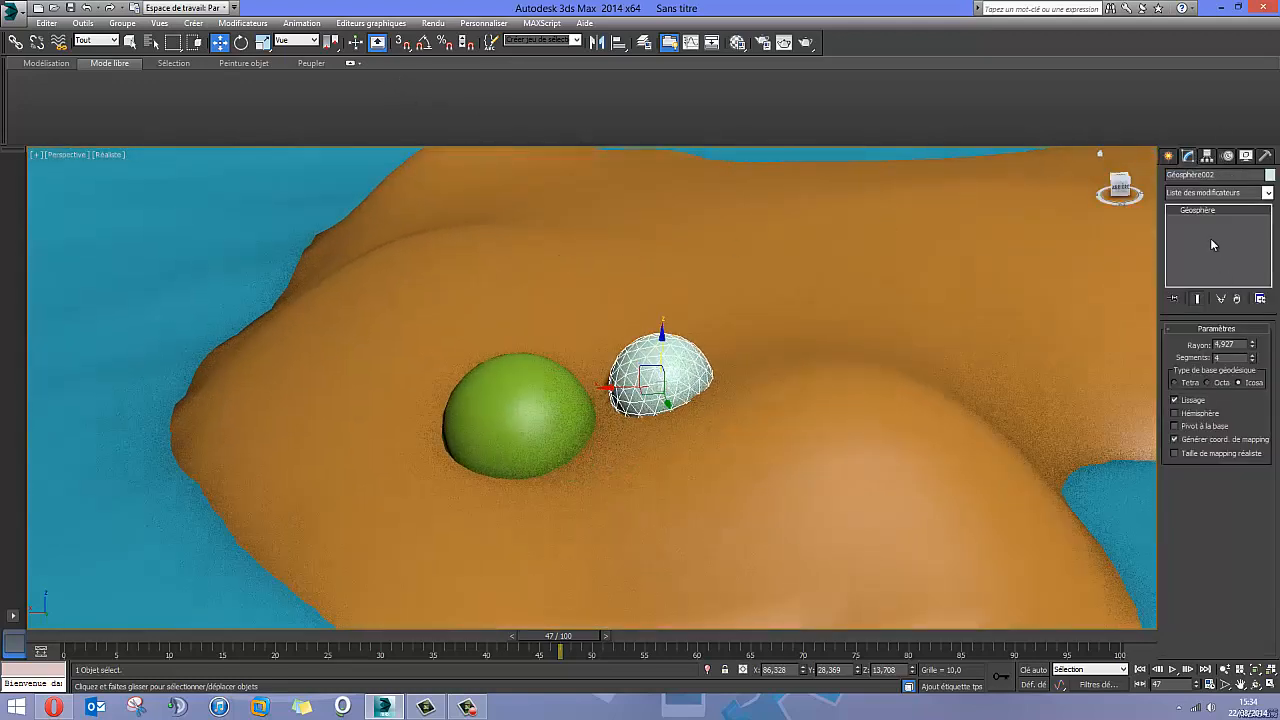
pyautogui.rightClick(1197, 210)
pyautogui.click(1180, 326)
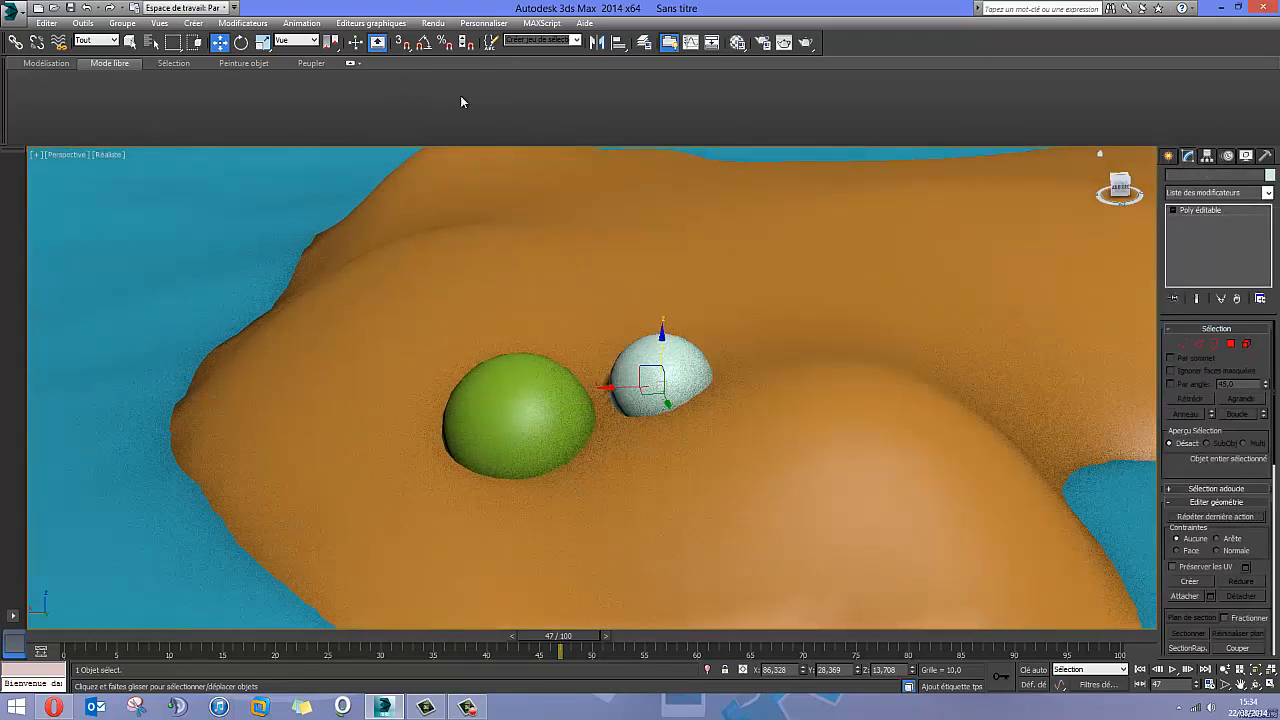
# Activate the Push/Pull deformation brush and reduce its size to 6,630 and its strength to about 0,79.
pyautogui.click(511, 100)
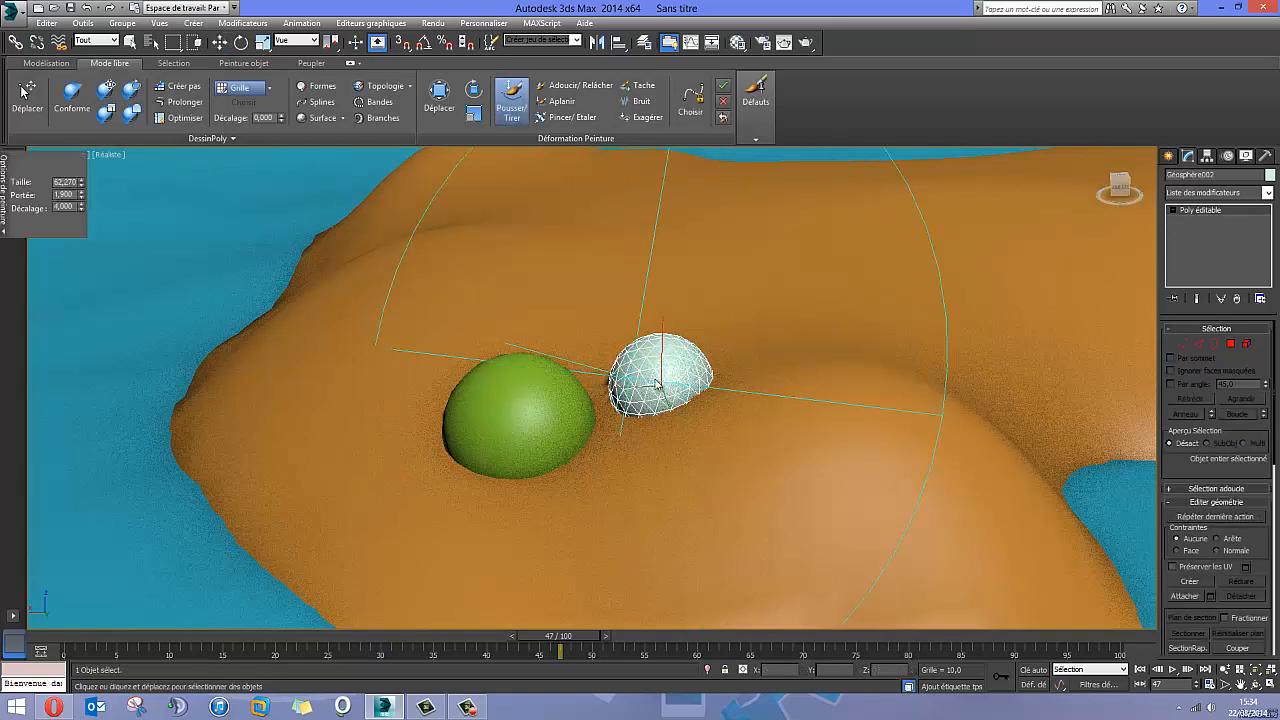
pyautogui.moveTo(80, 183); pyautogui.dragTo(82, 290)
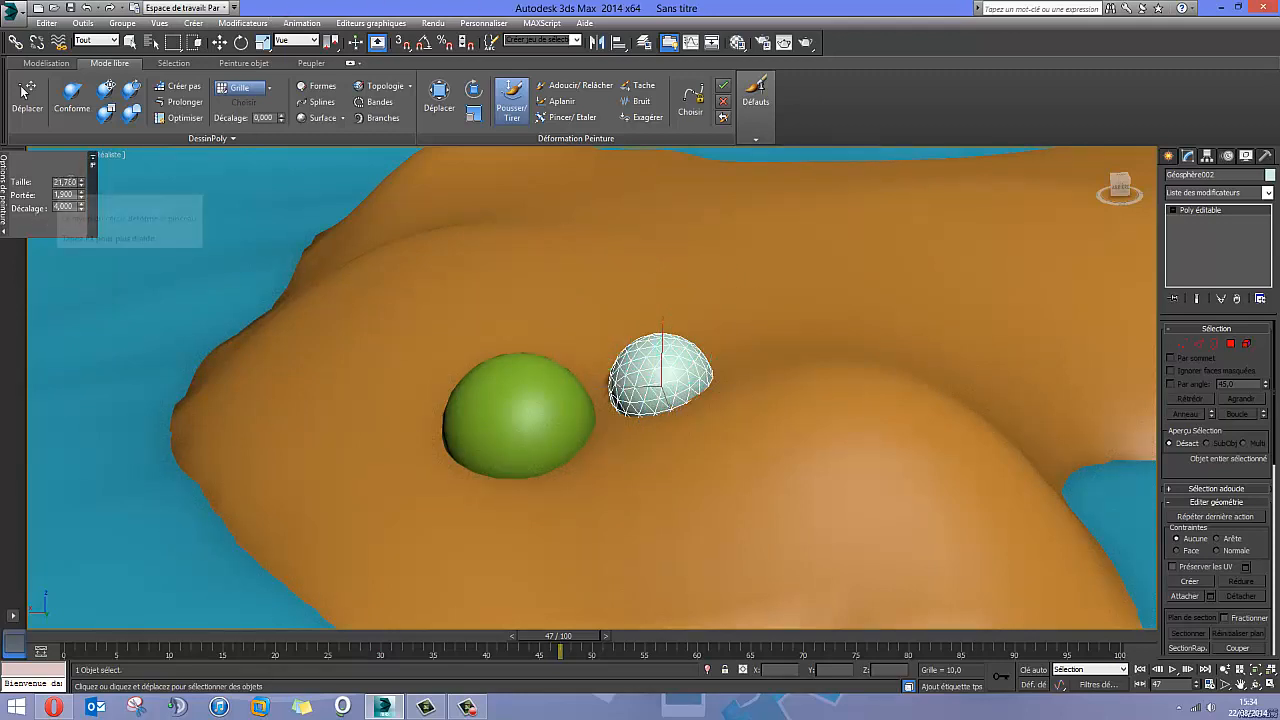
pyautogui.moveTo(81, 182); pyautogui.dragTo(93, 376)
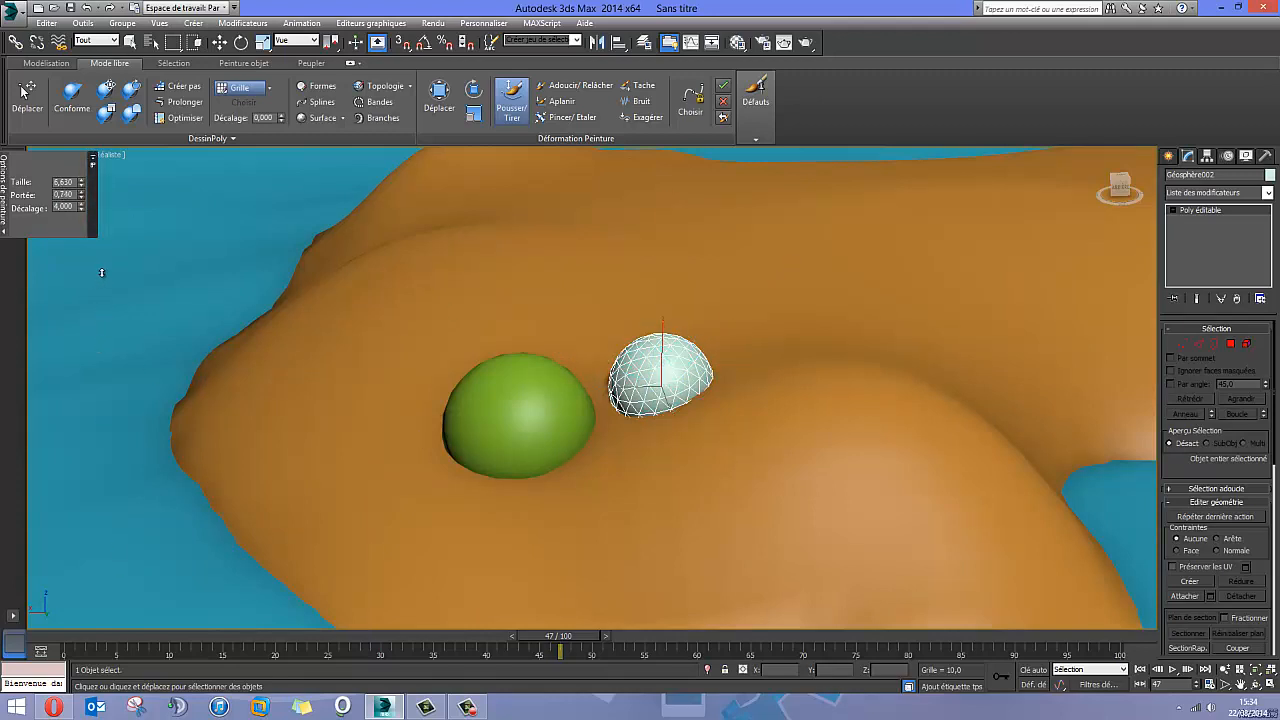
# Sculpt the pale geosphere into an irregular rock with Push/Pull strokes around its sides.
pyautogui.moveTo(645, 400)
pyautogui.mouseDown()
pyautogui.moveTo(585, 430)
pyautogui.moveTo(715, 360)
pyautogui.moveTo(658, 420)
pyautogui.mouseUp()
pyautogui.keyDown('alt'); pyautogui.moveTo(658, 420); pyautogui.dragTo(615, 438, button='middle'); pyautogui.keyUp('alt')
pyautogui.moveTo(635, 432)
pyautogui.mouseDown()
pyautogui.moveTo(737, 417)
pyautogui.moveTo(703, 377)
pyautogui.moveTo(674, 404)
pyautogui.moveTo(720, 410)
pyautogui.moveTo(640, 440)
pyautogui.mouseUp()
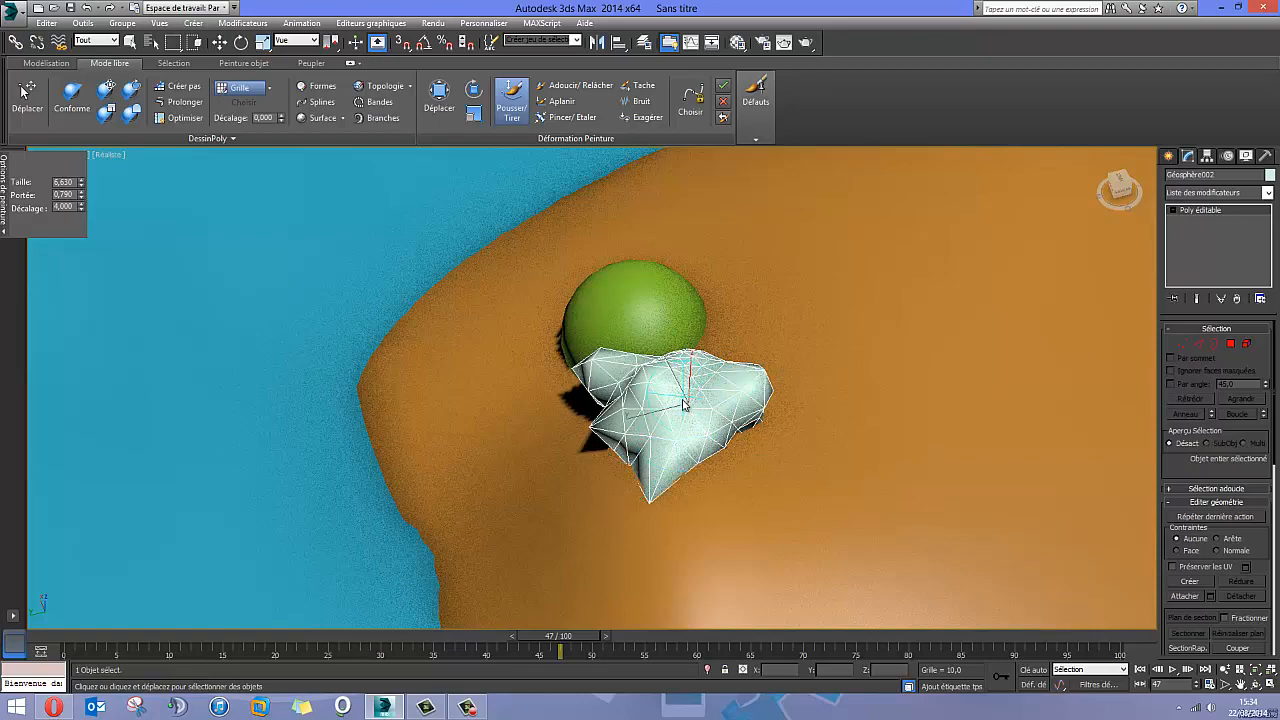
pyautogui.keyDown('alt'); pyautogui.moveTo(640, 440); pyautogui.dragTo(697, 480, button='middle'); pyautogui.keyUp('alt')
pyautogui.moveTo(697, 480); pyautogui.dragTo(678, 487)
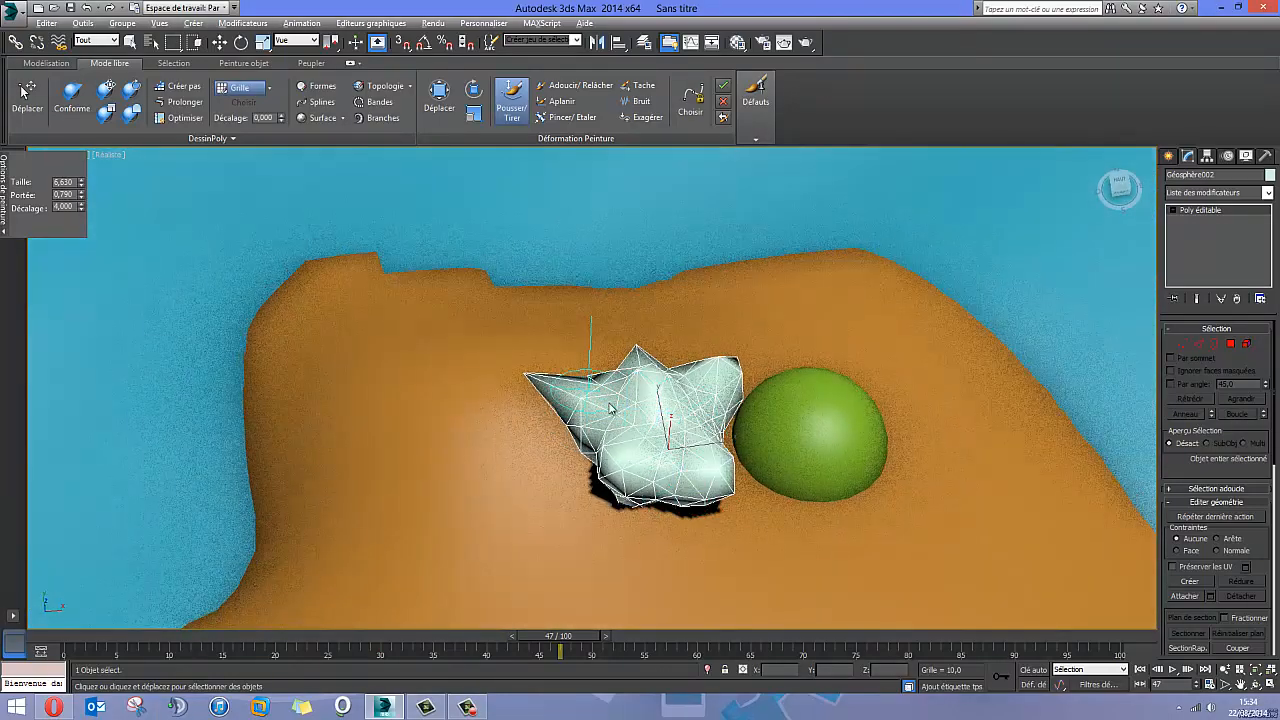
# Smooth the pale rock's sharp peaks with Relax/Soften brush strokes at size 6,630 and strength 0,790.
pyautogui.keyDown('alt'); pyautogui.moveTo(610, 407); pyautogui.dragTo(693, 369, button='middle'); pyautogui.keyUp('alt')
pyautogui.click(575, 85)
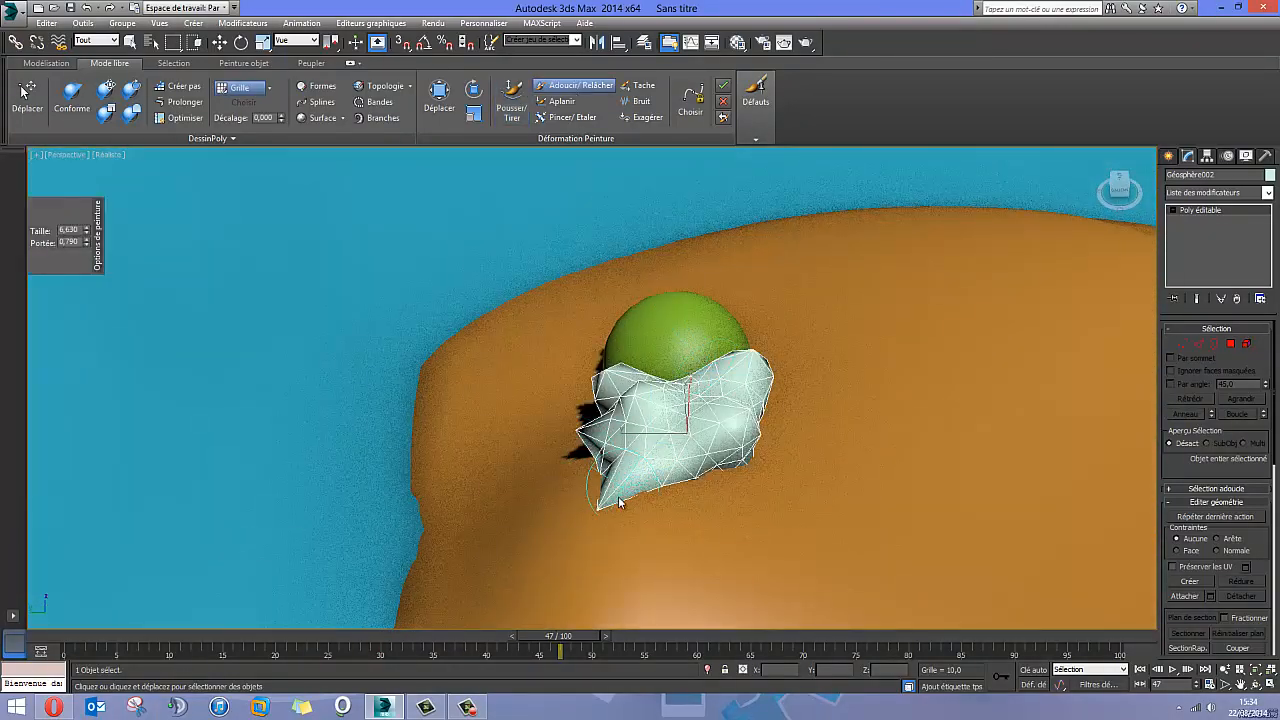
pyautogui.moveTo(592, 482); pyautogui.dragTo(600, 490)
pyautogui.moveTo(615, 445)
pyautogui.keyDown('alt'); pyautogui.mouseDown(button='middle')
pyautogui.moveTo(757, 414)
pyautogui.moveTo(735, 440)
pyautogui.moveTo(745, 430)
pyautogui.moveTo(727, 432)
pyautogui.mouseUp(button='middle'); pyautogui.keyUp('alt')
pyautogui.moveTo(727, 432); pyautogui.dragTo(741, 427)
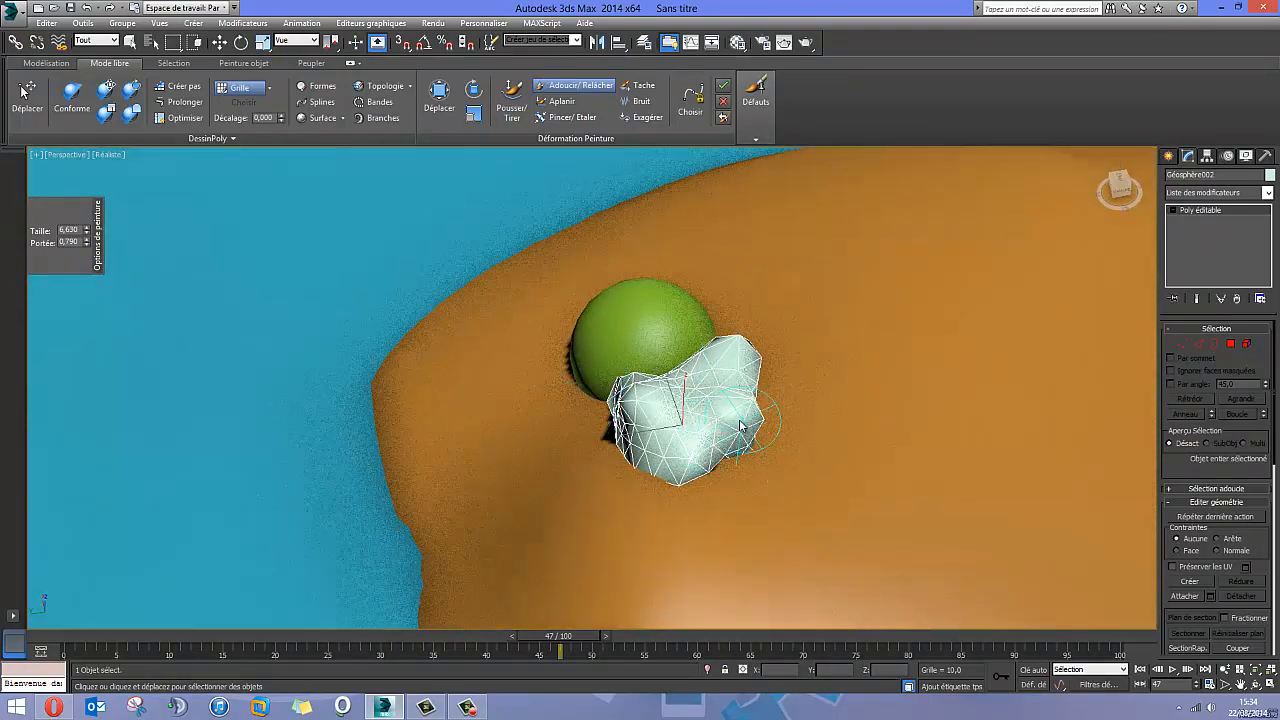
pyautogui.moveTo(635, 476)
pyautogui.keyDown('alt'); pyautogui.mouseDown(button='middle')
pyautogui.moveTo(782, 435)
pyautogui.moveTo(740, 380)
pyautogui.mouseUp(button='middle'); pyautogui.keyUp('alt')
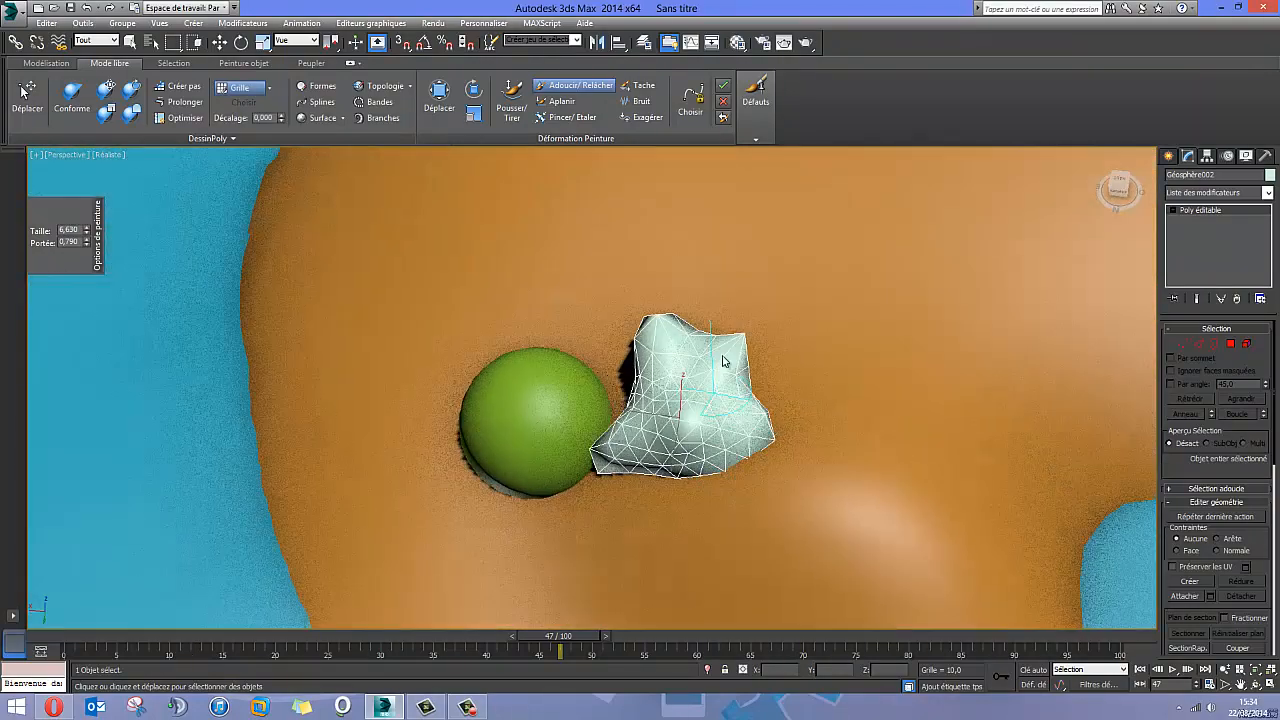
pyautogui.moveTo(750, 330)
pyautogui.keyDown('alt'); pyautogui.mouseDown(button='middle')
pyautogui.moveTo(766, 357)
pyautogui.moveTo(750, 402)
pyautogui.mouseUp(button='middle'); pyautogui.keyUp('alt')
pyautogui.moveTo(597, 440)
pyautogui.keyDown('alt'); pyautogui.mouseDown(button='middle')
pyautogui.moveTo(717, 408)
pyautogui.moveTo(617, 450)
pyautogui.moveTo(463, 437)
pyautogui.mouseUp(button='middle'); pyautogui.keyUp('alt')
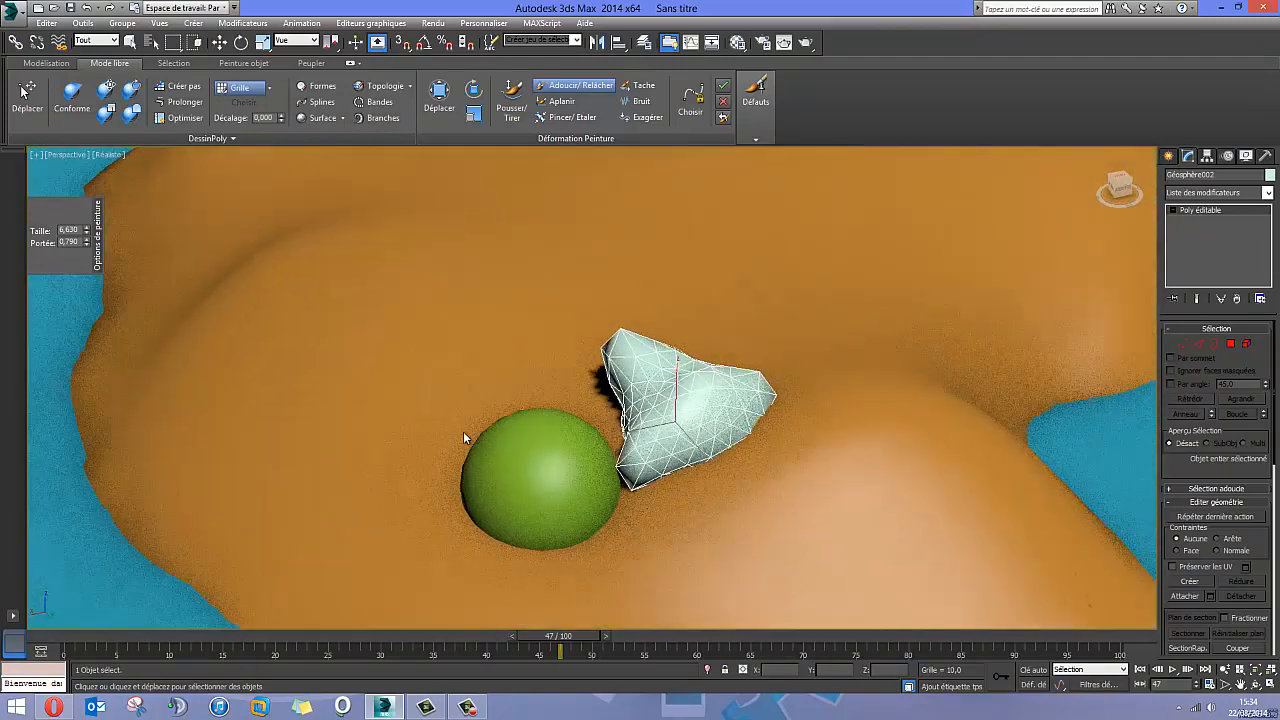
# Select the green geosphere on the island and convert it to an editable poly.
pyautogui.click(1168, 157)
pyautogui.click(512, 492)
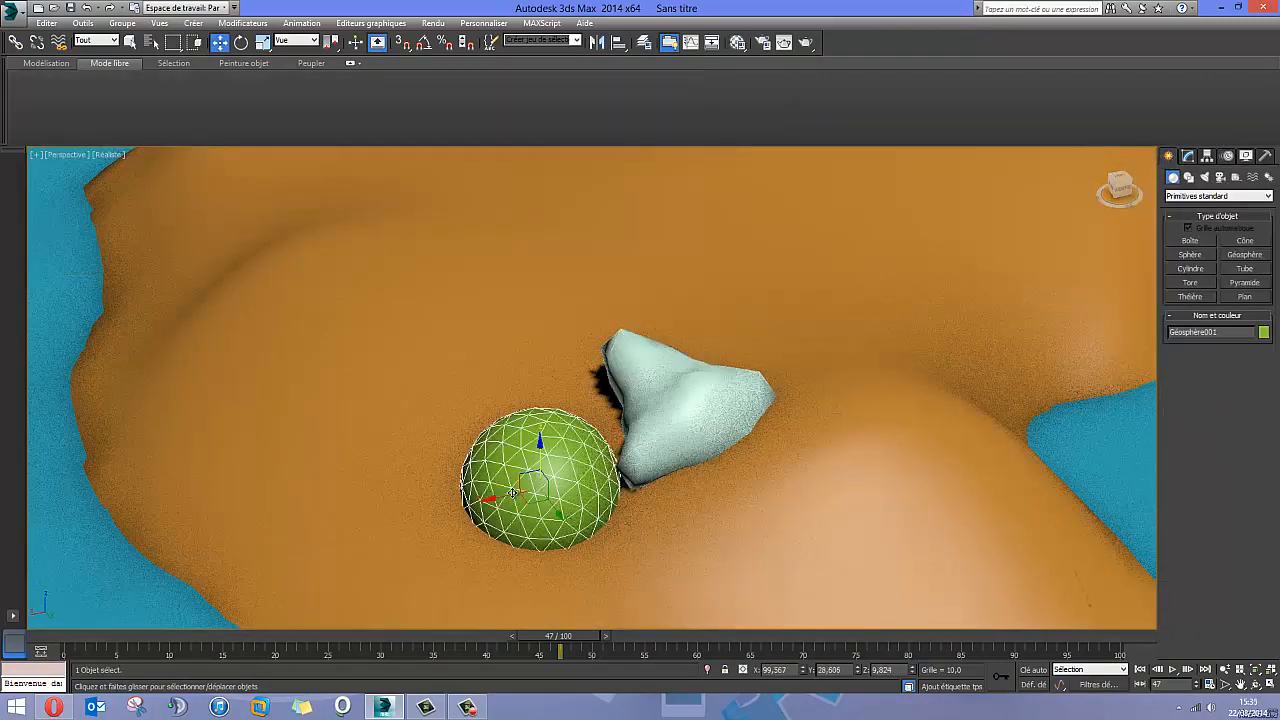
pyautogui.click(1188, 157)
pyautogui.rightClick(1200, 210)
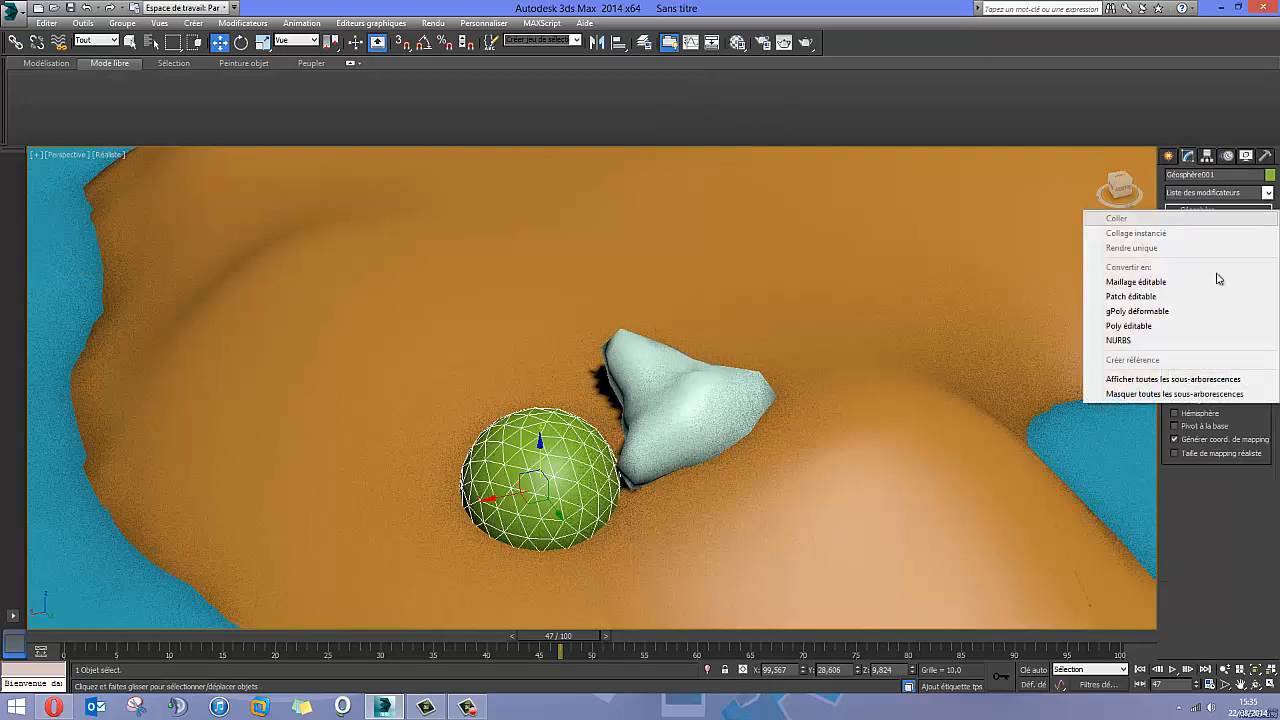
pyautogui.click(1121, 328)
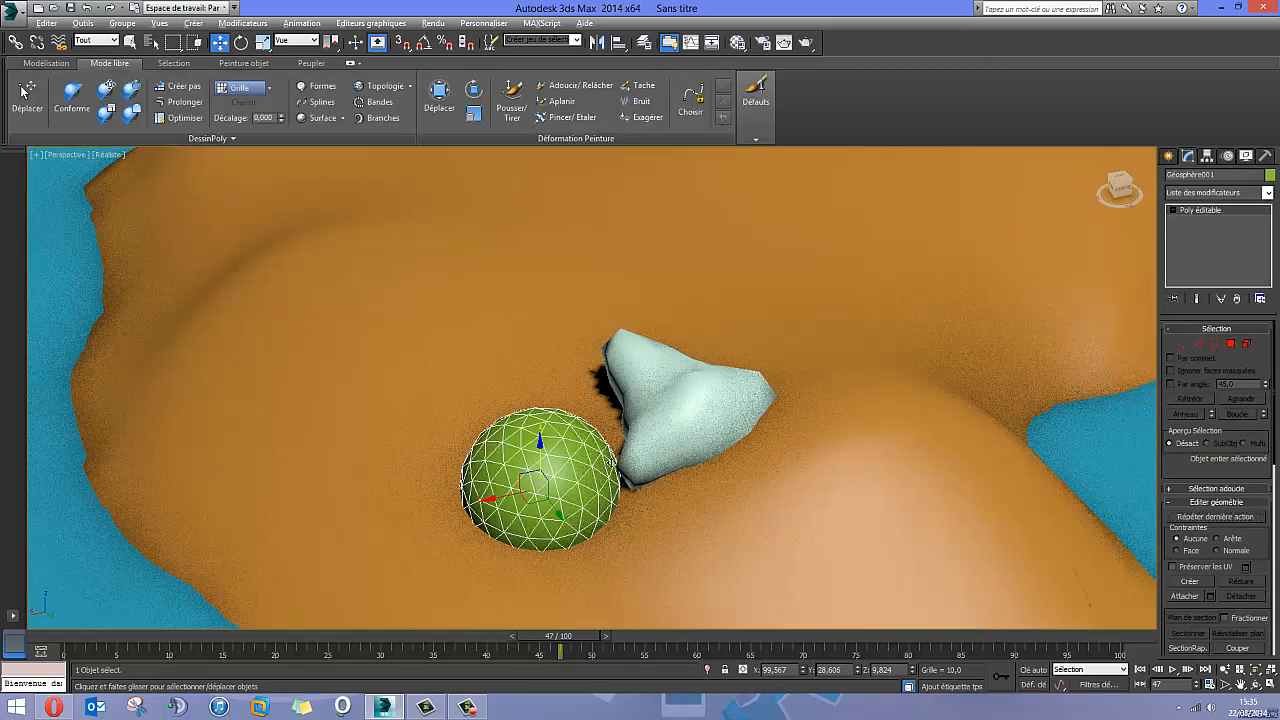
# Sculpt the green geosphere into an irregular rock with Push/Pull strokes around its sides.
pyautogui.keyDown('alt'); pyautogui.moveTo(613, 461); pyautogui.dragTo(561, 285, button='middle'); pyautogui.keyUp('alt')
pyautogui.click(522, 108)
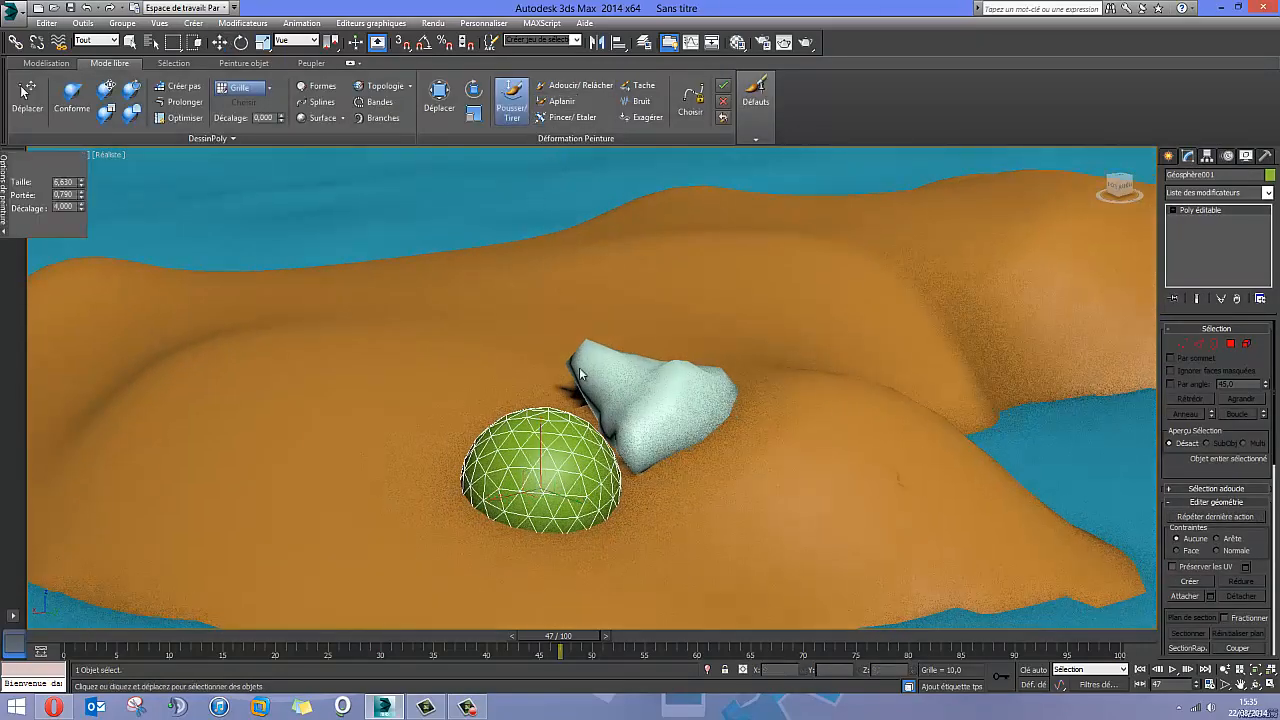
pyautogui.moveTo(616, 426)
pyautogui.keyDown('alt'); pyautogui.mouseDown(button='middle')
pyautogui.moveTo(536, 446)
pyautogui.moveTo(517, 513)
pyautogui.mouseUp(button='middle'); pyautogui.keyUp('alt')
pyautogui.moveTo(547, 525); pyautogui.dragTo(466, 506)
pyautogui.keyDown('alt'); pyautogui.moveTo(466, 506); pyautogui.dragTo(566, 514, button='middle'); pyautogui.keyUp('alt')
pyautogui.moveTo(510, 524)
pyautogui.mouseDown()
pyautogui.moveTo(483, 551)
pyautogui.moveTo(426, 473)
pyautogui.mouseUp()
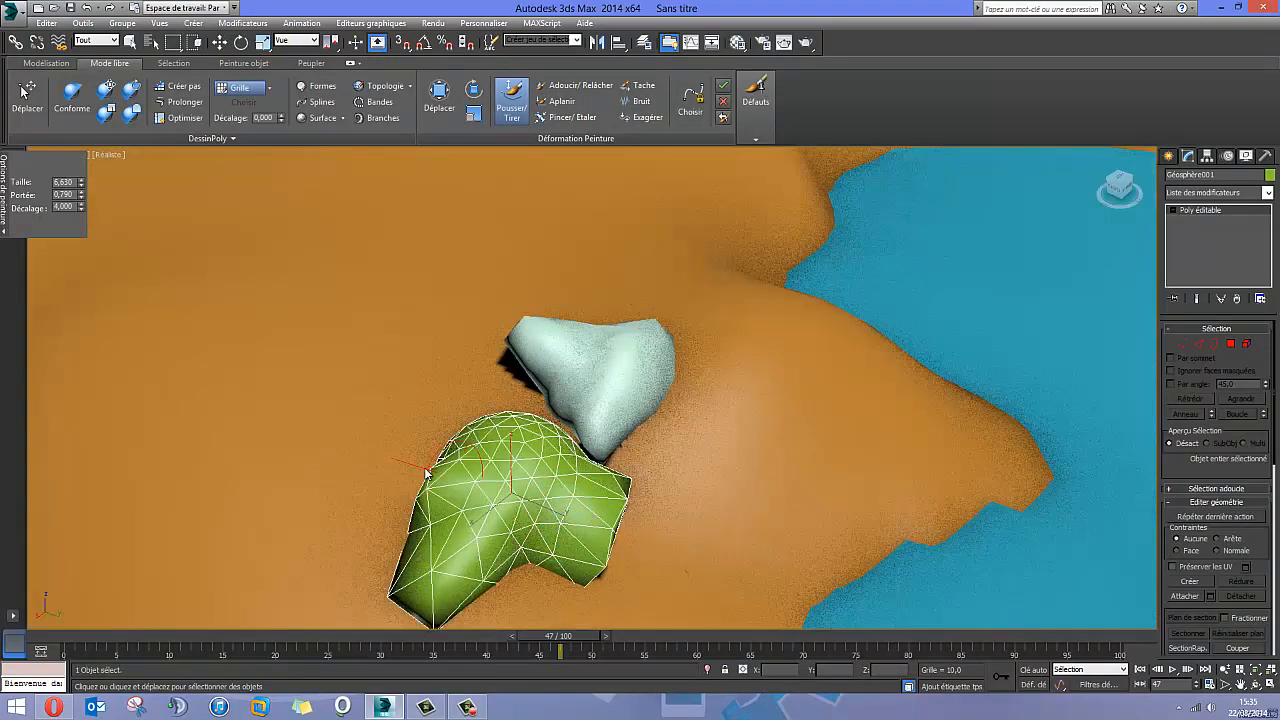
pyautogui.moveTo(546, 580)
pyautogui.mouseDown()
pyautogui.moveTo(528, 486)
pyautogui.moveTo(471, 445)
pyautogui.mouseUp()
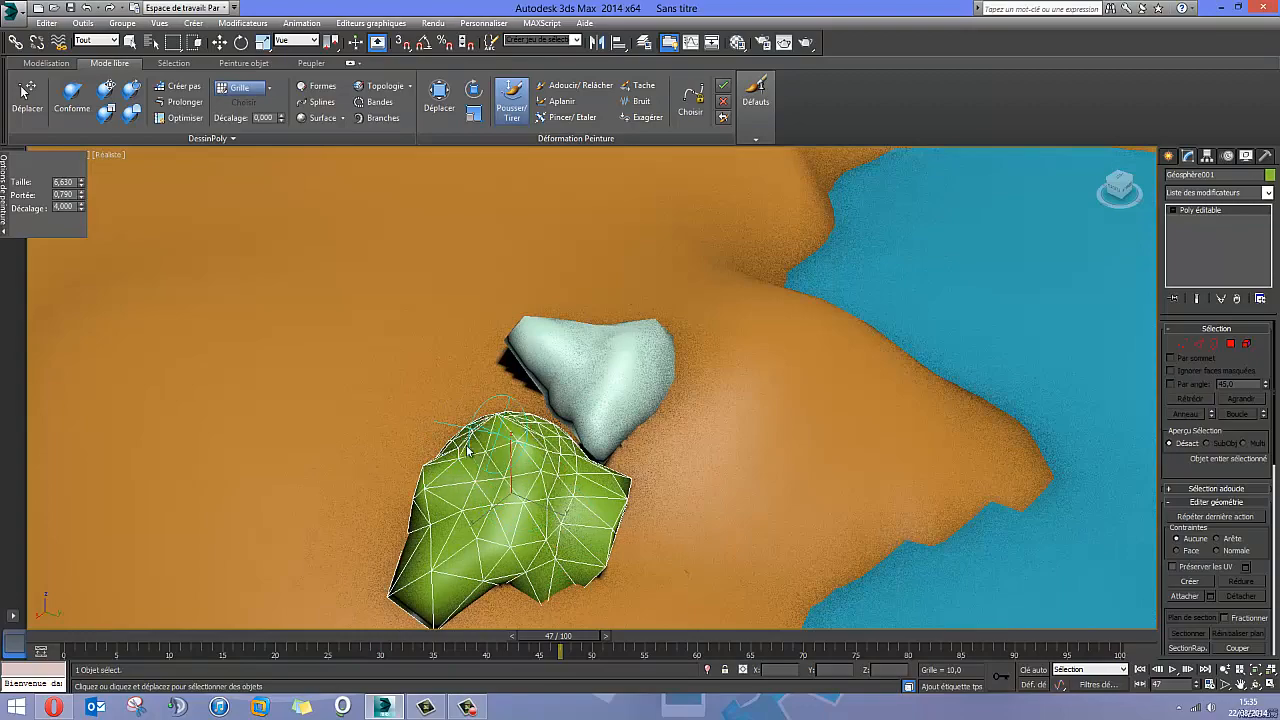
pyautogui.moveTo(471, 445)
pyautogui.keyDown('alt'); pyautogui.mouseDown(button='middle')
pyautogui.moveTo(597, 488)
pyautogui.moveTo(514, 494)
pyautogui.mouseUp(button='middle'); pyautogui.keyUp('alt')
pyautogui.moveTo(480, 510)
pyautogui.mouseDown()
pyautogui.moveTo(448, 540)
pyautogui.moveTo(402, 488)
pyautogui.moveTo(434, 463)
pyautogui.moveTo(384, 500)
pyautogui.moveTo(395, 540)
pyautogui.mouseUp()
pyautogui.moveTo(480, 512)
pyautogui.keyDown('alt'); pyautogui.mouseDown(button='middle')
pyautogui.moveTo(326, 432)
pyautogui.moveTo(453, 254)
pyautogui.mouseUp(button='middle'); pyautogui.keyUp('alt')
# Smooth the green rock's protruding edges with Relax/Soften strokes, then end the brush and deselect the rock.
pyautogui.click(566, 86)
pyautogui.moveTo(402, 520)
pyautogui.mouseDown()
pyautogui.moveTo(378, 604)
pyautogui.moveTo(520, 608)
pyautogui.moveTo(606, 560)
pyautogui.moveTo(540, 395)
pyautogui.moveTo(438, 440)
pyautogui.mouseUp()
pyautogui.moveTo(582, 428); pyautogui.dragTo(624, 480)
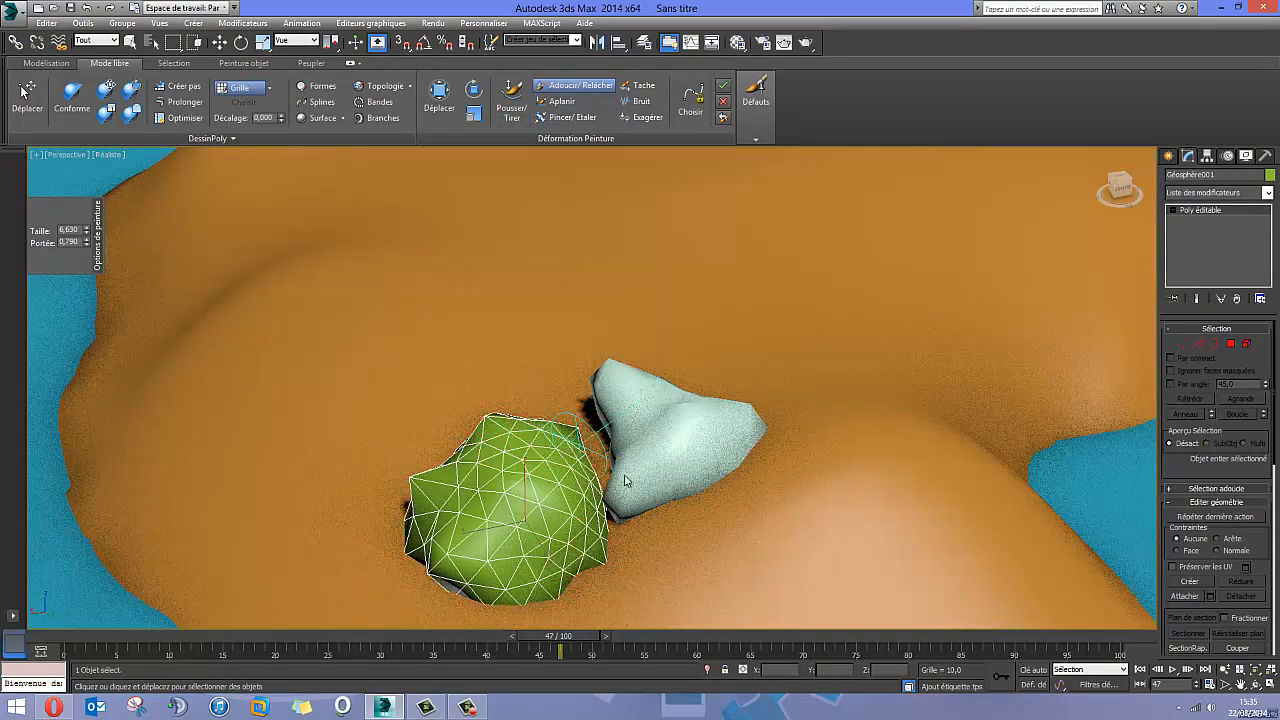
pyautogui.keyDown('alt'); pyautogui.moveTo(470, 585); pyautogui.dragTo(465, 520, button='middle'); pyautogui.keyUp('alt')
pyautogui.keyDown('alt'); pyautogui.moveTo(866, 259); pyautogui.dragTo(643, 470, button='middle'); pyautogui.keyUp('alt')
pyautogui.keyDown('alt'); pyautogui.moveTo(806, 227); pyautogui.dragTo(765, 333, button='middle'); pyautogui.keyUp('alt')
pyautogui.click(1167, 157)
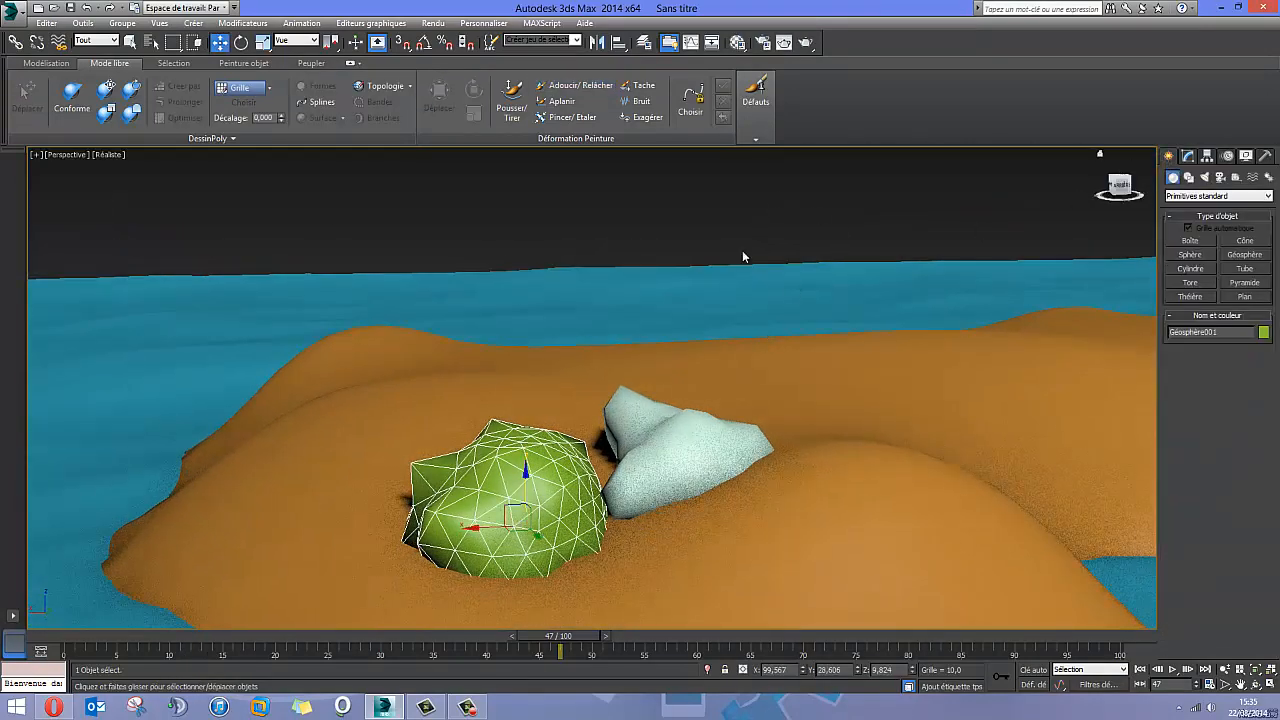
pyautogui.click(742, 250)
# Place an AEC Extended generic palm (Palmier générique) with AutoGrid on the part of the island away from the rocks.
pyautogui.keyDown('alt'); pyautogui.moveTo(563, 354); pyautogui.dragTo(581, 405, button='middle'); pyautogui.keyUp('alt')
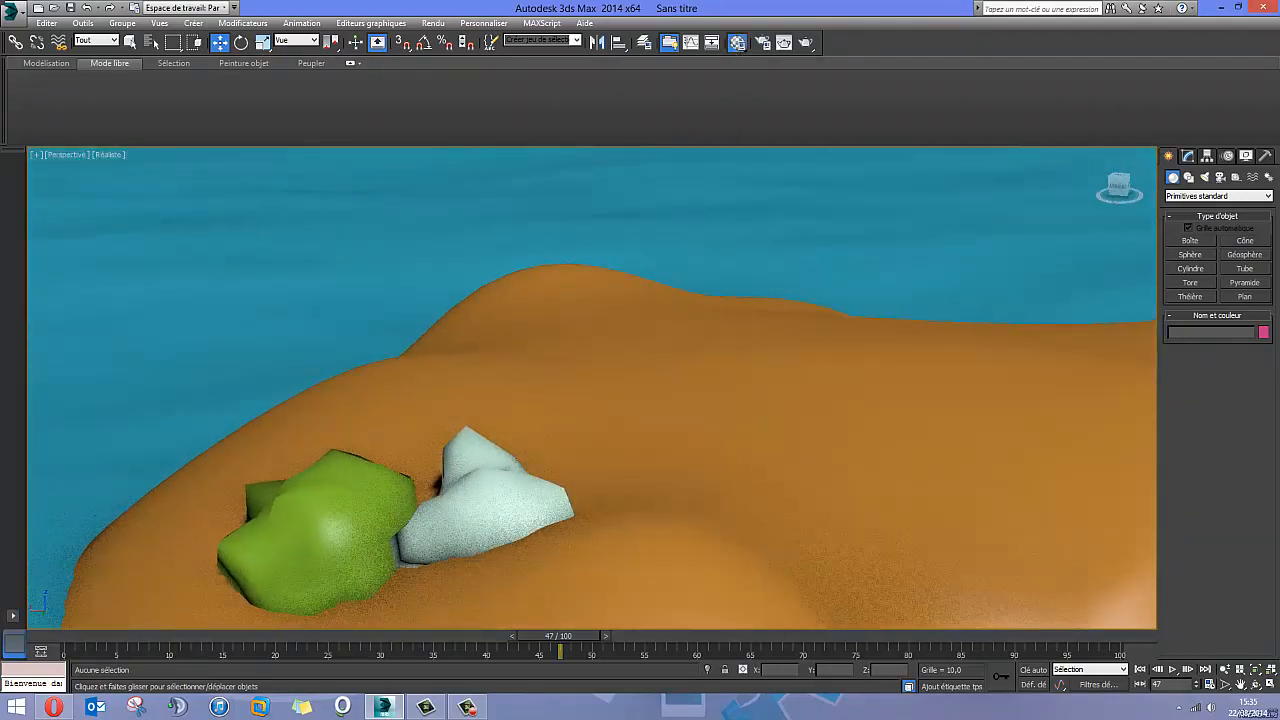
pyautogui.keyDown('alt'); pyautogui.moveTo(554, 409); pyautogui.dragTo(792, 336, button='middle'); pyautogui.keyUp('alt')
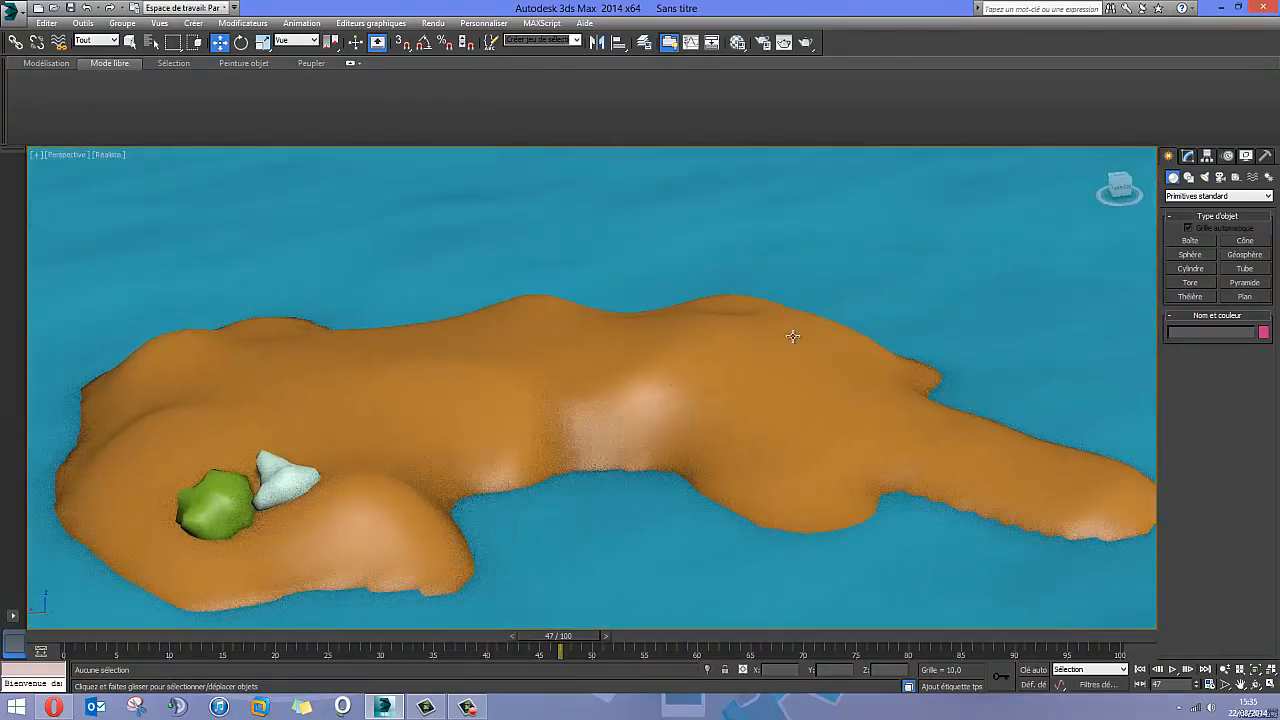
pyautogui.click(1190, 197)
pyautogui.click(1190, 197)
pyautogui.click(1190, 197)
pyautogui.click(1191, 197)
pyautogui.keyDown('alt'); pyautogui.moveTo(619, 371); pyautogui.dragTo(877, 345, button='middle'); pyautogui.keyUp('alt')
pyautogui.click(1197, 197)
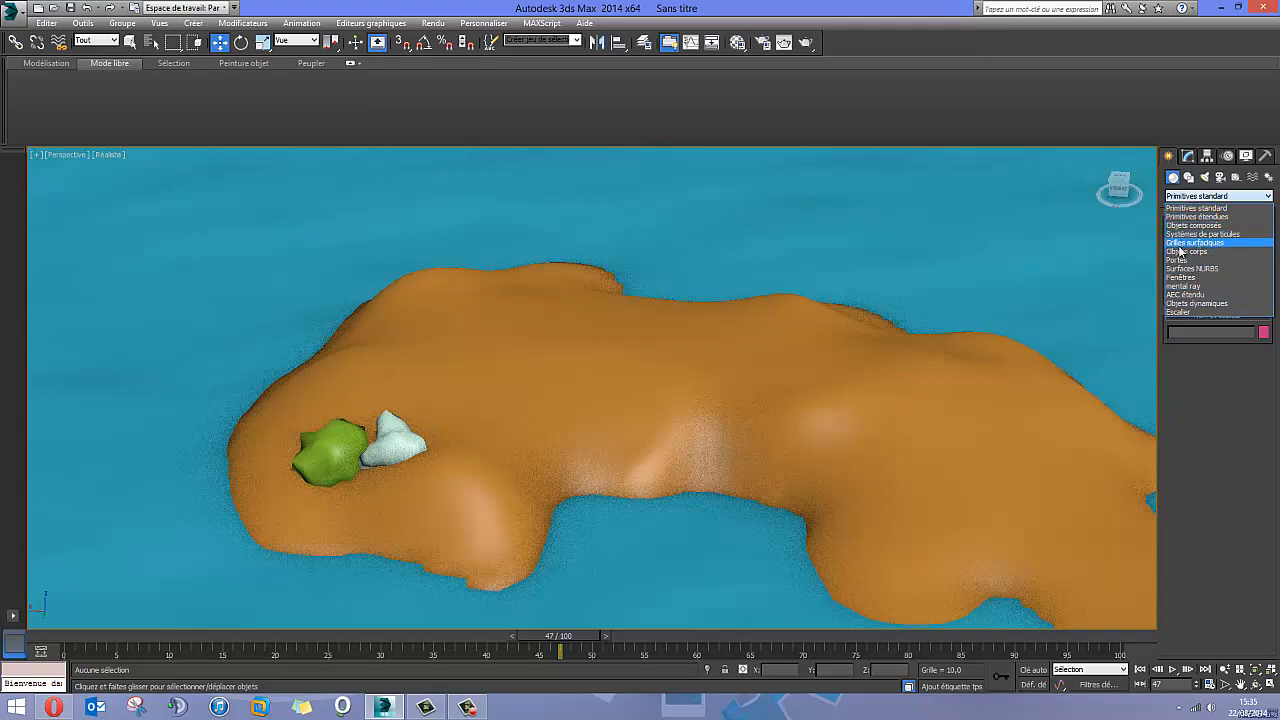
pyautogui.click(1212, 297)
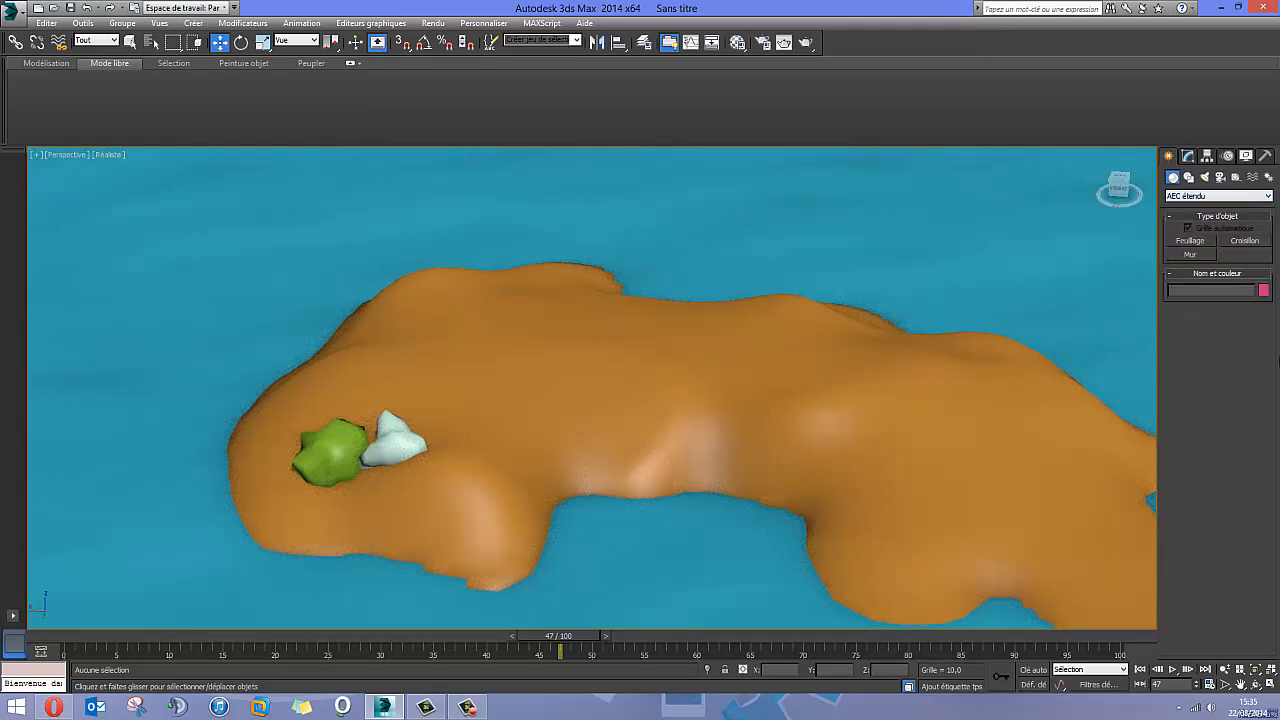
pyautogui.click(1188, 241)
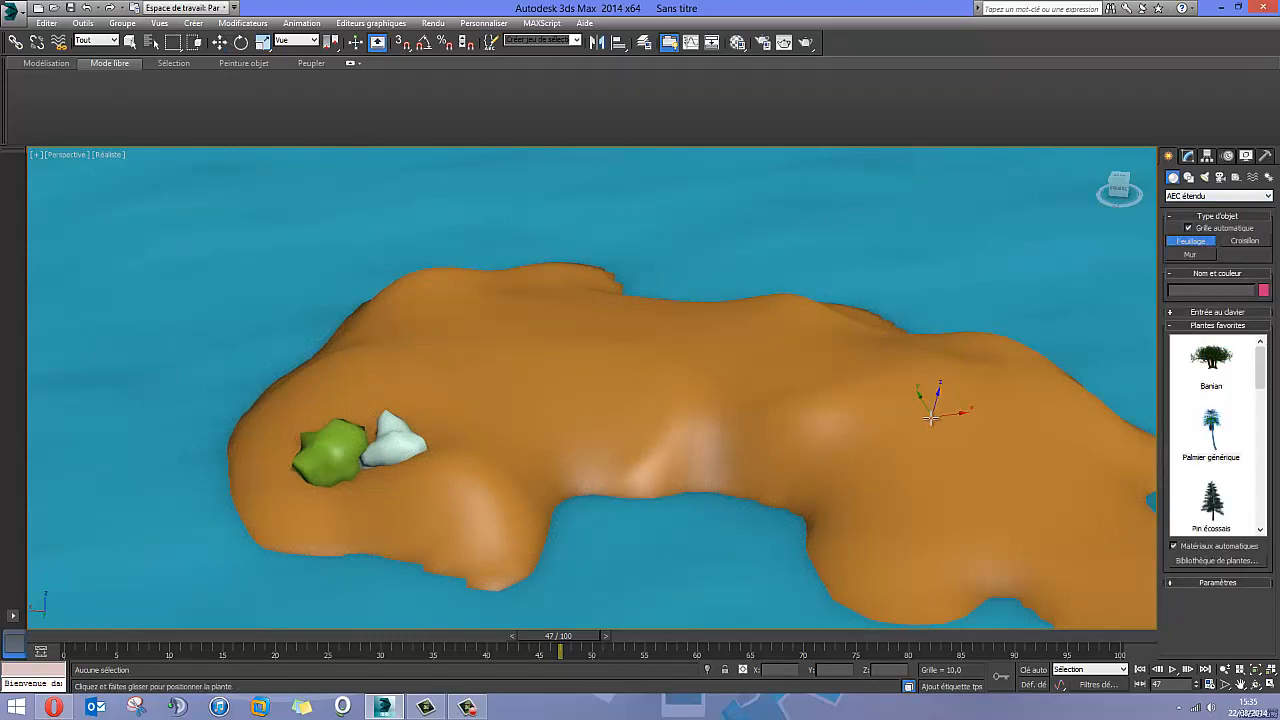
pyautogui.keyDown('alt'); pyautogui.moveTo(931, 418); pyautogui.dragTo(760, 400, button='middle'); pyautogui.keyUp('alt')
pyautogui.scroll(-3, 766, 400)
pyautogui.click(763, 420)
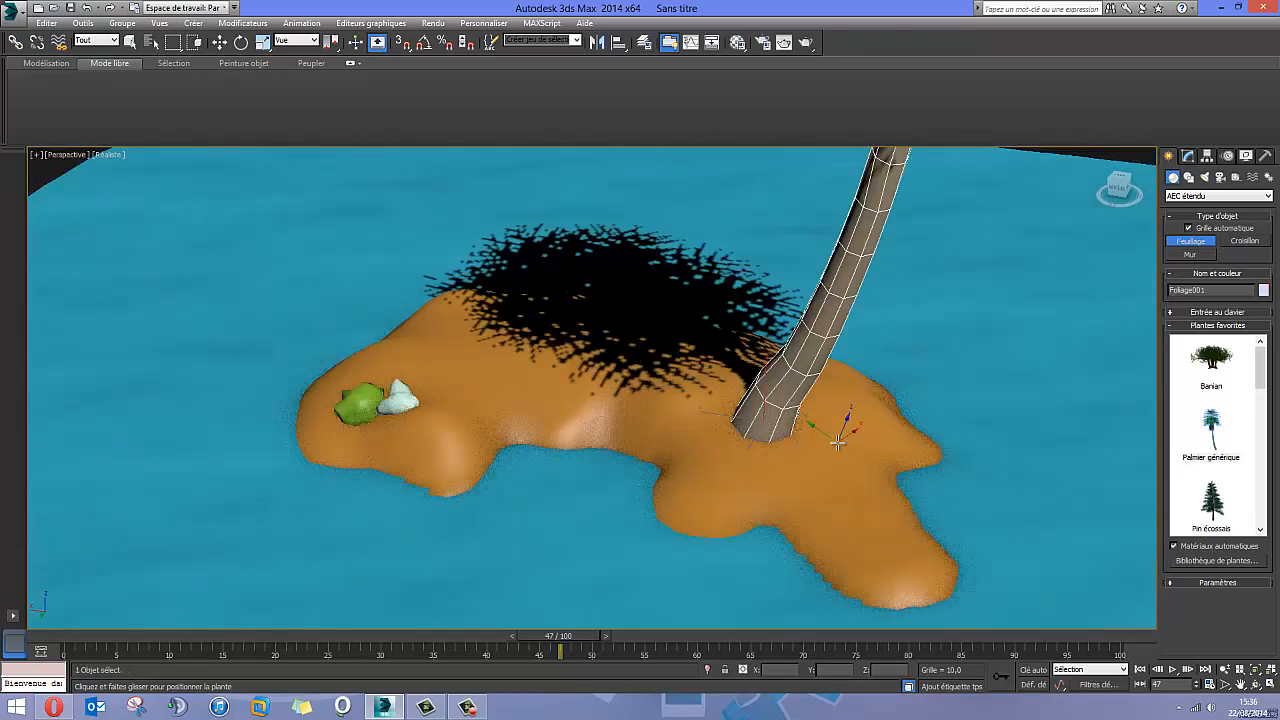
pyautogui.moveTo(838, 442)
pyautogui.keyDown('alt'); pyautogui.mouseDown(button='middle')
pyautogui.moveTo(883, 409)
pyautogui.moveTo(854, 434)
pyautogui.mouseUp(button='middle'); pyautogui.keyUp('alt')
pyautogui.press('w')
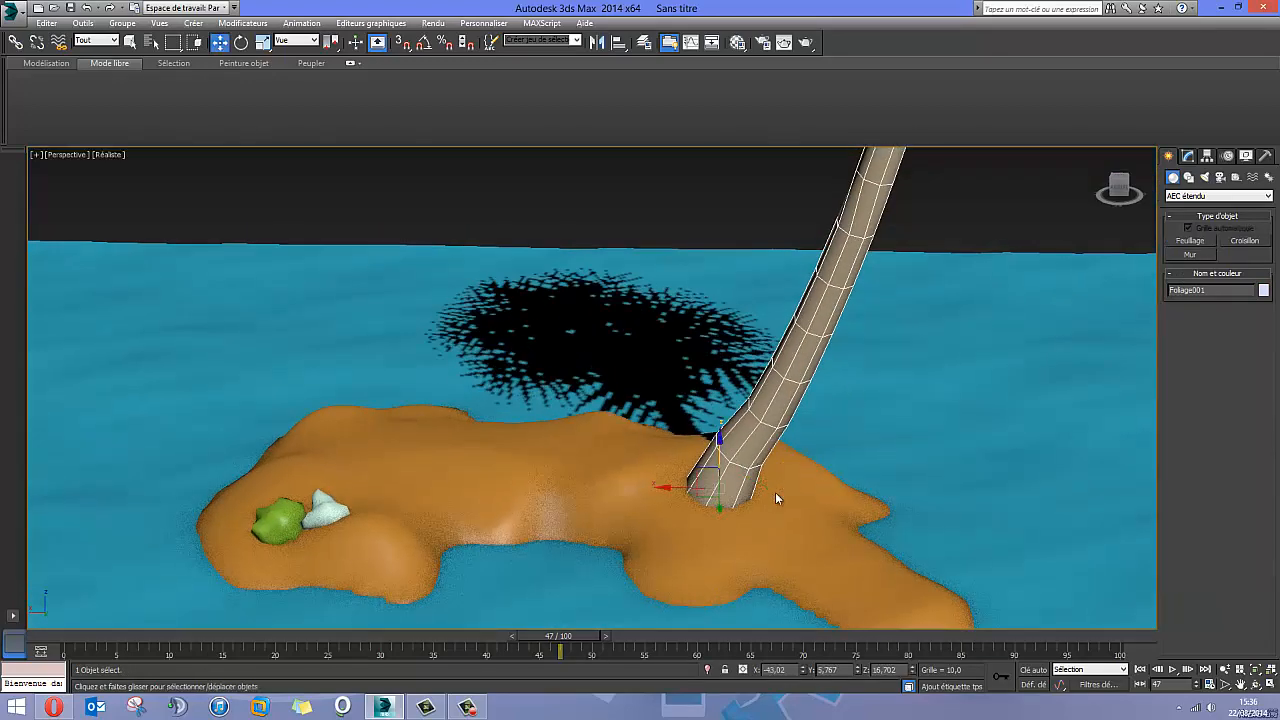
# Scale the palm down uniformly to about 15 % so it suits the island's size.
pyautogui.click(262, 43)
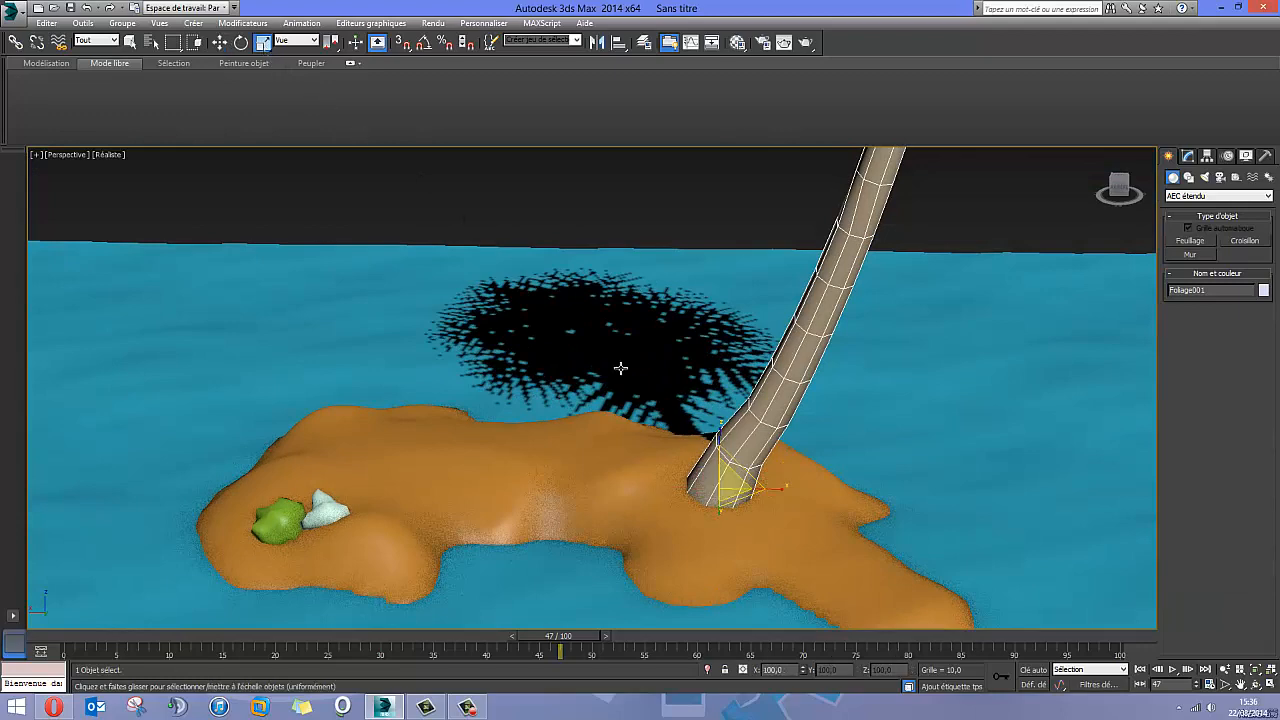
pyautogui.keyDown('alt'); pyautogui.moveTo(733, 481); pyautogui.dragTo(733, 474, button='middle'); pyautogui.keyUp('alt')
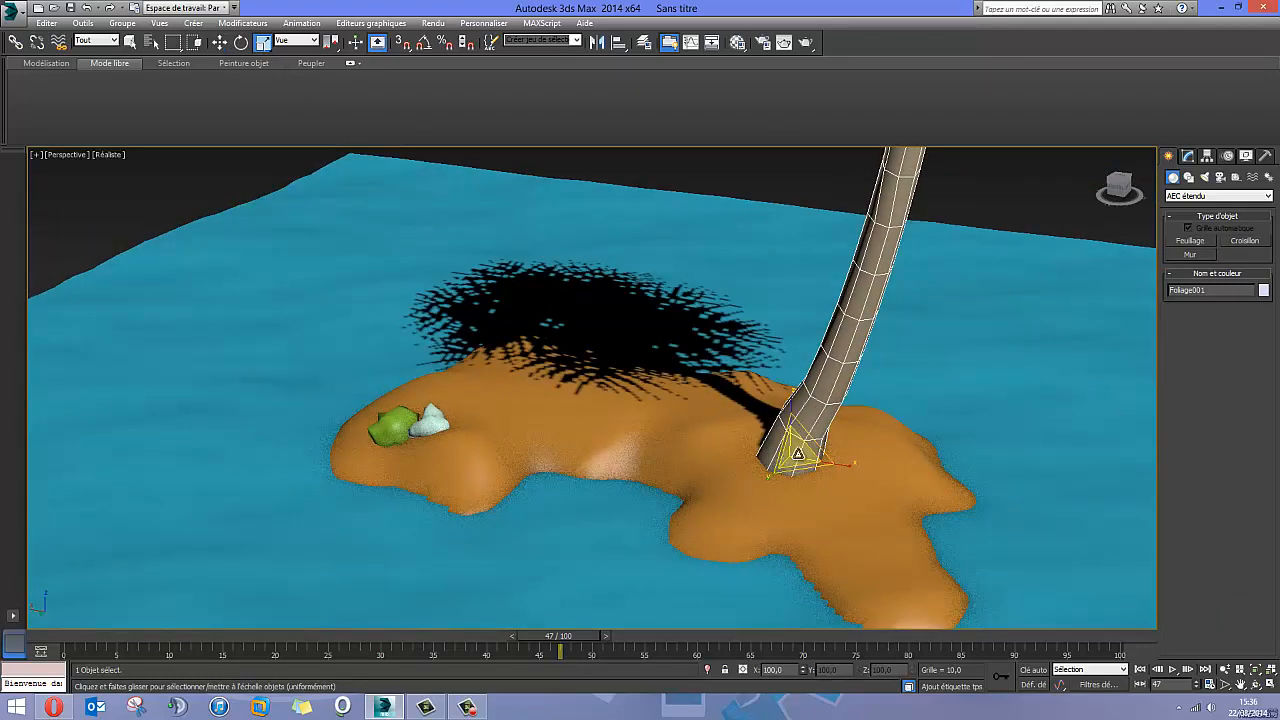
pyautogui.moveTo(794, 452); pyautogui.dragTo(778, 109)
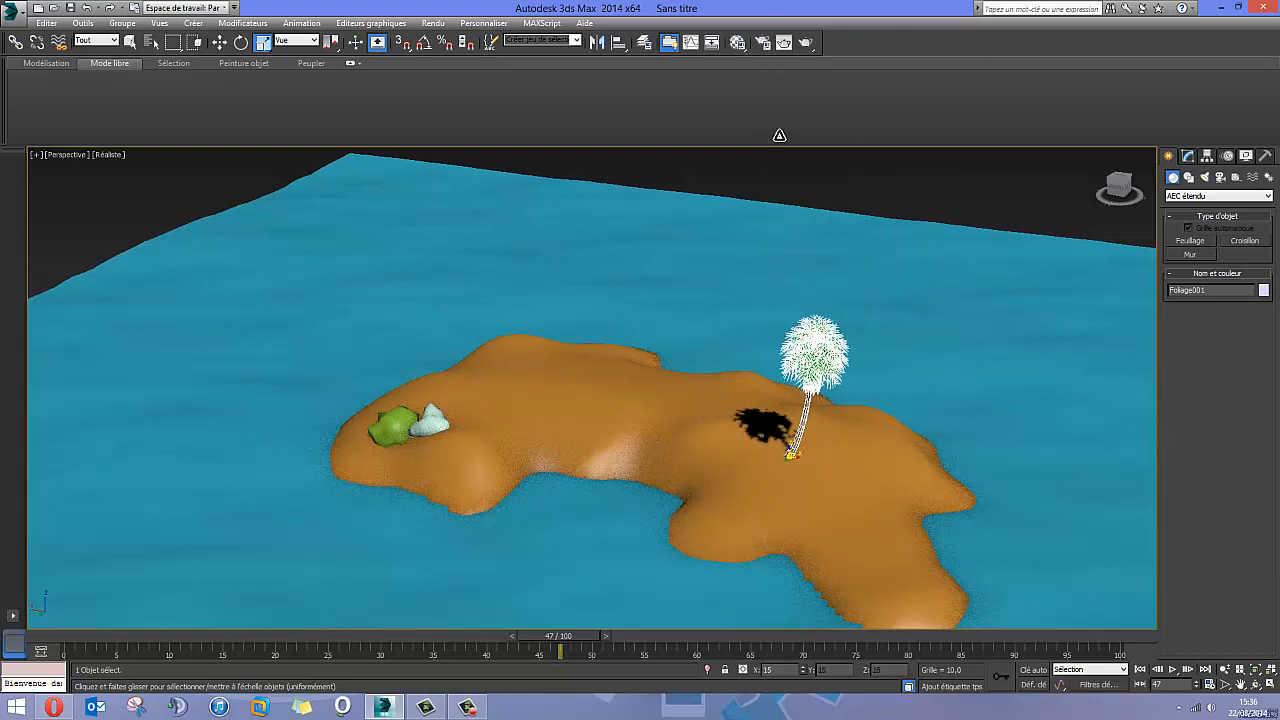
pyautogui.moveTo(767, 66); pyautogui.dragTo(767, 68)
# Rotate the palm to adjust its lean and lower it into the island to Z 13,528.
pyautogui.keyDown('alt'); pyautogui.moveTo(812, 396); pyautogui.dragTo(632, 272, button='middle'); pyautogui.keyUp('alt')
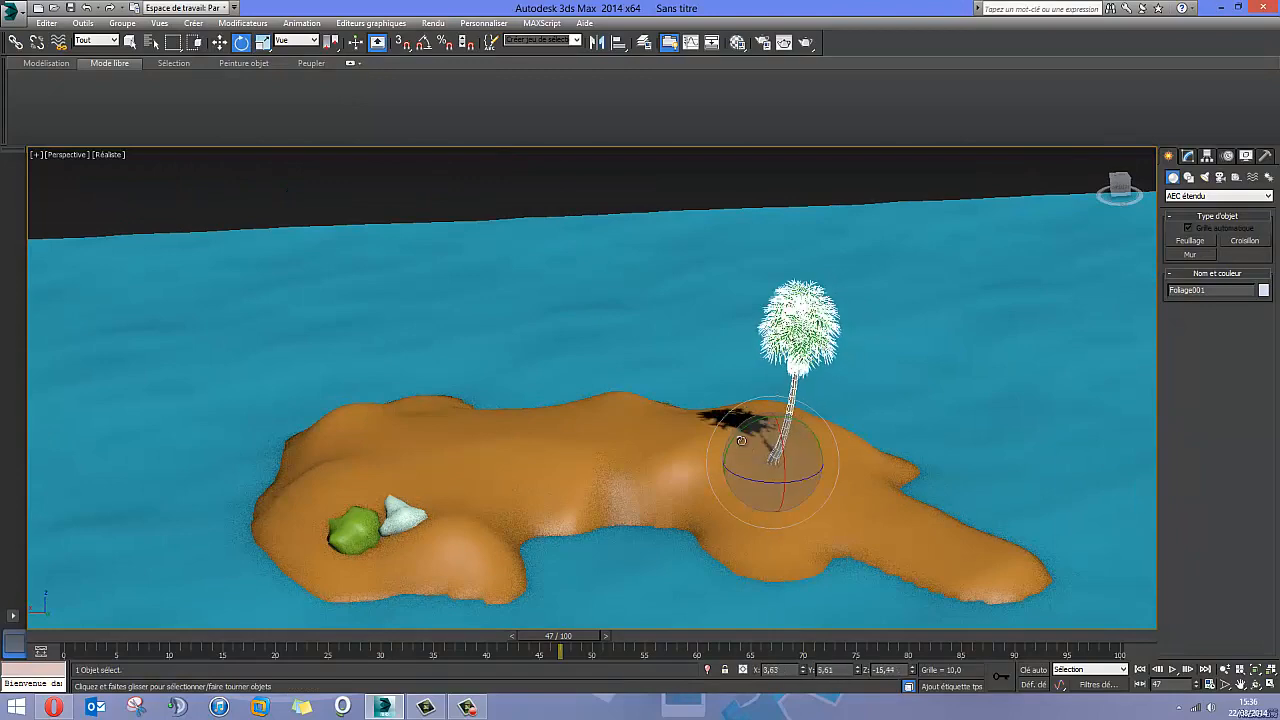
pyautogui.keyDown('alt'); pyautogui.moveTo(645, 422); pyautogui.dragTo(785, 477, button='middle'); pyautogui.keyUp('alt')
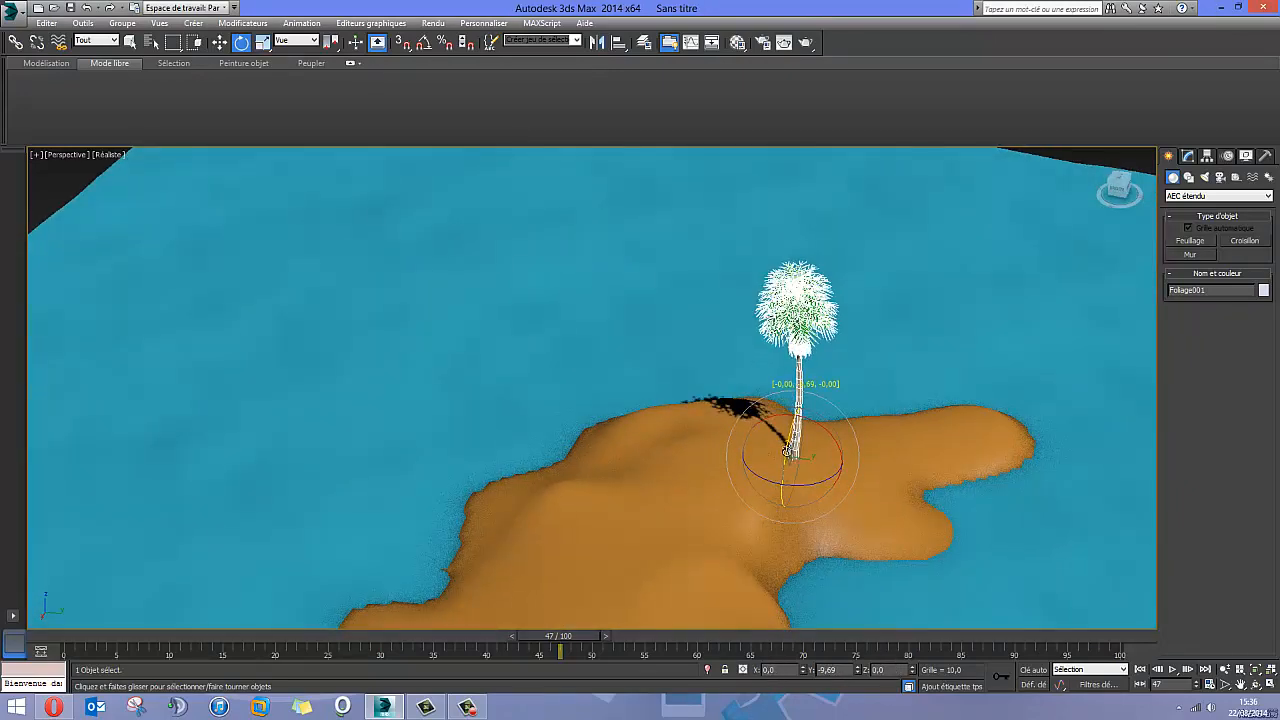
pyautogui.keyDown('alt'); pyautogui.moveTo(828, 429); pyautogui.dragTo(702, 413, button='middle'); pyautogui.keyUp('alt')
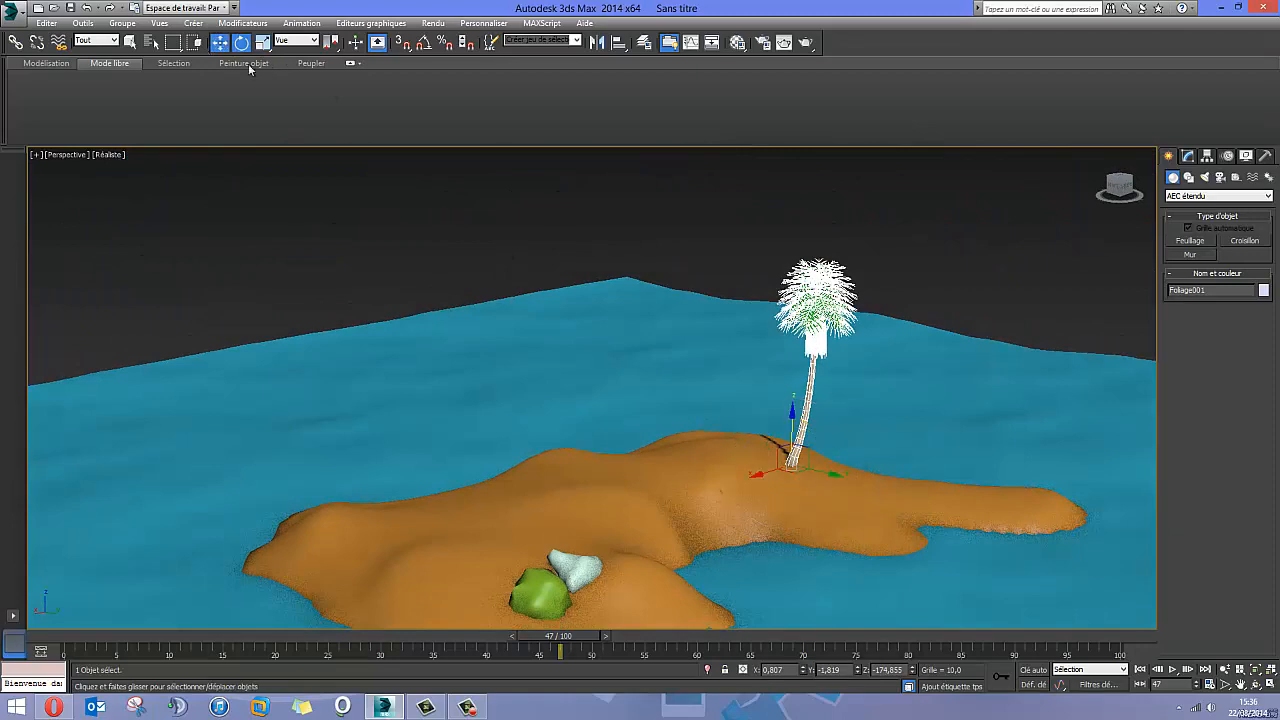
pyautogui.moveTo(791, 428); pyautogui.dragTo(791, 440)
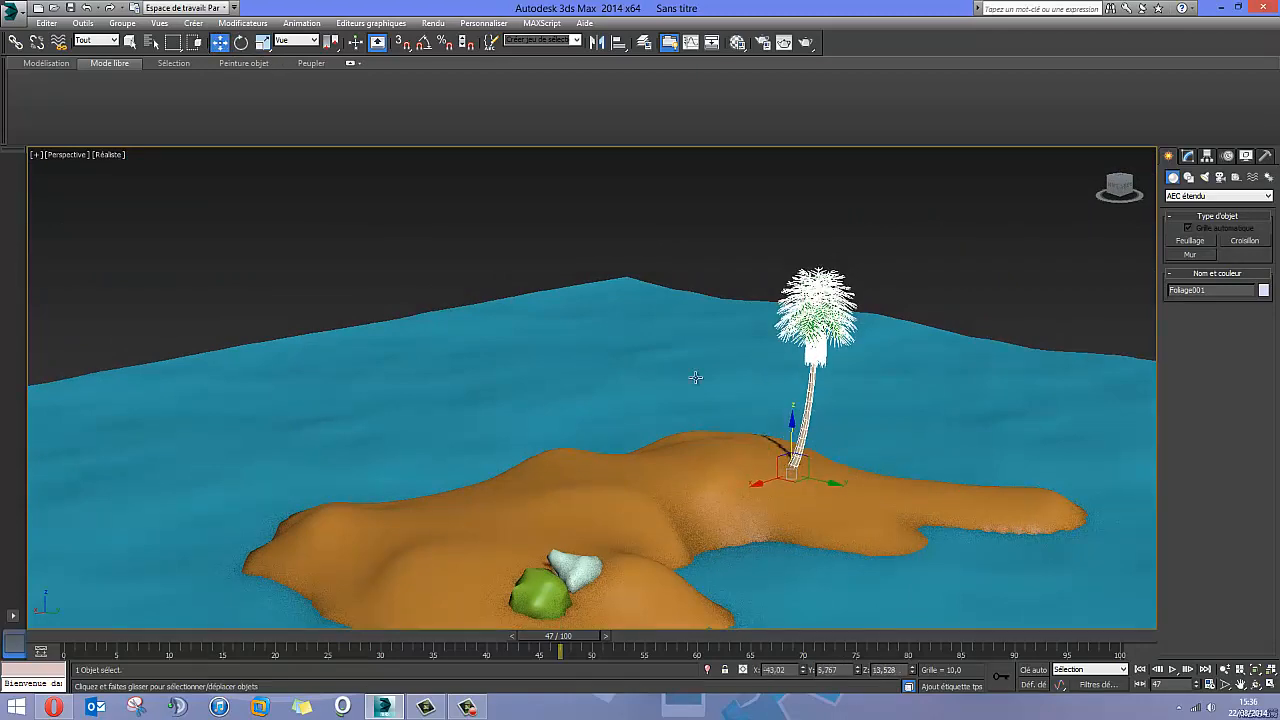
pyautogui.keyDown('alt'); pyautogui.moveTo(694, 377); pyautogui.dragTo(646, 400, button='middle'); pyautogui.keyUp('alt')
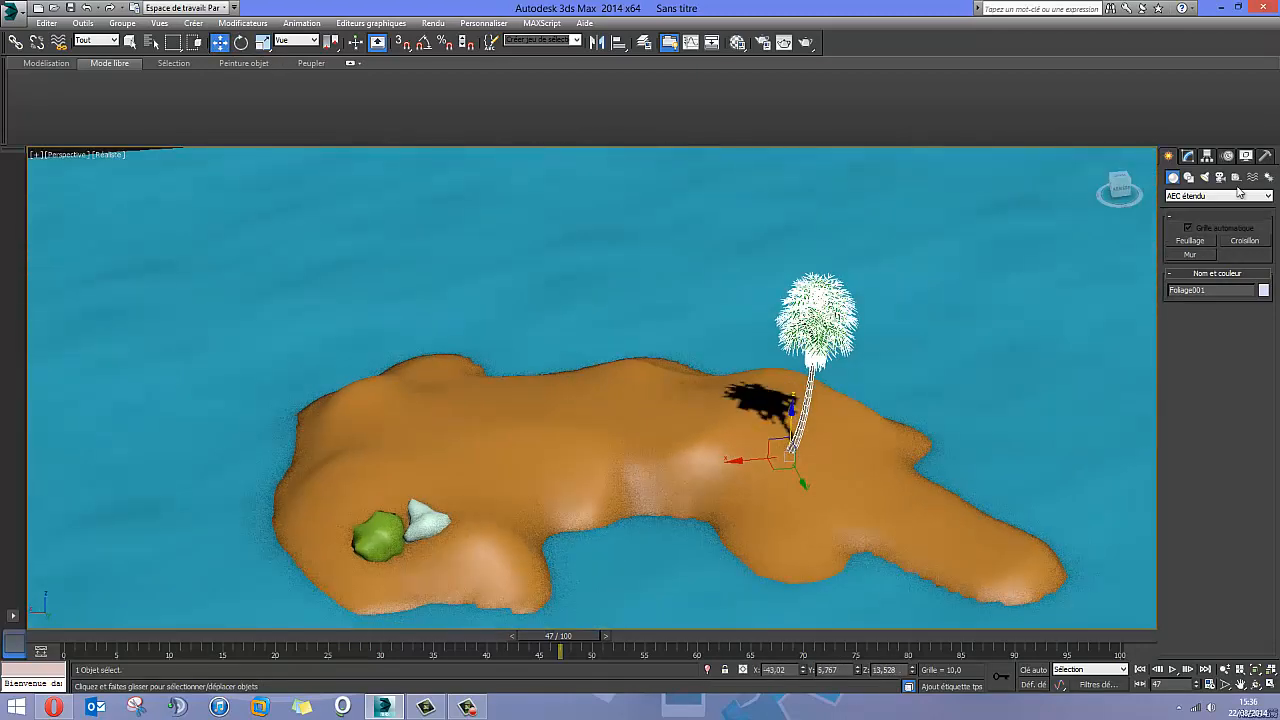
# Place a large yucca (Grand yucca) with AutoGrid on the island between the rocks and the palm, and scale it down uniformly.
pyautogui.click(1189, 241)
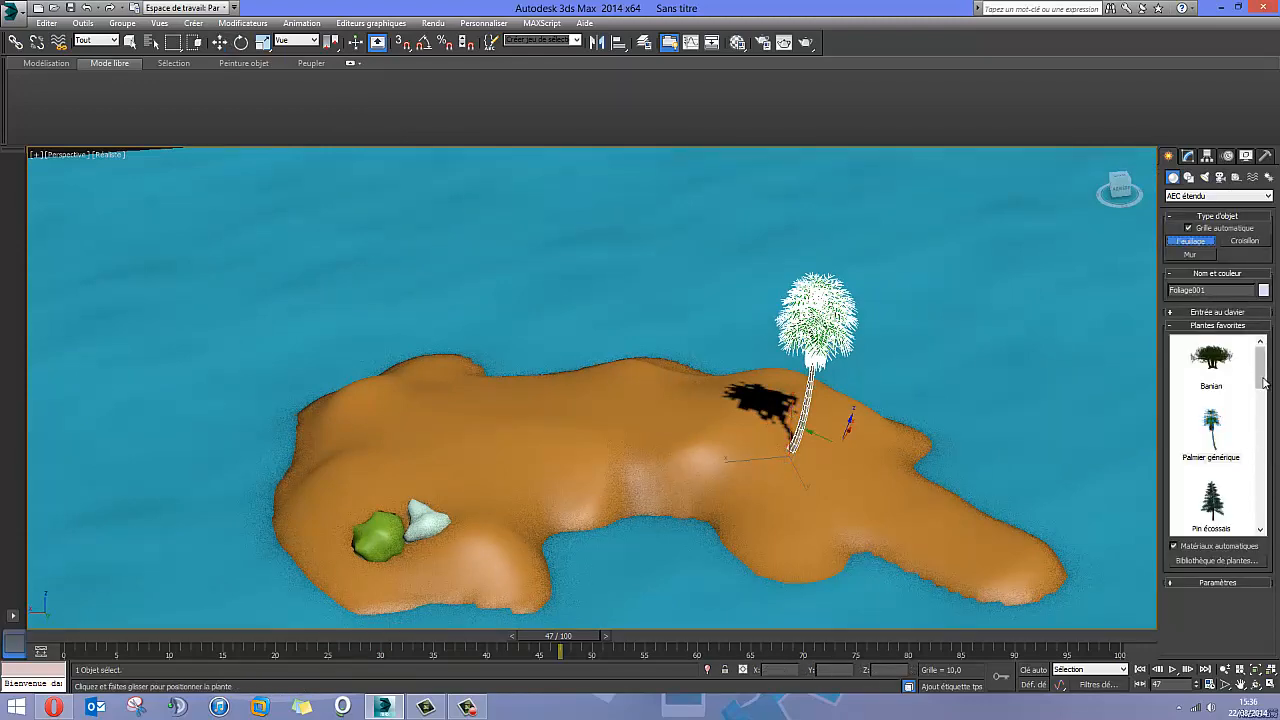
pyautogui.moveTo(1264, 382); pyautogui.dragTo(1264, 505)
pyautogui.click(558, 424)
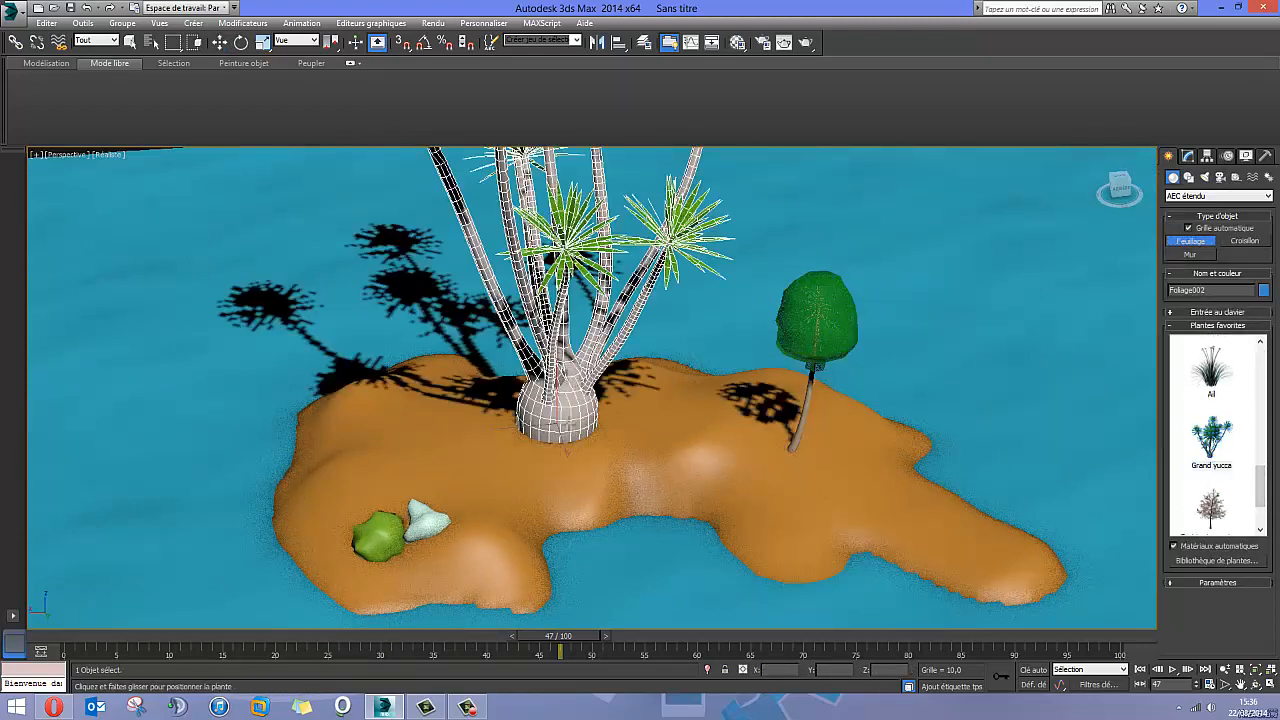
pyautogui.rightClick(667, 415)
pyautogui.press('r')
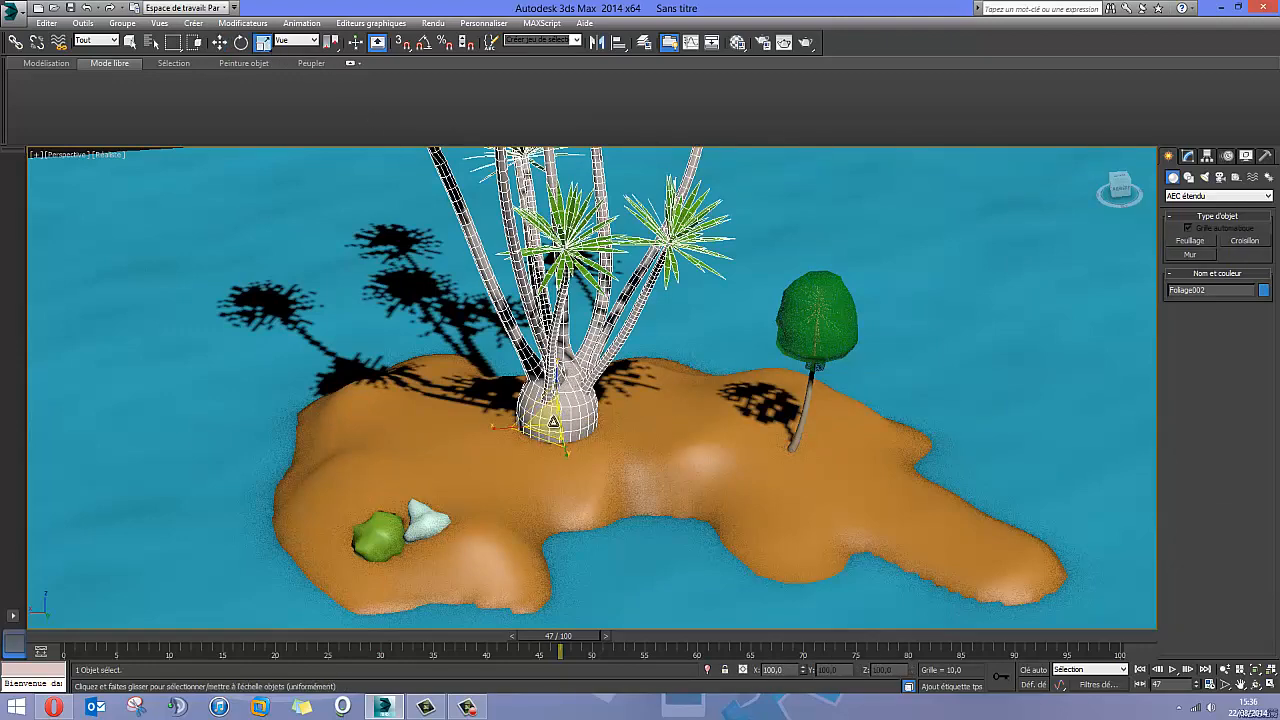
pyautogui.moveTo(553, 422); pyautogui.dragTo(559, 35)
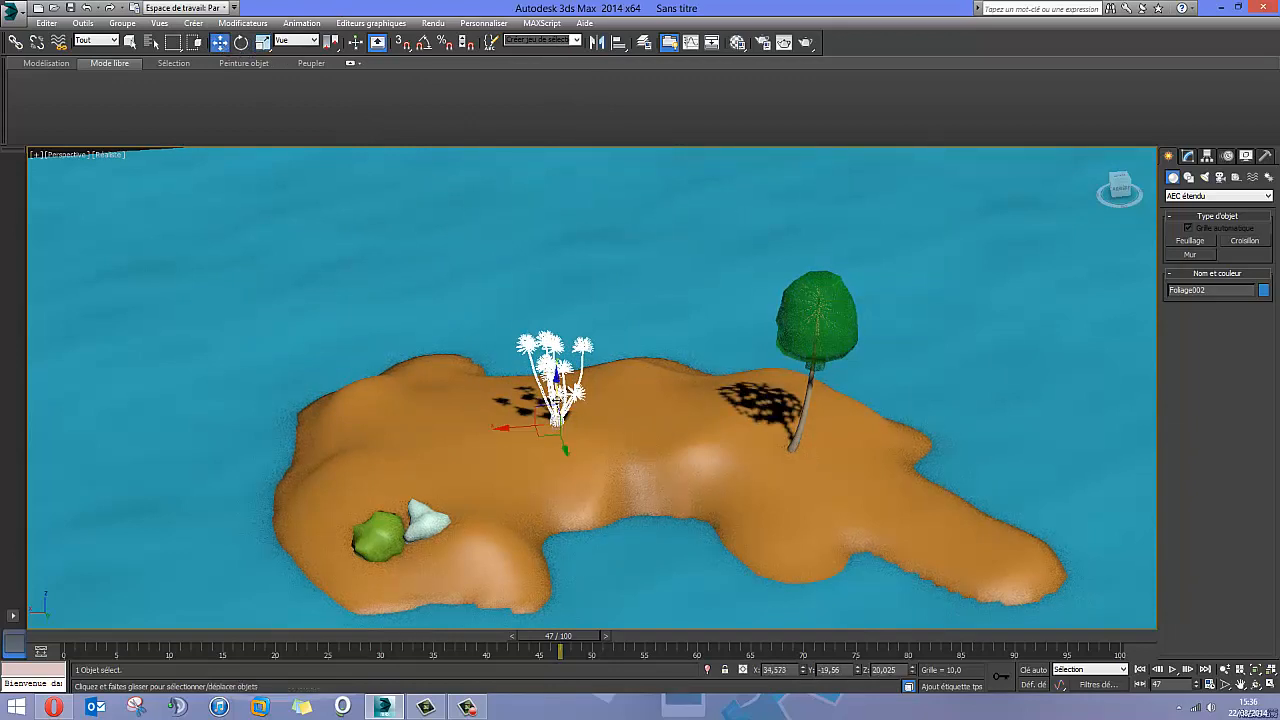
# Select the island terrain, both rocks, the palm and the yucca together, leaving the ocean out of the selection.
pyautogui.keyDown('alt'); pyautogui.moveTo(555, 404); pyautogui.dragTo(588, 466, button='middle'); pyautogui.keyUp('alt')
pyautogui.keyDown('alt'); pyautogui.moveTo(608, 411); pyautogui.dragTo(577, 456, button='middle'); pyautogui.keyUp('alt')
pyautogui.scroll(-5, 600, 432)
pyautogui.scroll(5, 560, 430)
pyautogui.scroll(-15, 678, 432)
pyautogui.click(555, 507)
pyautogui.scroll(5, 560, 505)
pyautogui.scroll(-3, 590, 502)
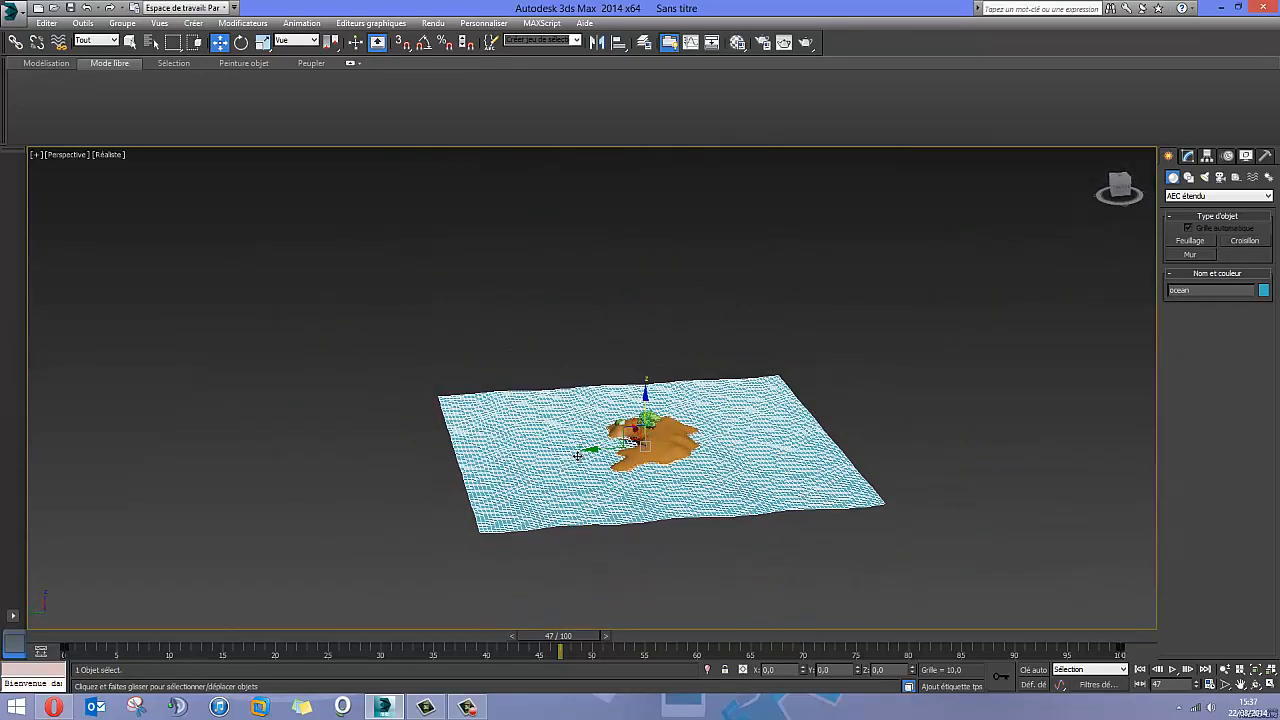
pyautogui.moveTo(708, 507); pyautogui.dragTo(705, 505)
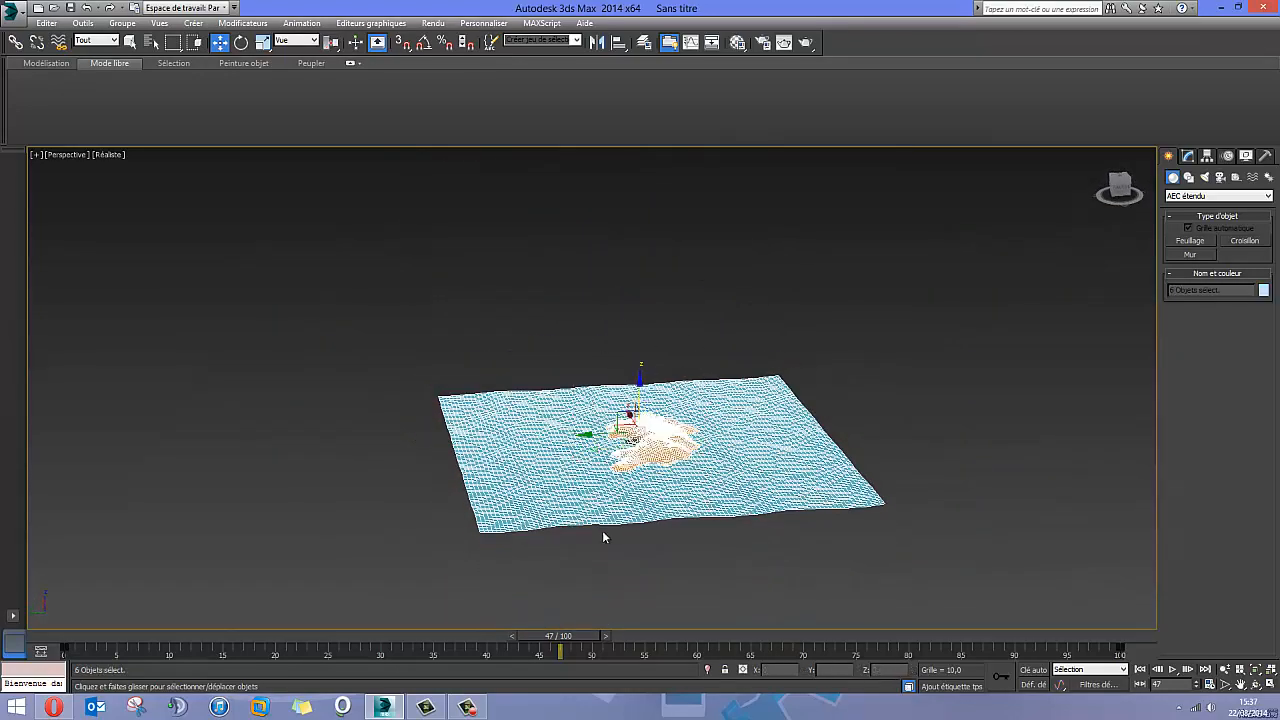
pyautogui.keyDown('alt'); pyautogui.click(513, 528); pyautogui.keyUp('alt')
pyautogui.scroll(6, 600, 520)
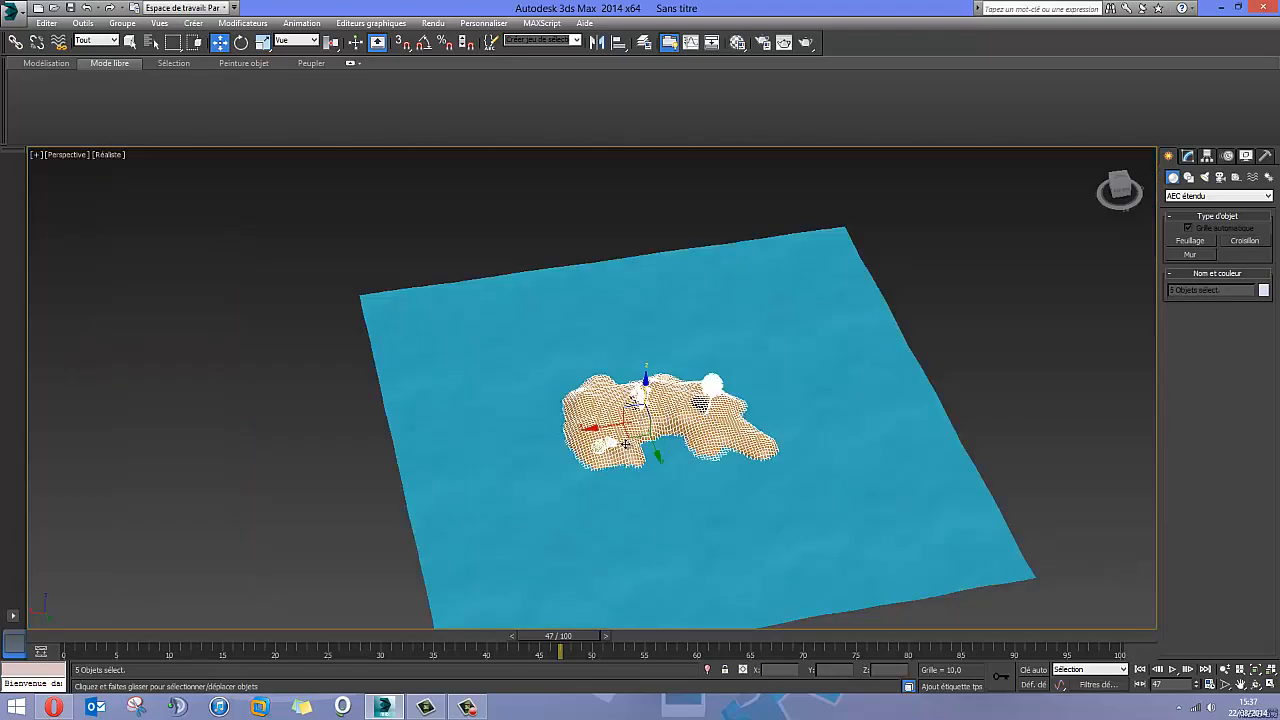
pyautogui.keyDown('alt'); pyautogui.moveTo(625, 444); pyautogui.dragTo(545, 400, button='middle'); pyautogui.keyUp('alt')
pyautogui.scroll(5, 545, 430)
pyautogui.scroll(-3, 545, 430)
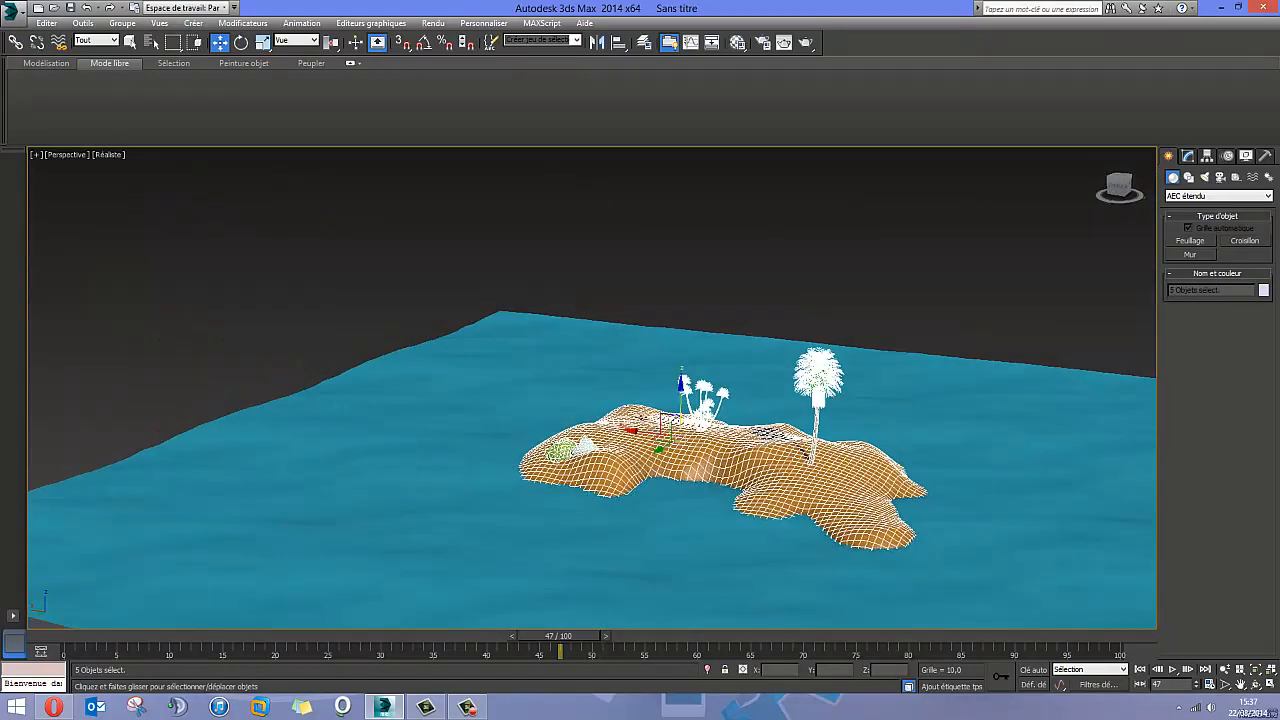
# Scale the selected island objects uniformly to about 86 %, lower them until the island's base sits in the water, and clear the selection.
pyautogui.scroll(-5, 681, 491)
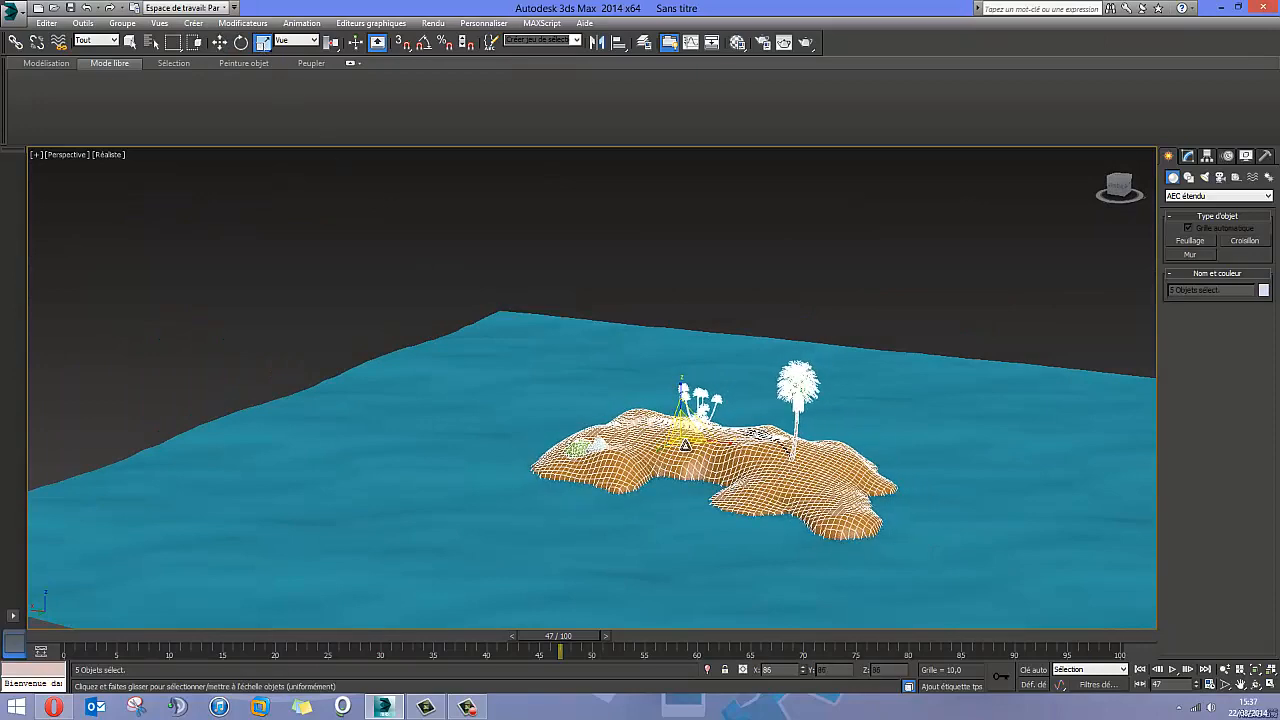
pyautogui.keyDown('alt'); pyautogui.moveTo(681, 491); pyautogui.dragTo(691, 464, button='middle'); pyautogui.keyUp('alt')
pyautogui.scroll(6, 703, 461)
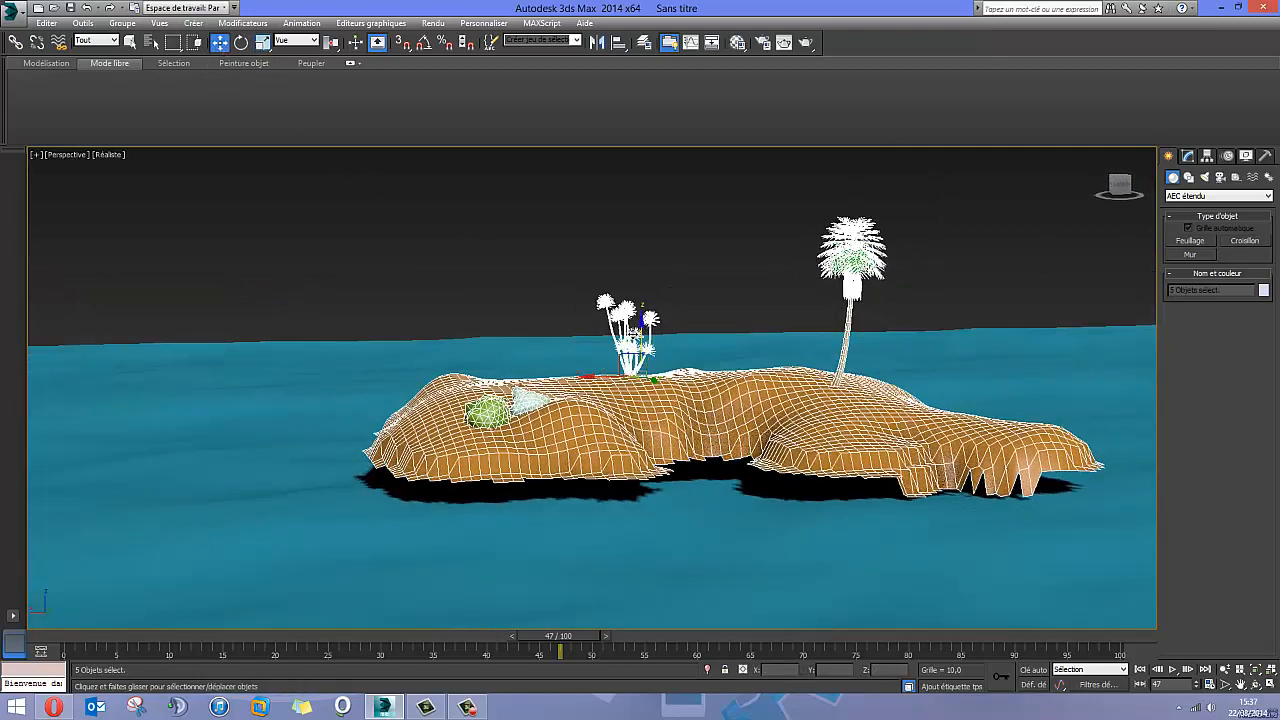
pyautogui.moveTo(640, 320); pyautogui.dragTo(640, 366)
pyautogui.keyDown('alt'); pyautogui.moveTo(641, 368); pyautogui.dragTo(782, 476, button='middle'); pyautogui.keyUp('alt')
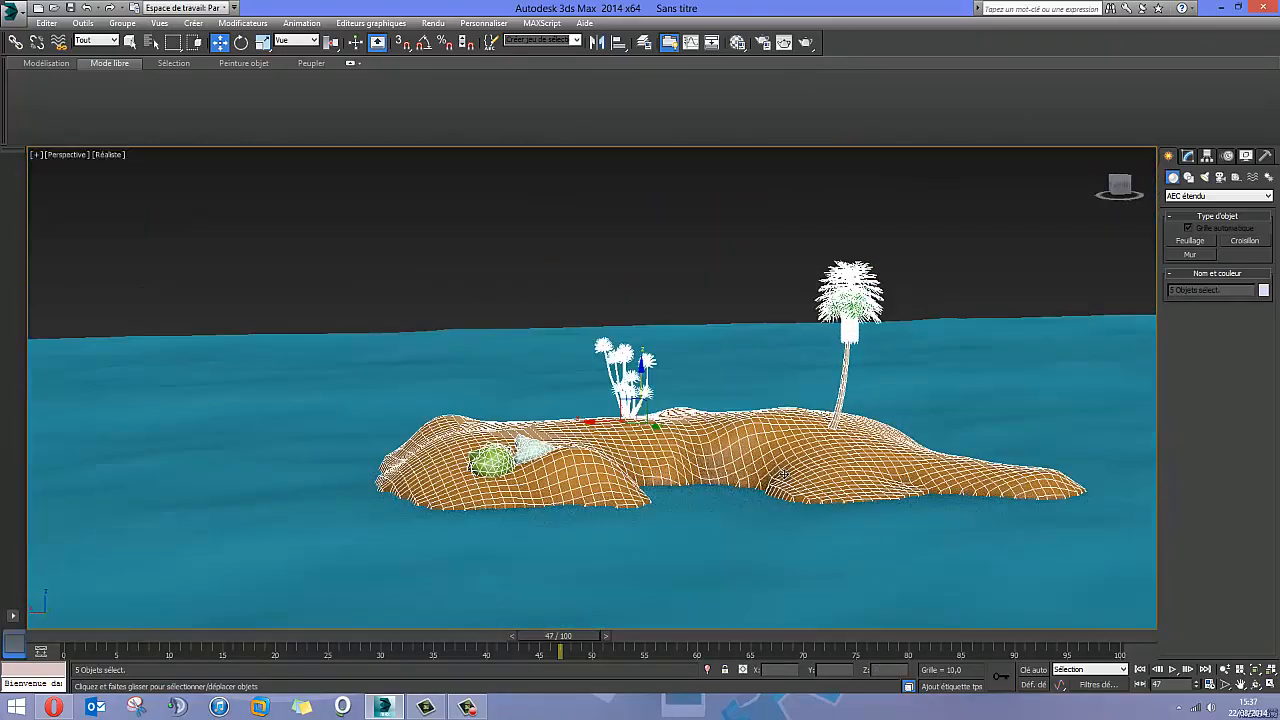
pyautogui.click(615, 241)
pyautogui.keyDown('alt'); pyautogui.moveTo(657, 460); pyautogui.dragTo(600, 390, button='middle'); pyautogui.keyUp('alt')
pyautogui.scroll(-5, 616, 467)
pyautogui.scroll(-3, 664, 464)
pyautogui.scroll(2, 603, 395)
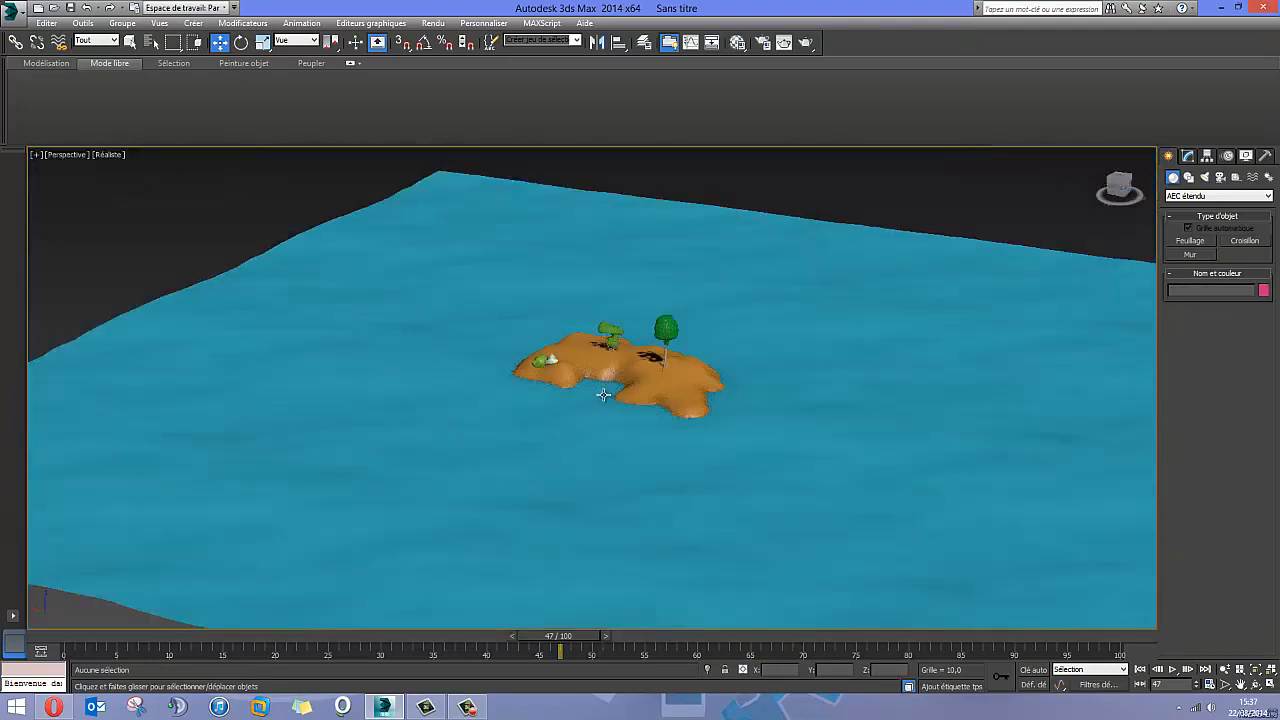
# Open the compact Material Editor beside the island and check which material types are available for the first material slot.
pyautogui.click(737, 44)
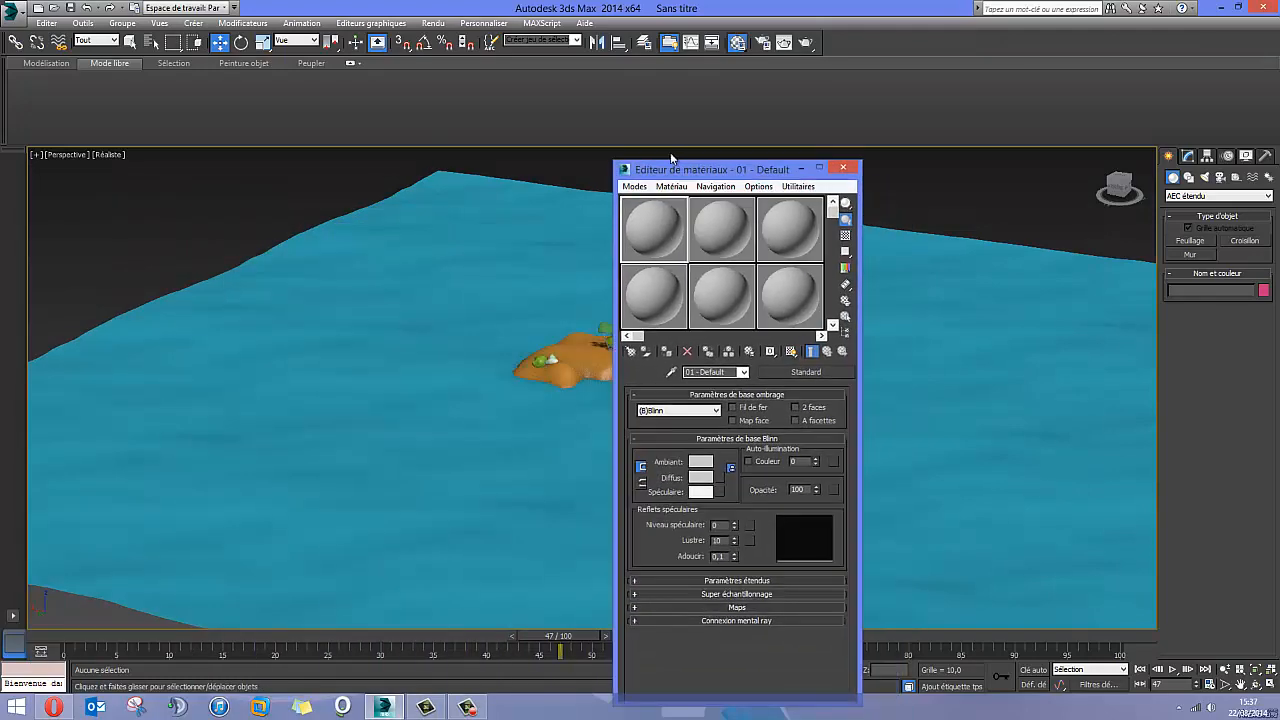
pyautogui.moveTo(721, 172); pyautogui.dragTo(645, 152)
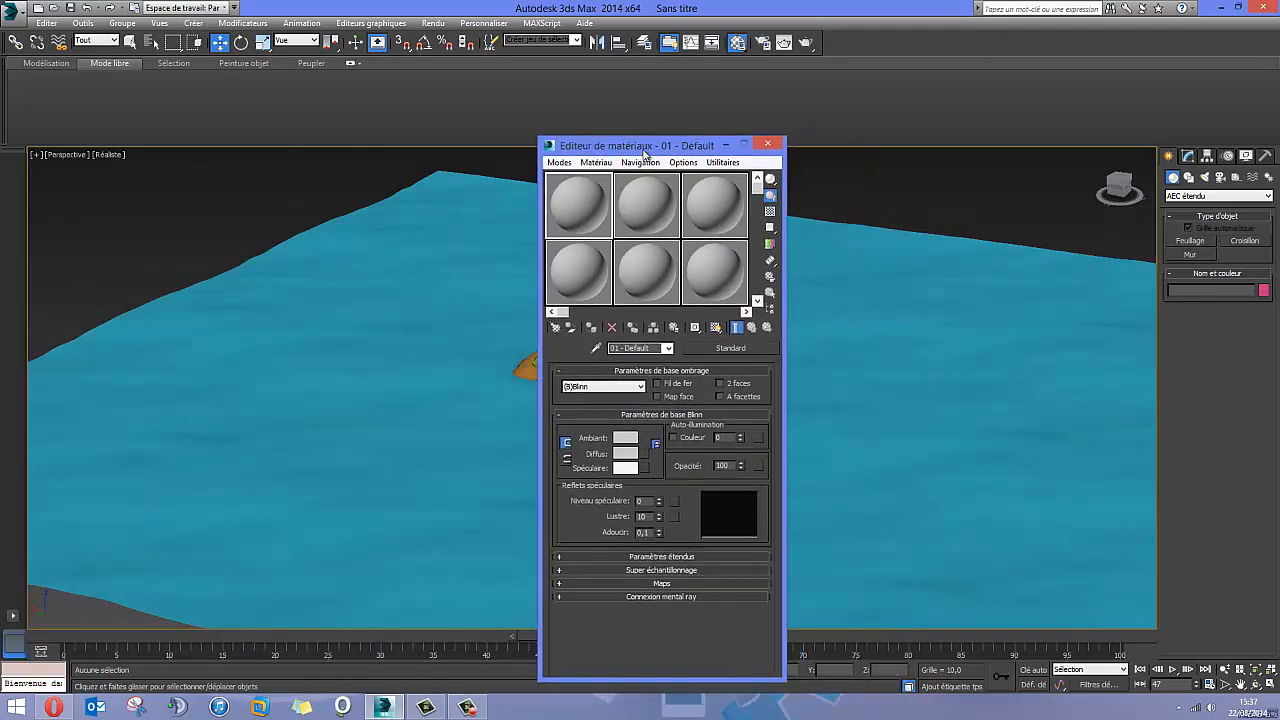
pyautogui.click(559, 163)
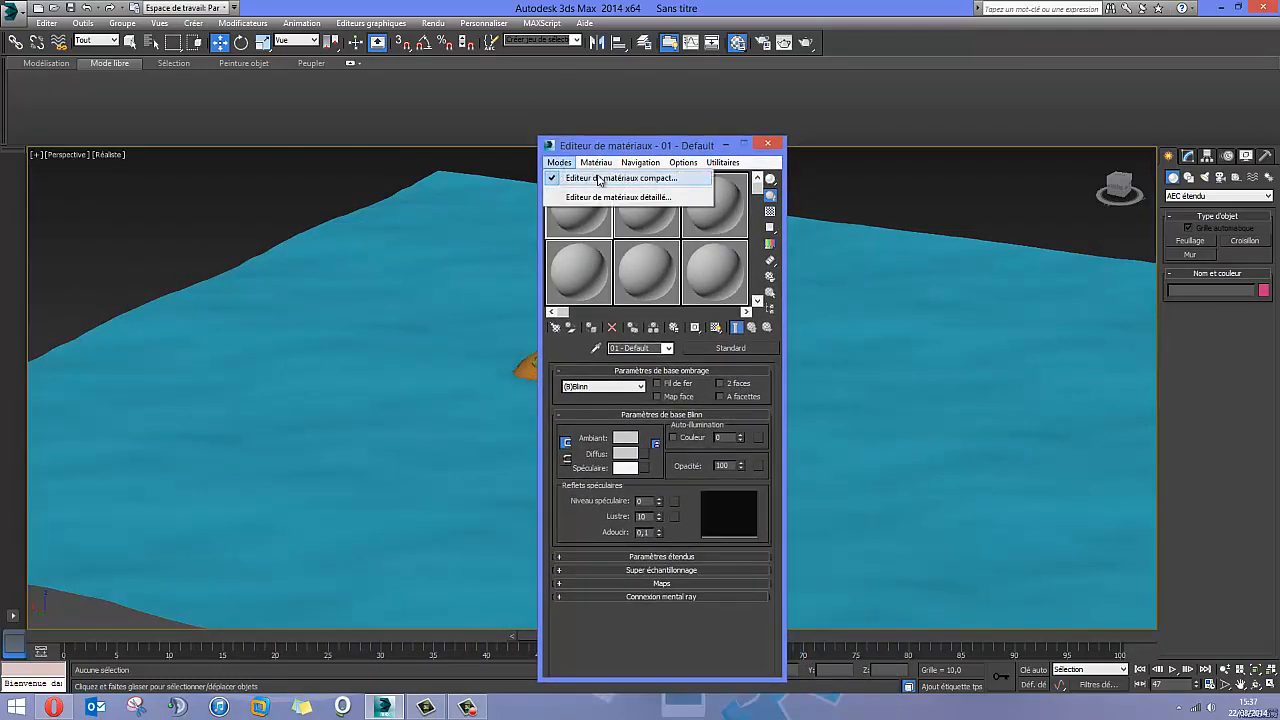
pyautogui.click(572, 164)
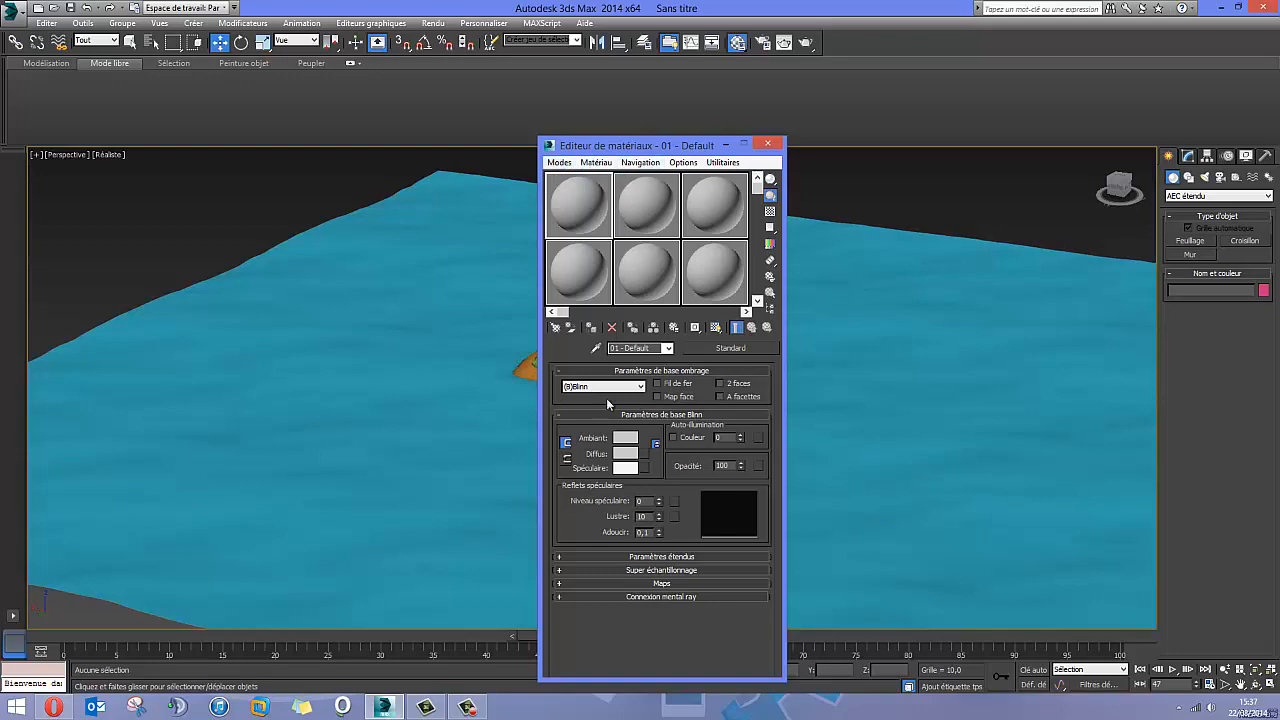
pyautogui.moveTo(581, 164); pyautogui.dragTo(947, 103)
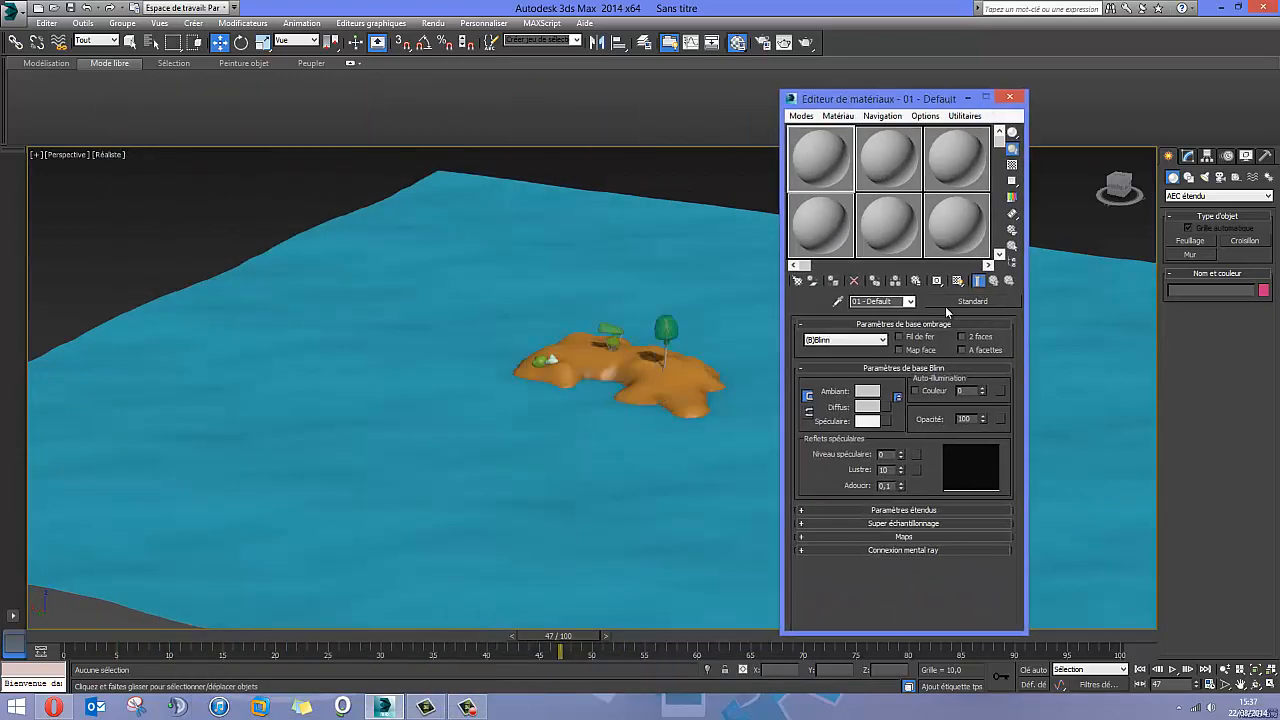
pyautogui.click(982, 300)
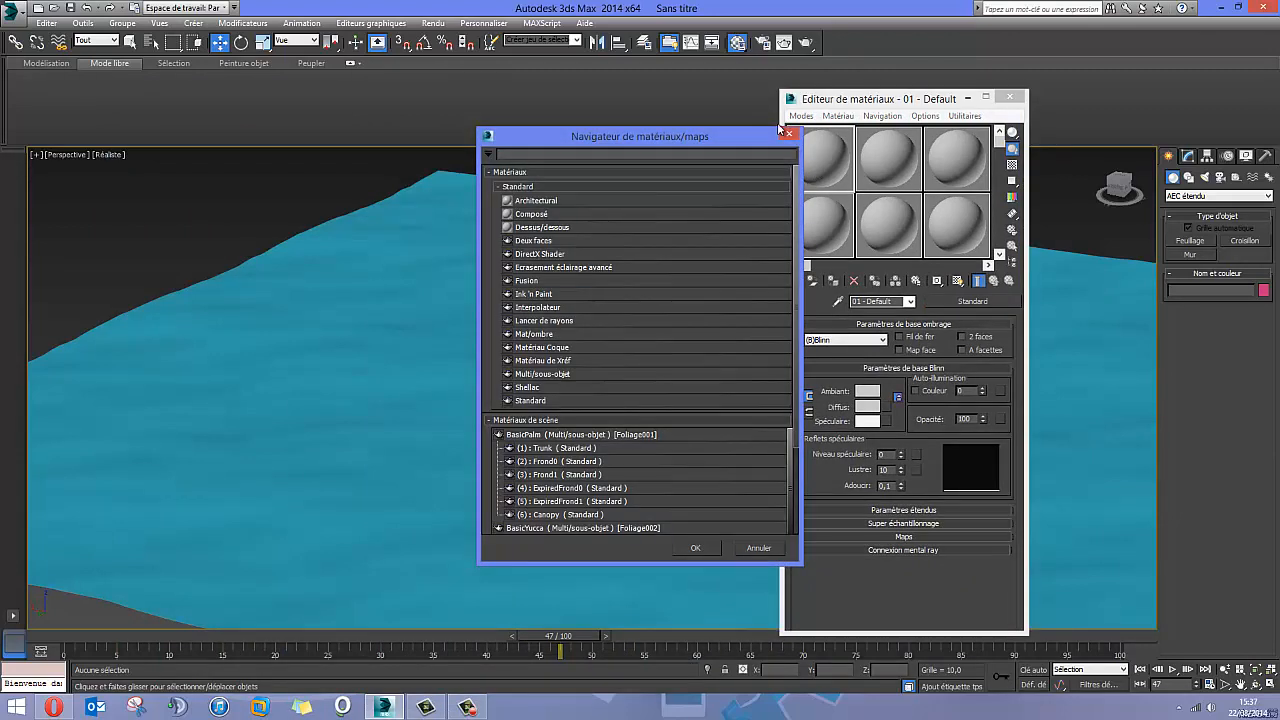
pyautogui.click(792, 135)
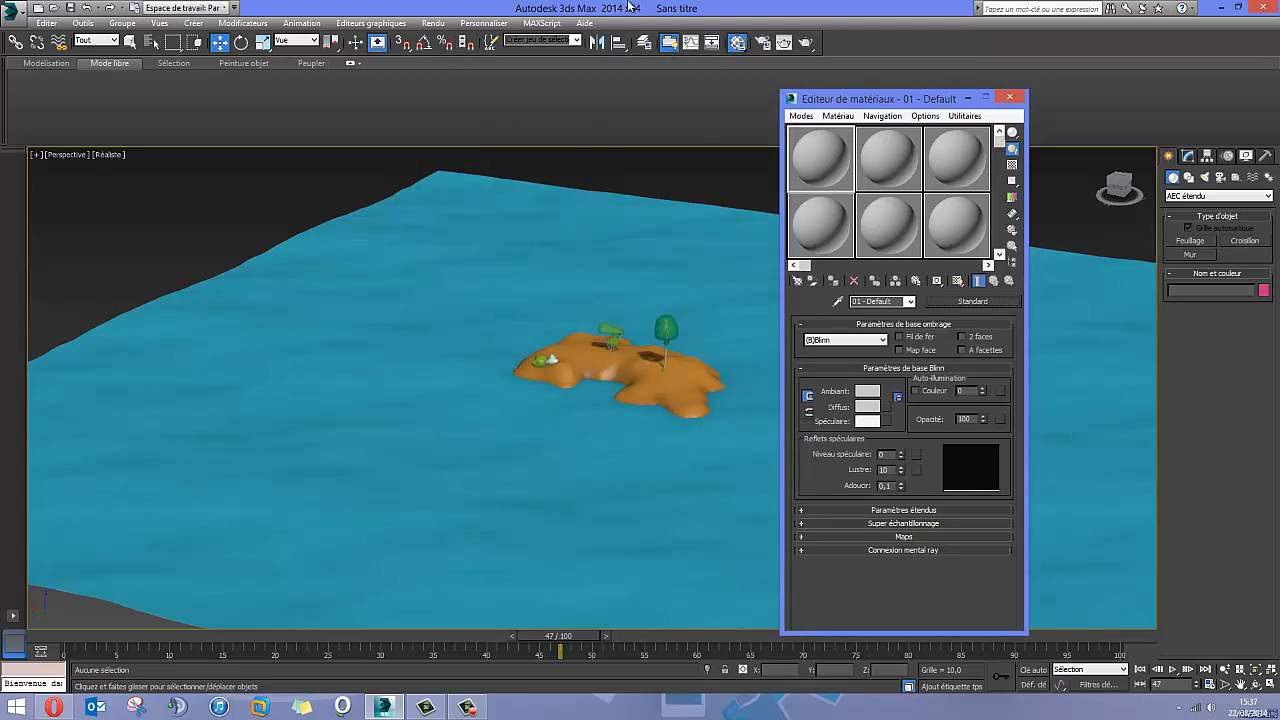
# Assign Mental ray NVIDIA as the production renderer in the render setup and close the setup.
pyautogui.click(760, 44)
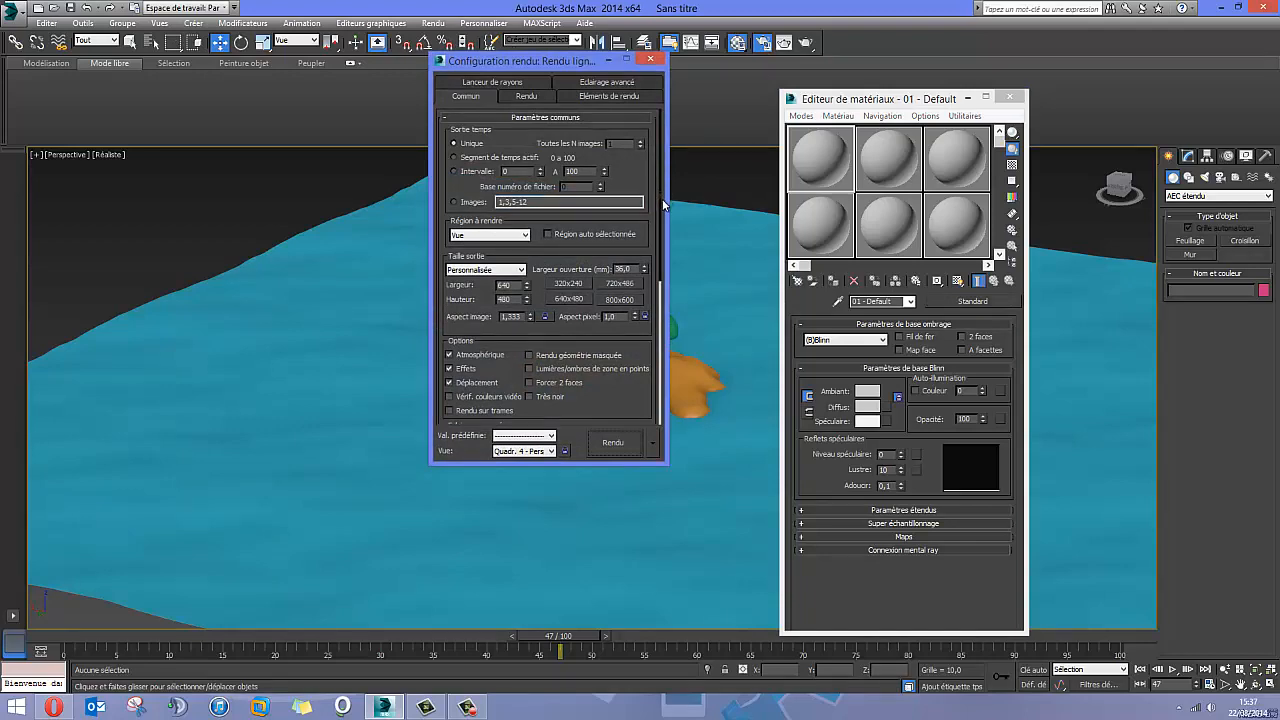
pyautogui.scroll(-5, 630, 380)
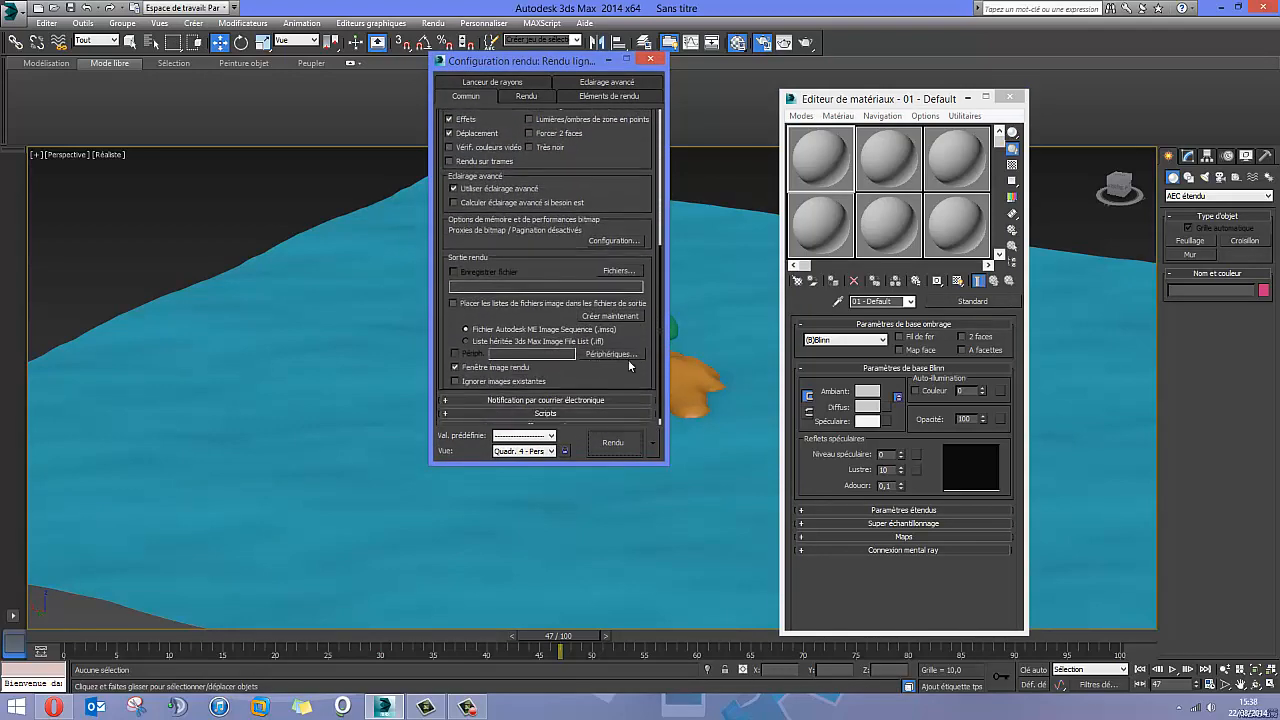
pyautogui.scroll(6, 628, 366)
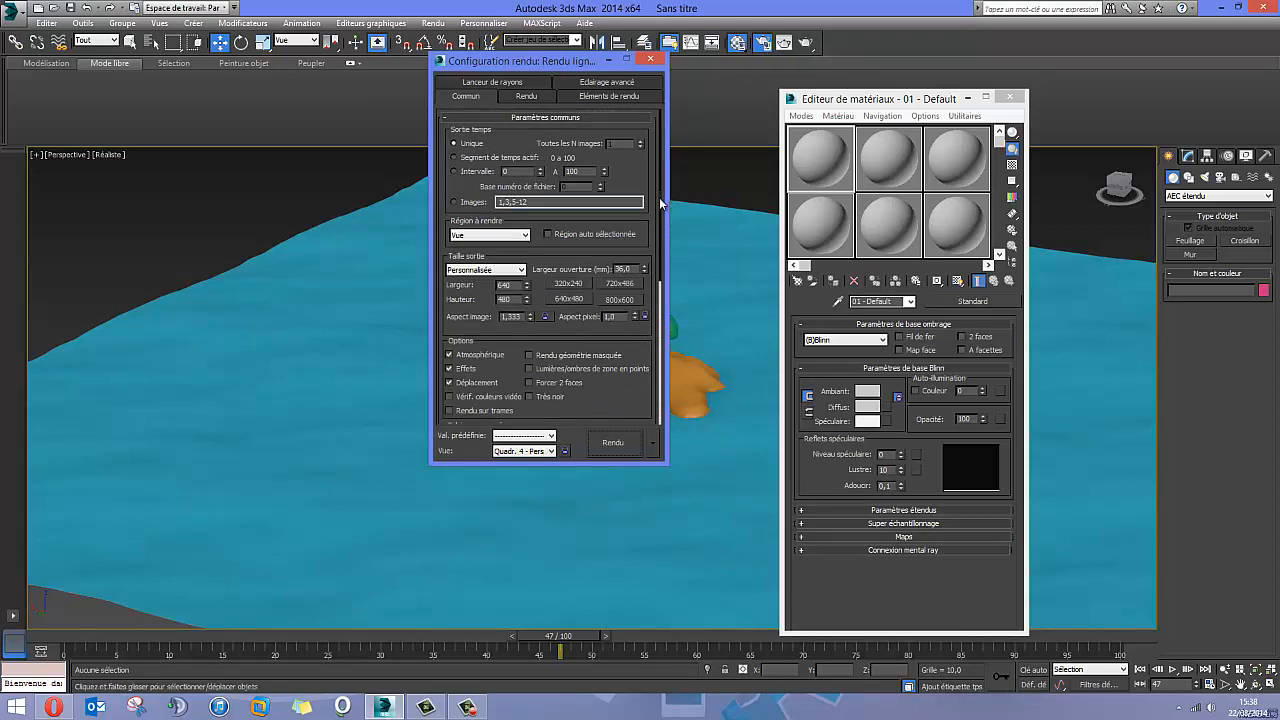
pyautogui.scroll(-6, 633, 404)
pyautogui.click(519, 416)
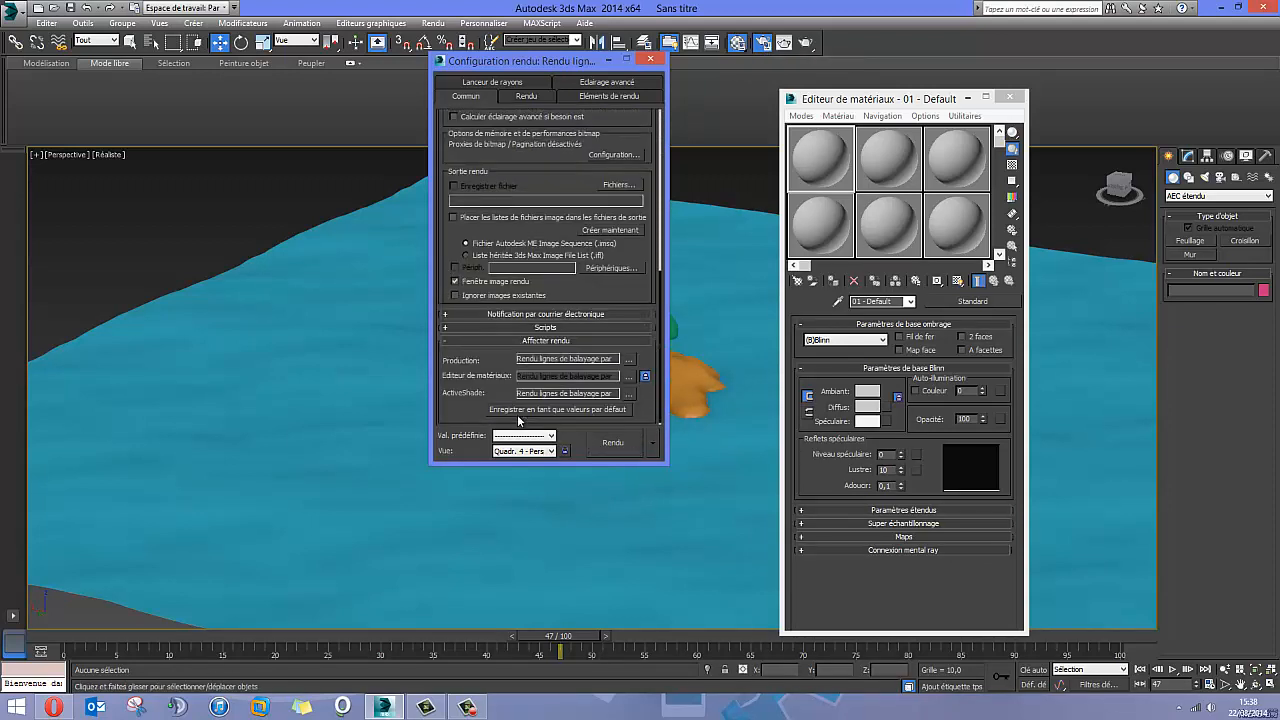
pyautogui.click(628, 358)
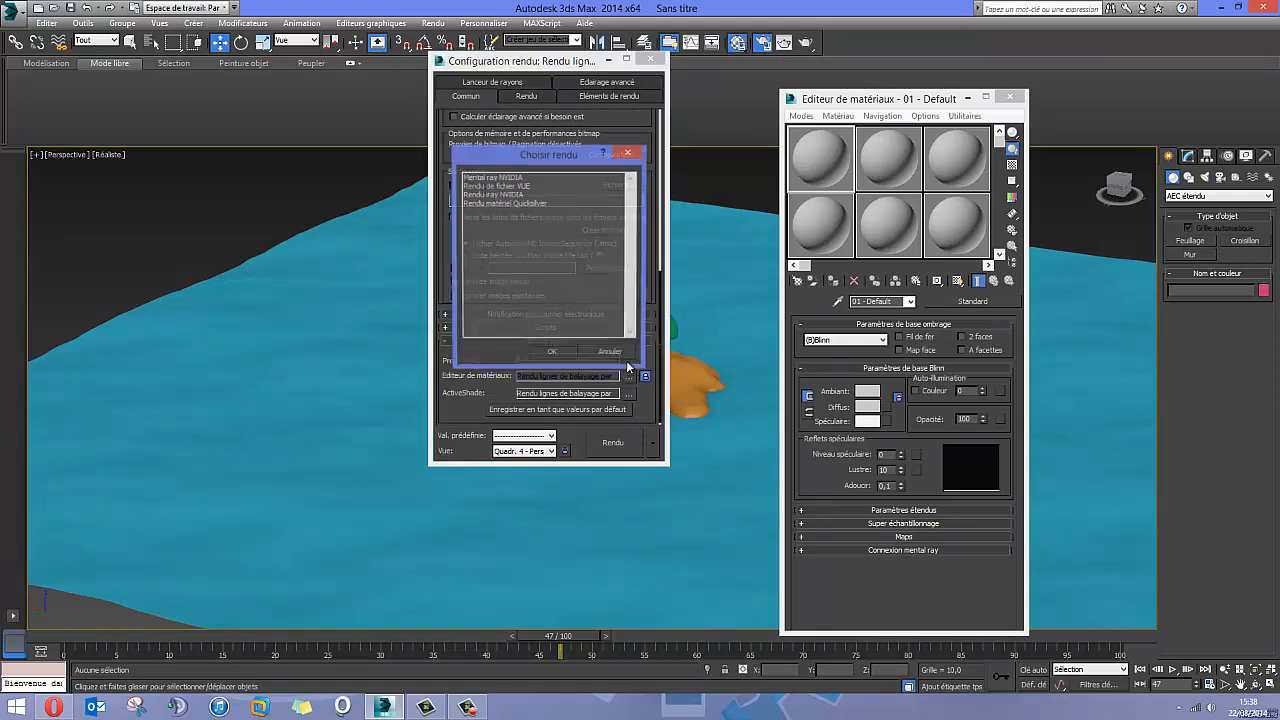
pyautogui.click(495, 178)
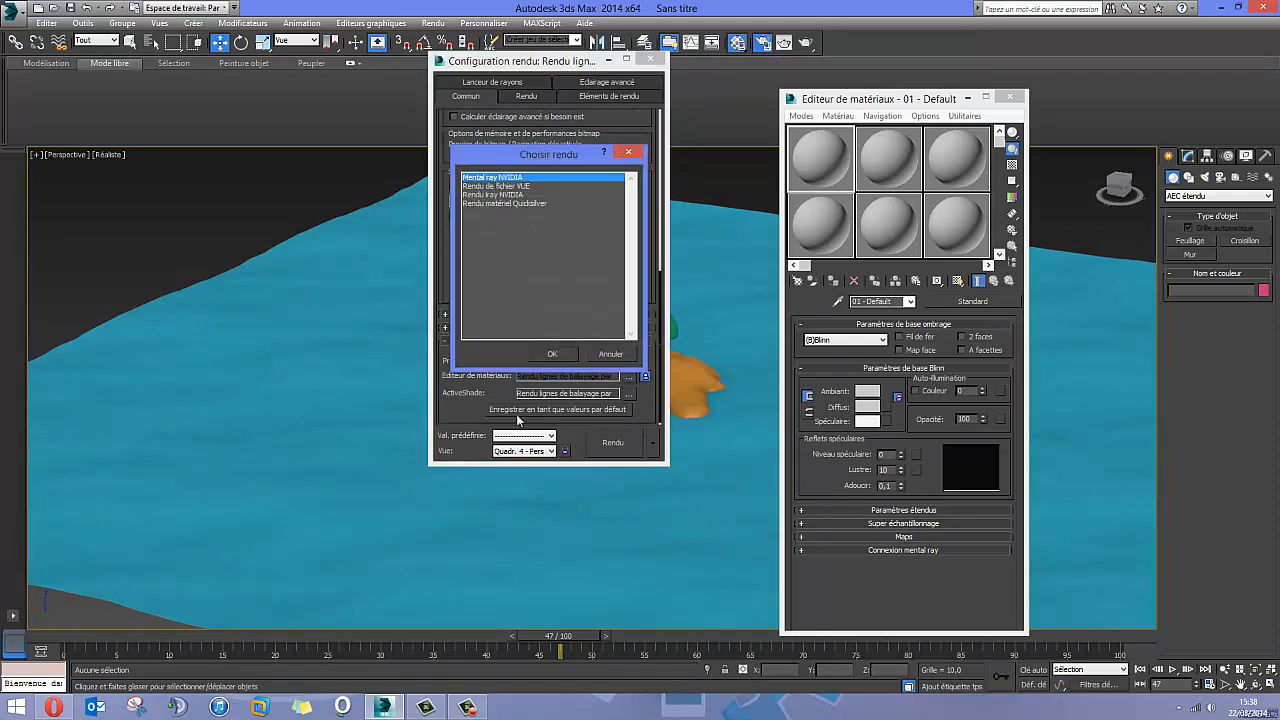
pyautogui.click(554, 354)
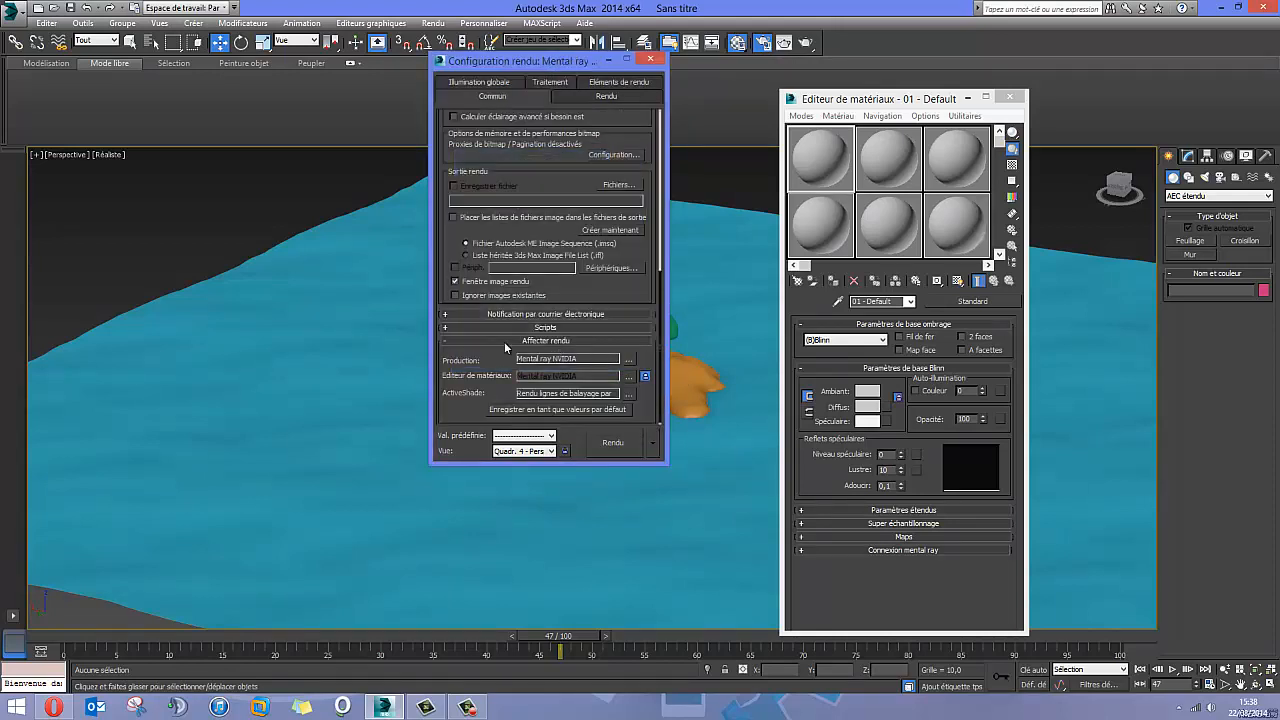
pyautogui.moveTo(661, 290); pyautogui.dragTo(656, 112)
pyautogui.click(650, 59)
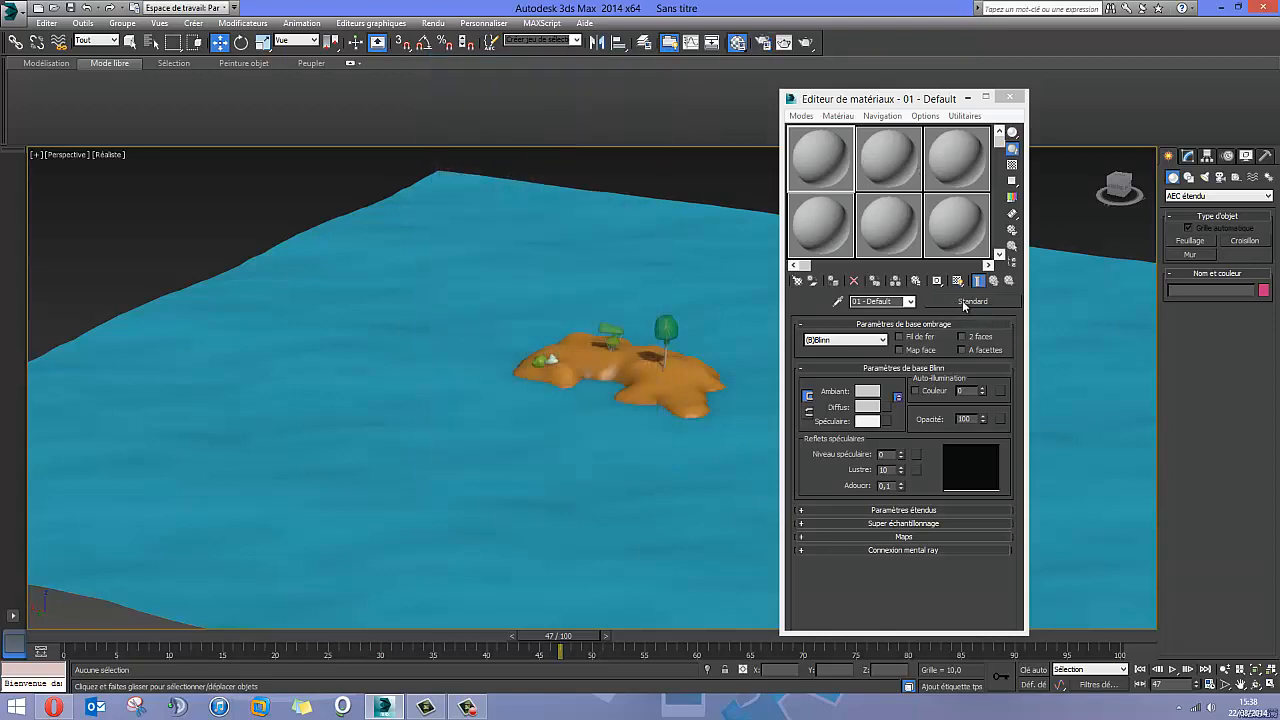
# Change the first material slot to the mental ray Autodesk Eau material, keeping the water type Piscine.
pyautogui.click(966, 302)
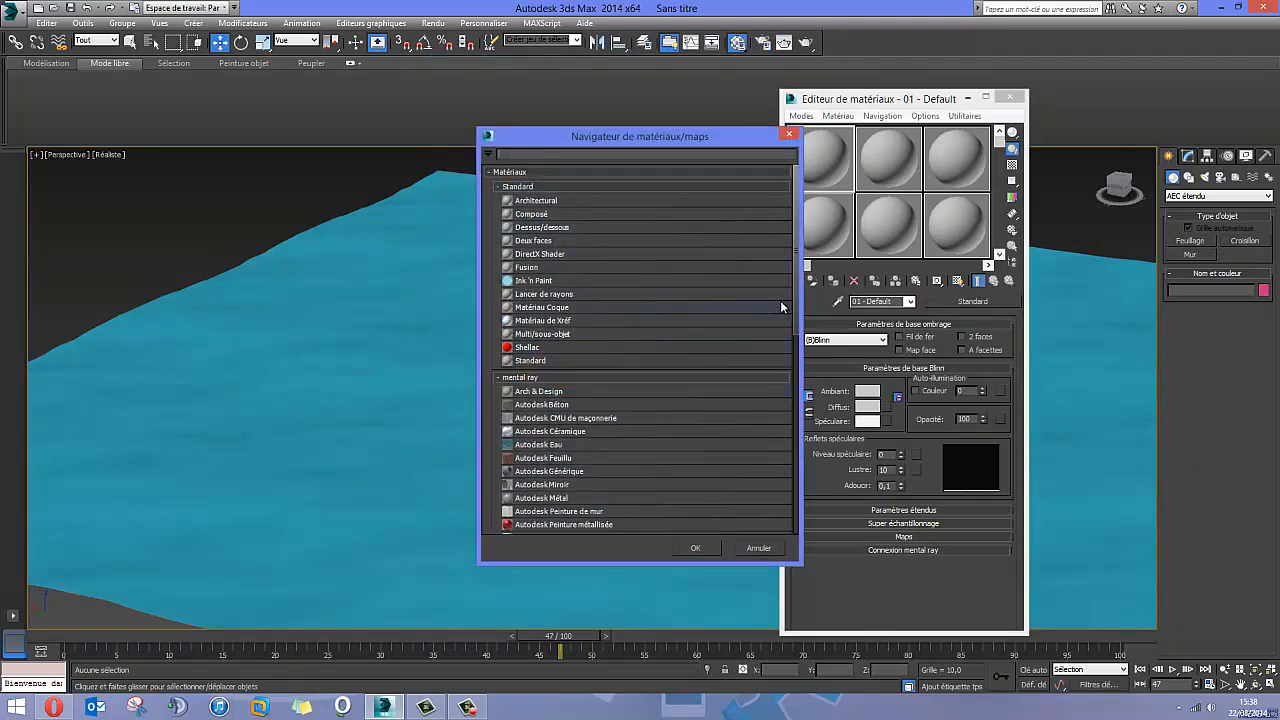
pyautogui.moveTo(796, 301); pyautogui.dragTo(781, 385)
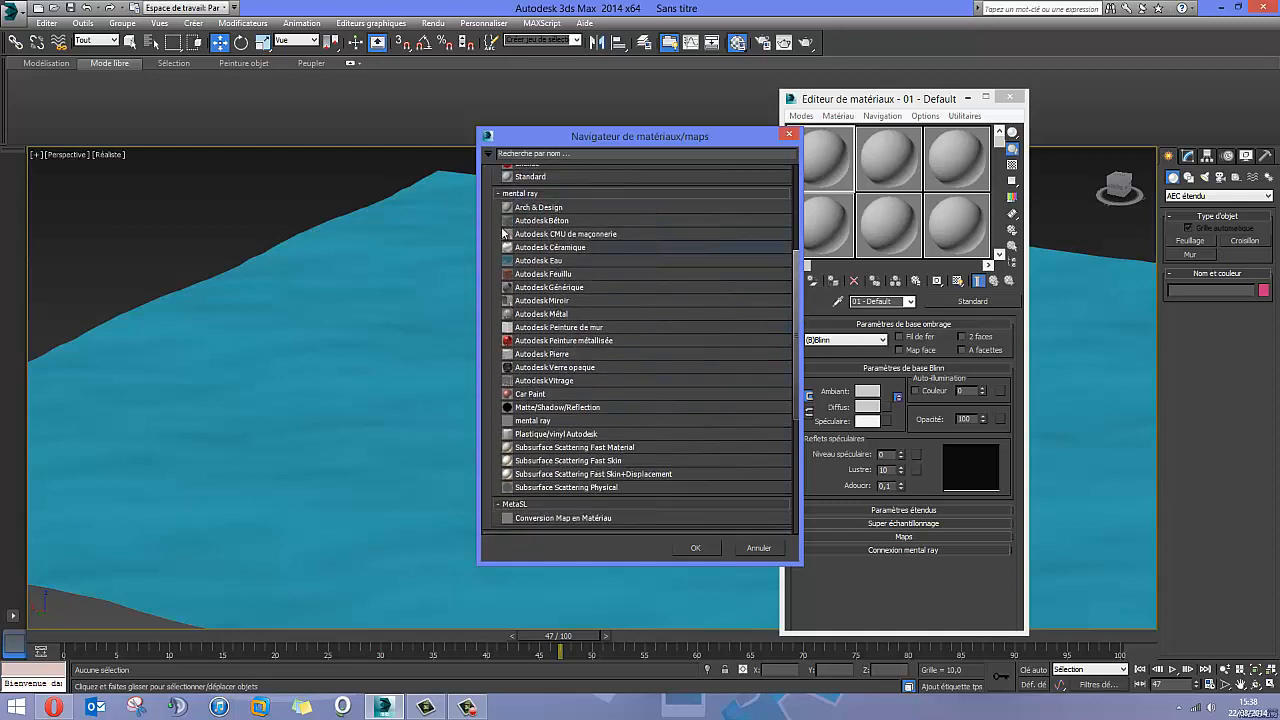
pyautogui.doubleClick(545, 264)
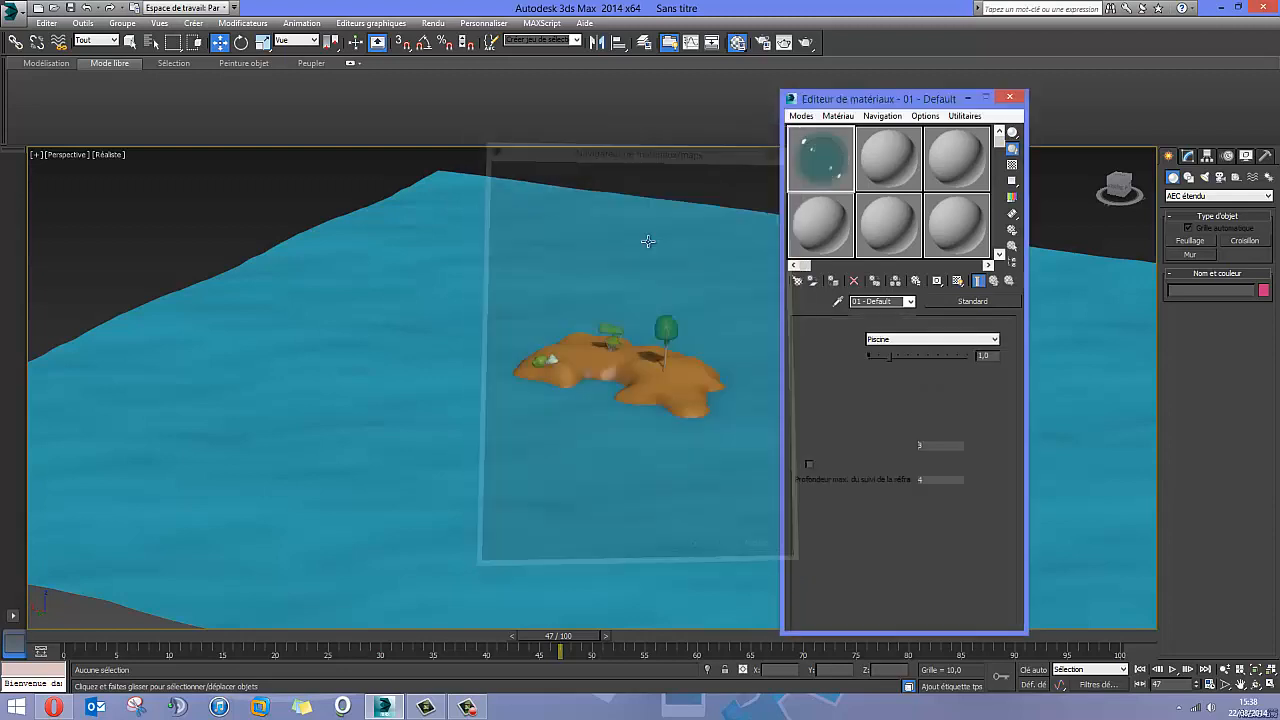
pyautogui.click(887, 341)
pyautogui.click(893, 343)
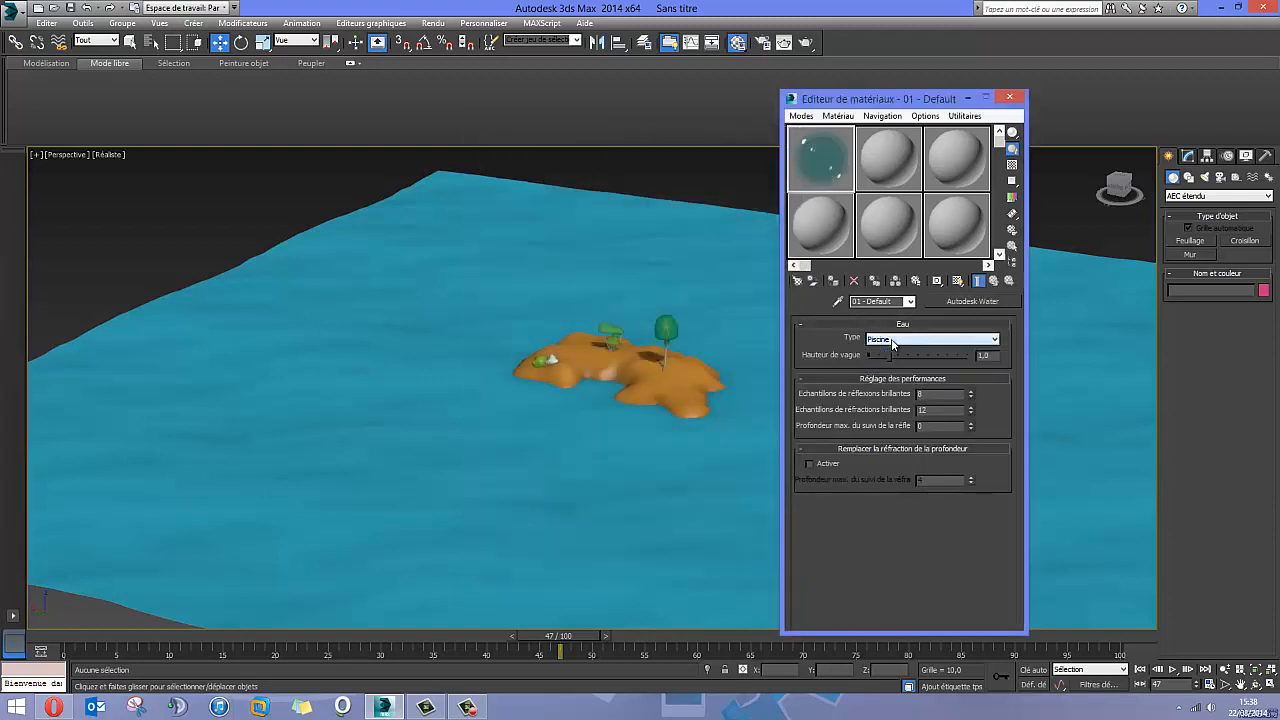
# Assign the Autodesk water material from the first slot to the ocean surface and deselect it.
pyautogui.moveTo(661, 322); pyautogui.dragTo(621, 355, button='middle')
pyautogui.click(815, 181)
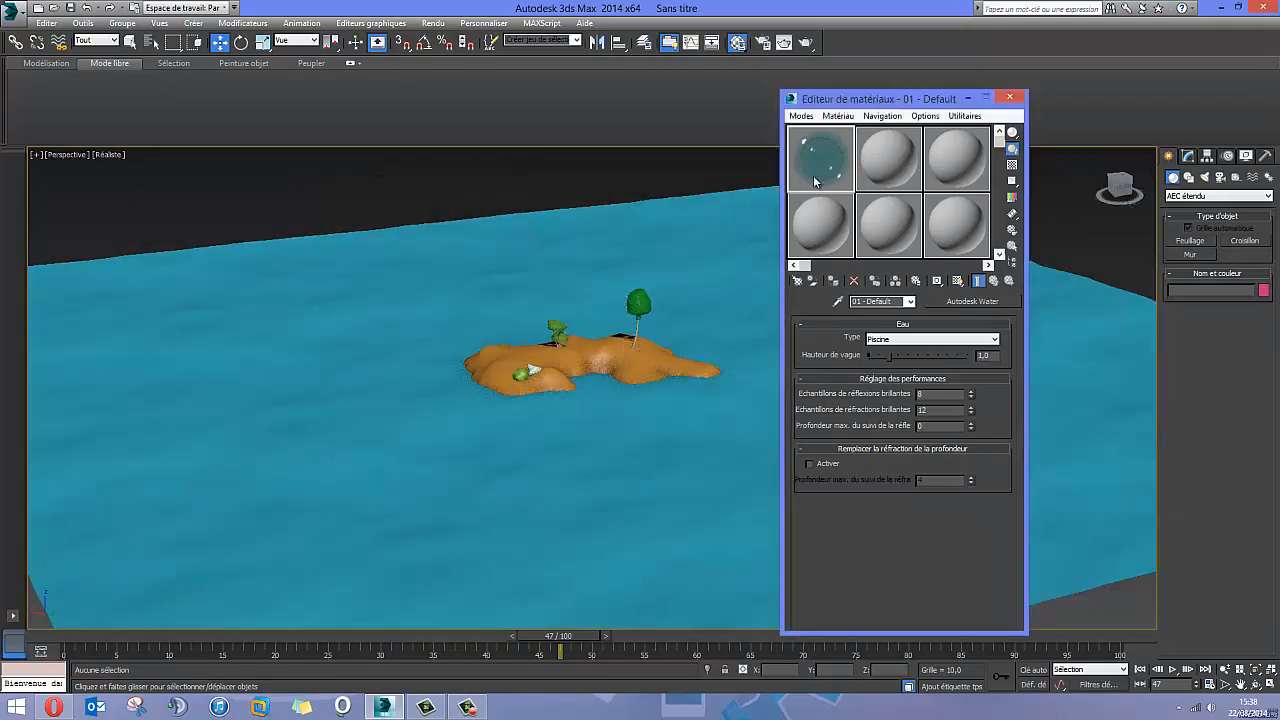
pyautogui.click(605, 412)
pyautogui.moveTo(573, 357); pyautogui.dragTo(447, 328, button='middle')
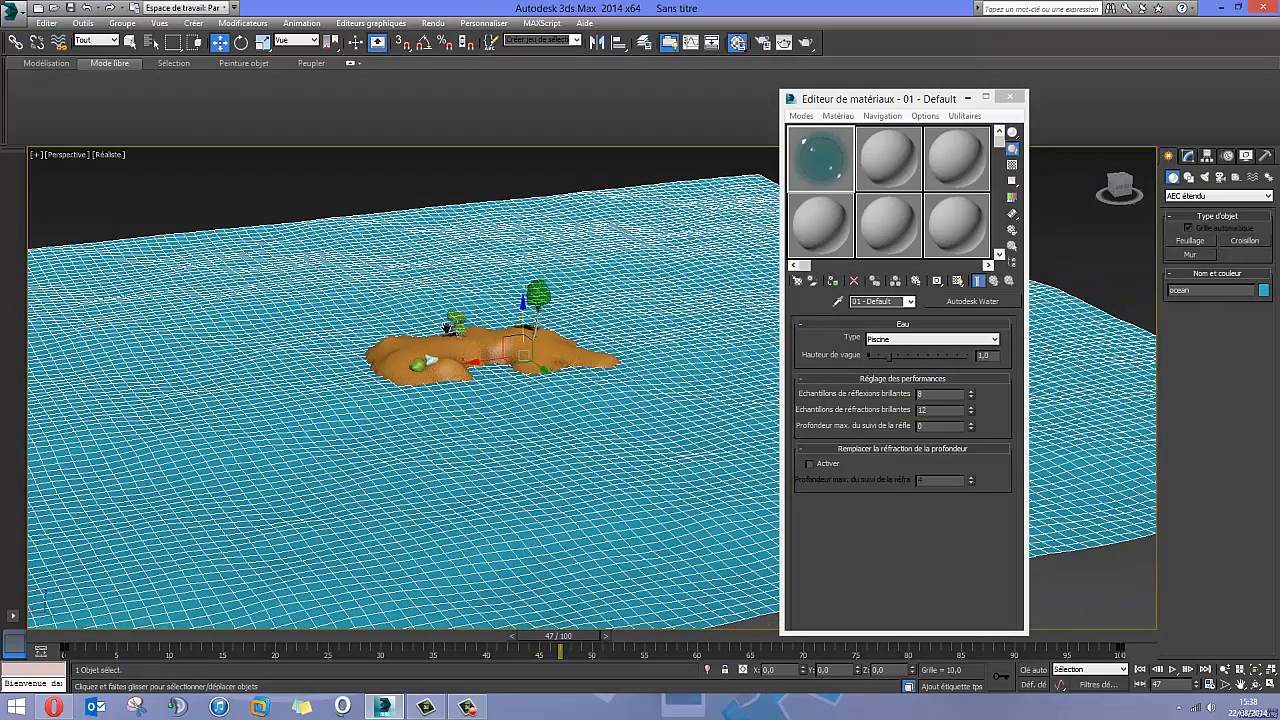
pyautogui.click(836, 282)
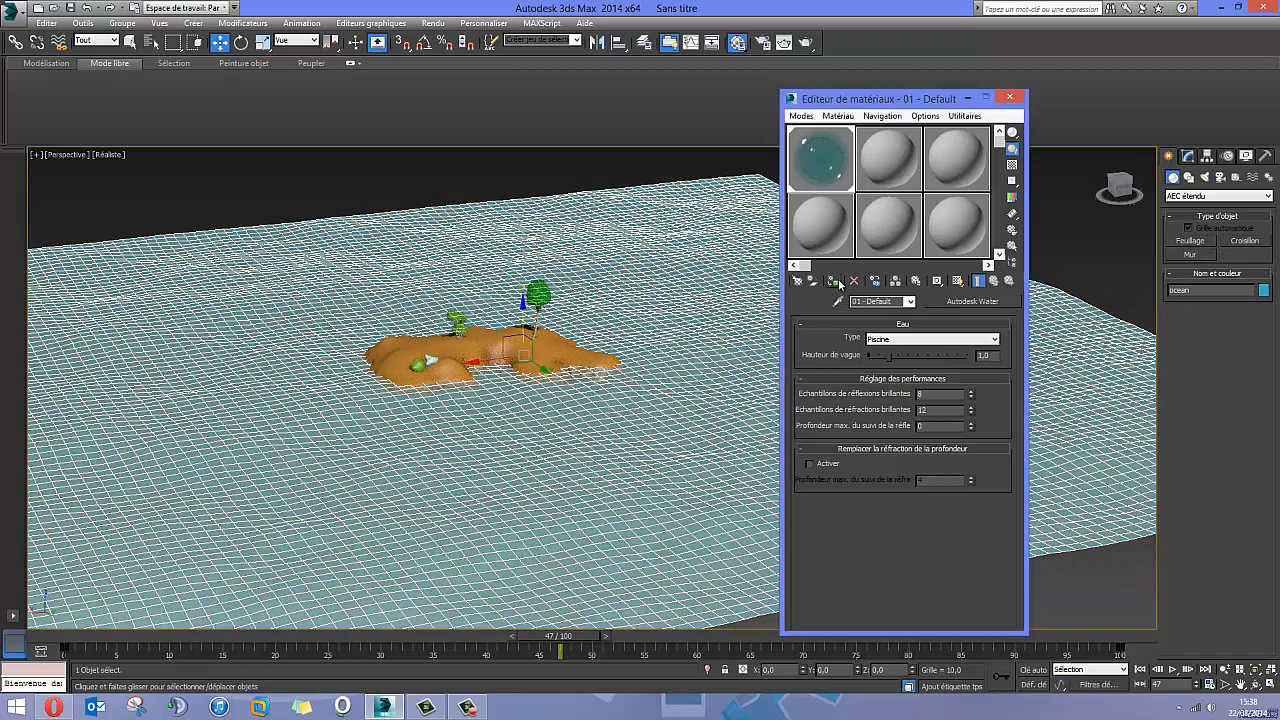
pyautogui.click(437, 160)
pyautogui.moveTo(557, 336); pyautogui.dragTo(615, 313, button='middle')
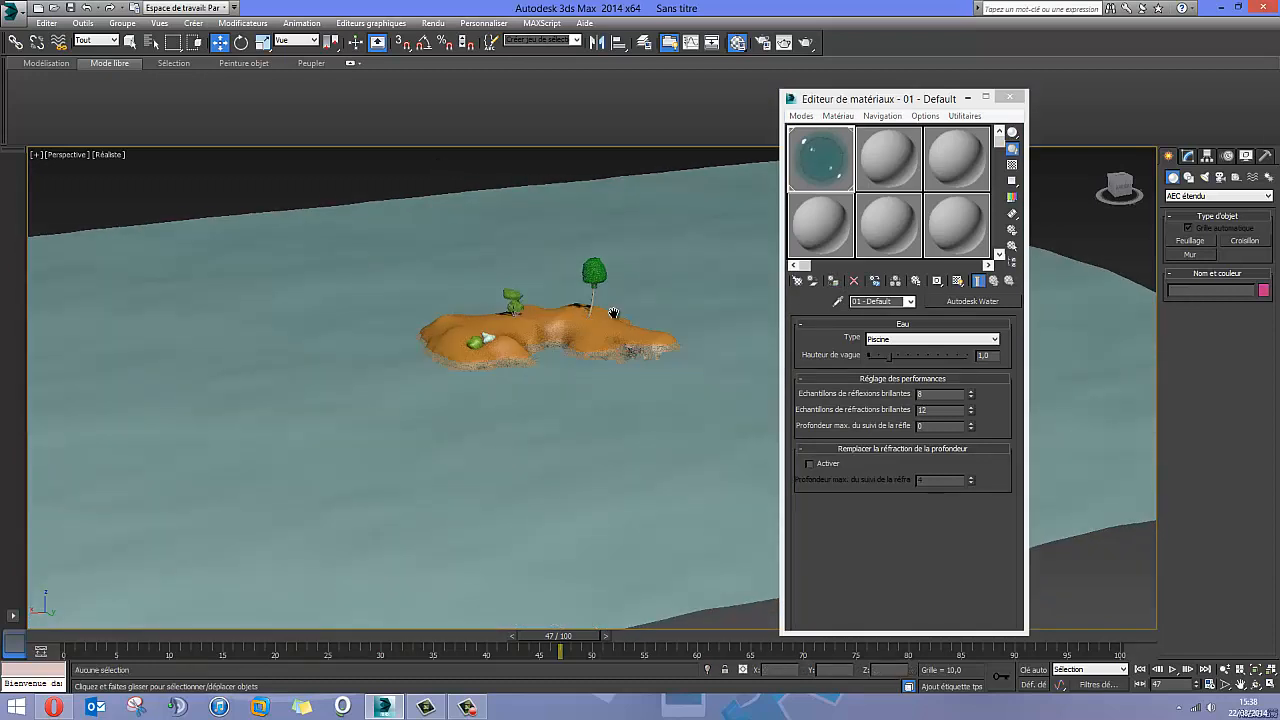
# Examine the water material around the island's shoreline from close up and from farther away.
pyautogui.moveTo(620, 357)
pyautogui.keyDown('alt'); pyautogui.mouseDown(button='middle')
pyautogui.moveTo(480, 337)
pyautogui.moveTo(660, 354)
pyautogui.moveTo(620, 347)
pyautogui.mouseUp(button='middle'); pyautogui.keyUp('alt')
pyautogui.scroll(5, 620, 346)
pyautogui.scroll(-3, 486, 357)
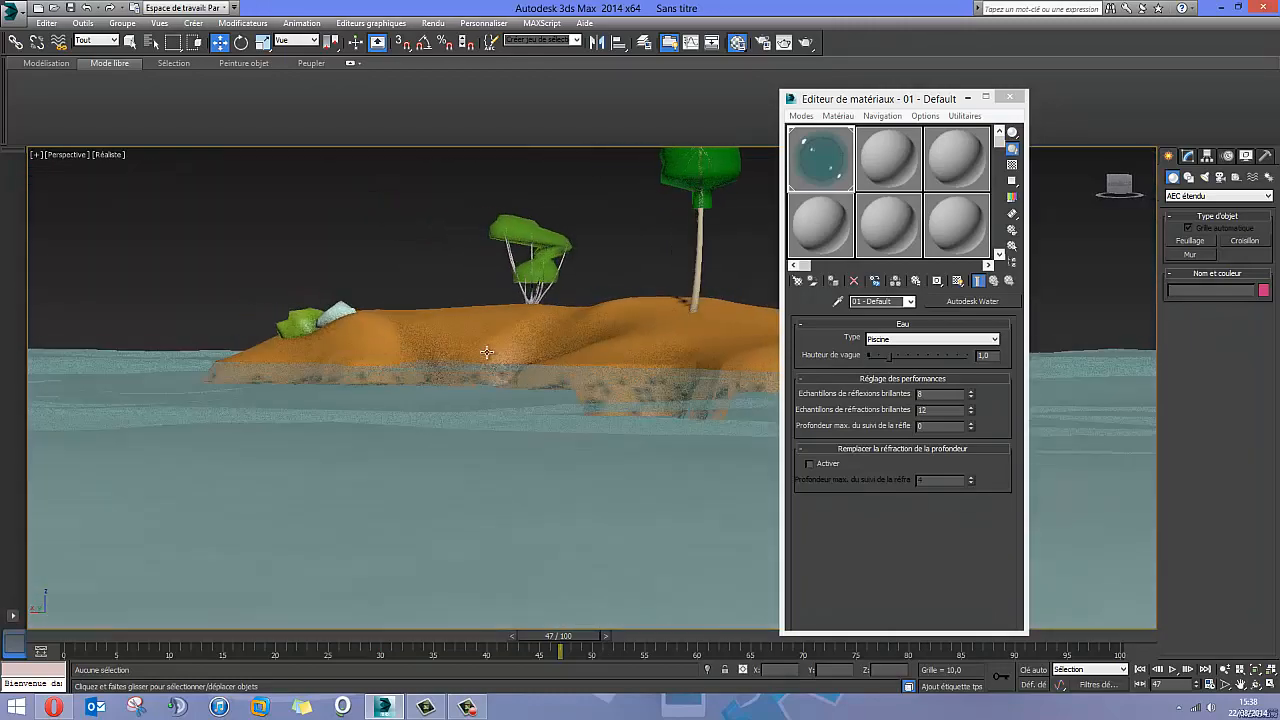
pyautogui.scroll(4, 511, 371)
pyautogui.scroll(-6, 560, 368)
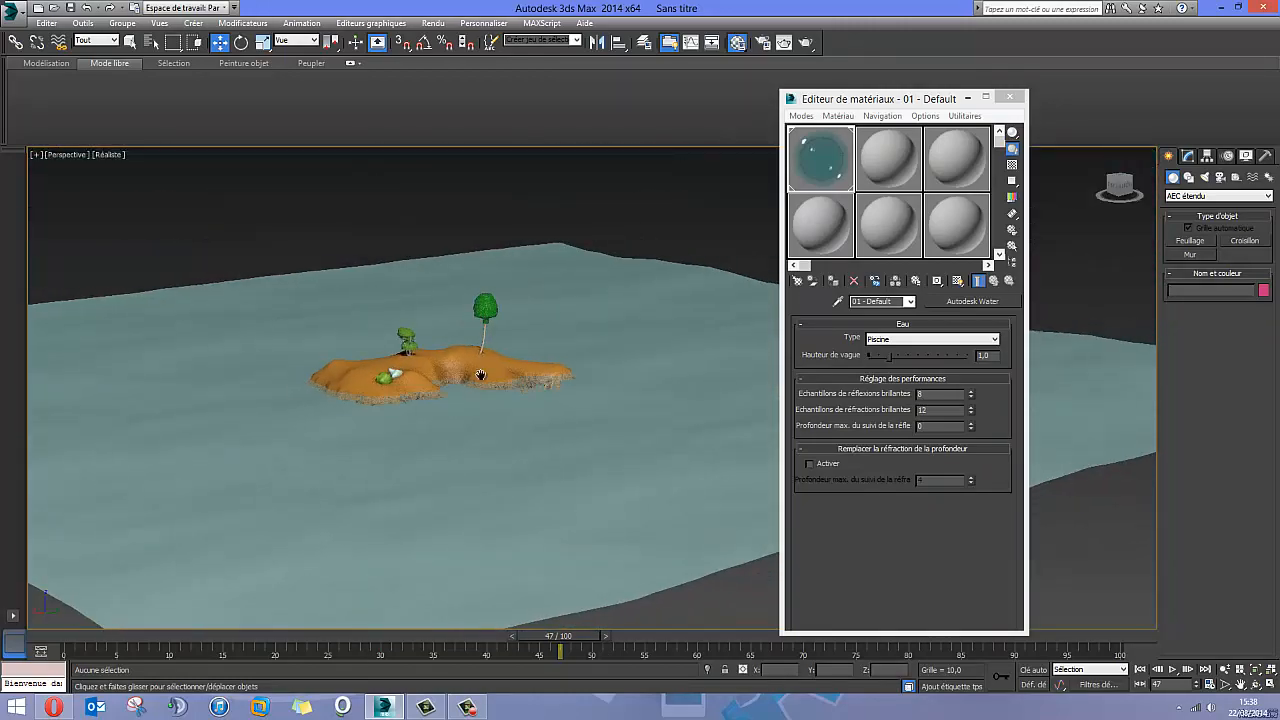
pyautogui.scroll(-1, 545, 362)
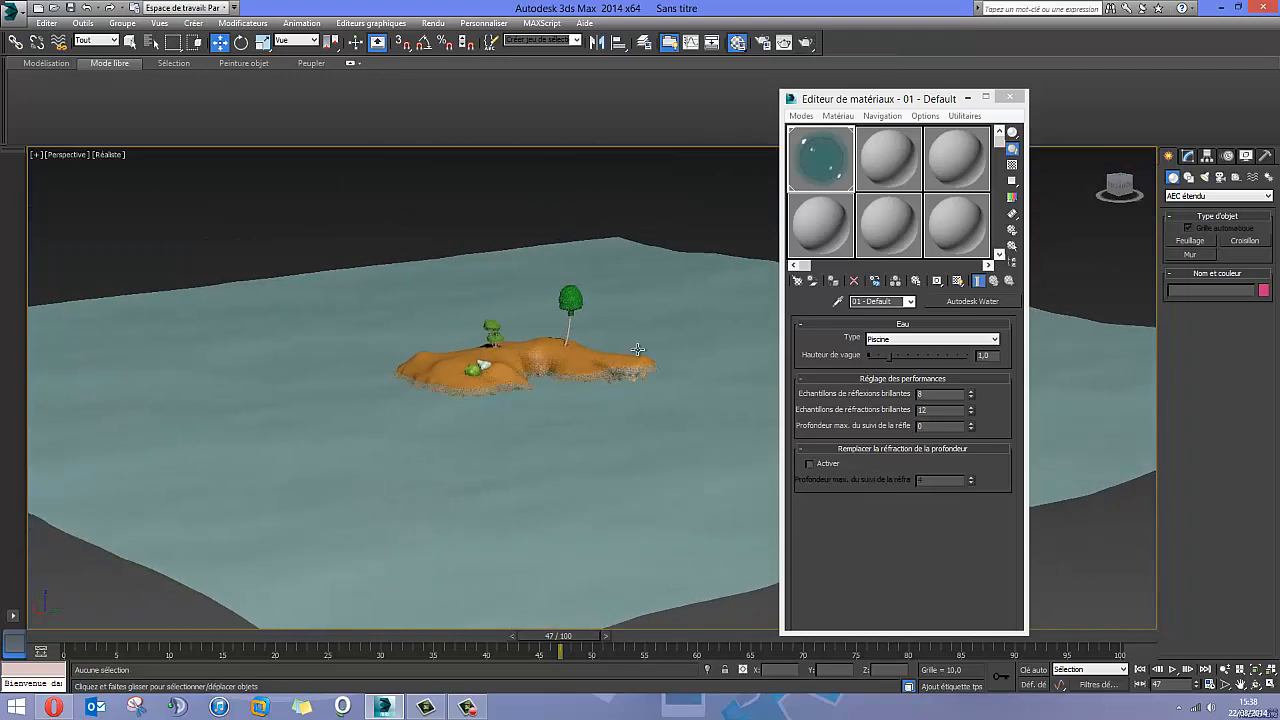
pyautogui.scroll(4, 580, 354)
pyautogui.scroll(-4, 583, 352)
pyautogui.scroll(2, 583, 352)
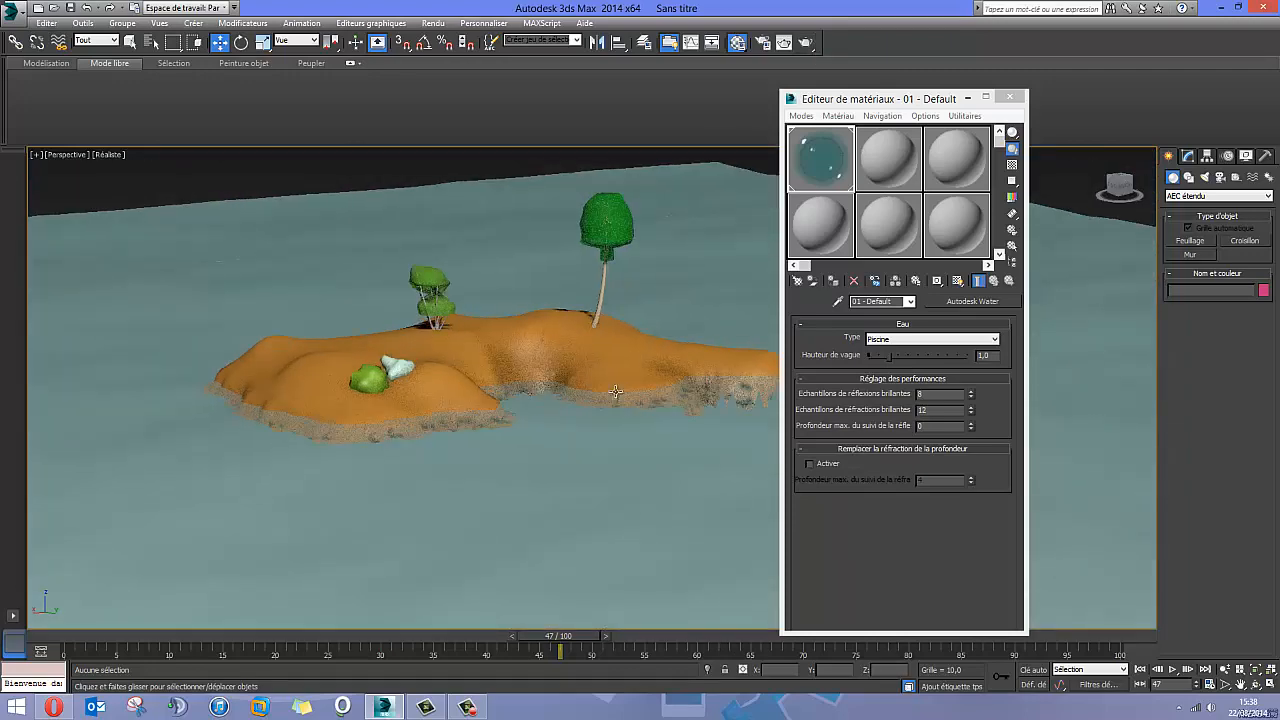
pyautogui.scroll(4, 622, 407)
pyautogui.keyDown('alt'); pyautogui.moveTo(622, 407); pyautogui.dragTo(560, 386, button='middle'); pyautogui.keyUp('alt')
pyautogui.scroll(6, 493, 307)
pyautogui.scroll(-5, 493, 307)
pyautogui.scroll(5, 533, 336)
pyautogui.scroll(-3, 535, 336)
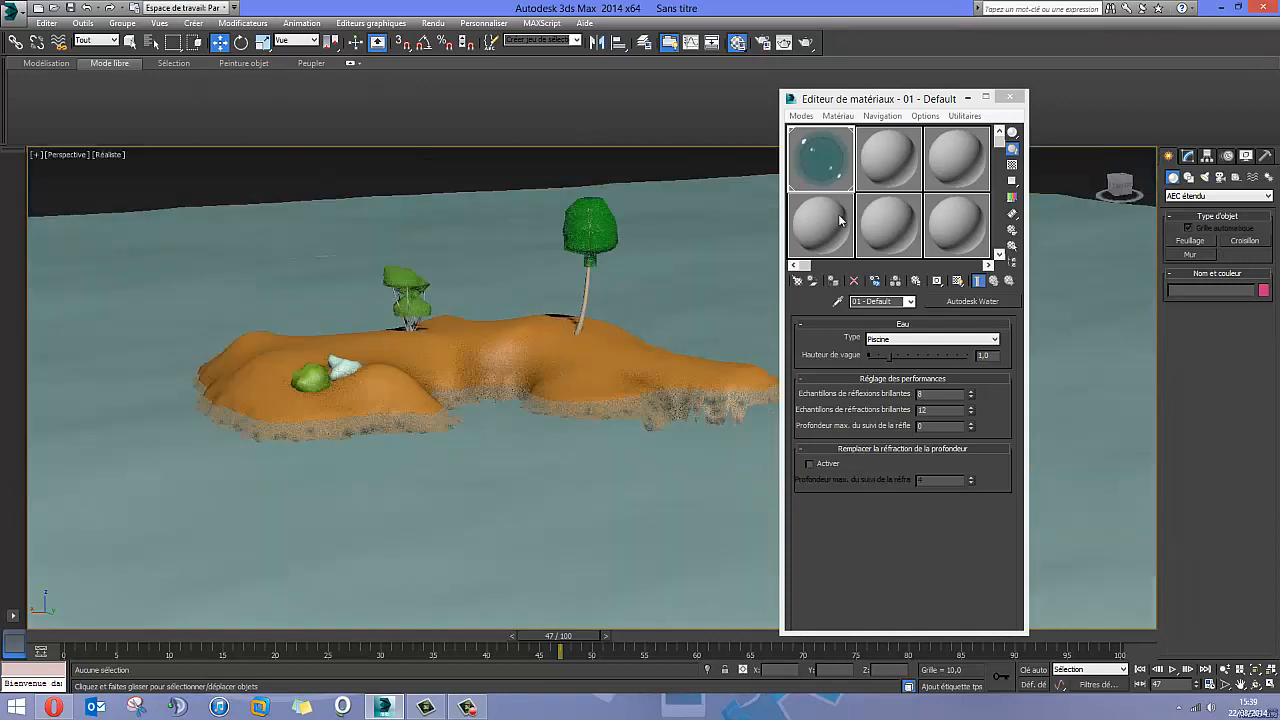
# Activate the second material slot, then switch to Opera and open the cgtextures.com site in a new tab.
pyautogui.click(876, 162)
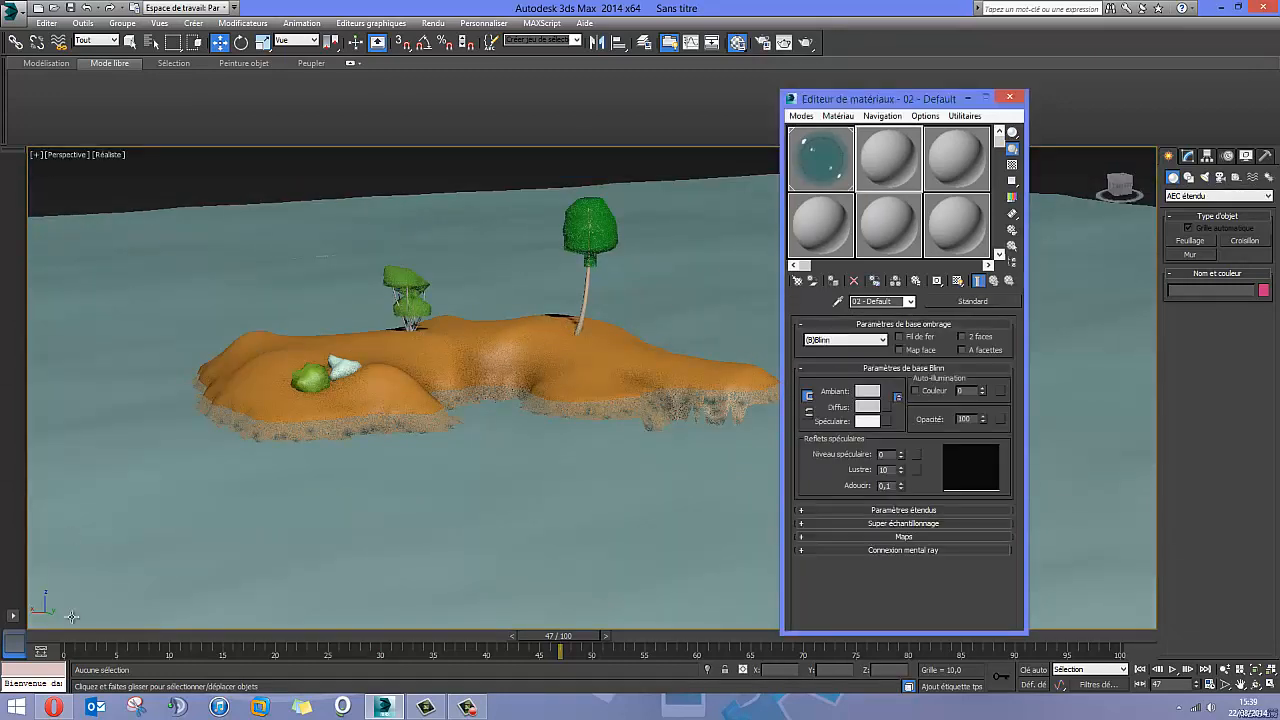
pyautogui.click(55, 708)
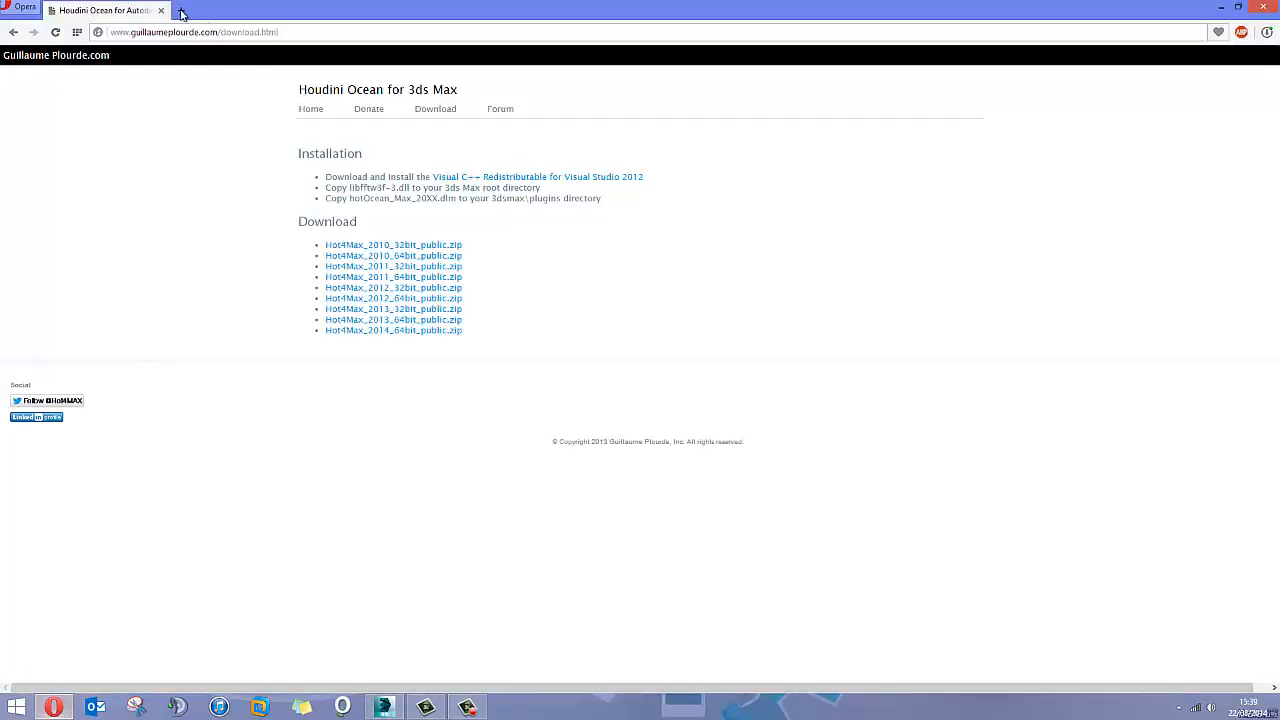
pyautogui.click(182, 12)
pyautogui.click(316, 354)
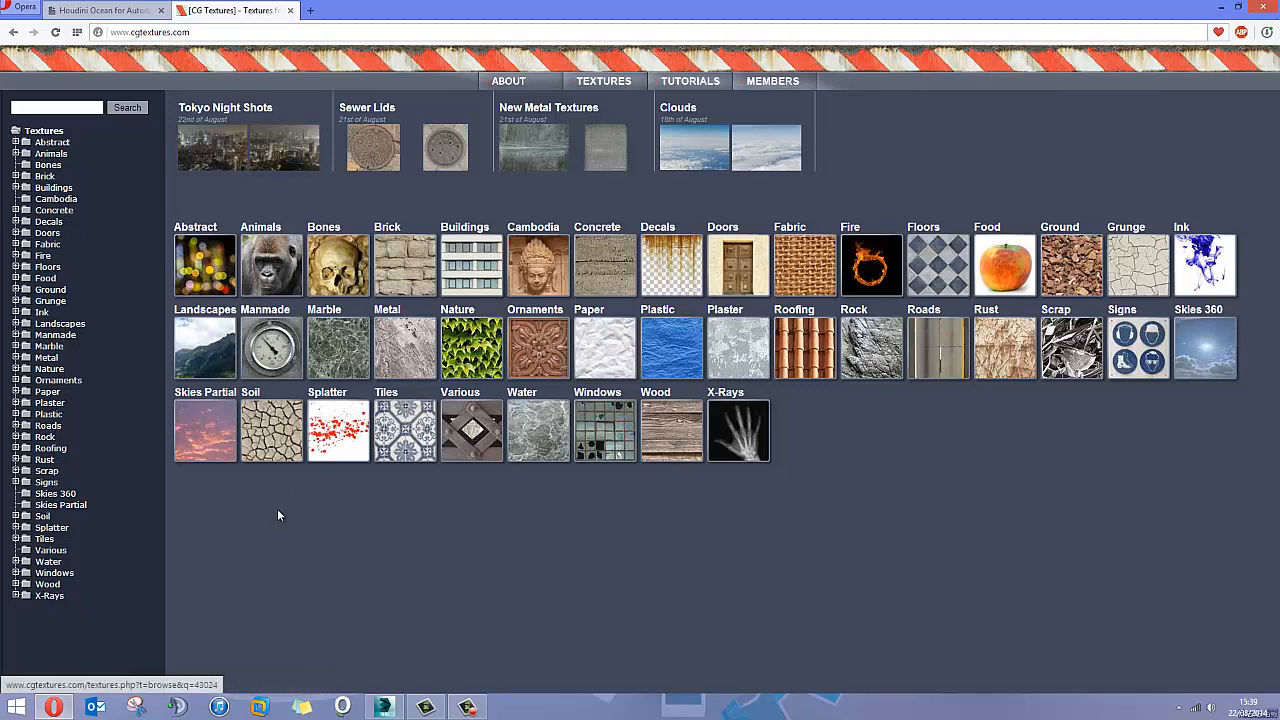
# Search the texture site for "sand" and browse the results down to the rippled beach sand textures.
pyautogui.click(65, 104)
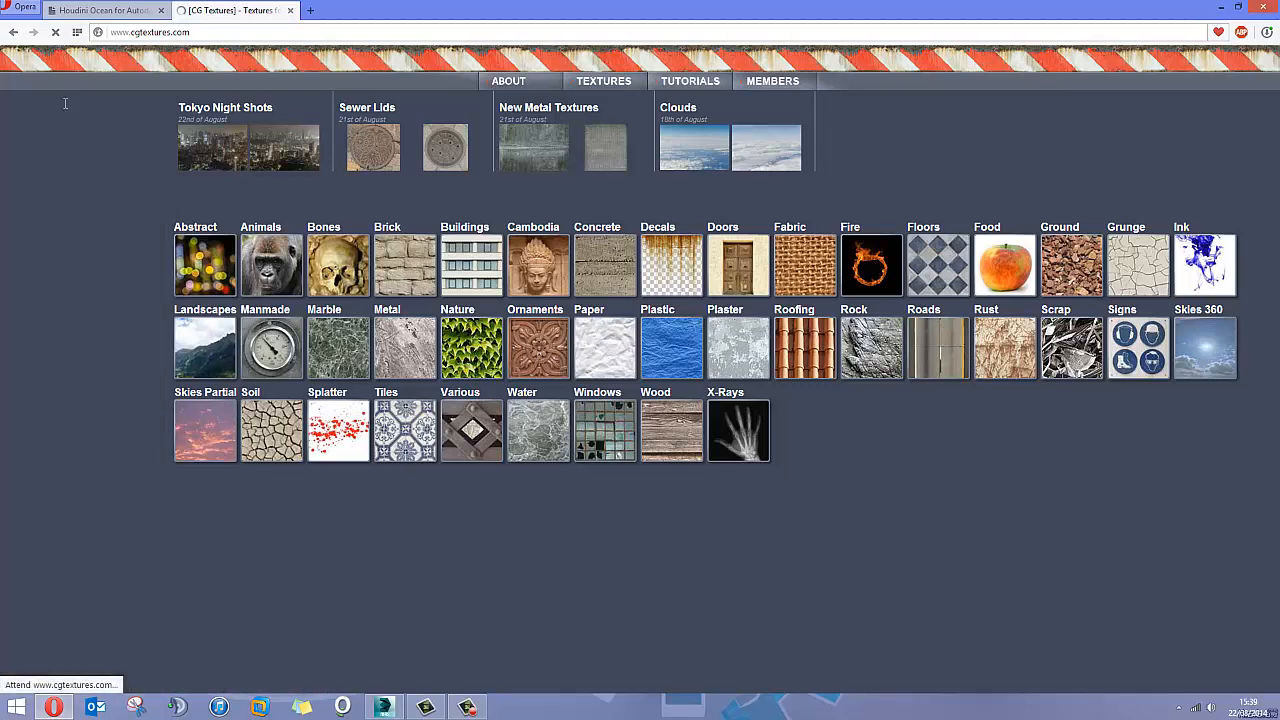
pyautogui.scroll(-3, 939, 256)
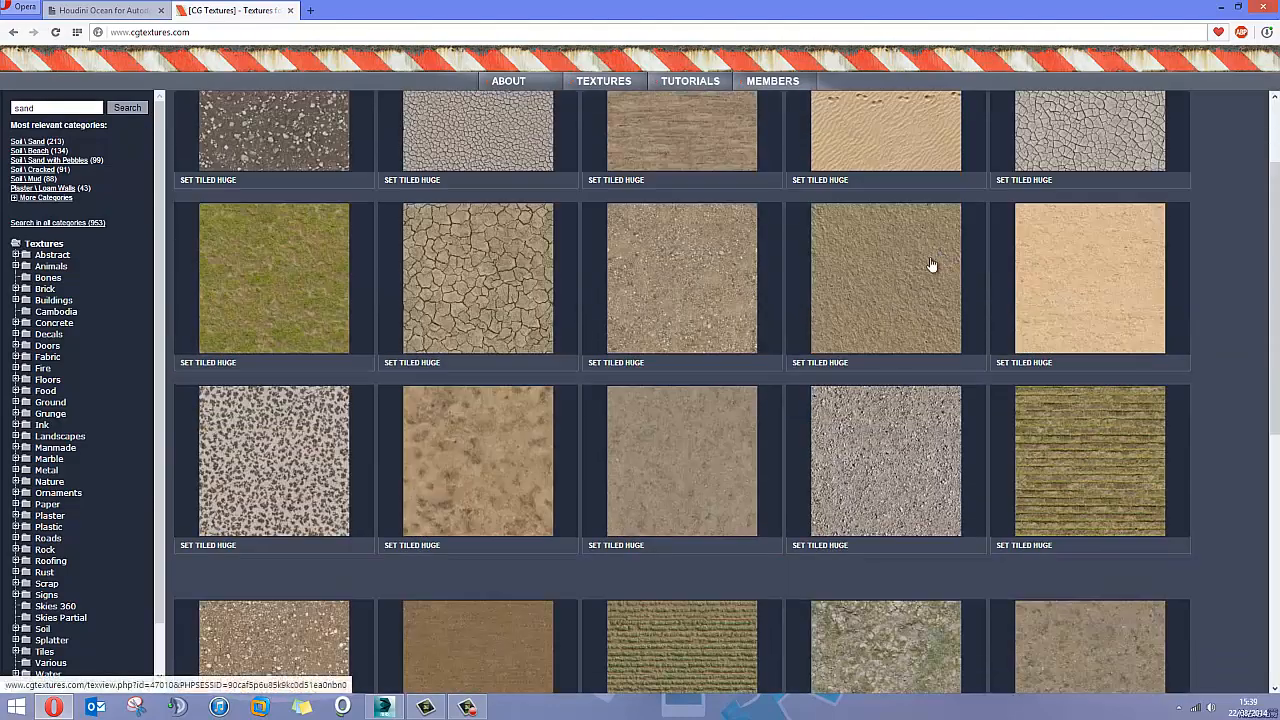
pyautogui.scroll(-5, 876, 345)
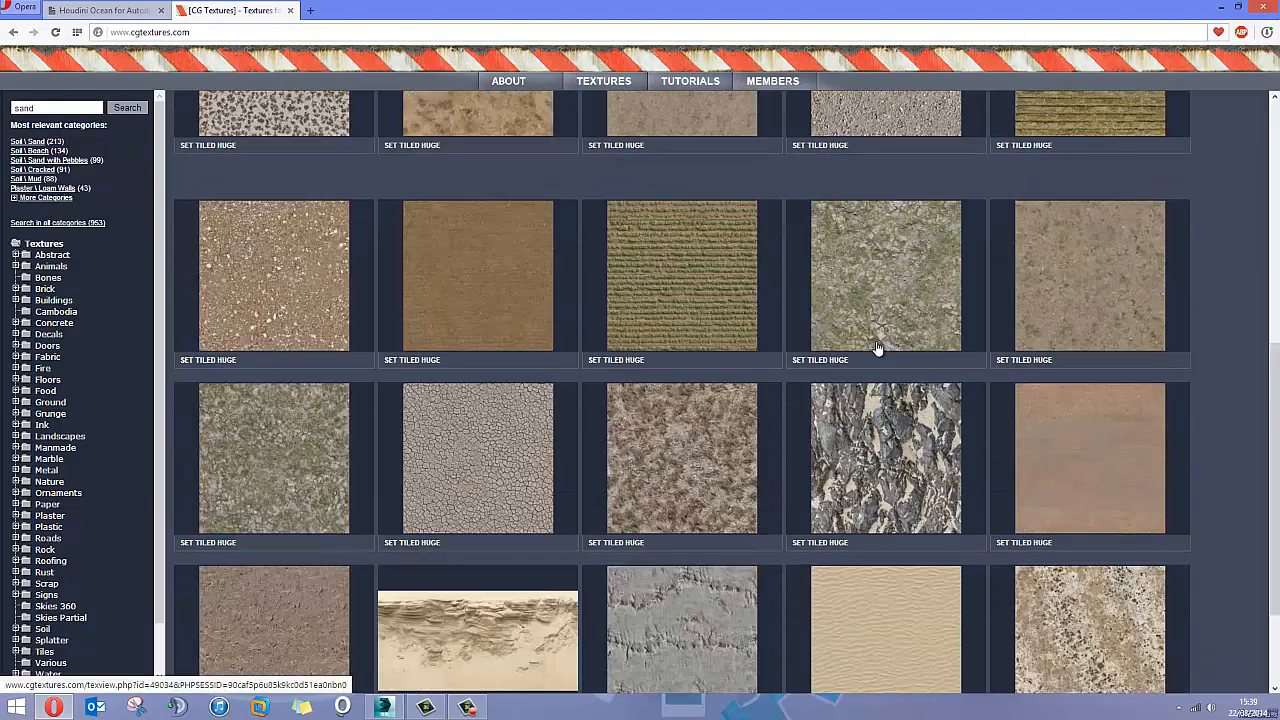
# Download the Medium 1600x1065 version of Image 5 from the SoilBeach0087 texture, then switch back to 3ds Max.
pyautogui.click(864, 534)
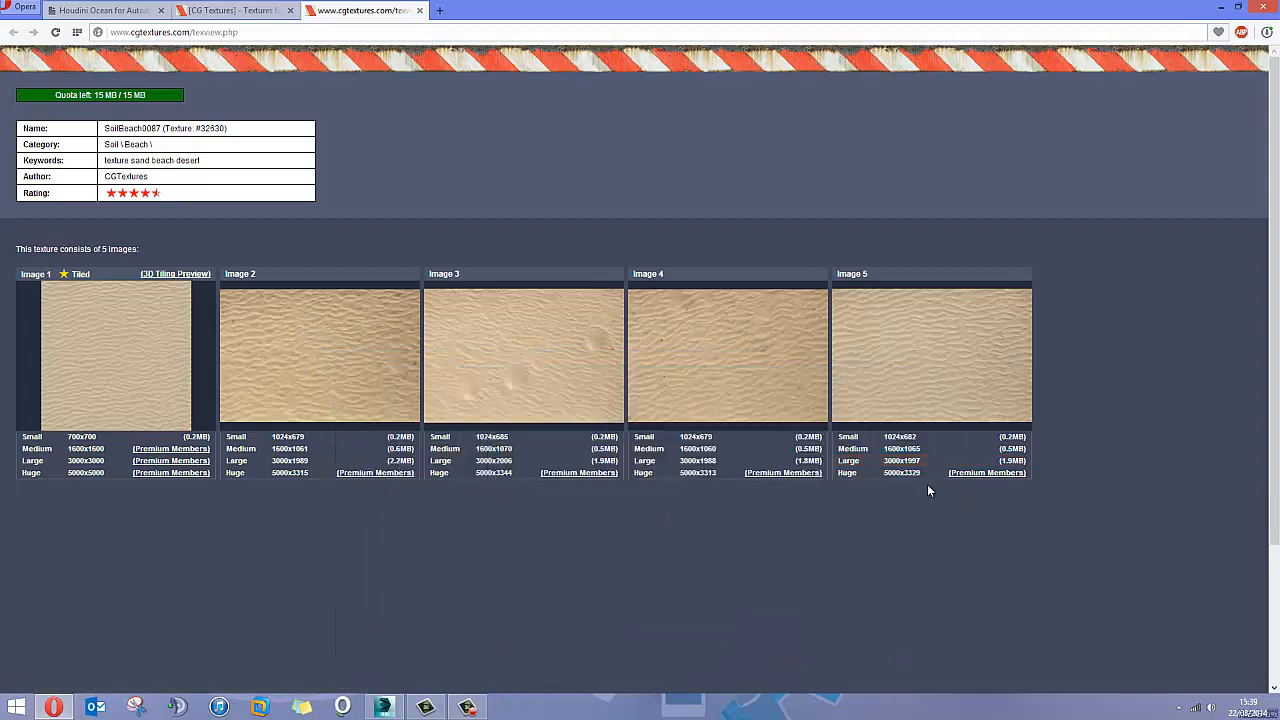
pyautogui.click(916, 451)
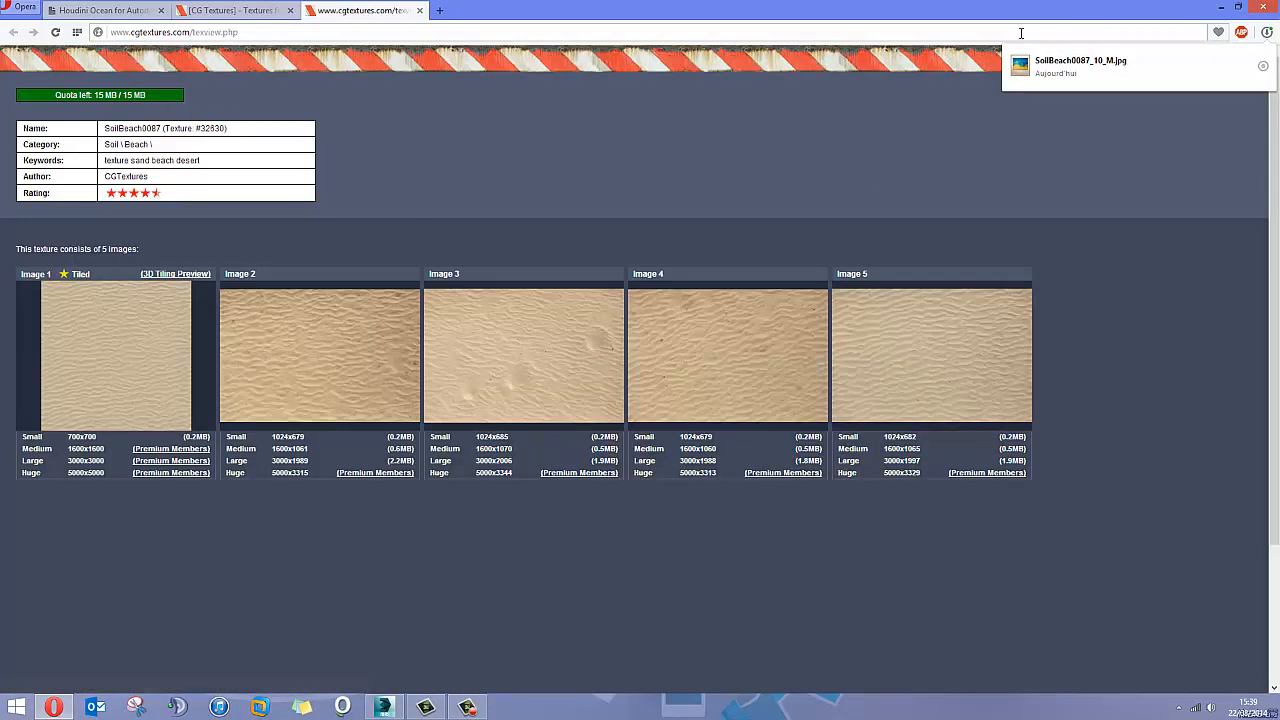
pyautogui.click(1219, 7)
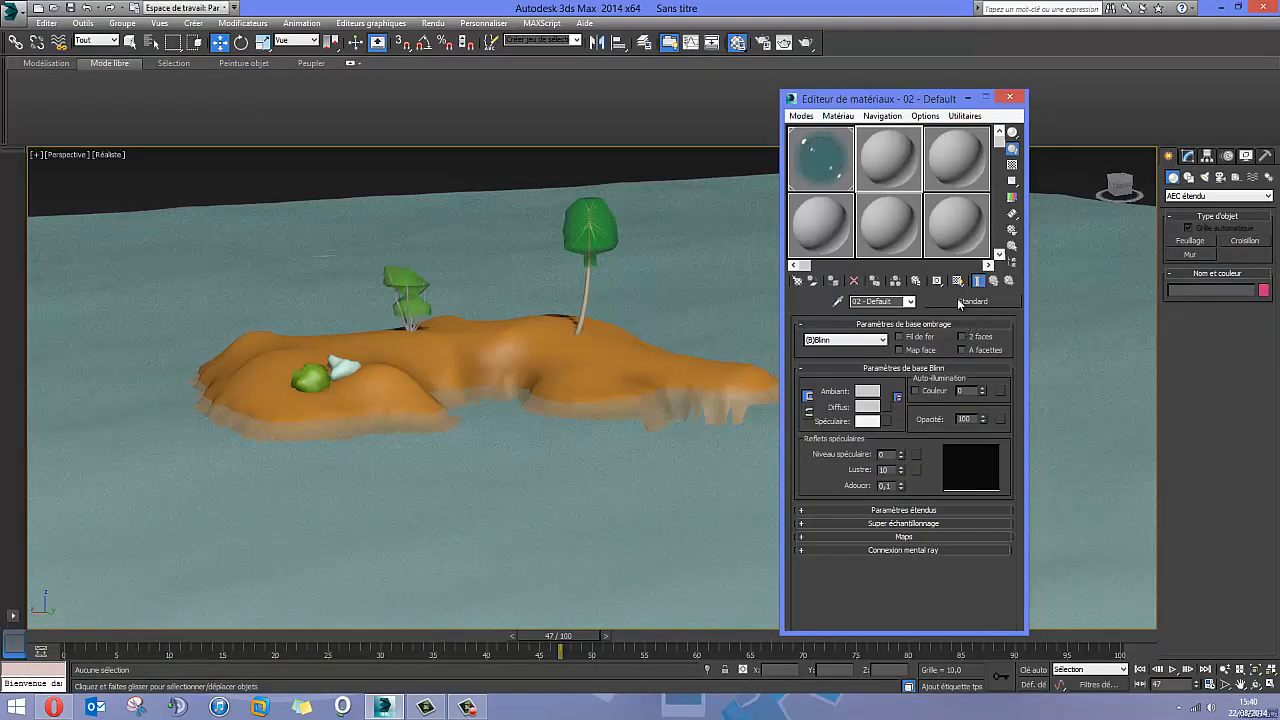
# Change the second material slot to an Arch & Design material and apply the Finition matte template.
pyautogui.click(886, 407)
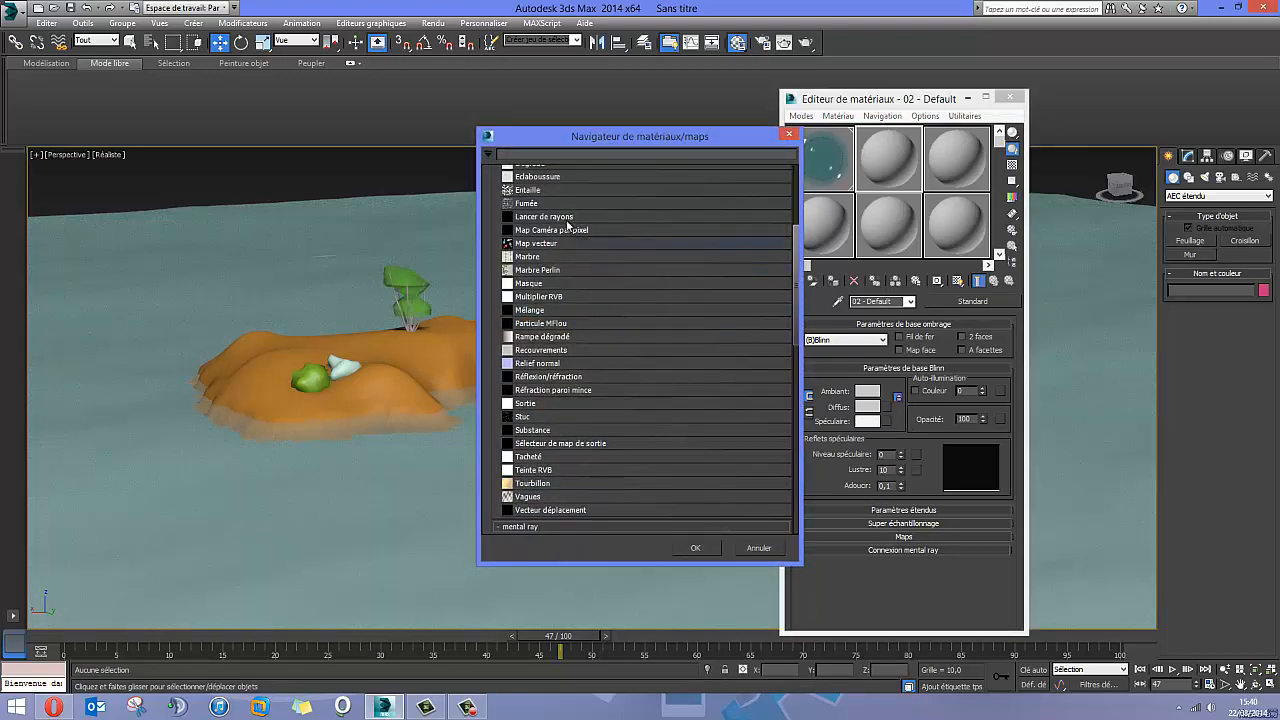
pyautogui.scroll(5, 674, 350)
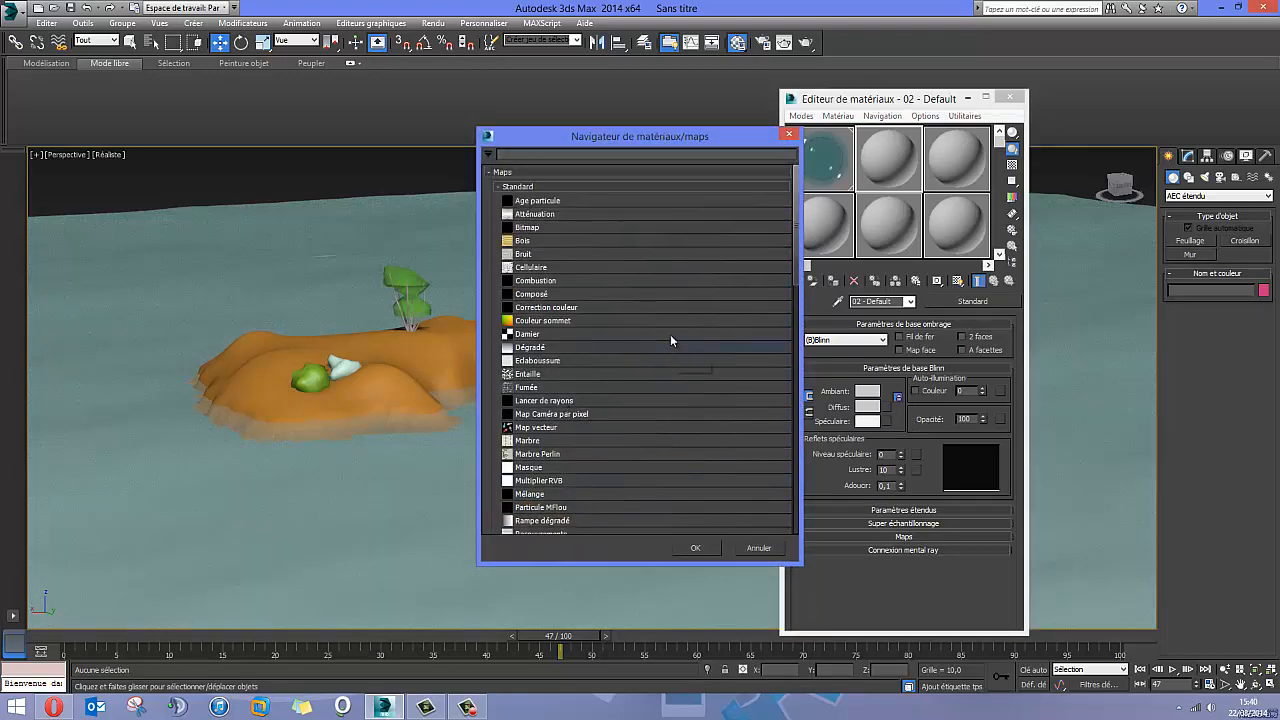
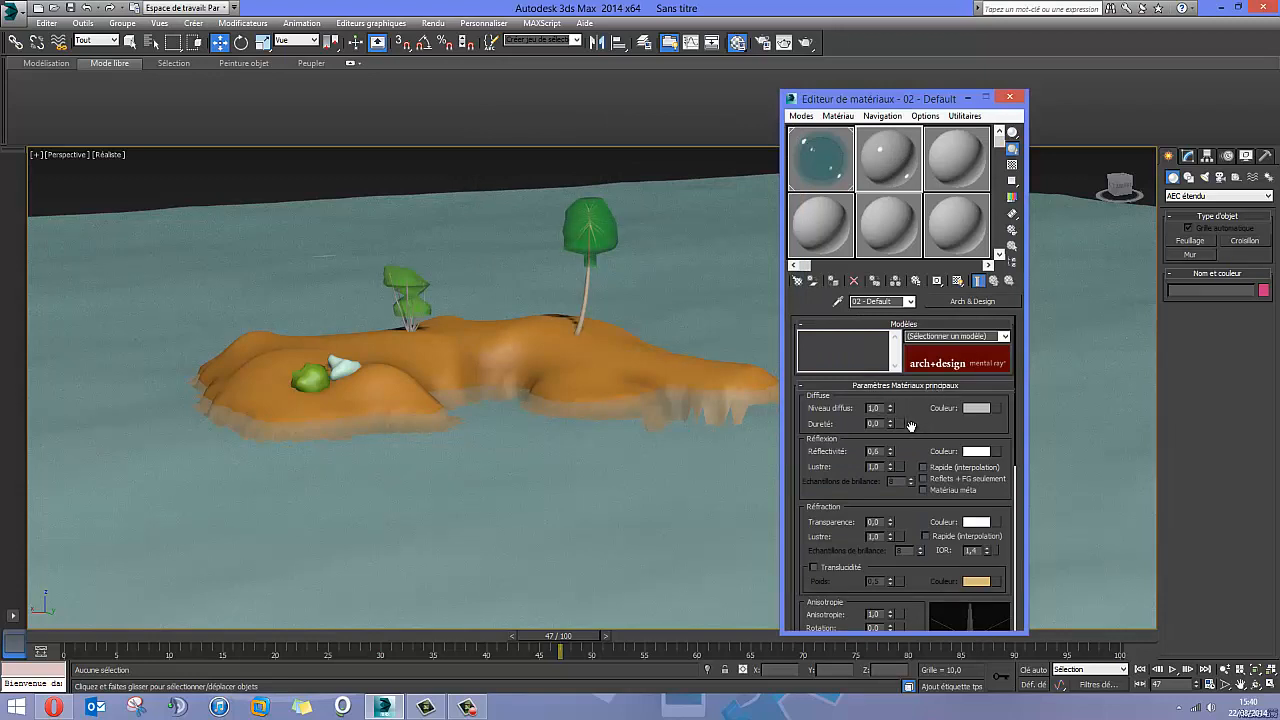
pyautogui.click(1006, 338)
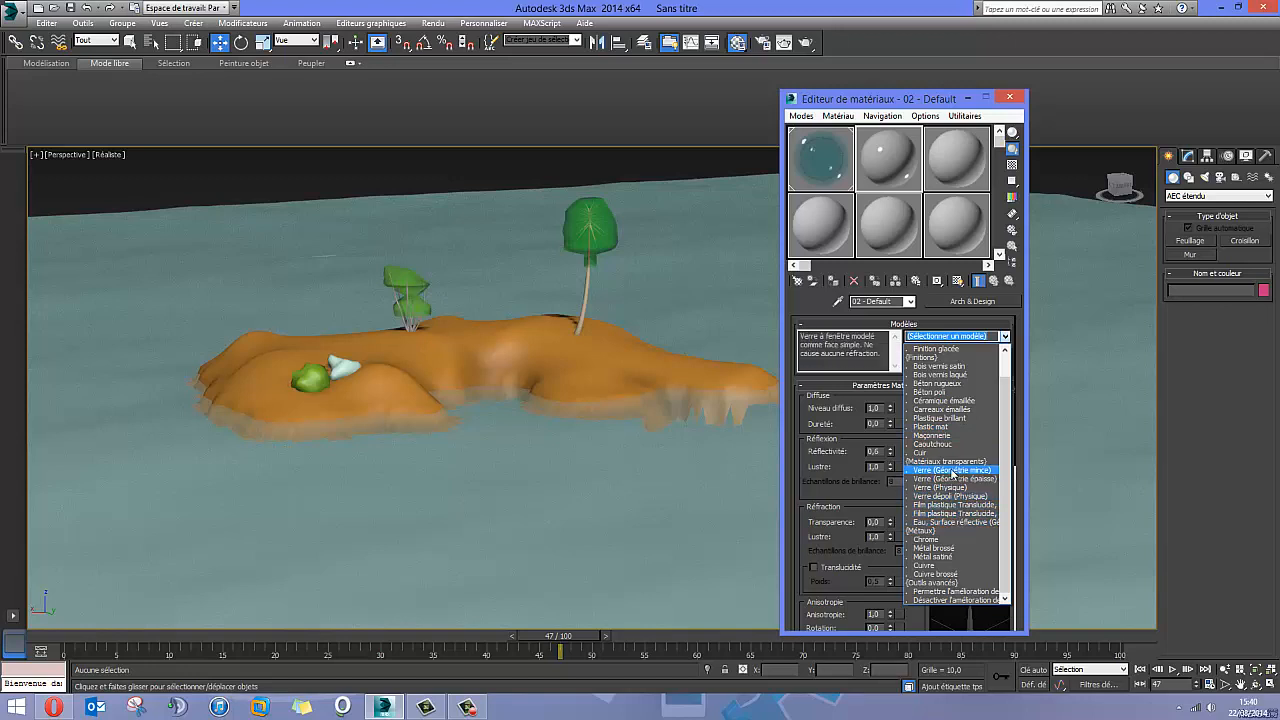
pyautogui.scroll(1, 953, 477)
pyautogui.scroll(1, 953, 470)
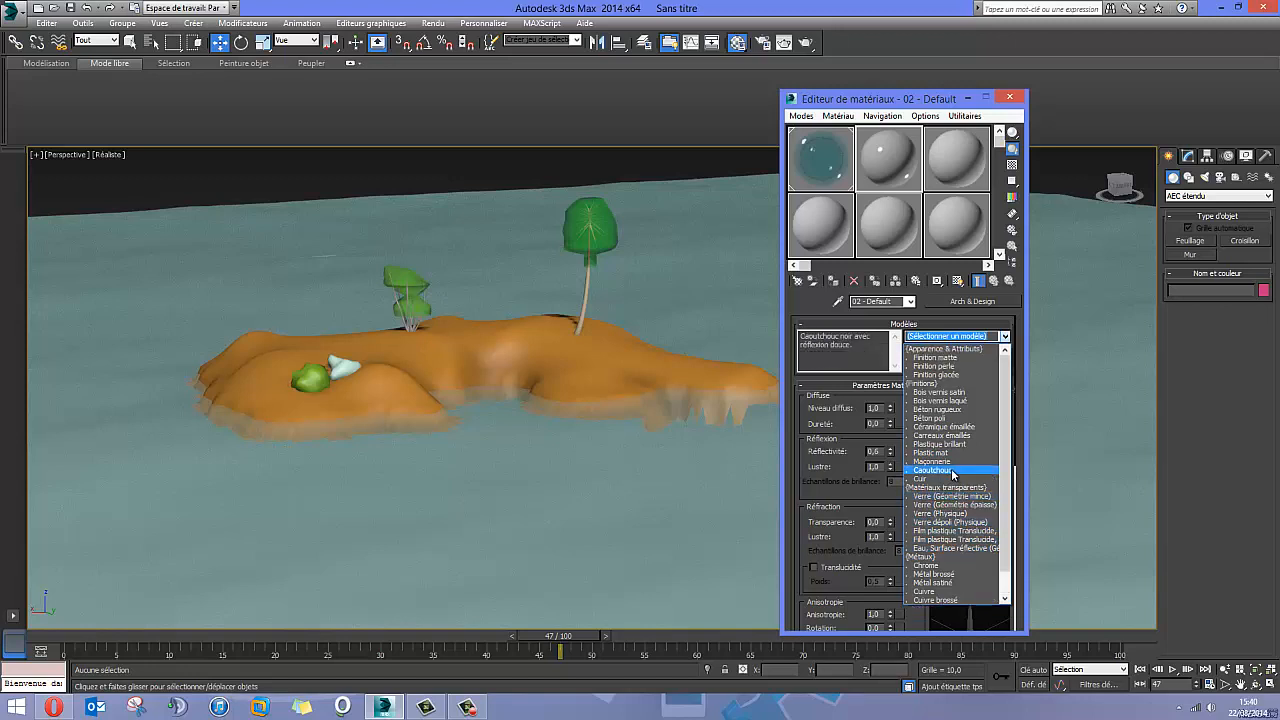
pyautogui.click(964, 359)
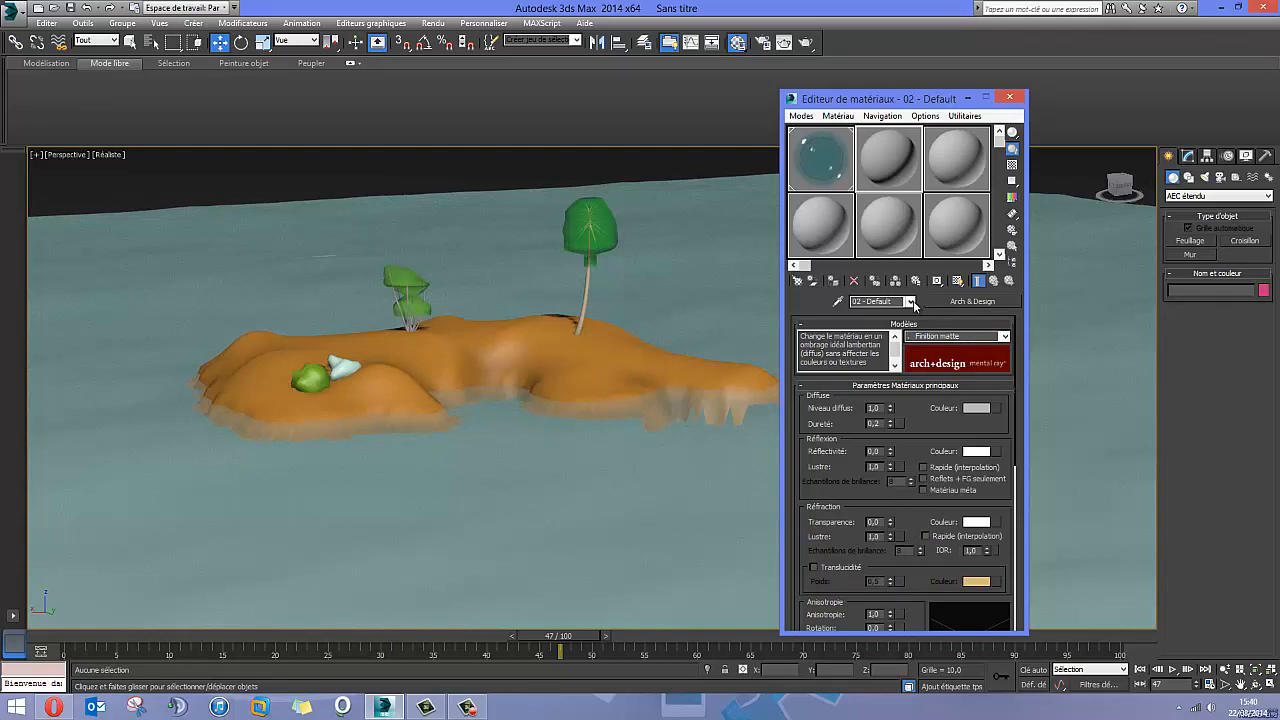
# Load SoilBeach0087_10_M.jpg from the desktop as a Bitmap map in the second material's diffuse colour.
pyautogui.click(902, 424)
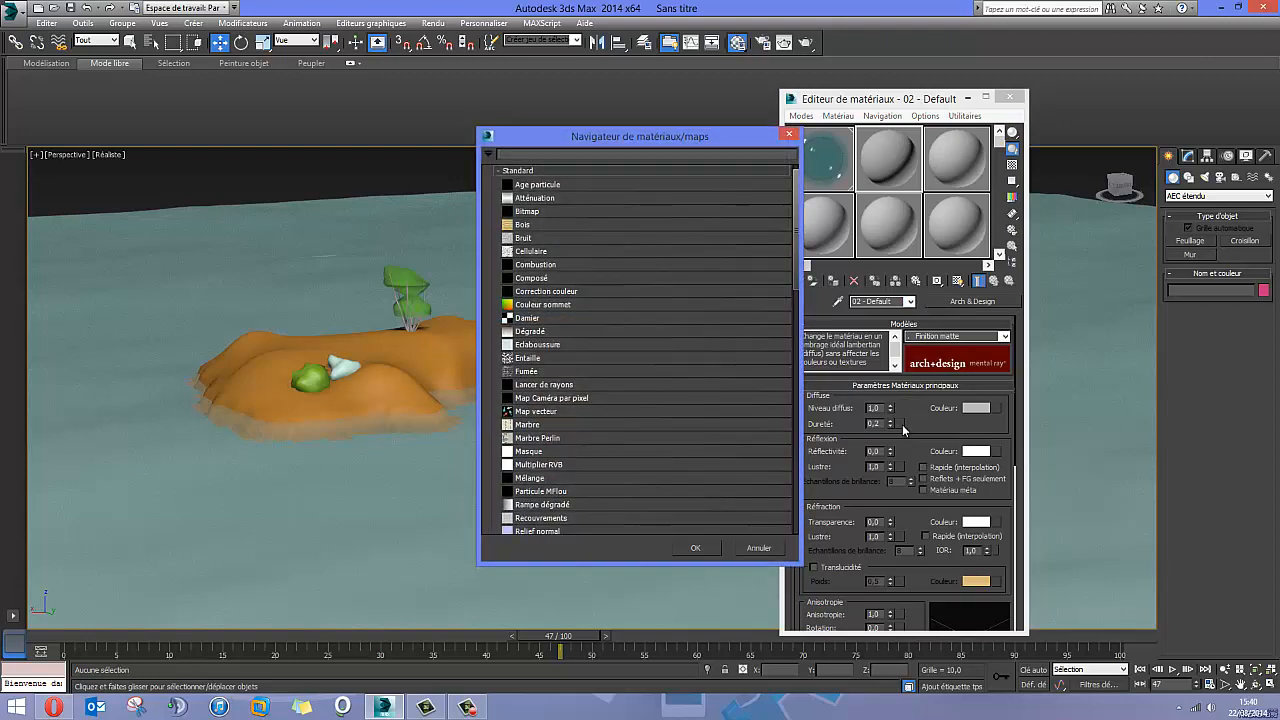
pyautogui.press('Escape')
pyautogui.click(996, 407)
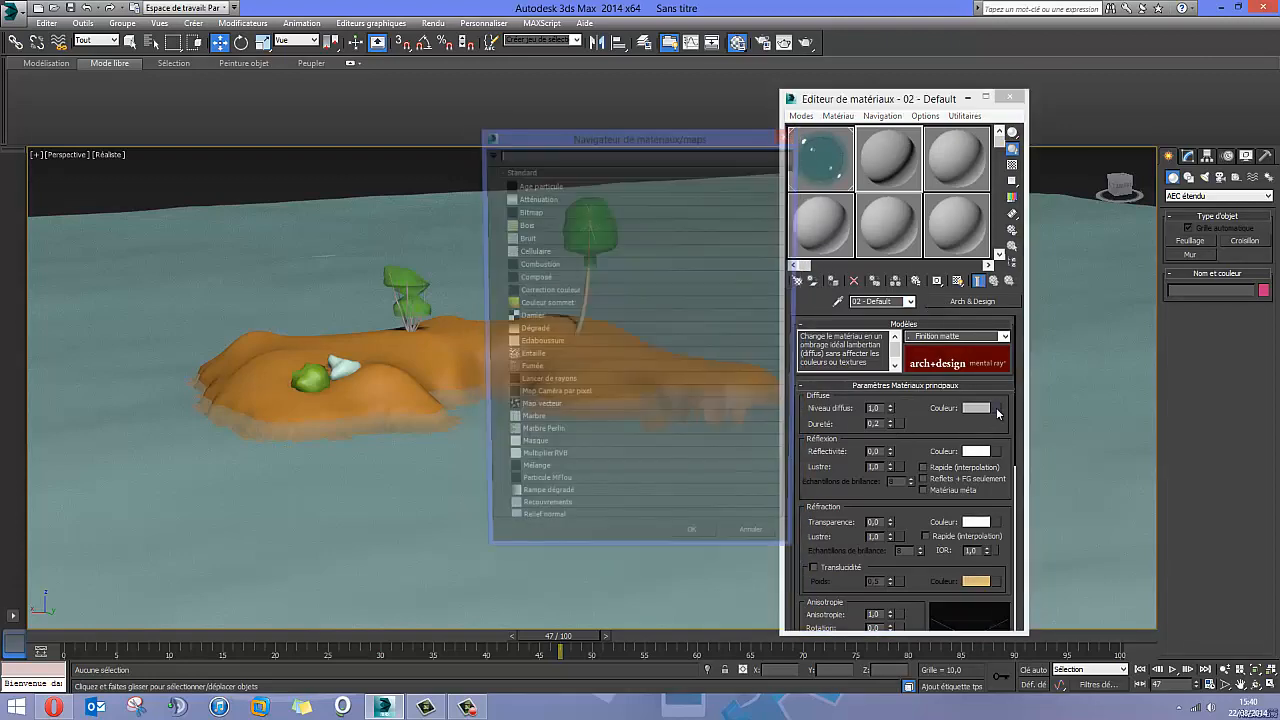
pyautogui.doubleClick(564, 211)
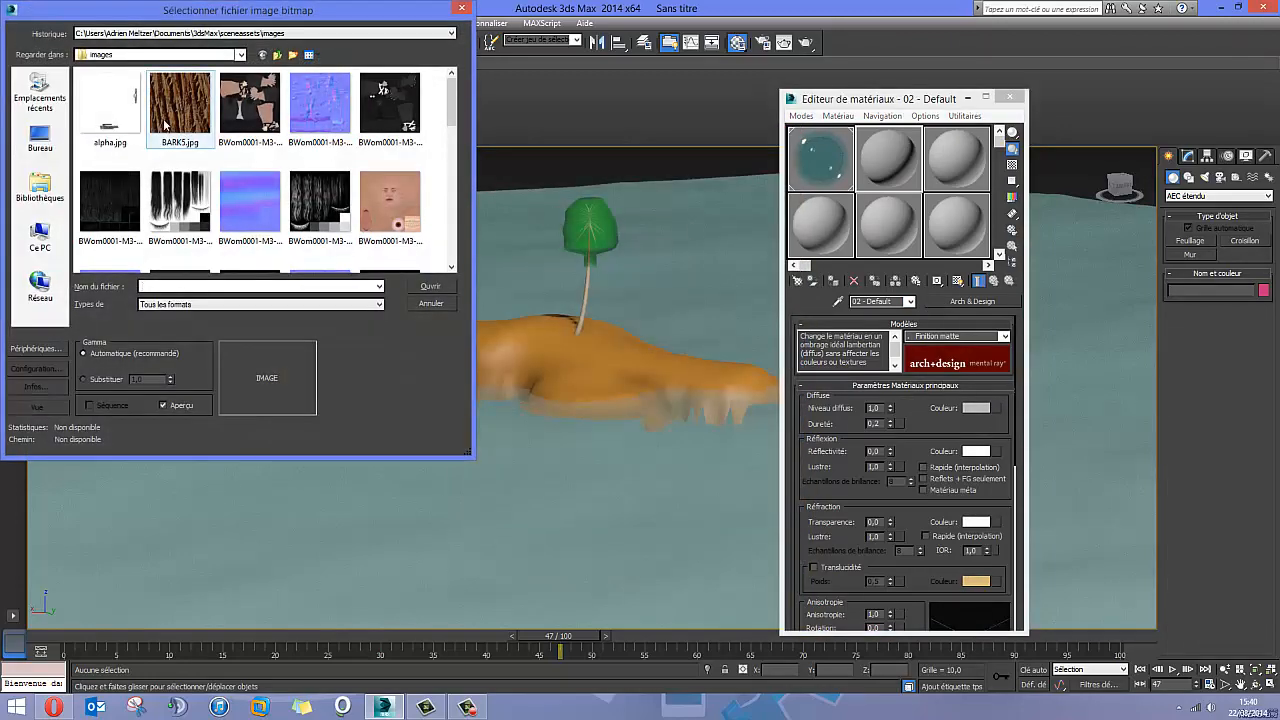
pyautogui.click(38, 150)
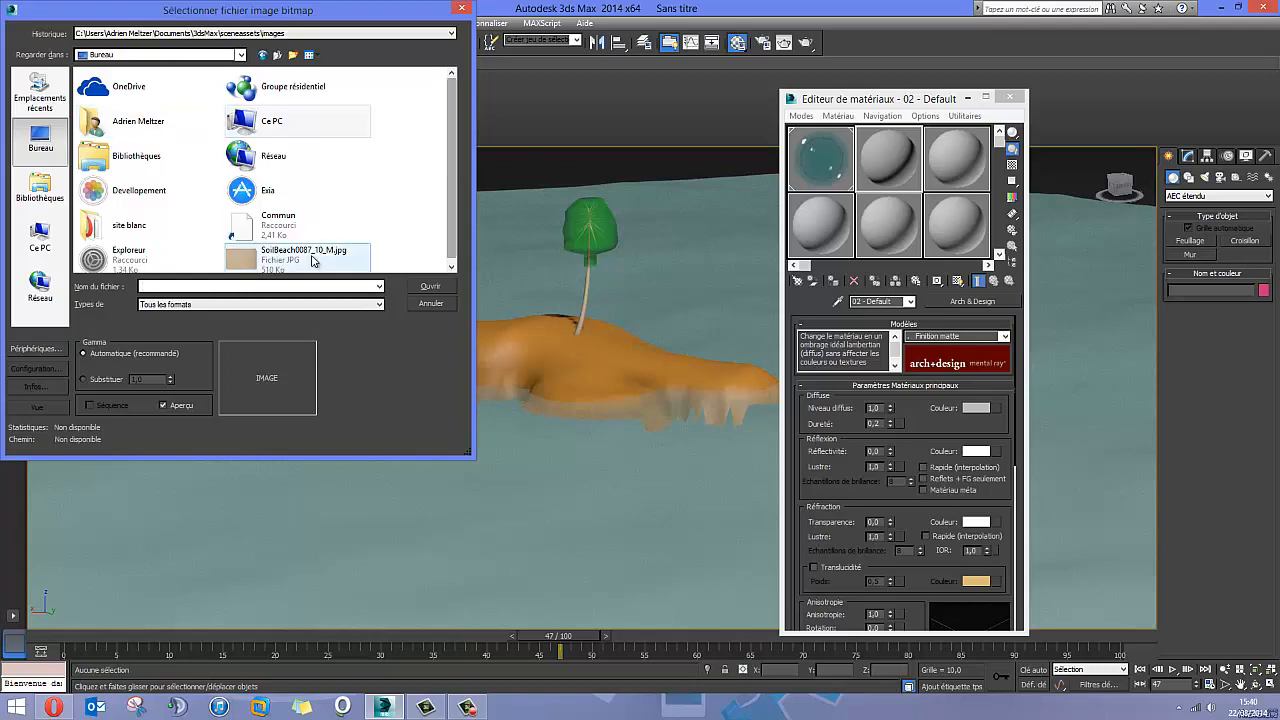
pyautogui.doubleClick(272, 256)
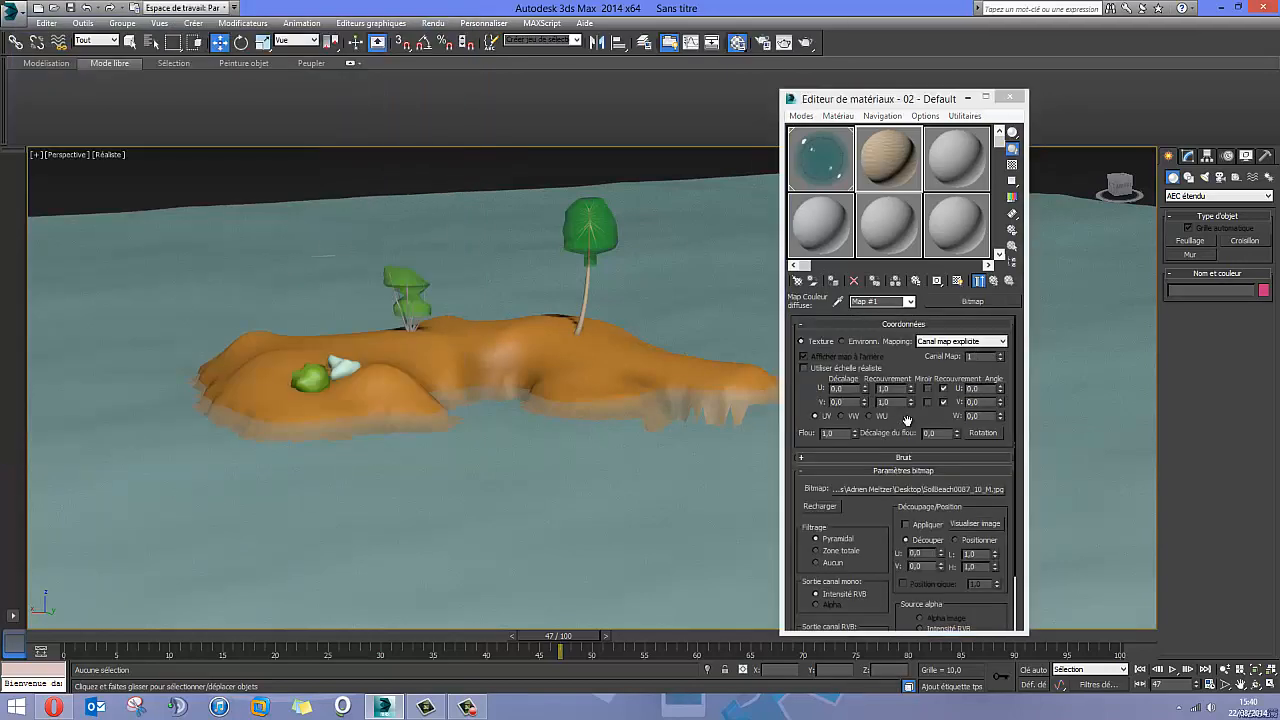
# Assign the sand material to the island, display its texture in the viewport and deselect the island.
pyautogui.click(555, 380)
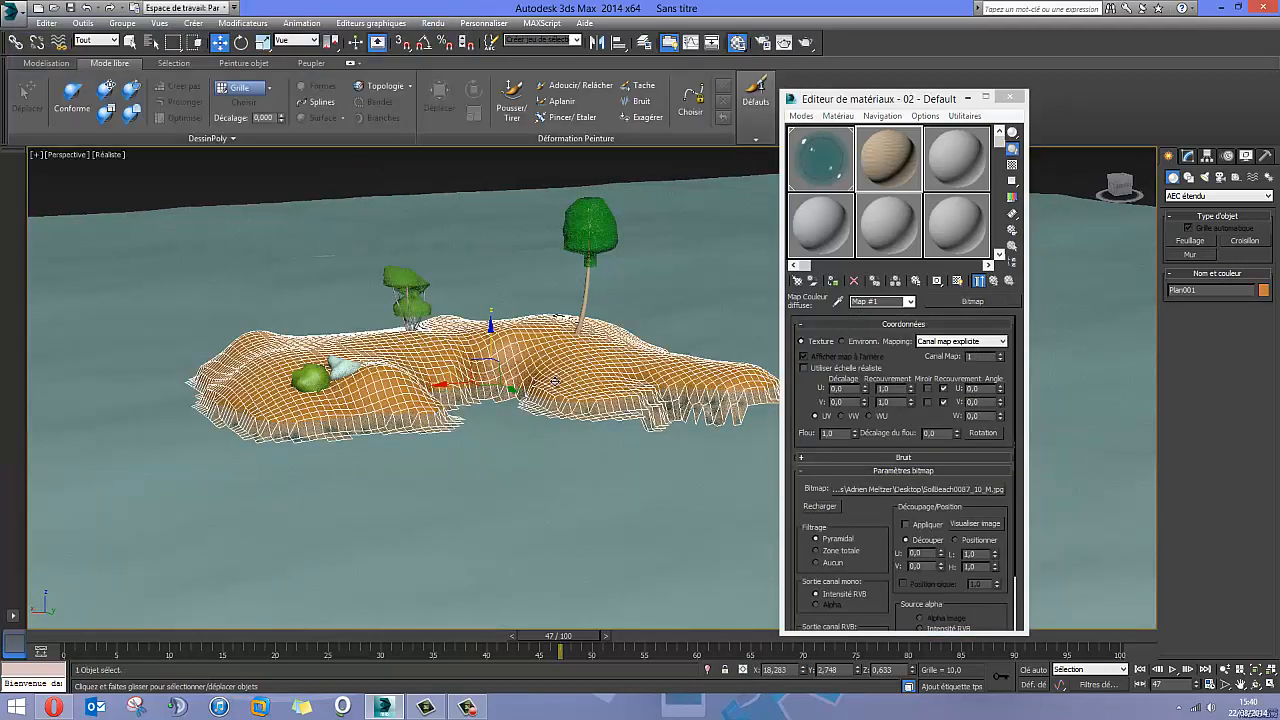
pyautogui.click(833, 285)
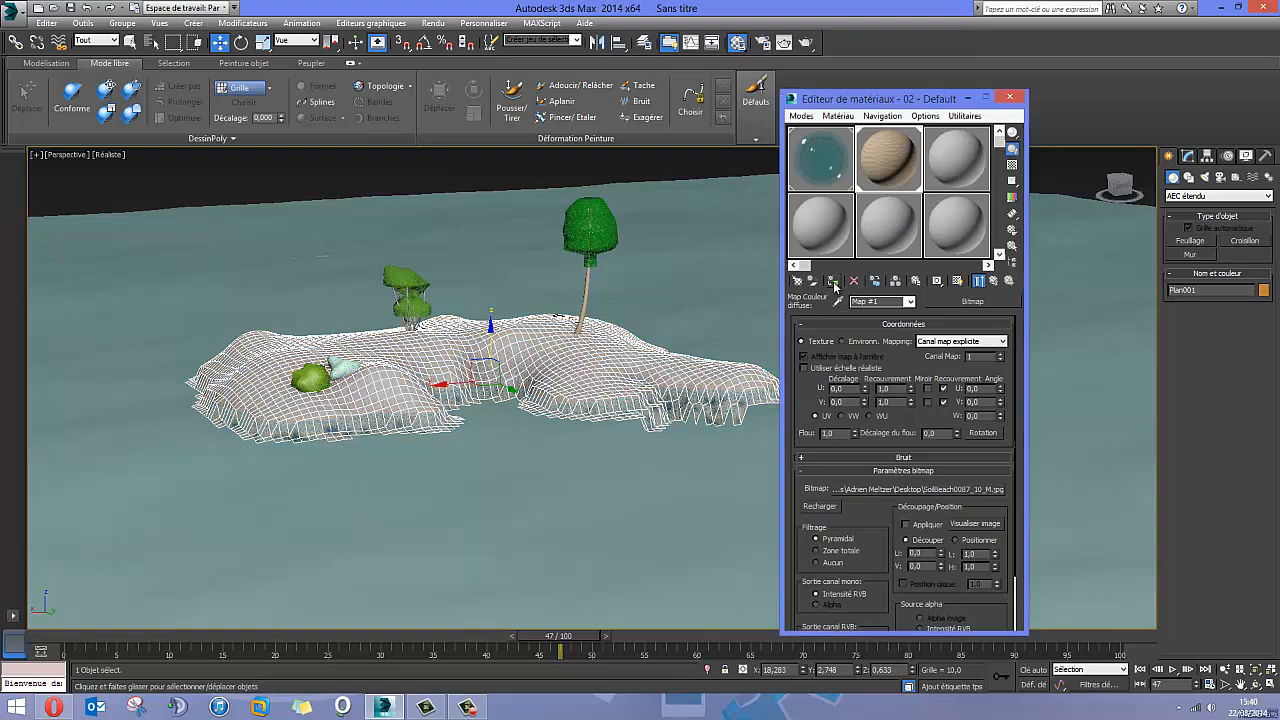
pyautogui.click(958, 280)
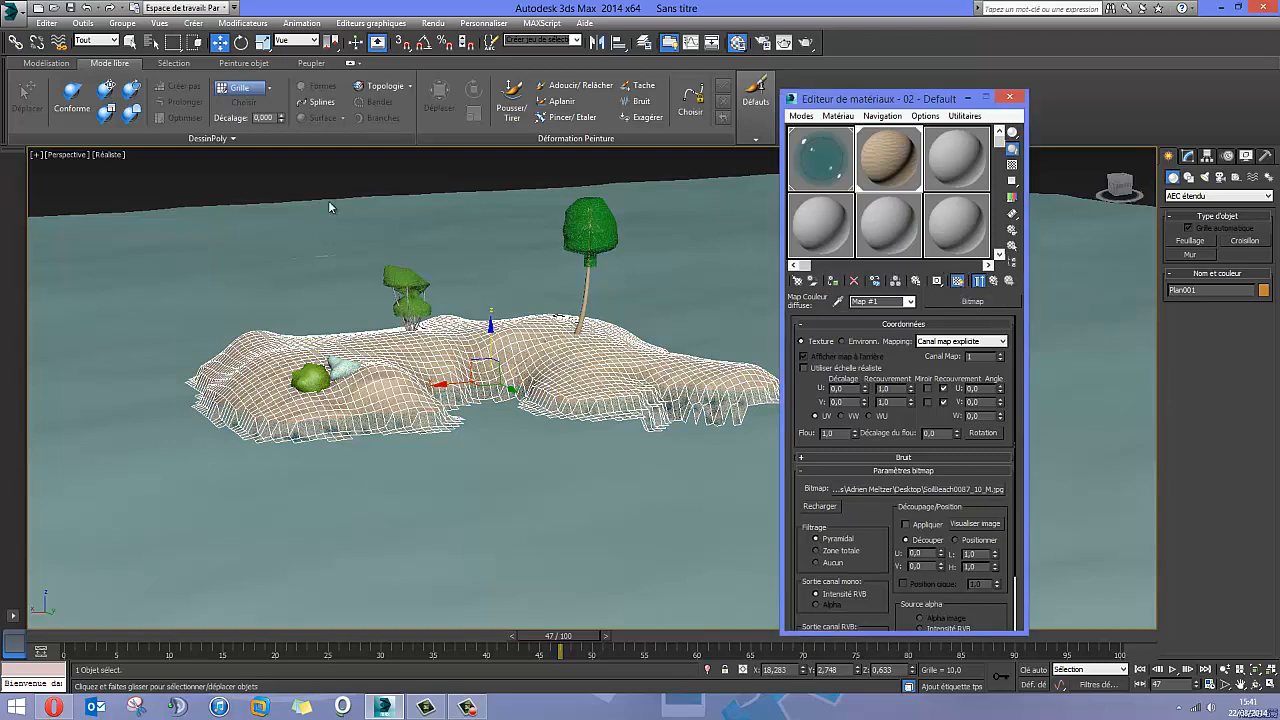
pyautogui.click(389, 184)
# Examine the sand texture on the island from close up and from a higher angle.
pyautogui.scroll(5, 598, 417)
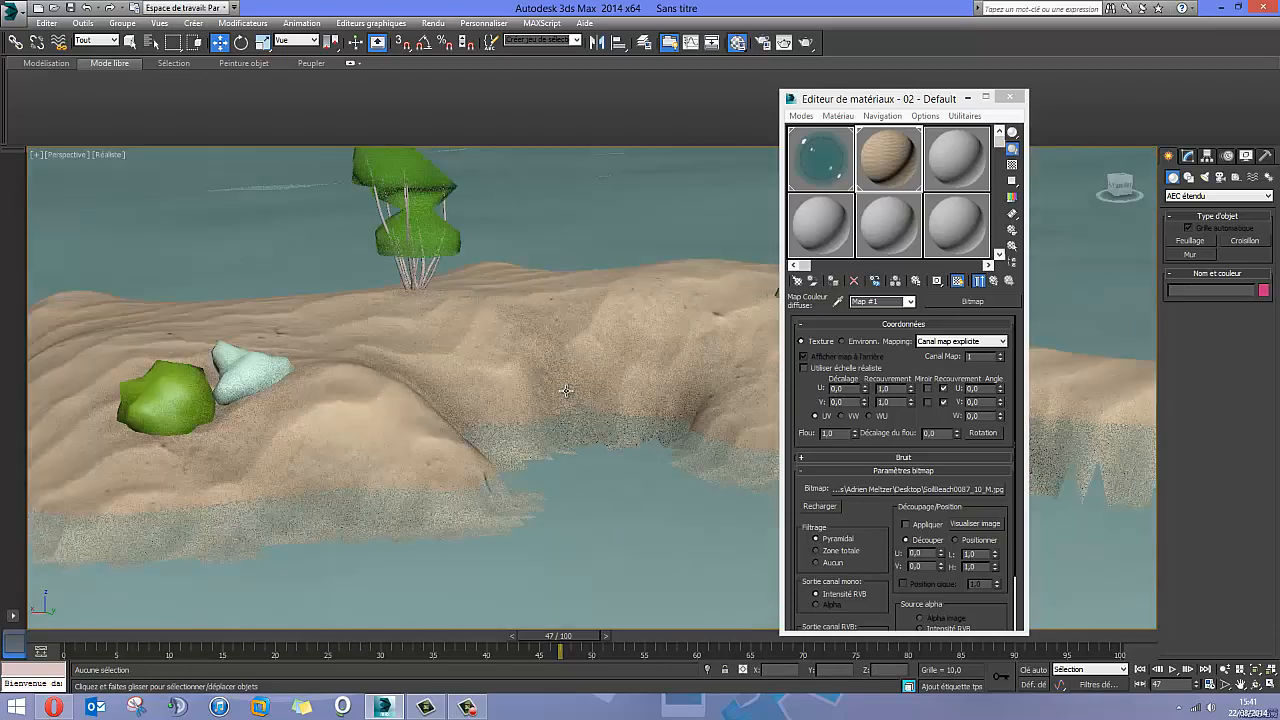
pyautogui.keyDown('alt'); pyautogui.moveTo(598, 417); pyautogui.dragTo(607, 446, button='middle'); pyautogui.keyUp('alt')
pyautogui.scroll(-5, 576, 434)
pyautogui.click(624, 438)
pyautogui.scroll(5, 619, 325)
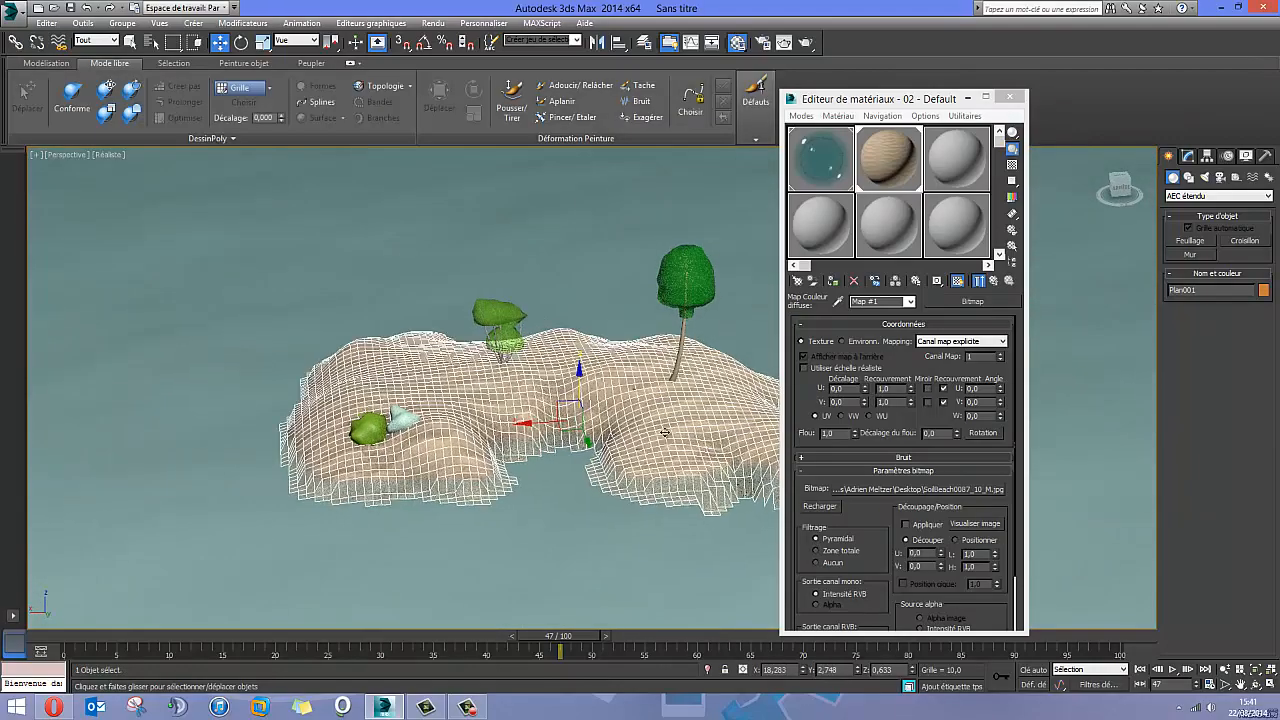
pyautogui.keyDown('alt'); pyautogui.moveTo(516, 255); pyautogui.dragTo(629, 397, button='middle'); pyautogui.keyUp('alt')
pyautogui.click(517, 223)
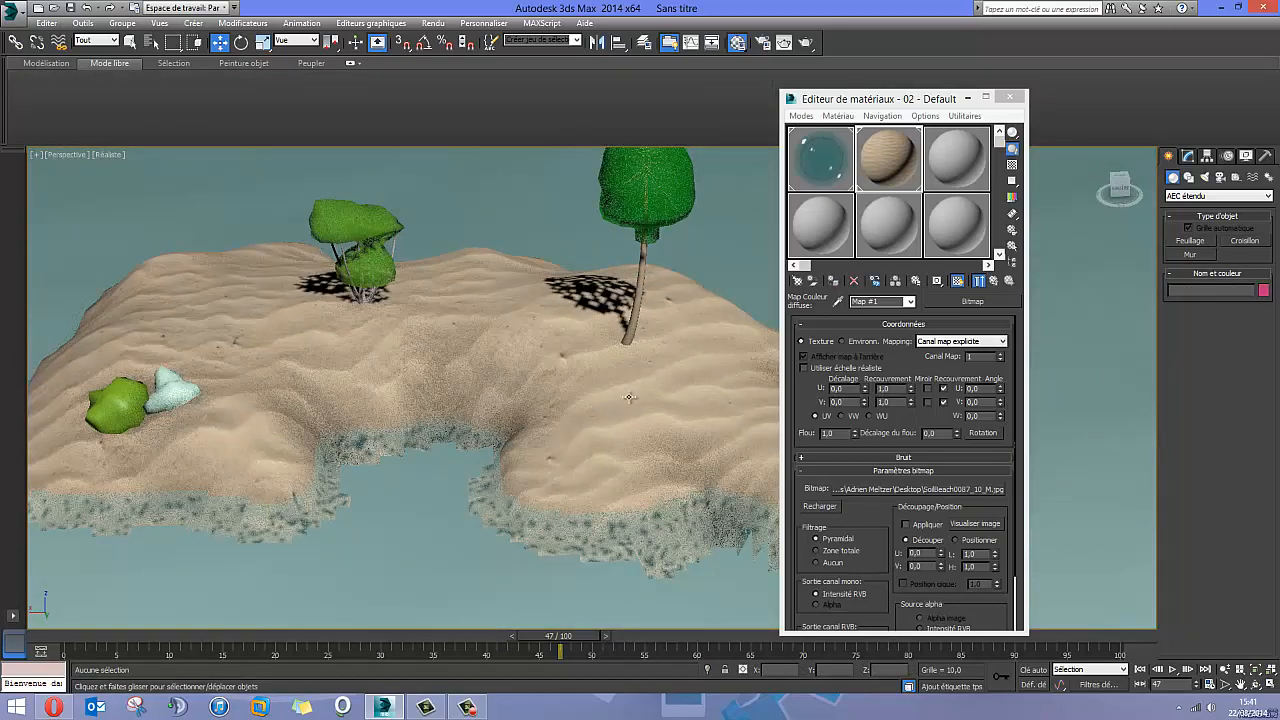
# Try U tiling values of 1,9, 1,3 and 0,9 on the sand bitmap, then return it to 1,0.
pyautogui.moveTo(866, 104); pyautogui.dragTo(978, 107)
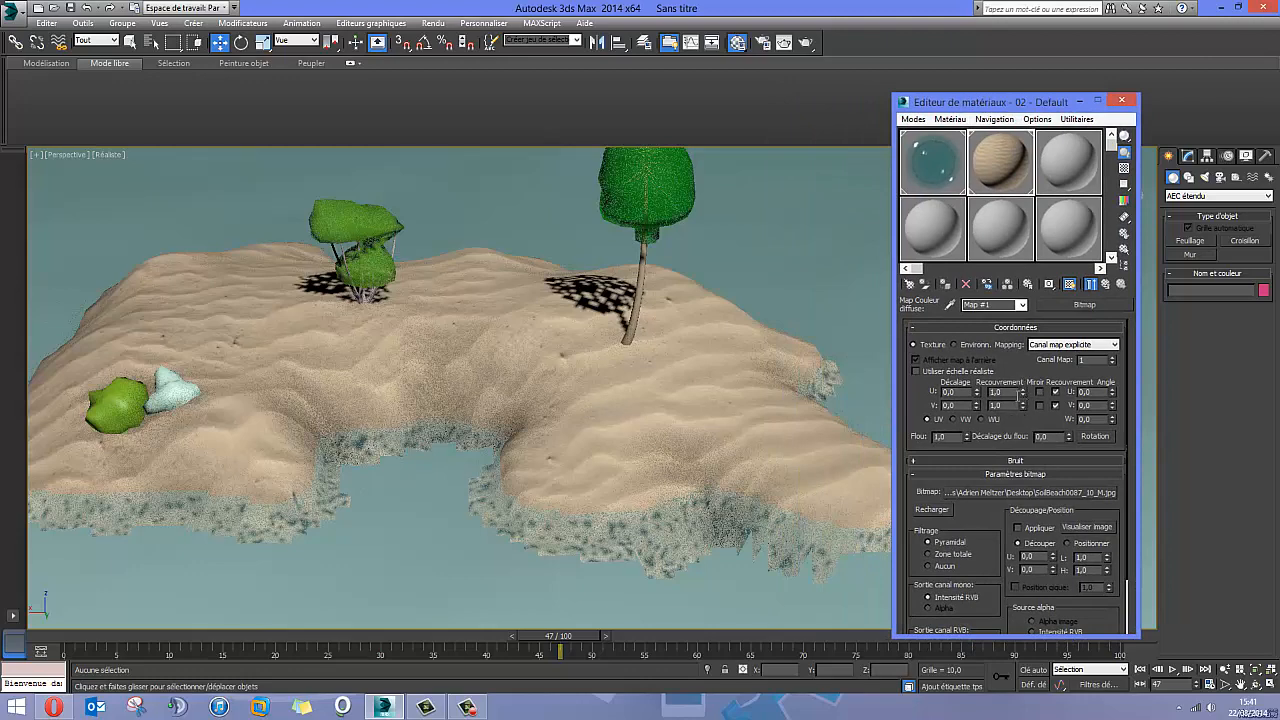
pyautogui.click(1023, 390)
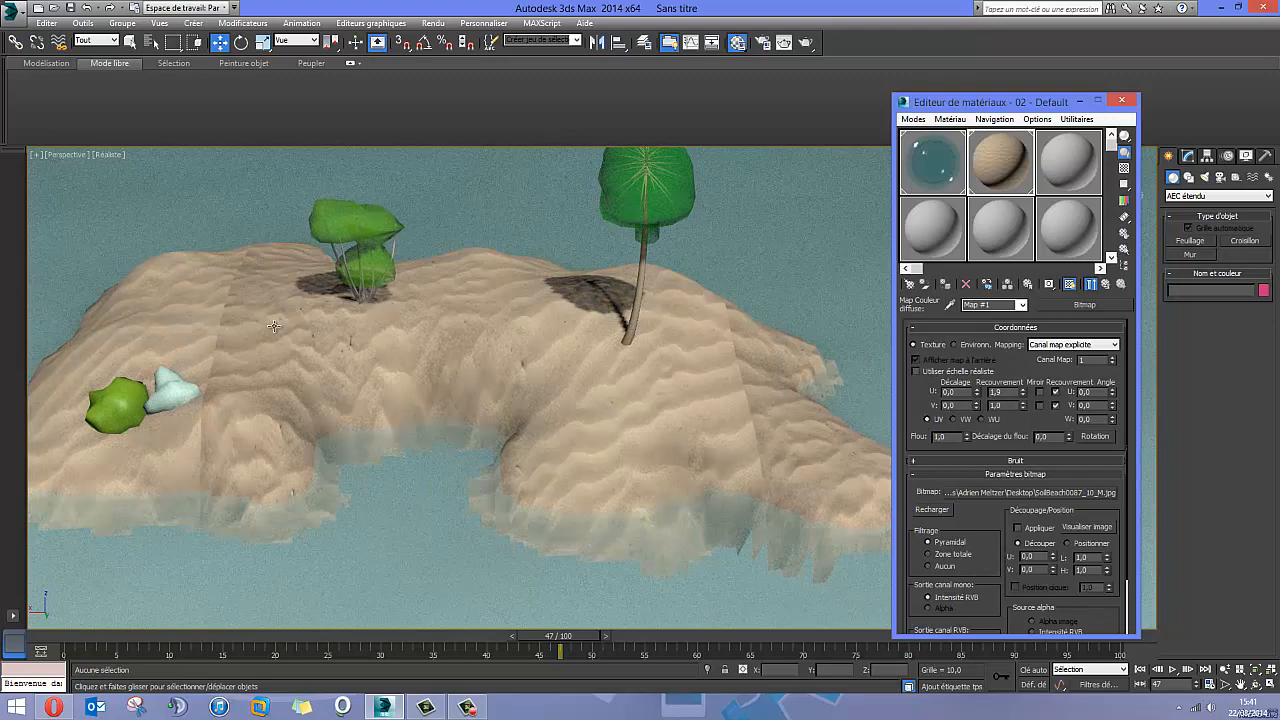
pyautogui.click(1023, 396)
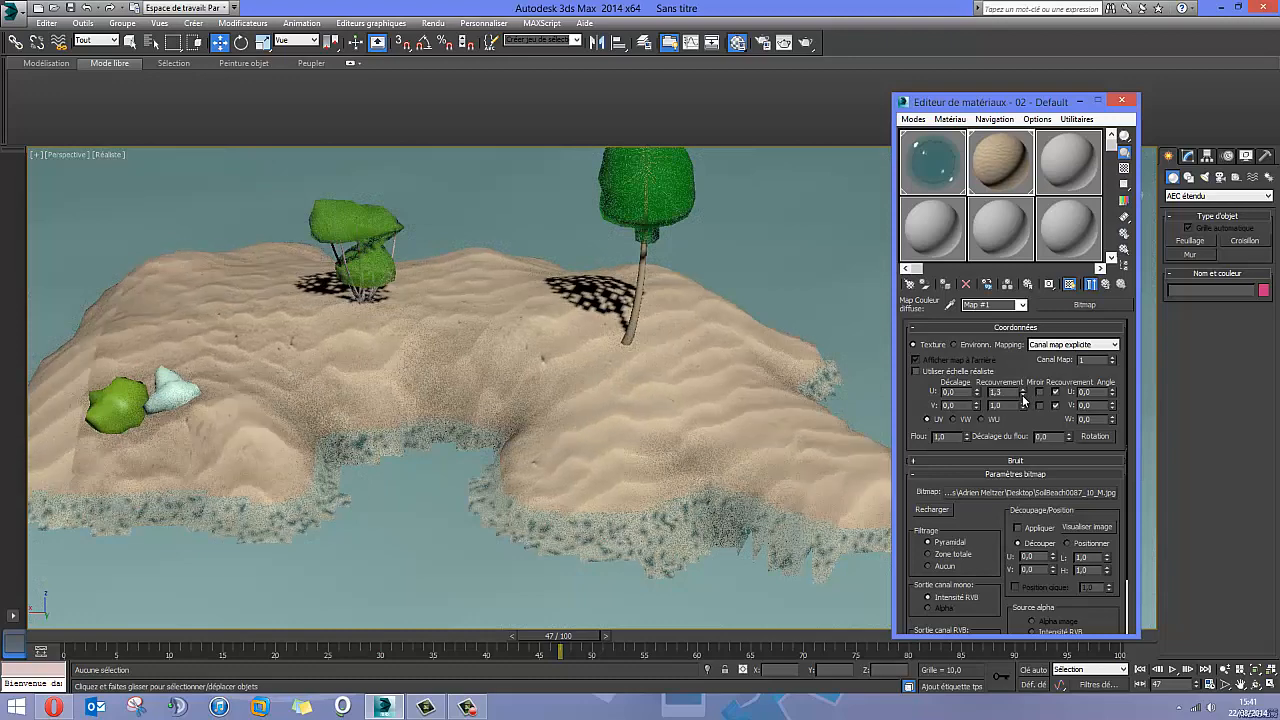
pyautogui.click(1024, 391)
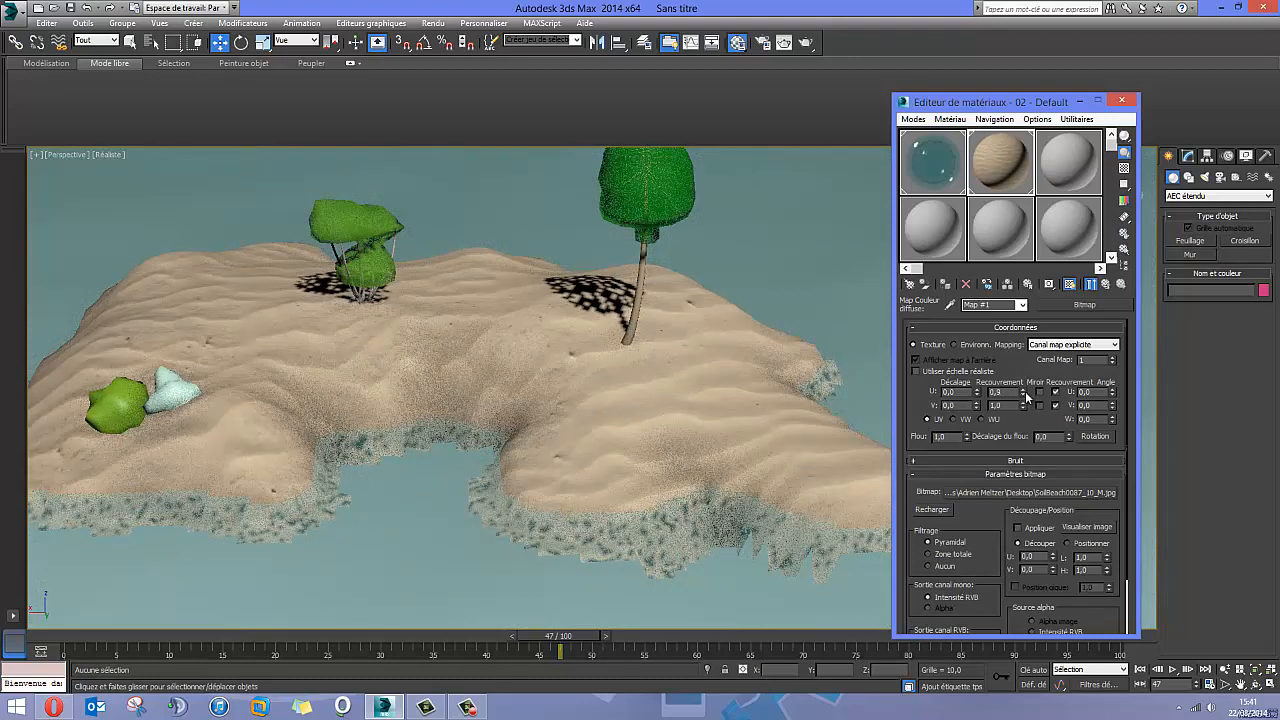
pyautogui.click(1024, 392)
pyautogui.moveTo(381, 316); pyautogui.dragTo(737, 383, button='middle')
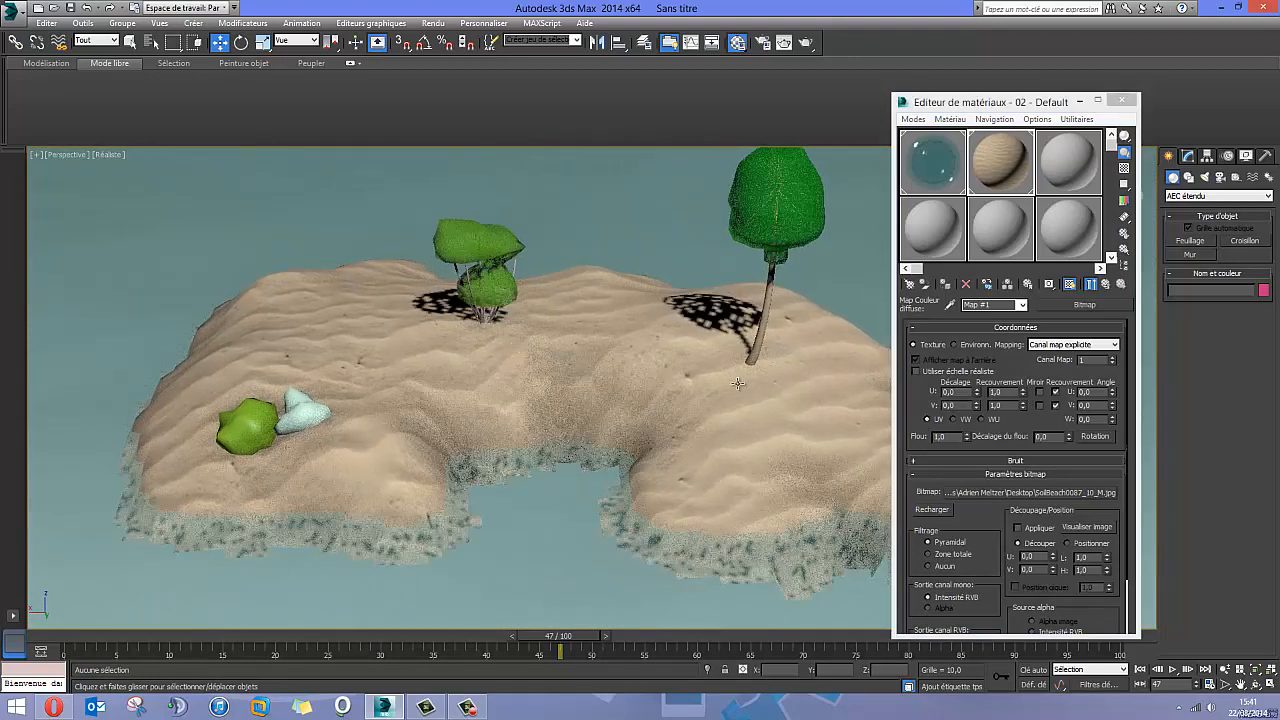
# Set the sand bitmap's V tiling to 3,0 and close the material editor.
pyautogui.click(1023, 403)
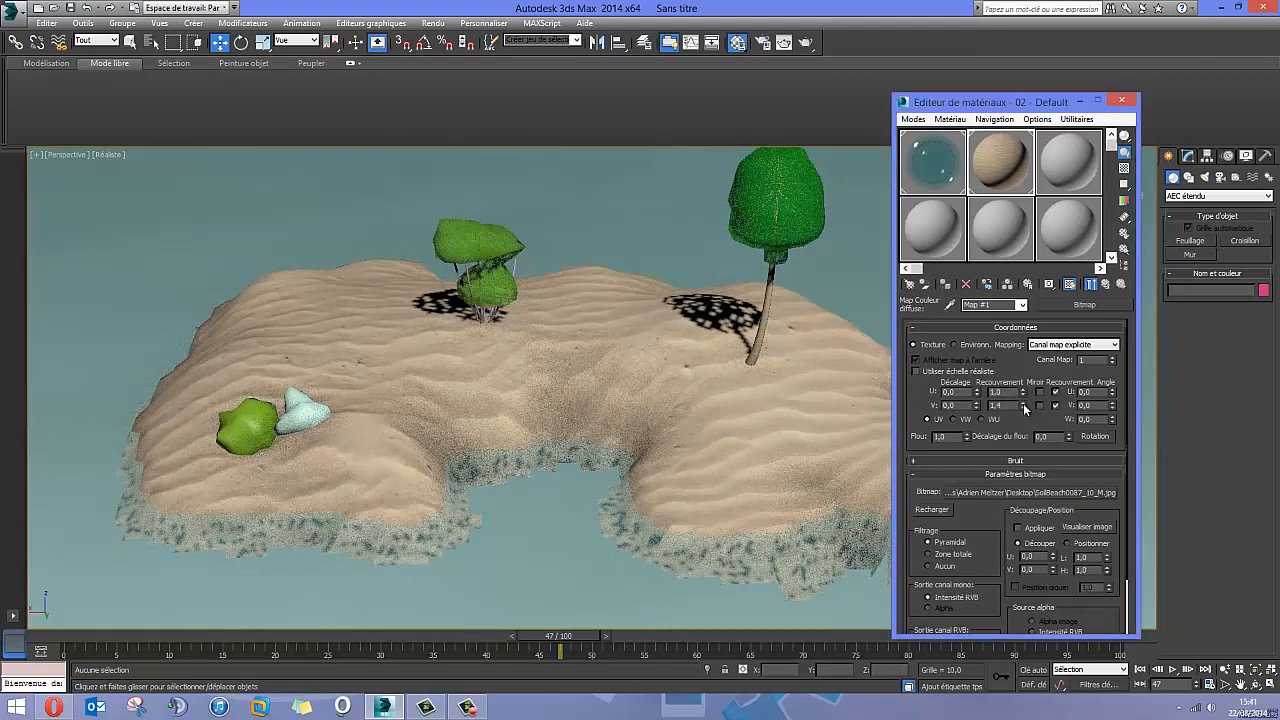
pyautogui.click(1023, 403)
pyautogui.click(1023, 403)
pyautogui.click(1023, 403)
pyautogui.click(1023, 403)
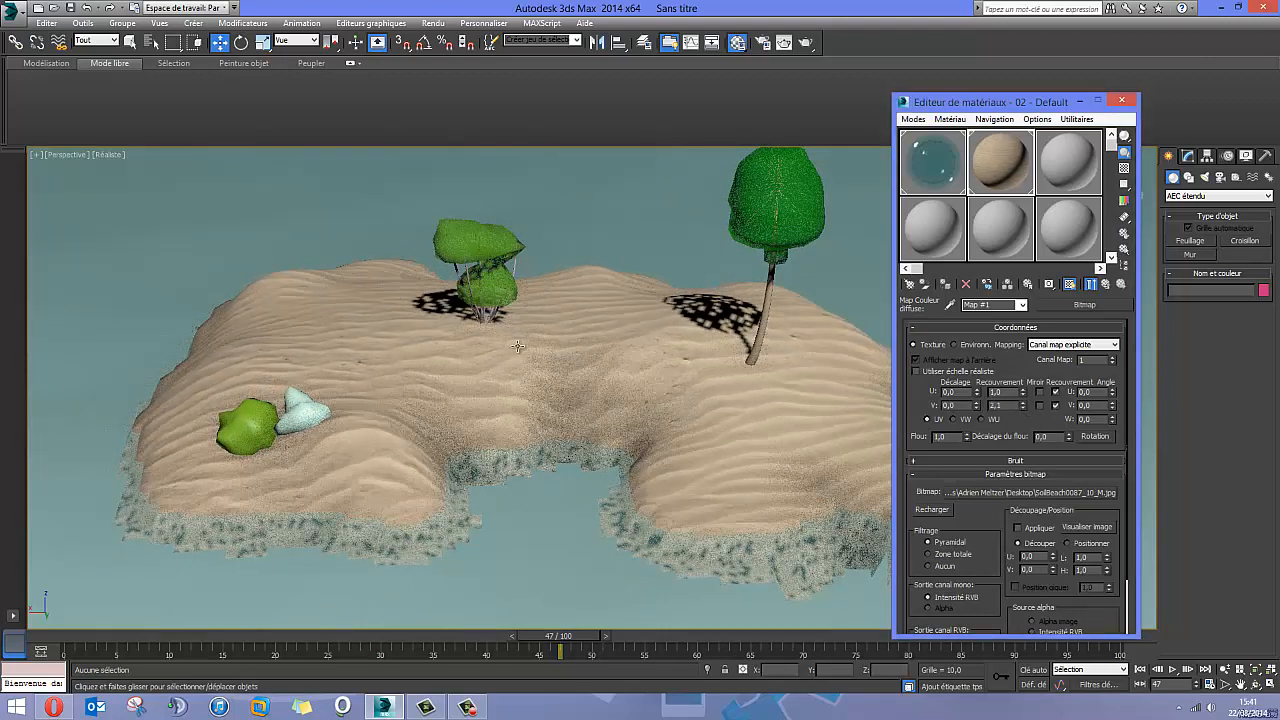
pyautogui.click(1023, 403)
pyautogui.click(1023, 403)
pyautogui.click(1023, 403)
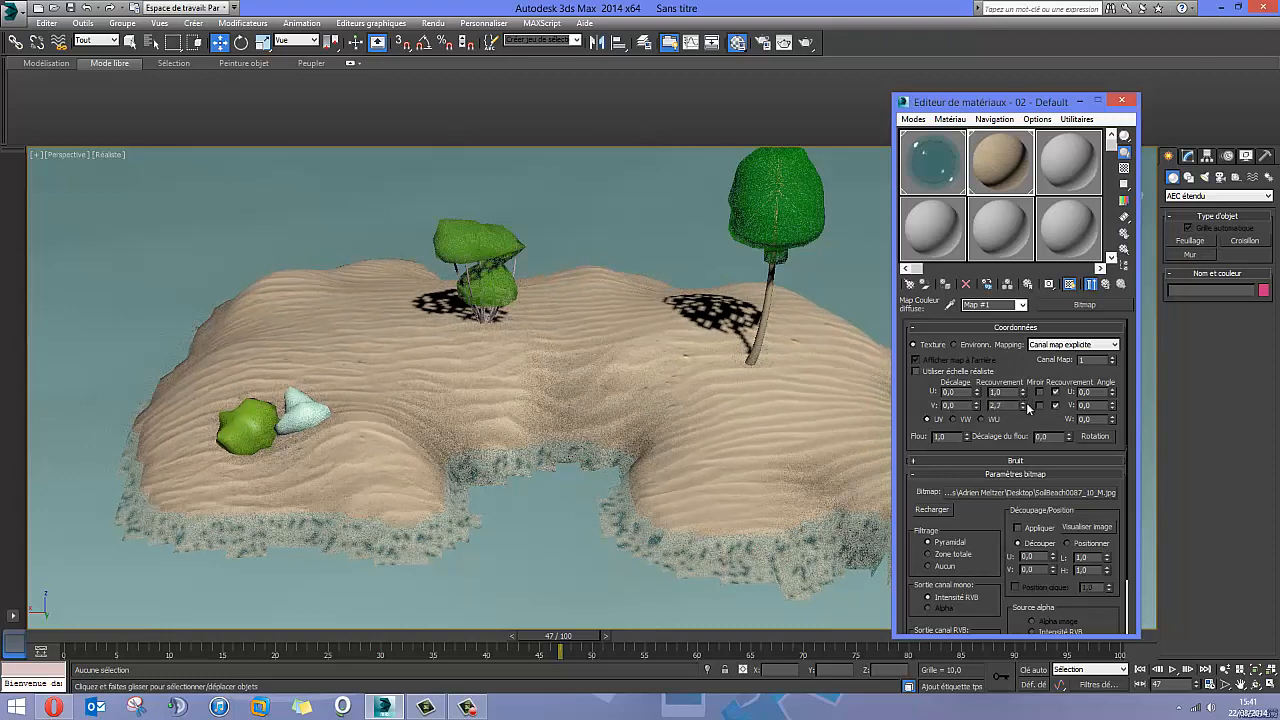
pyautogui.click(1023, 403)
pyautogui.click(1023, 403)
pyautogui.keyDown('alt'); pyautogui.moveTo(620, 425); pyautogui.dragTo(748, 278, button='middle'); pyautogui.keyUp('alt')
pyautogui.moveTo(546, 435)
pyautogui.mouseDown(button='middle')
pyautogui.moveTo(486, 429)
pyautogui.moveTo(585, 432)
pyautogui.moveTo(551, 429)
pyautogui.mouseUp(button='middle')
pyautogui.scroll(-3, 585, 432)
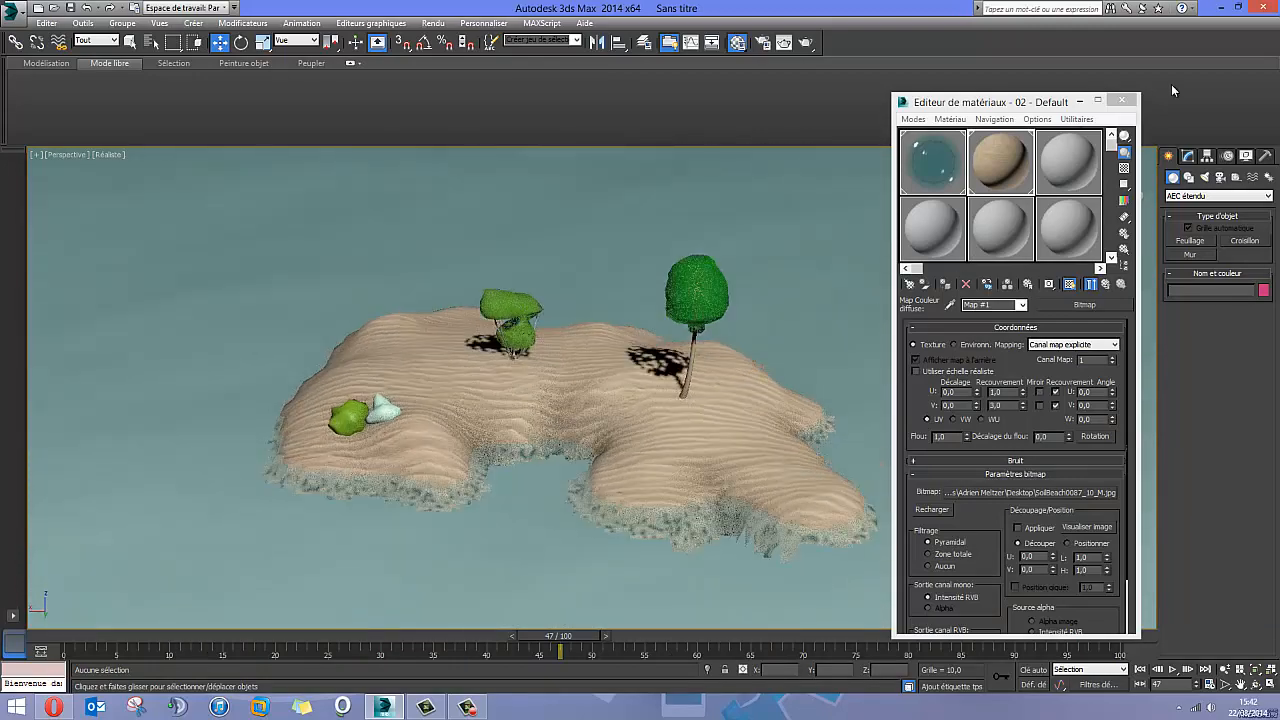
pyautogui.click(1121, 100)
# Add a Mapping UVW modifier to the island and check the planar projection on its slopes.
pyautogui.click(618, 430)
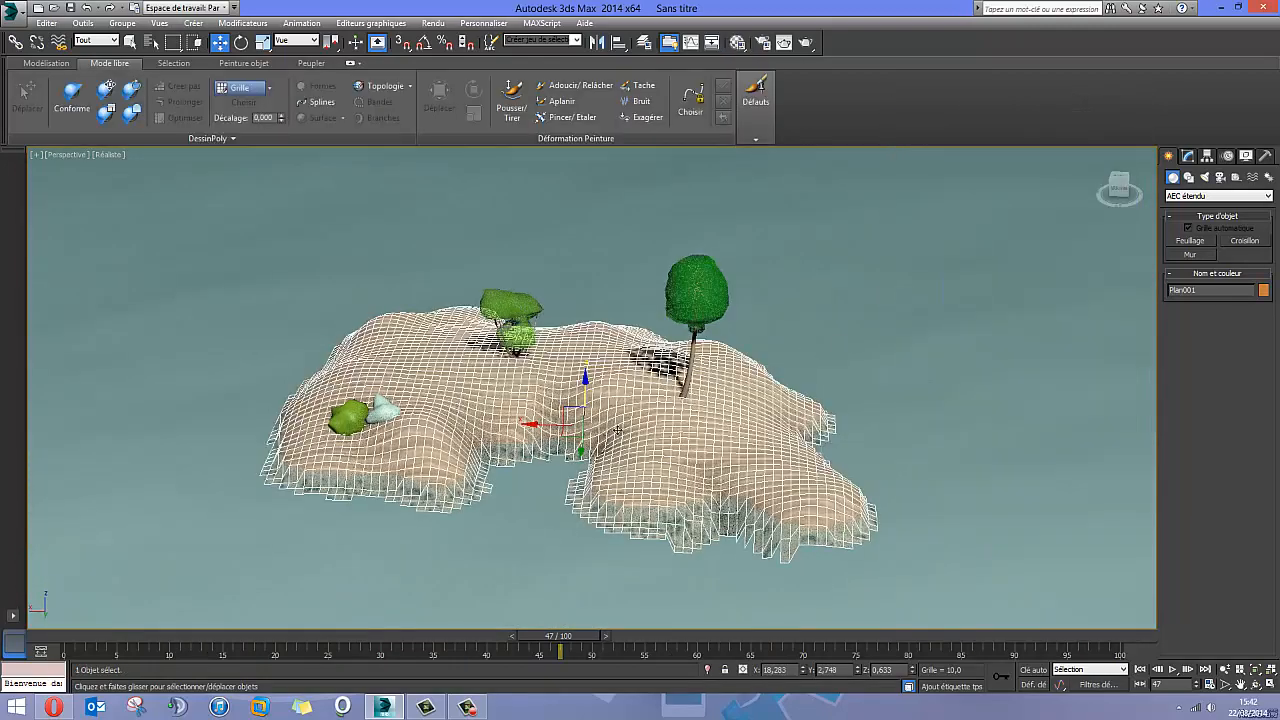
pyautogui.click(1188, 157)
pyautogui.click(1271, 192)
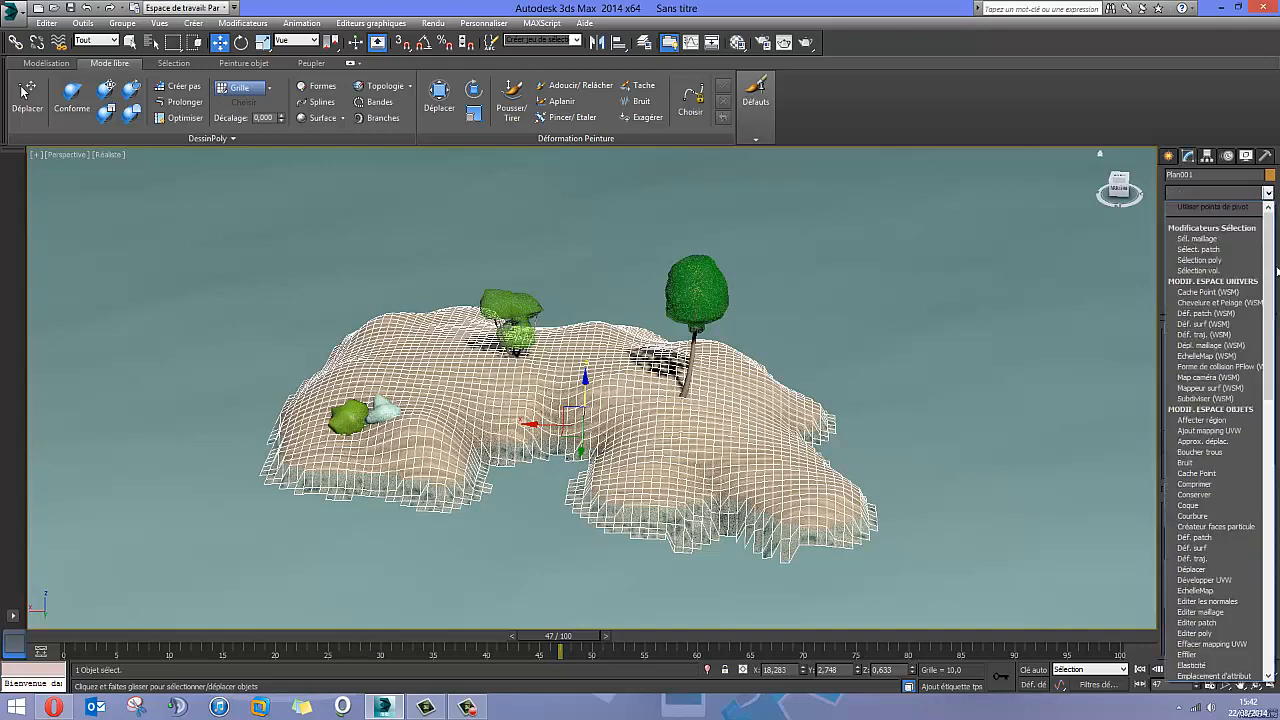
pyautogui.moveTo(1271, 296); pyautogui.dragTo(1266, 518)
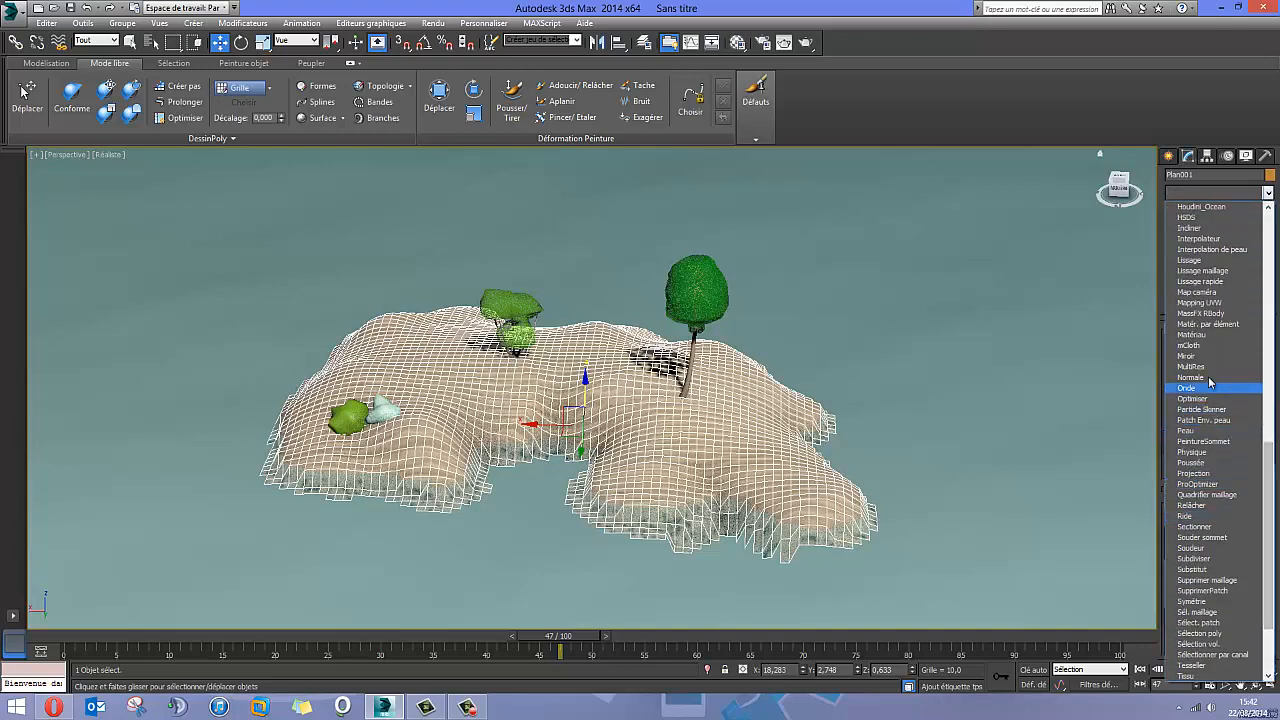
pyautogui.click(1210, 303)
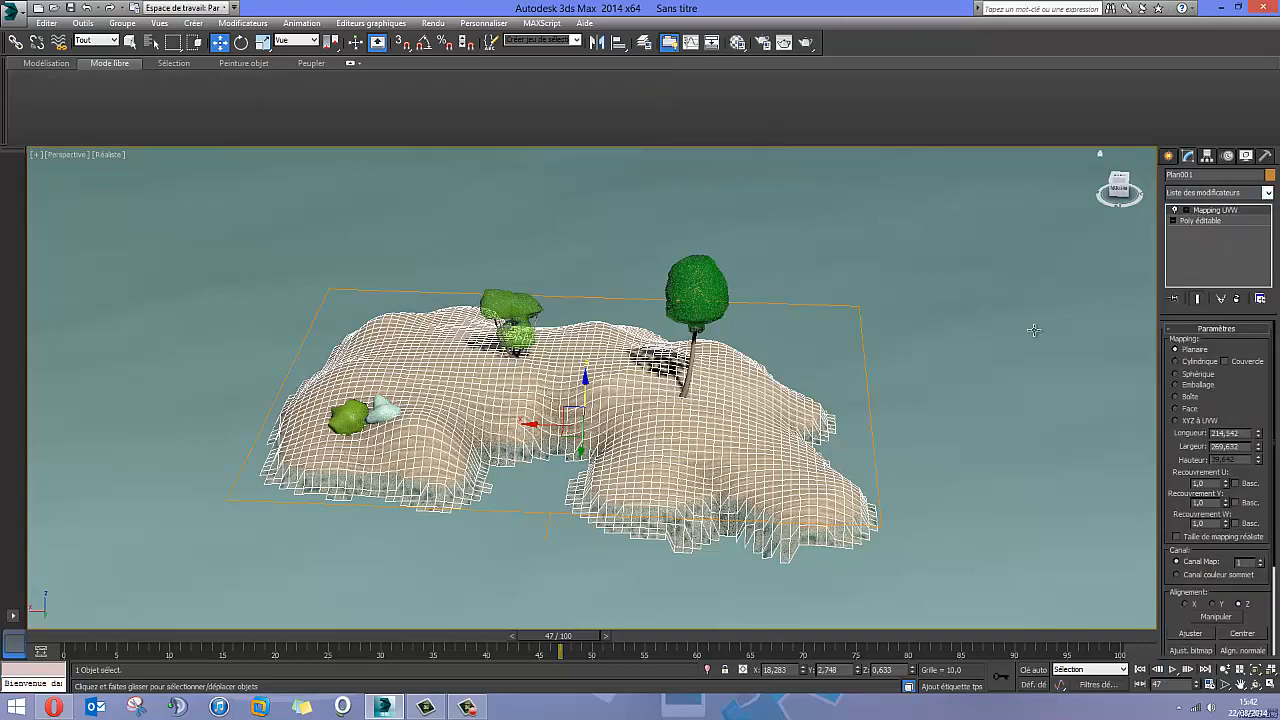
pyautogui.keyDown('alt'); pyautogui.moveTo(566, 413); pyautogui.dragTo(627, 413, button='middle'); pyautogui.keyUp('alt')
pyautogui.scroll(5, 627, 413)
pyautogui.scroll(-4, 713, 425)
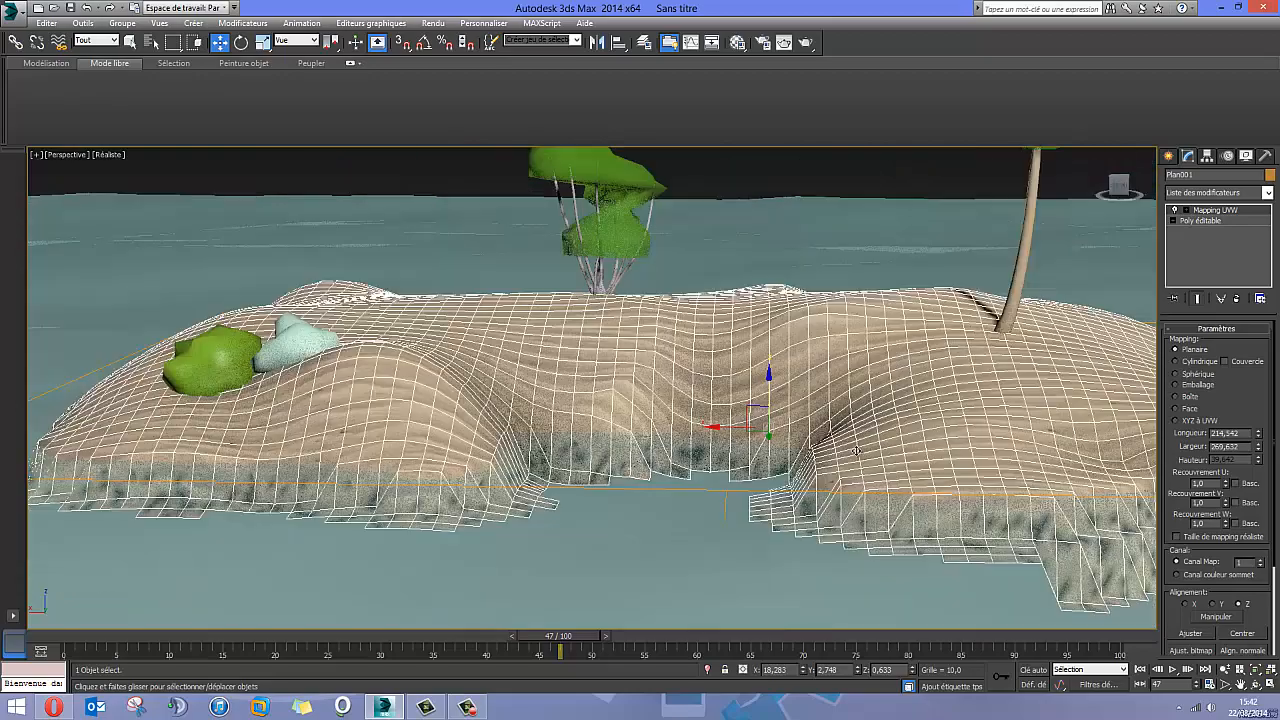
pyautogui.keyDown('alt'); pyautogui.moveTo(878, 454); pyautogui.dragTo(851, 460, button='middle'); pyautogui.keyUp('alt')
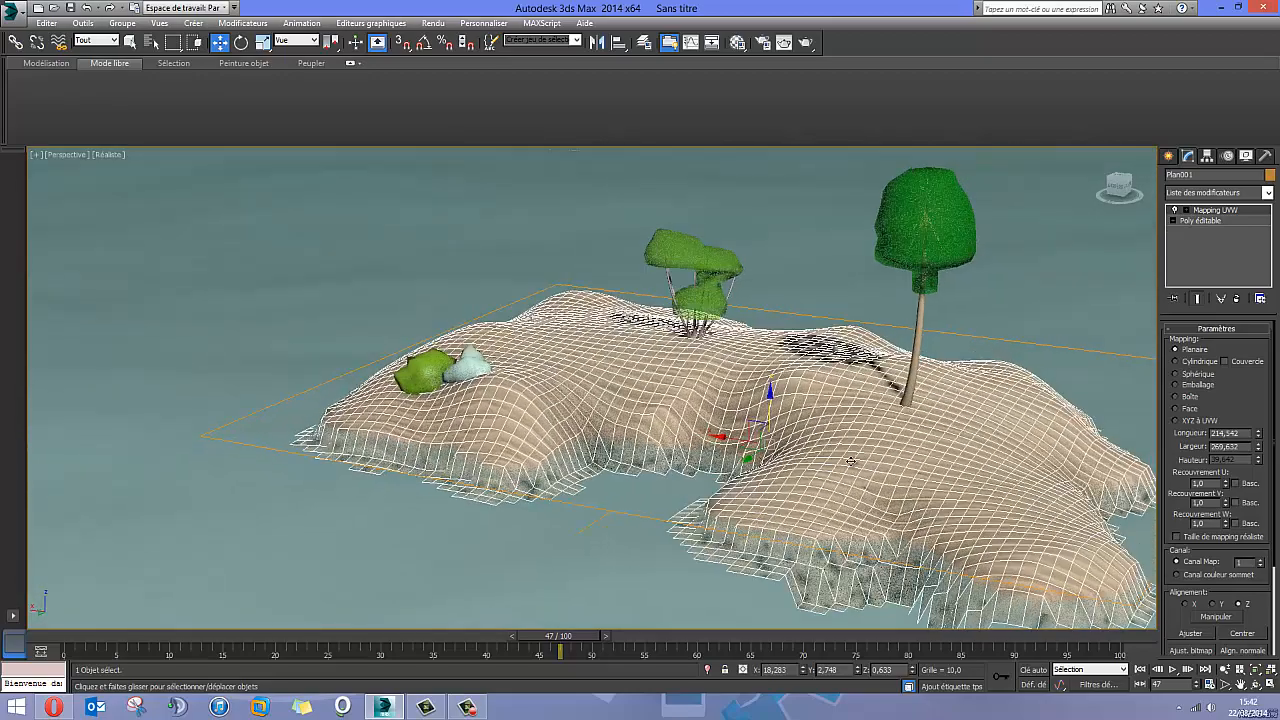
# Try the Sphérique and Emballage mapping types on the island, then settle on Sphérique.
pyautogui.click(1176, 374)
pyautogui.keyDown('alt'); pyautogui.moveTo(1023, 440); pyautogui.dragTo(709, 487, button='middle'); pyautogui.keyUp('alt')
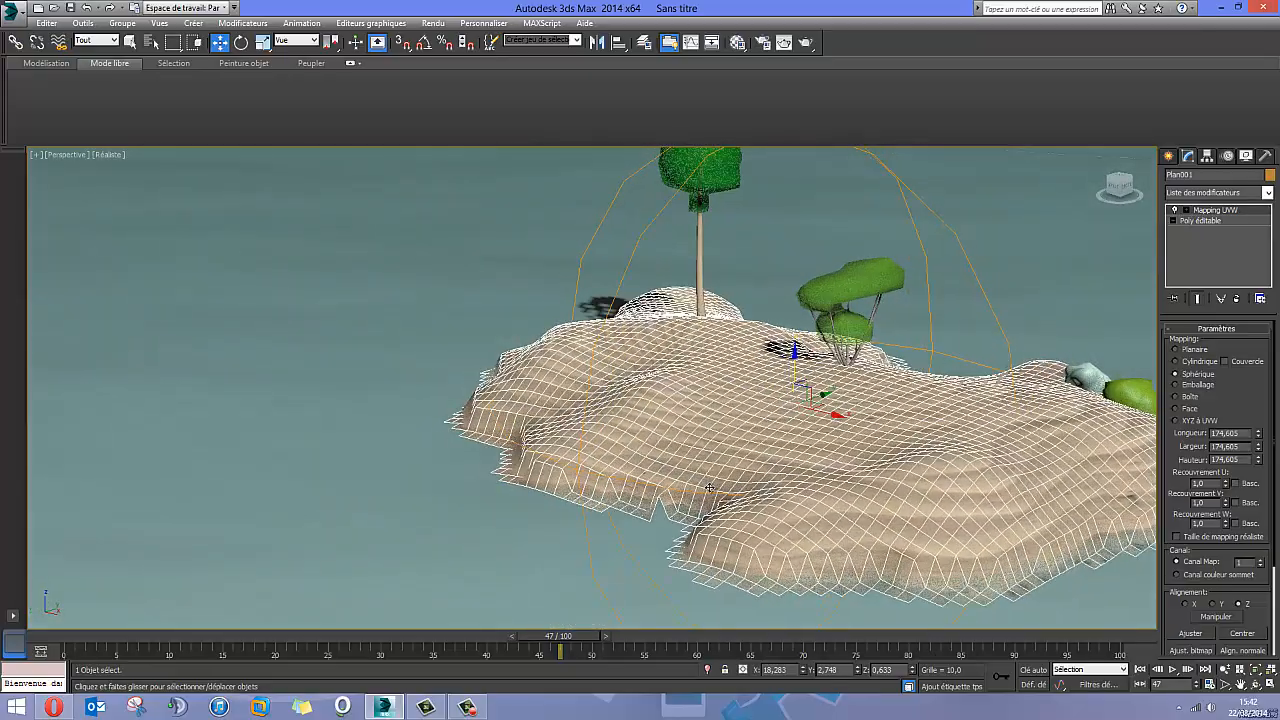
pyautogui.click(1176, 385)
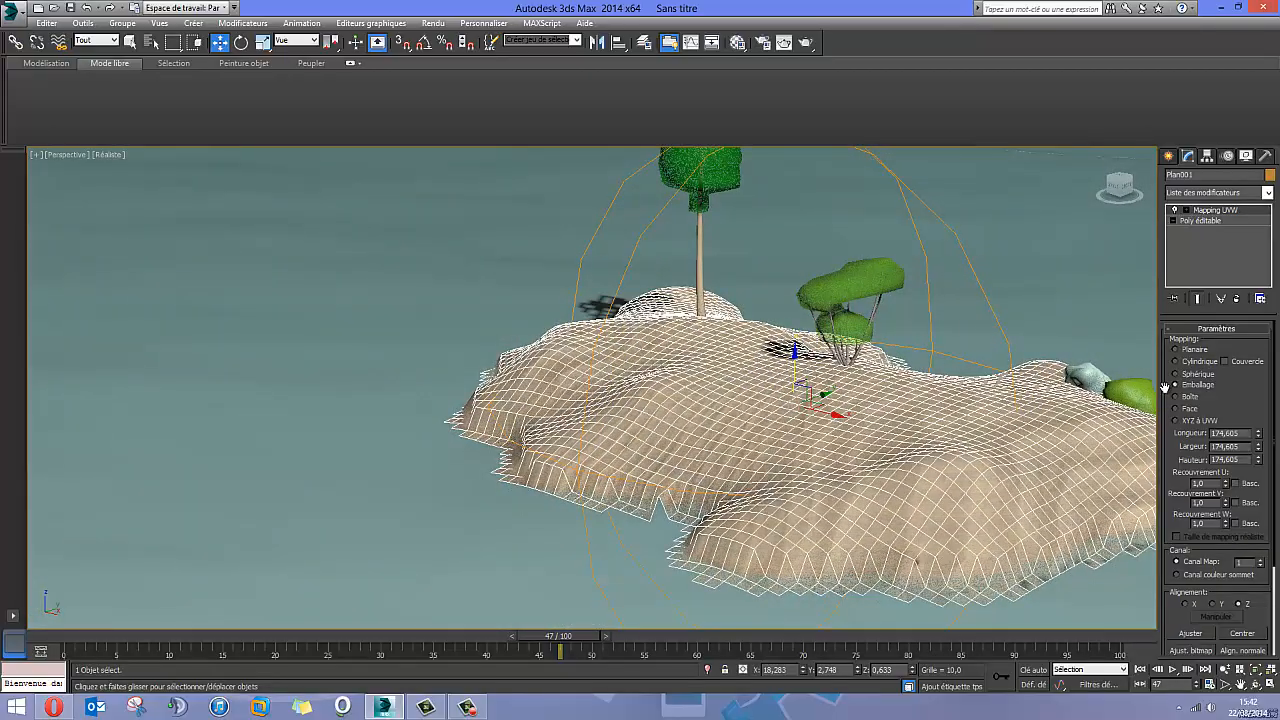
pyautogui.keyDown('alt'); pyautogui.moveTo(908, 456); pyautogui.dragTo(805, 458, button='middle'); pyautogui.keyUp('alt')
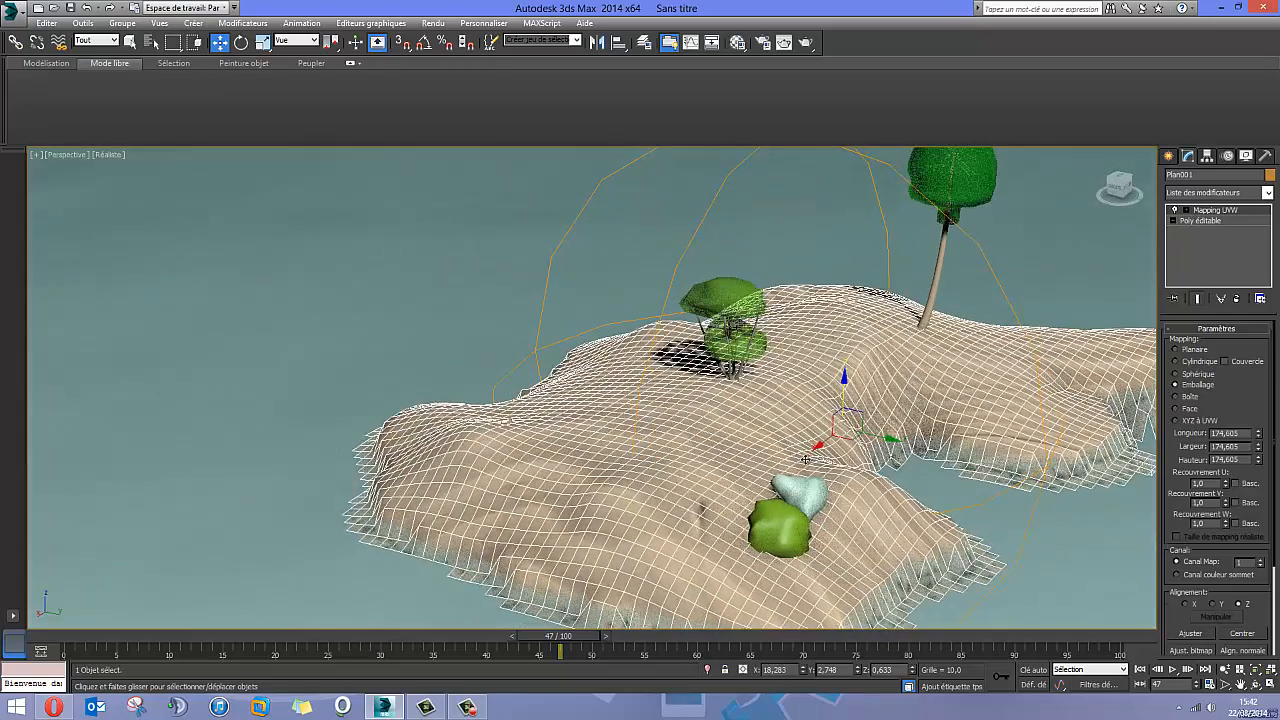
pyautogui.click(1176, 375)
pyautogui.keyDown('alt'); pyautogui.moveTo(942, 428); pyautogui.dragTo(919, 428, button='middle'); pyautogui.keyUp('alt')
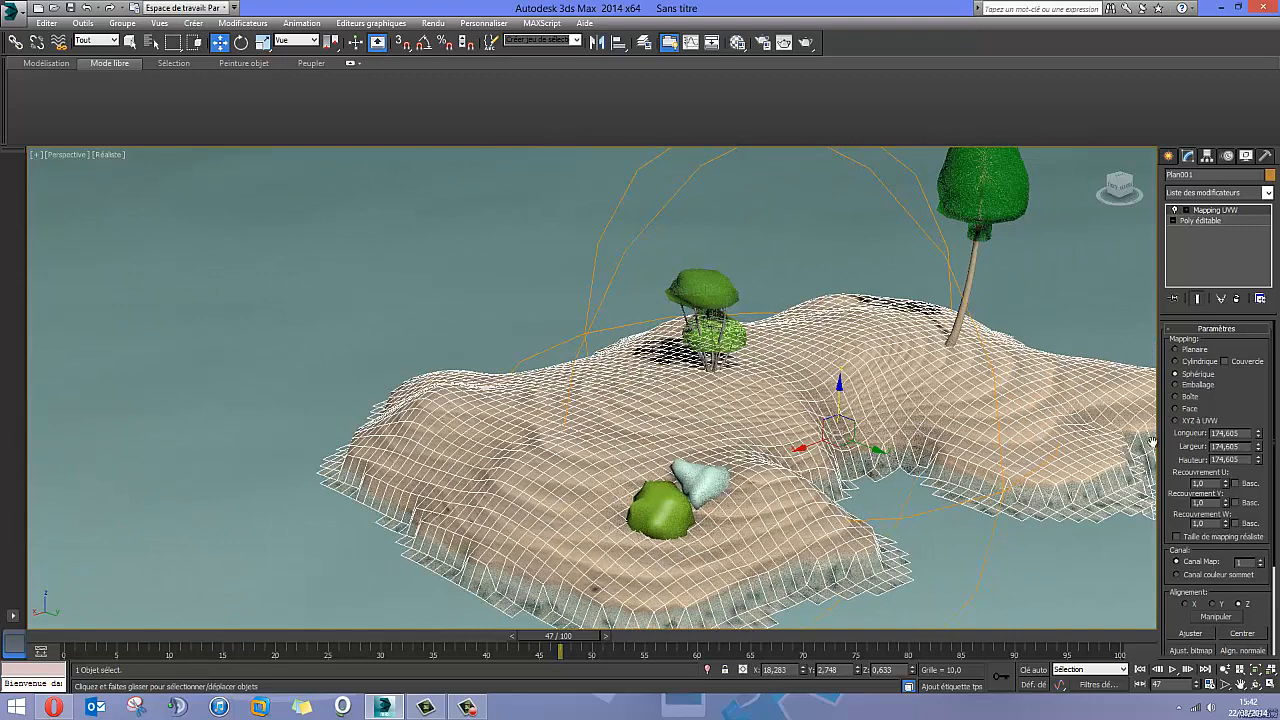
# Set the spherical mapping's length to 356,194 and width to 324,765, then deselect the island.
pyautogui.moveTo(1259, 437); pyautogui.dragTo(1240, 366)
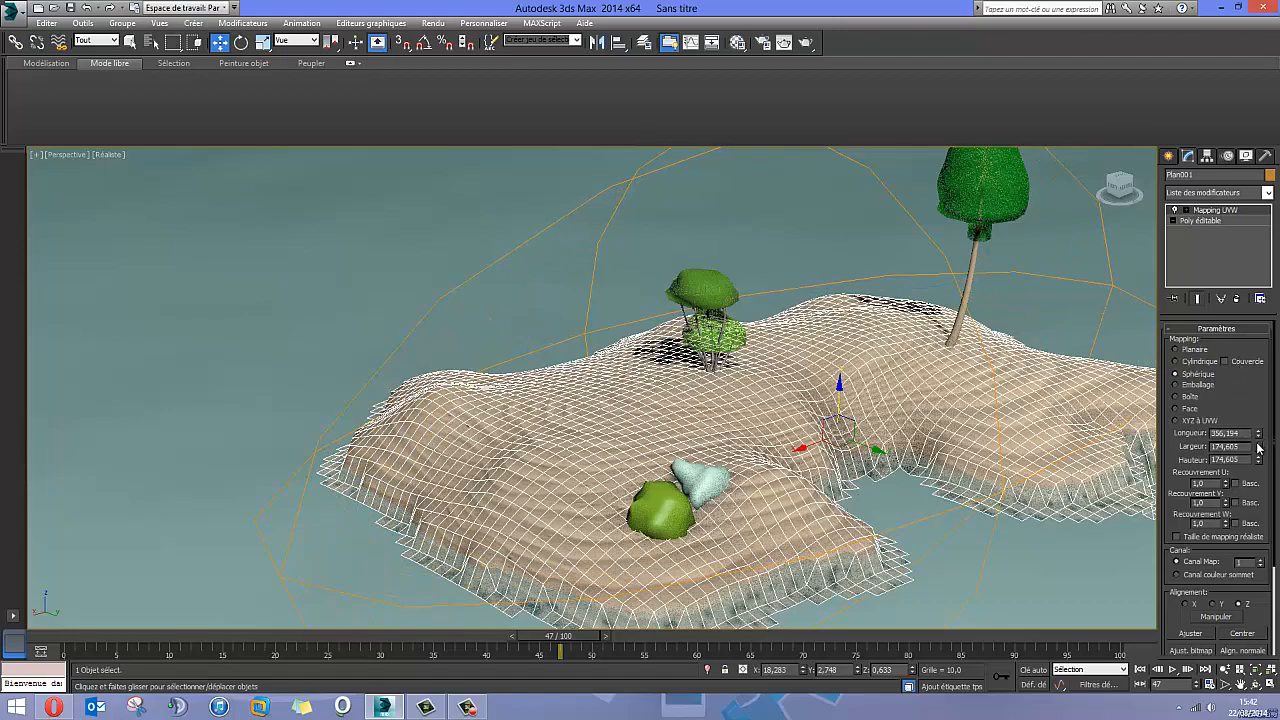
pyautogui.moveTo(1258, 448); pyautogui.dragTo(1241, 385)
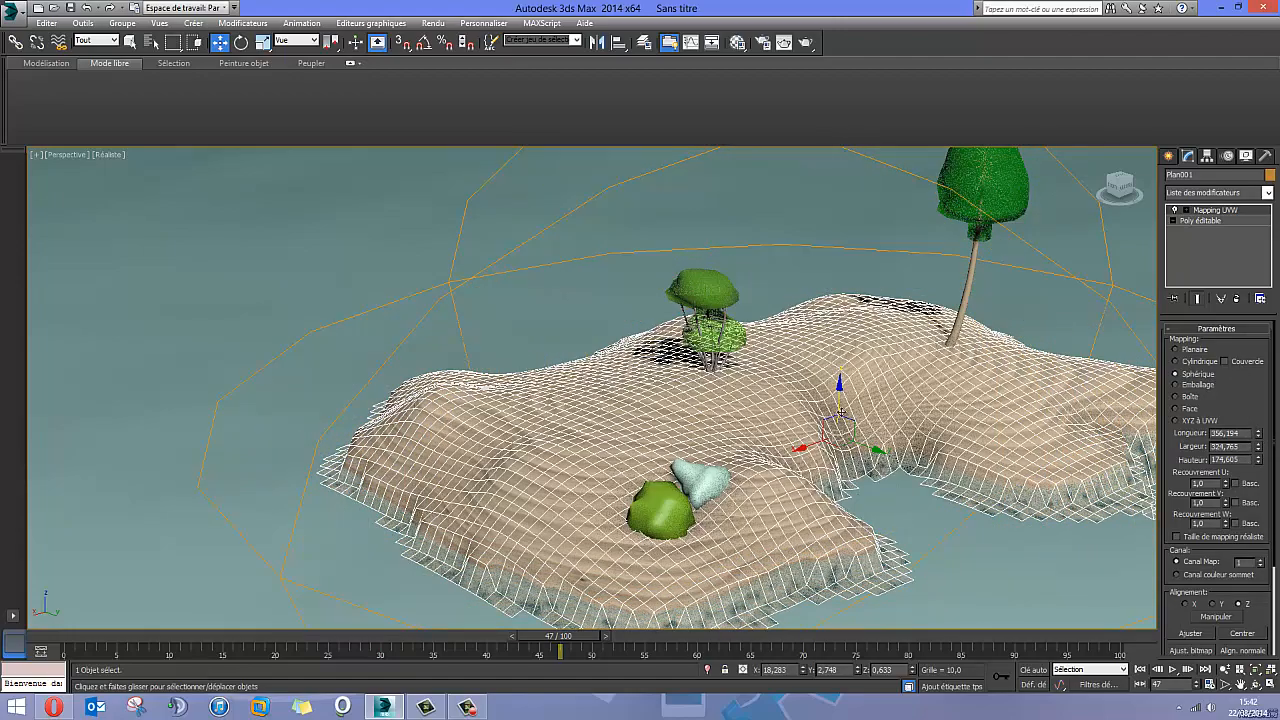
pyautogui.keyDown('alt'); pyautogui.moveTo(841, 412); pyautogui.dragTo(986, 393, button='middle'); pyautogui.keyUp('alt')
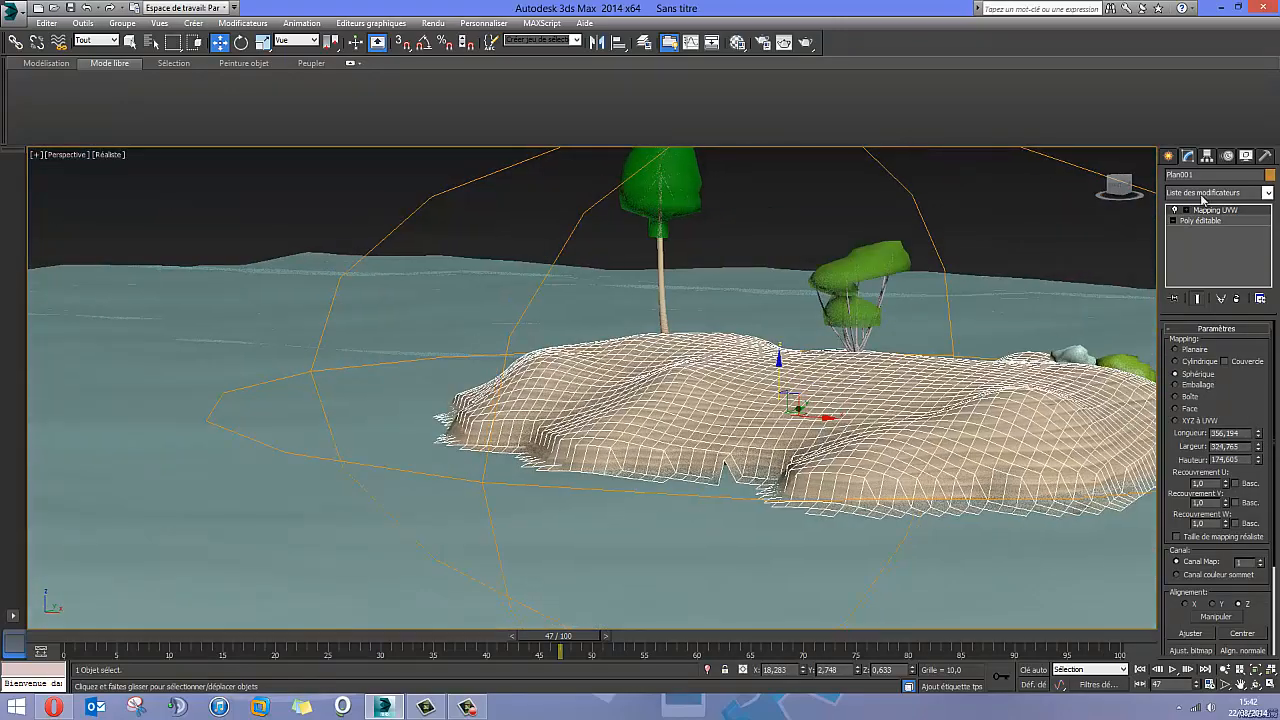
pyautogui.click(1167, 157)
pyautogui.click(980, 203)
# Examine the remapped sand texture on the island from water level, from above and from close up.
pyautogui.keyDown('alt'); pyautogui.moveTo(879, 442); pyautogui.dragTo(992, 427, button='middle'); pyautogui.keyUp('alt')
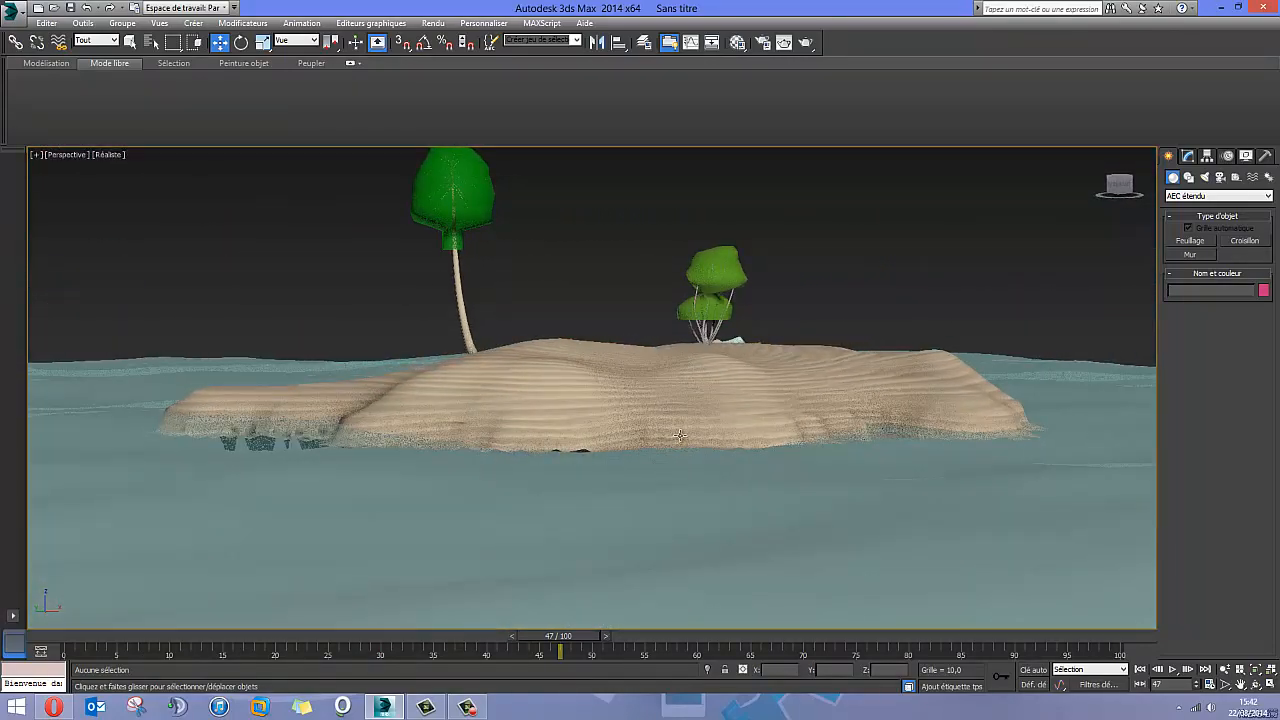
pyautogui.scroll(-3, 670, 470)
pyautogui.keyDown('alt'); pyautogui.moveTo(610, 543); pyautogui.dragTo(780, 588, button='middle'); pyautogui.keyUp('alt')
pyautogui.scroll(5, 520, 464)
pyautogui.scroll(3, 521, 464)
pyautogui.scroll(-3, 523, 463)
pyautogui.keyDown('alt'); pyautogui.moveTo(578, 453); pyautogui.dragTo(535, 435, button='middle'); pyautogui.keyUp('alt')
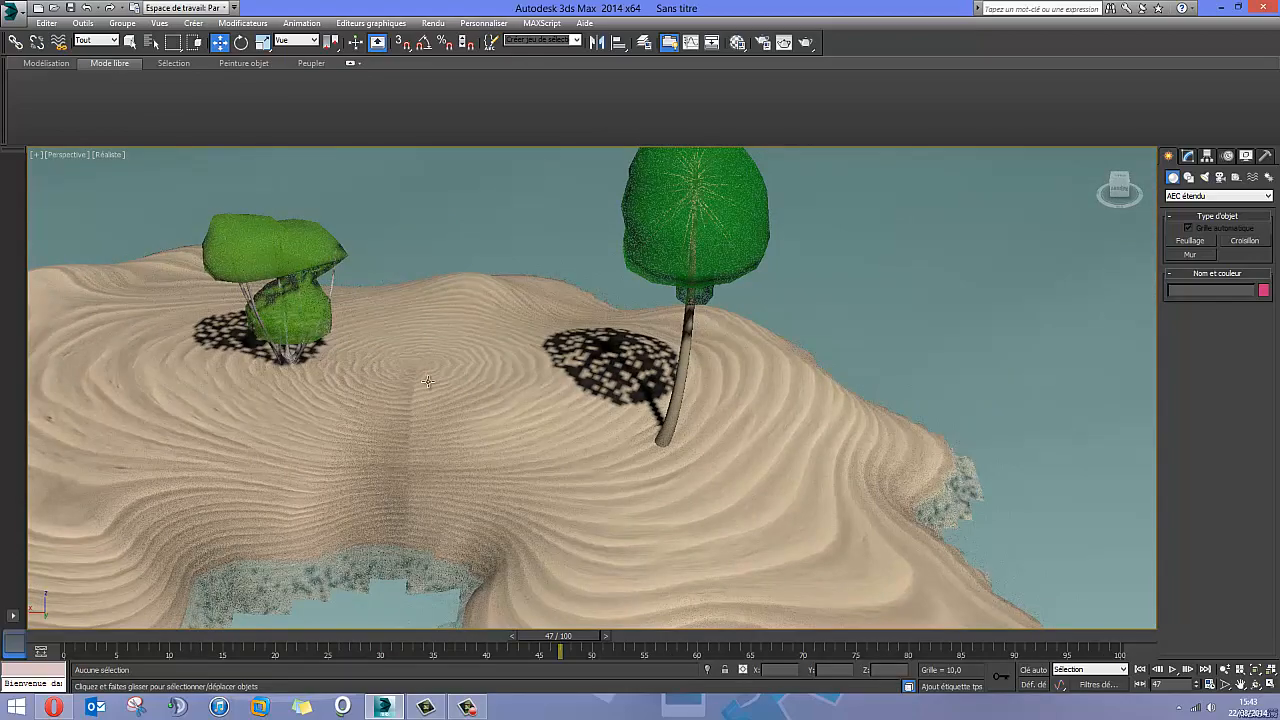
pyautogui.keyDown('alt'); pyautogui.moveTo(415, 413); pyautogui.dragTo(556, 348, button='middle'); pyautogui.keyUp('alt')
pyautogui.scroll(-5, 820, 431)
pyautogui.scroll(3, 798, 438)
pyautogui.keyDown('alt'); pyautogui.moveTo(769, 411); pyautogui.dragTo(803, 401, button='middle'); pyautogui.keyUp('alt')
# Select the green rock and turn the third sample material into a mental ray Autodesk Pierre material with the Non finalisé finish.
pyautogui.click(555, 394)
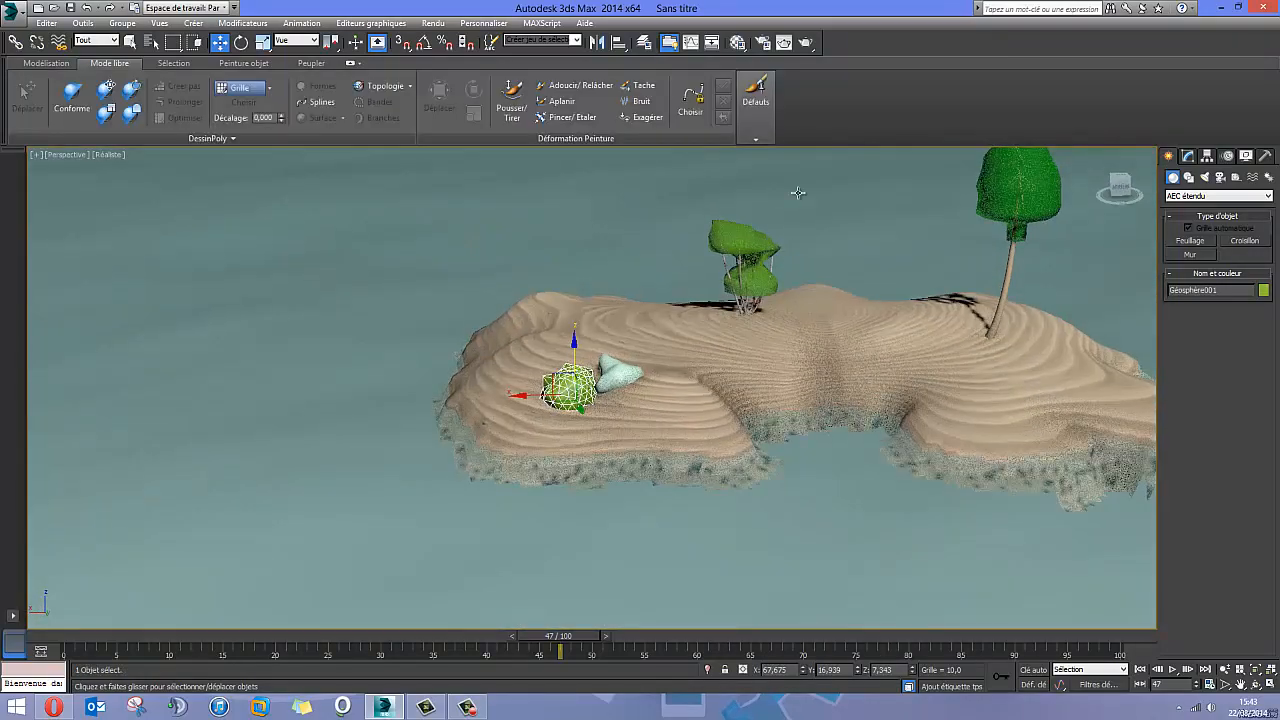
pyautogui.click(737, 43)
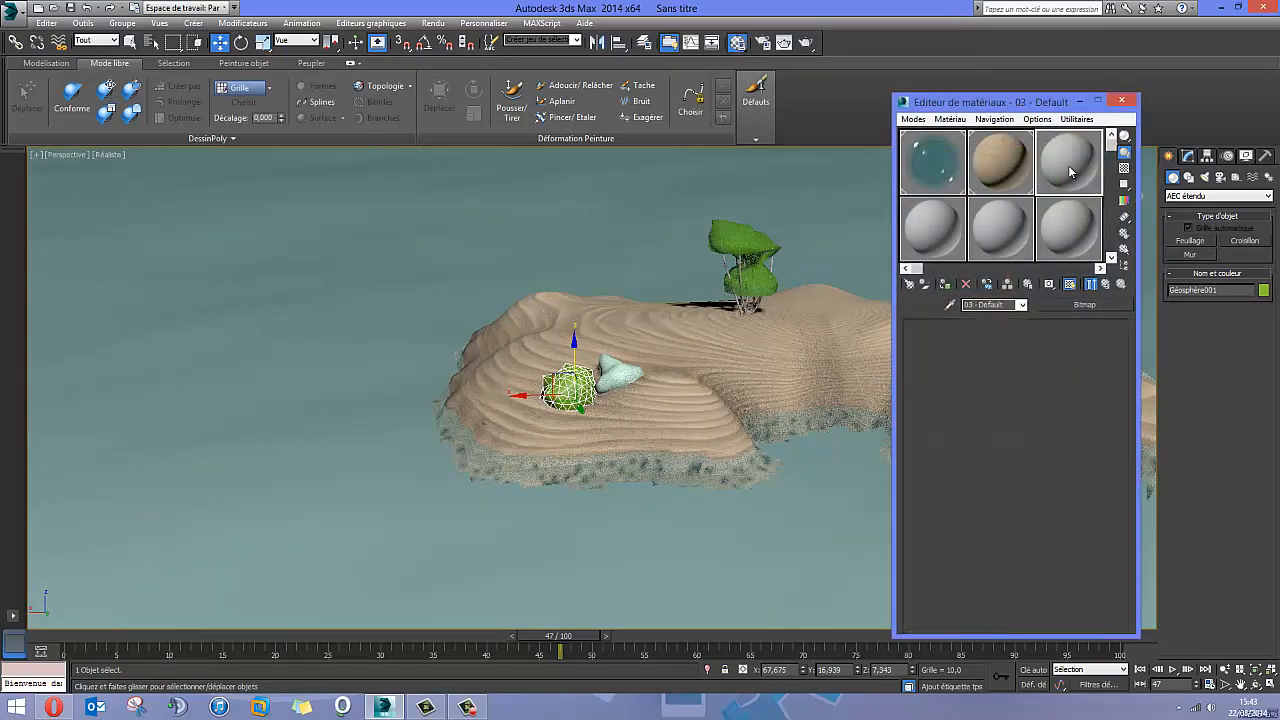
pyautogui.click(1082, 305)
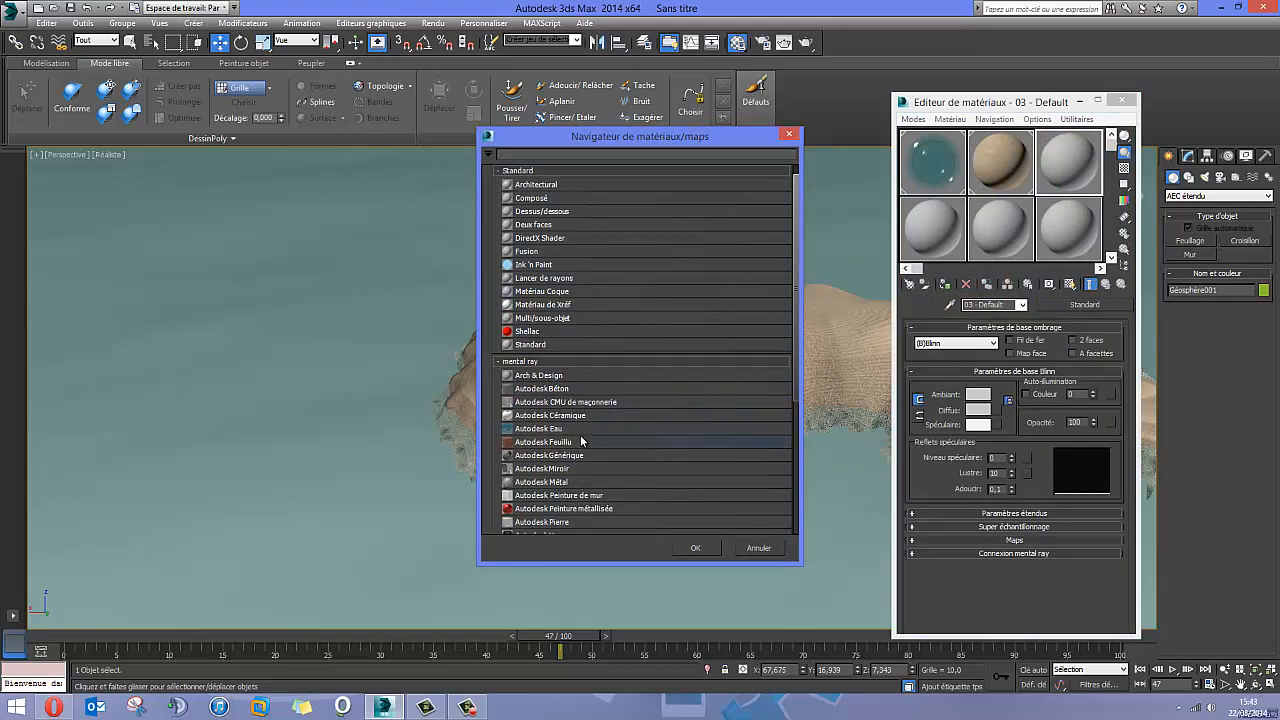
pyautogui.scroll(-1, 581, 441)
pyautogui.scroll(-1, 573, 426)
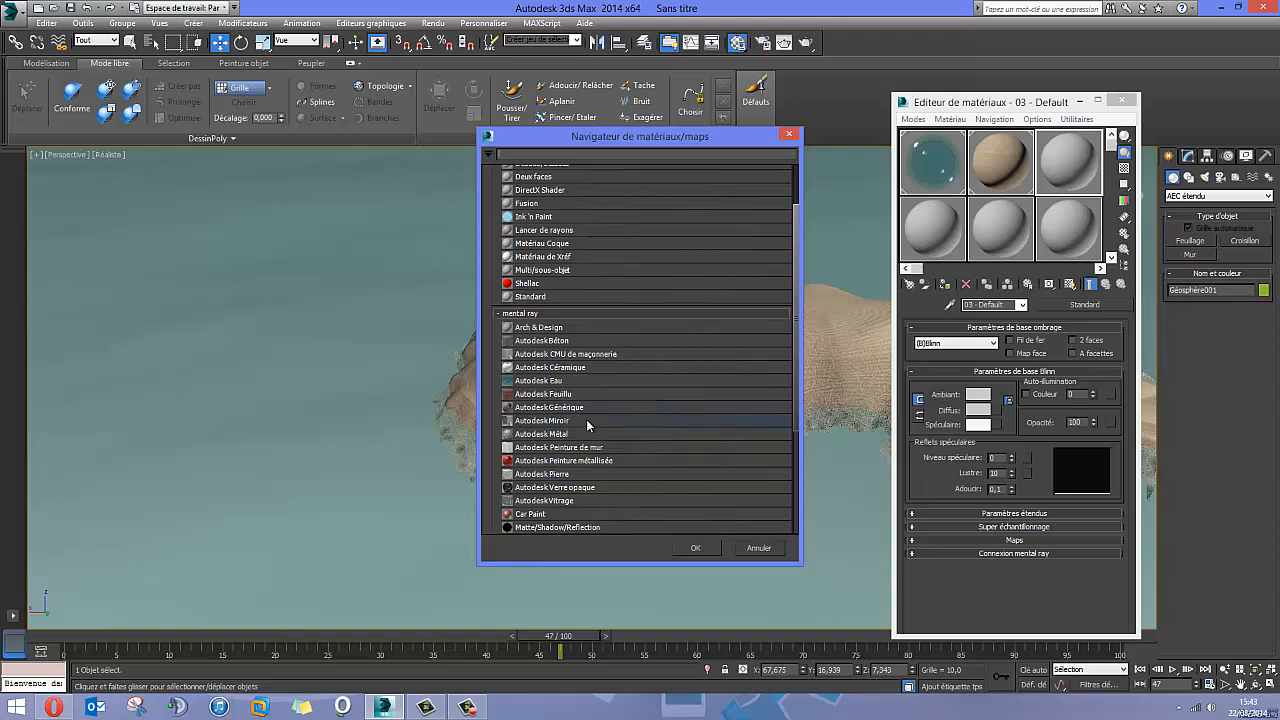
pyautogui.doubleClick(573, 474)
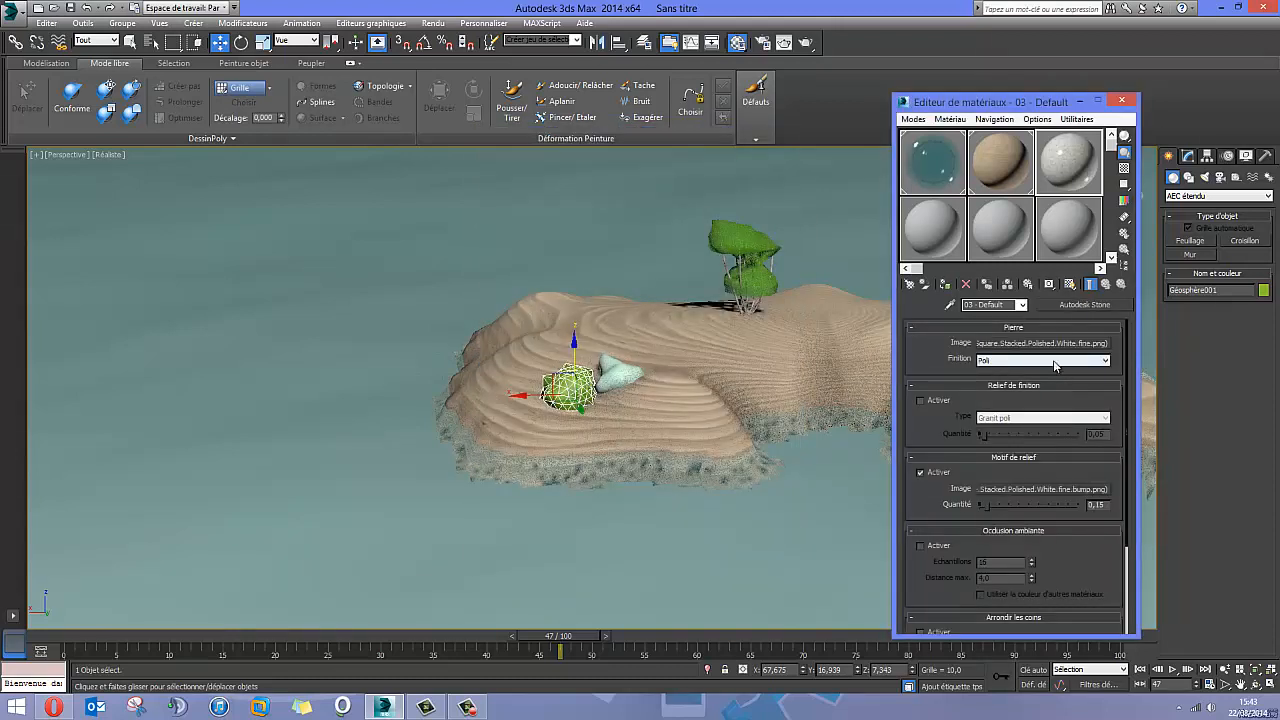
pyautogui.click(1054, 363)
pyautogui.click(1002, 396)
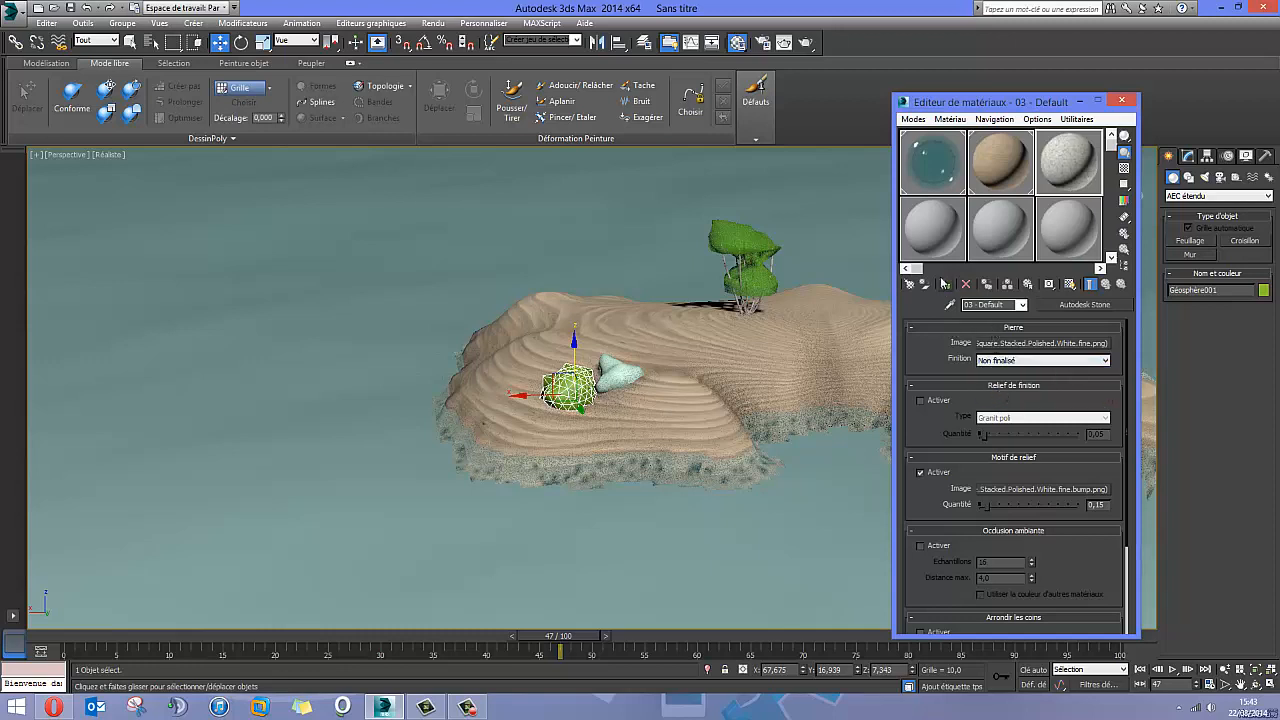
# Add the pale rock to the selection, assign the stone material to both rocks and minimise the material editor.
pyautogui.keyDown('ctrl'); pyautogui.click(621, 374); pyautogui.keyUp('ctrl')
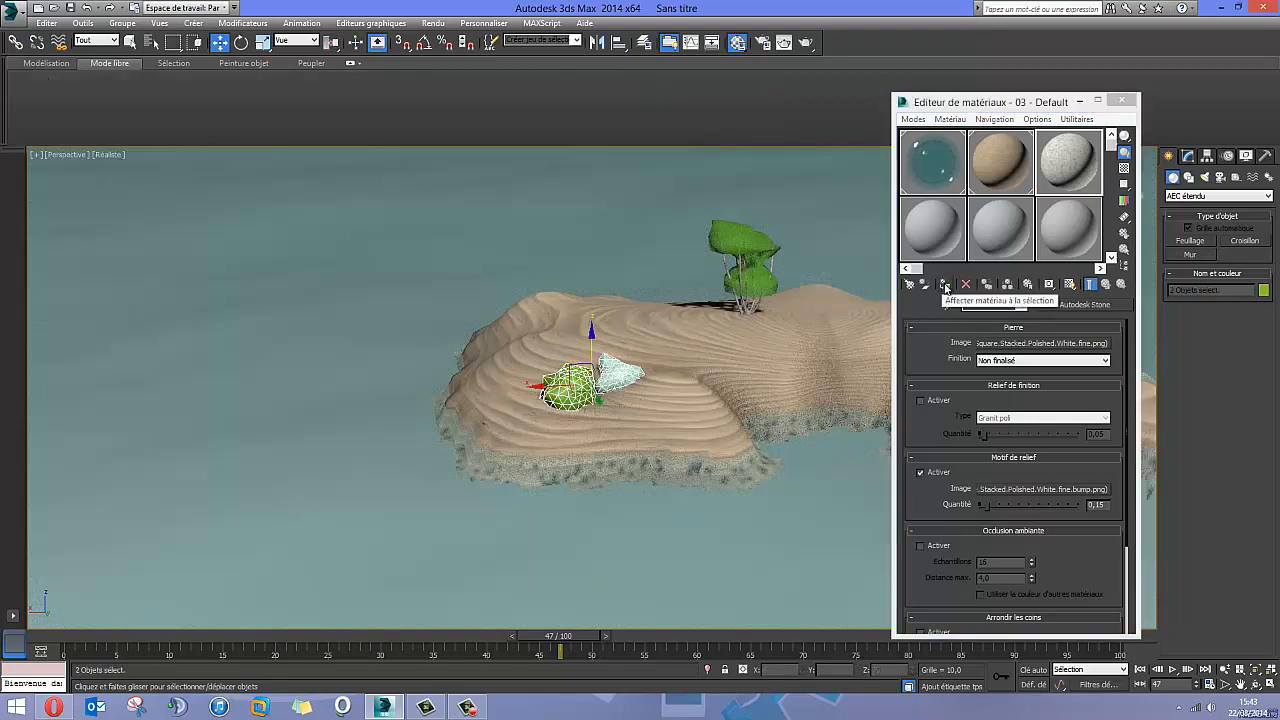
pyautogui.keyDown('alt'); pyautogui.moveTo(559, 414); pyautogui.dragTo(665, 410, button='middle'); pyautogui.keyUp('alt')
pyautogui.scroll(5, 610, 411)
pyautogui.scroll(5, 600, 405)
pyautogui.scroll(-3, 595, 400)
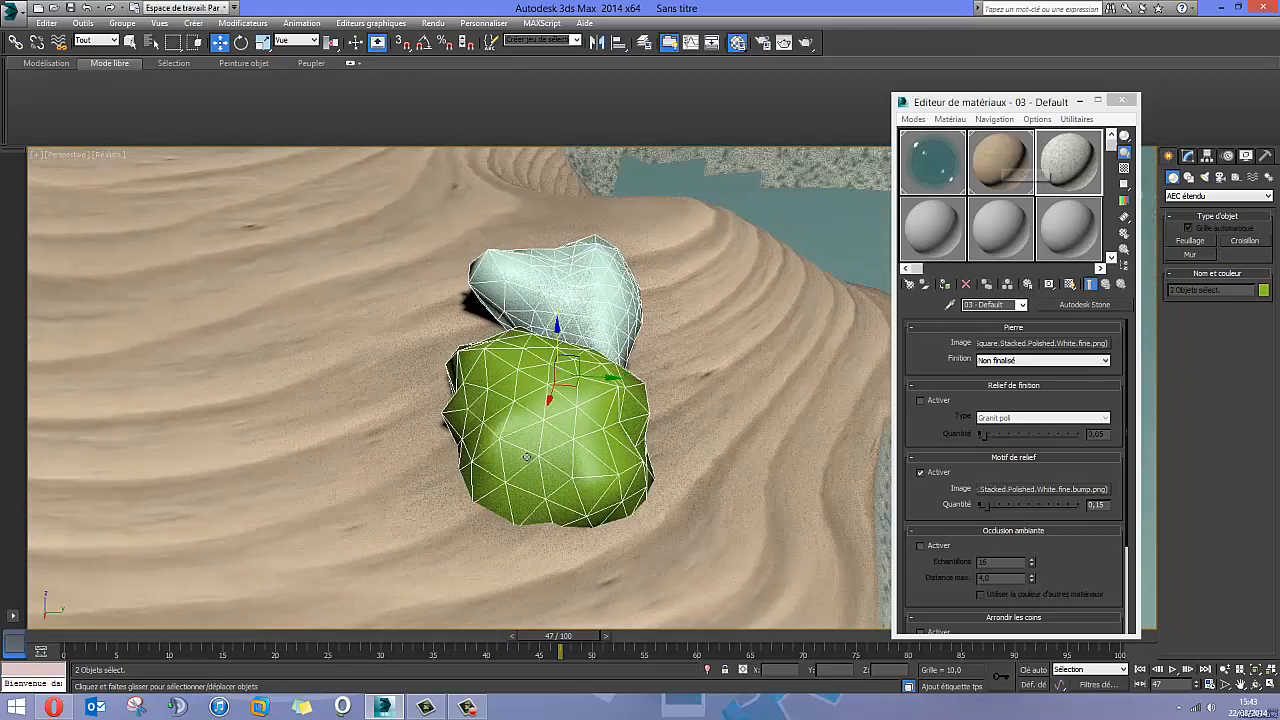
pyautogui.keyDown('alt'); pyautogui.moveTo(527, 456); pyautogui.dragTo(542, 415, button='middle'); pyautogui.keyUp('alt')
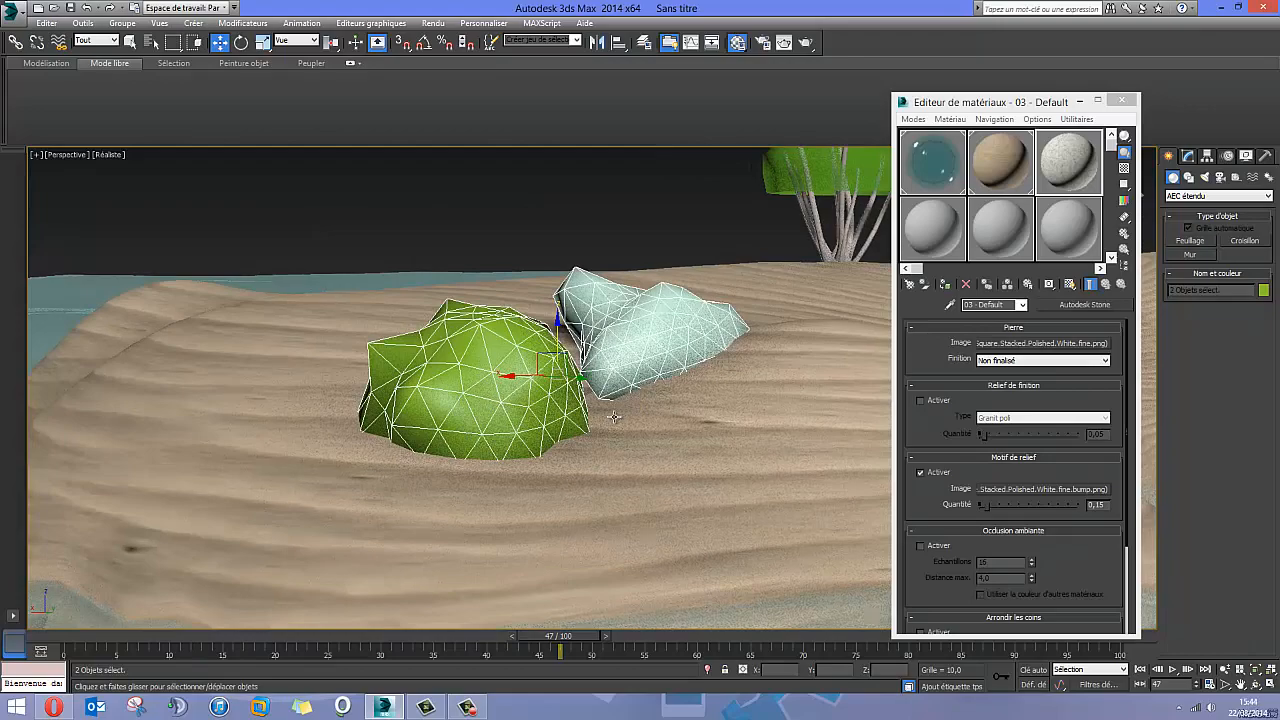
pyautogui.click(1081, 102)
pyautogui.keyDown('alt'); pyautogui.moveTo(612, 340); pyautogui.dragTo(659, 340, button='middle'); pyautogui.keyUp('alt')
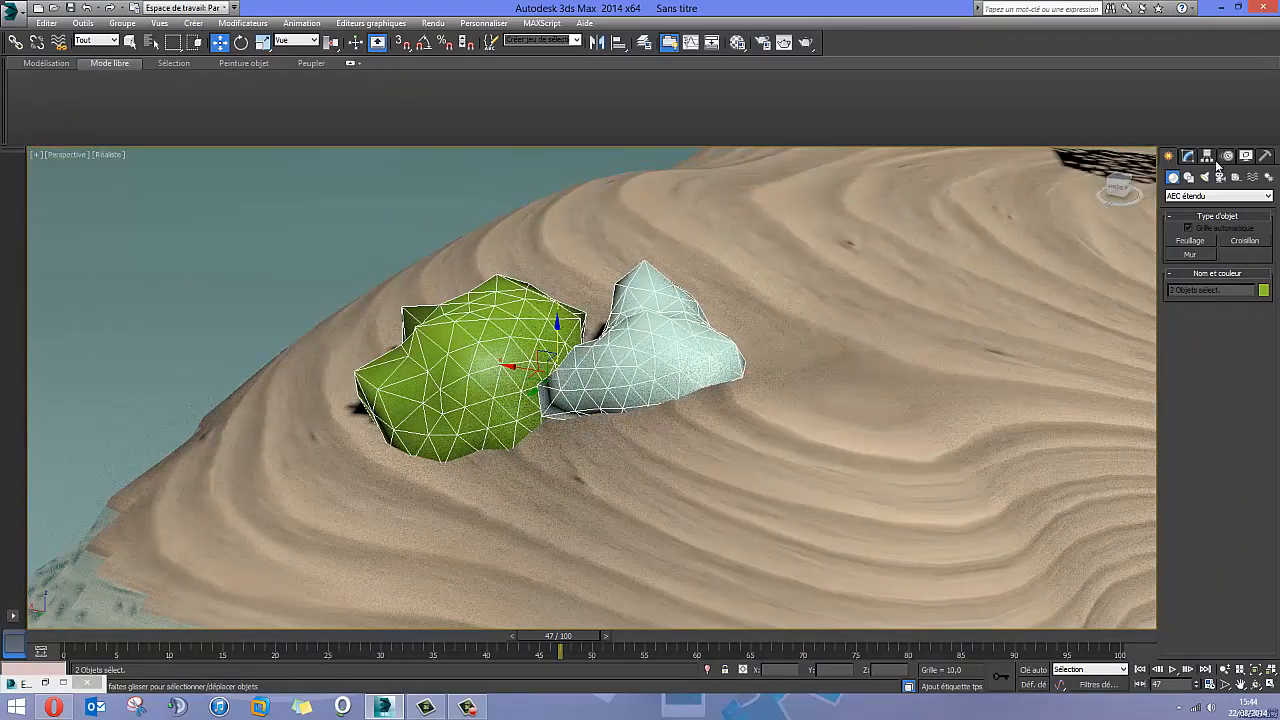
# Add a ProOptimizer modifier to the green rock alone and reduce its vertices to 48,0 %.
pyautogui.click(514, 353)
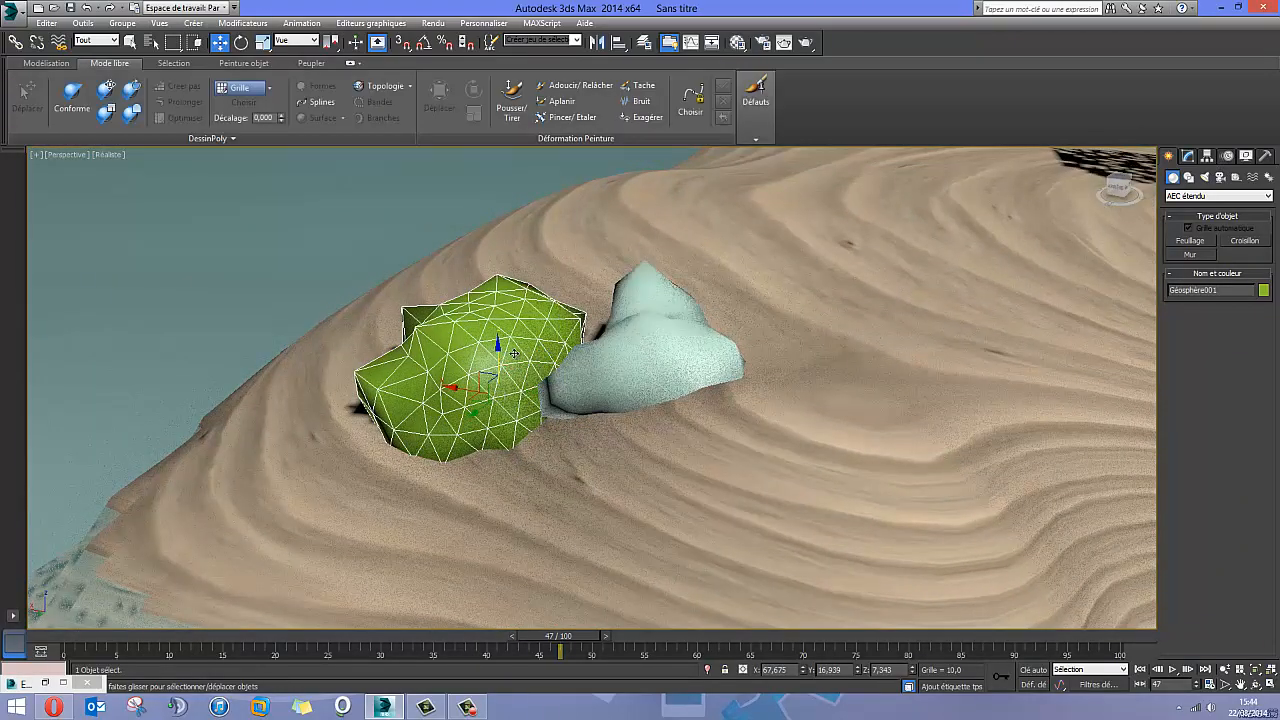
pyautogui.click(1189, 157)
pyautogui.click(1266, 193)
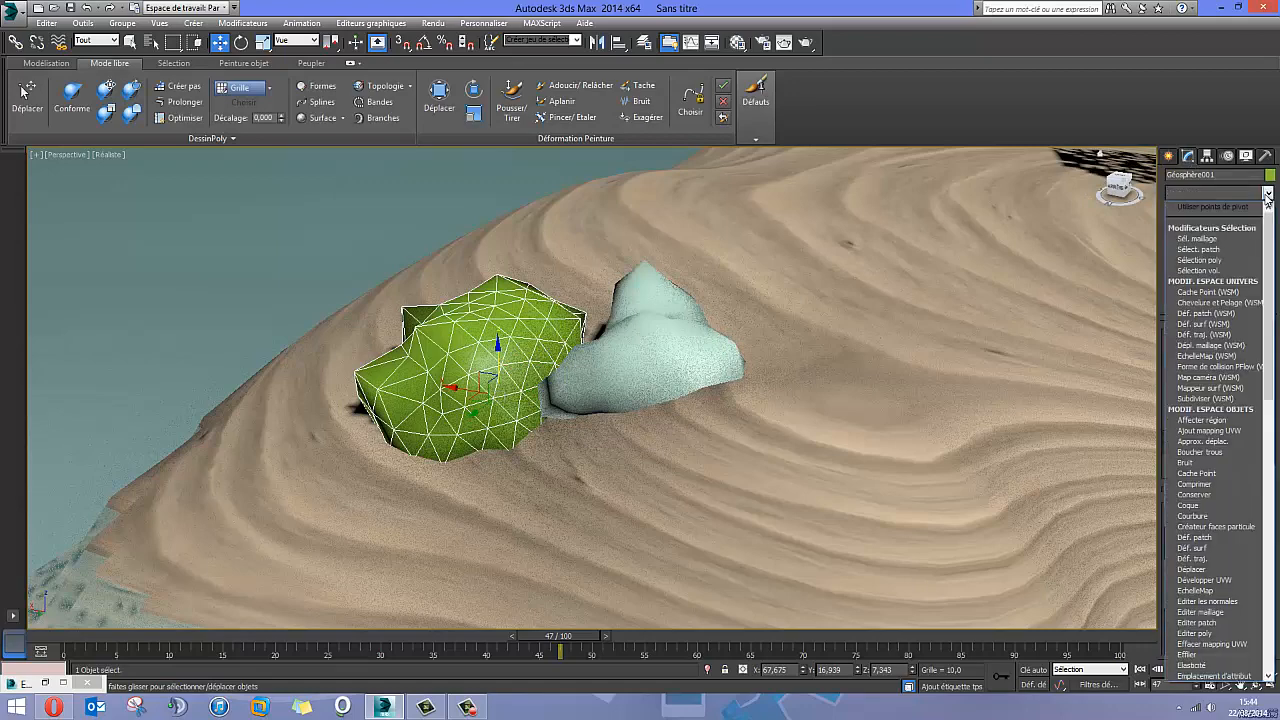
pyautogui.moveTo(1271, 258); pyautogui.dragTo(1246, 486)
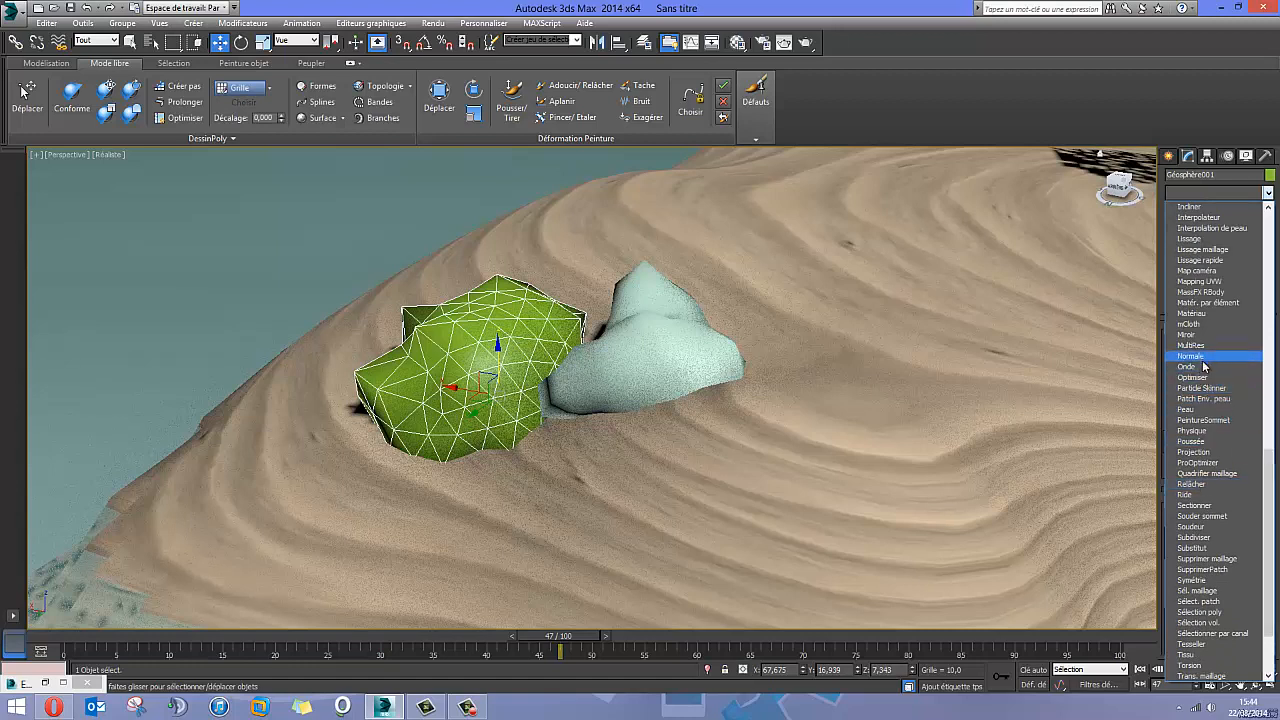
pyautogui.click(1190, 464)
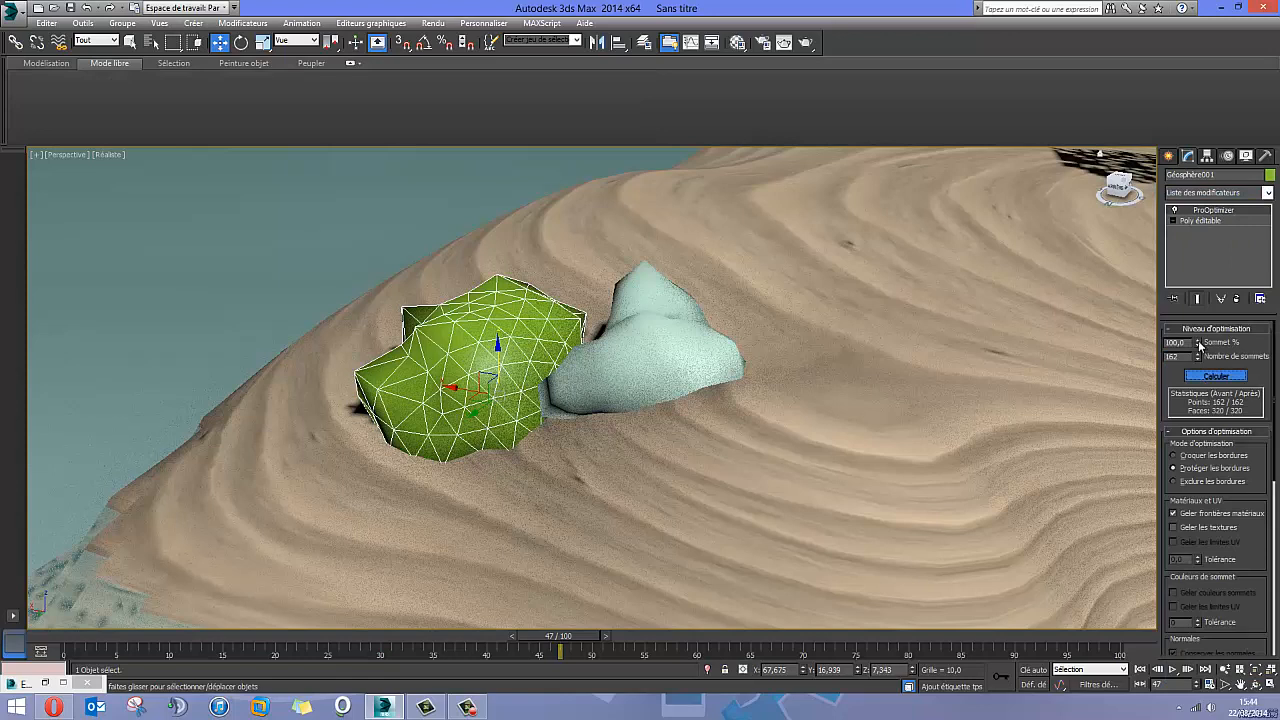
pyautogui.moveTo(1195, 364); pyautogui.dragTo(1205, 696)
pyautogui.keyDown('alt'); pyautogui.moveTo(638, 511); pyautogui.dragTo(727, 499, button='middle'); pyautogui.keyUp('alt')
pyautogui.keyDown('alt'); pyautogui.moveTo(696, 414); pyautogui.dragTo(669, 417, button='middle'); pyautogui.keyUp('alt')
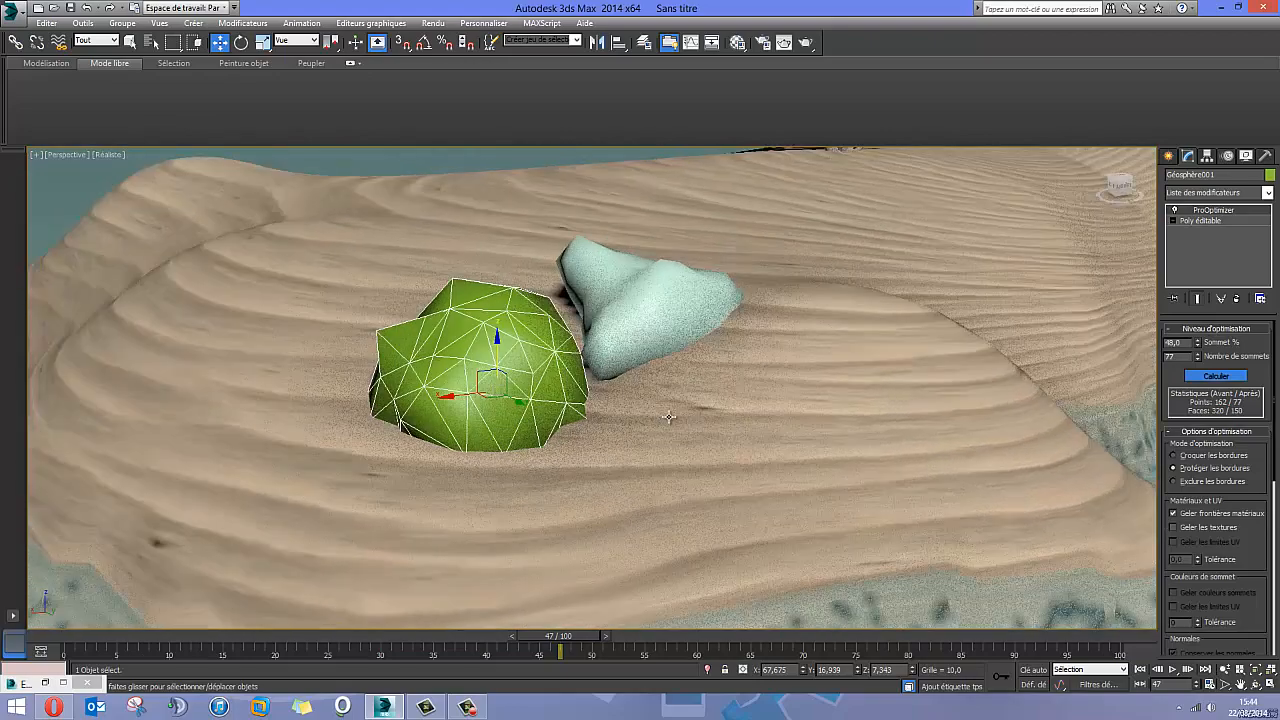
pyautogui.moveTo(575, 268)
pyautogui.keyDown('ctrl'); pyautogui.keyDown('alt'); pyautogui.mouseDown(button='middle')
pyautogui.moveTo(677, 629)
pyautogui.moveTo(686, 190)
pyautogui.moveTo(691, 300)
pyautogui.moveTo(654, 176)
pyautogui.moveTo(637, 606)
pyautogui.moveTo(600, 130)
pyautogui.moveTo(567, 288)
pyautogui.mouseUp(button='middle'); pyautogui.keyUp('alt'); pyautogui.keyUp('ctrl')
pyautogui.keyDown('alt'); pyautogui.moveTo(498, 390); pyautogui.dragTo(1076, 349, button='middle'); pyautogui.keyUp('alt')
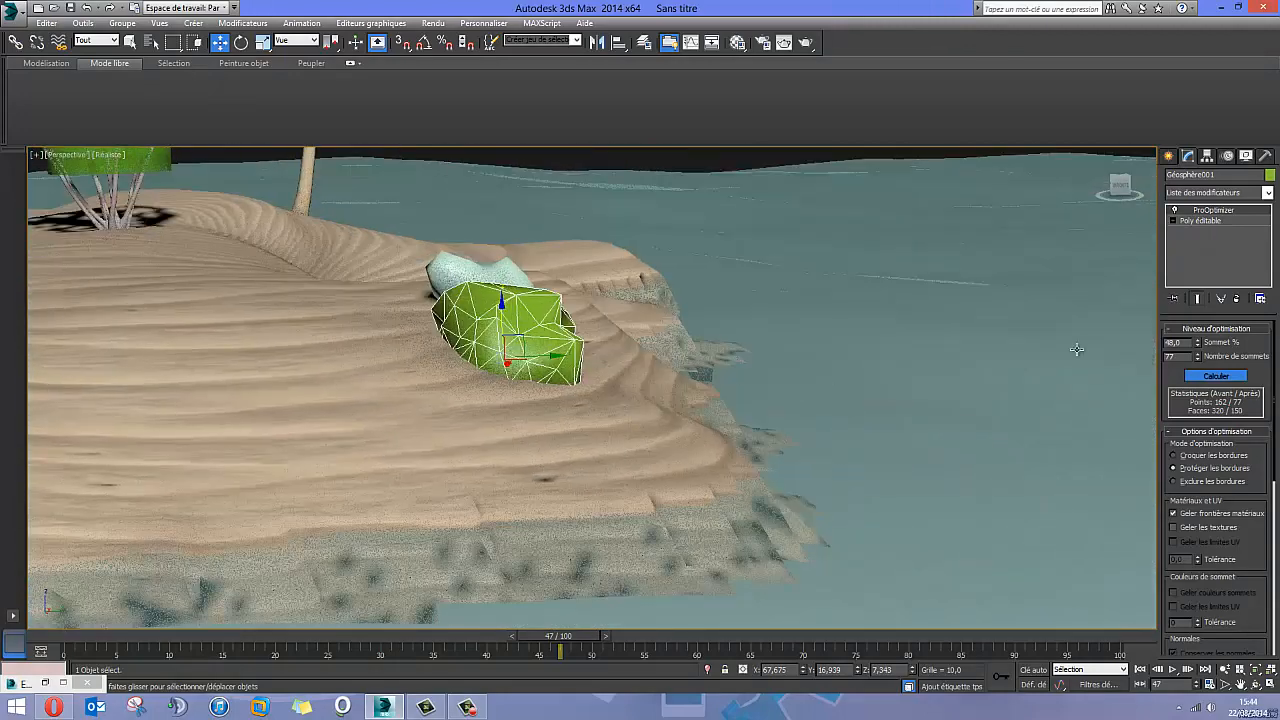
# Lower the green rock's vertex percentage to 41,6 and collapse it to an editable poly.
pyautogui.click(1198, 346)
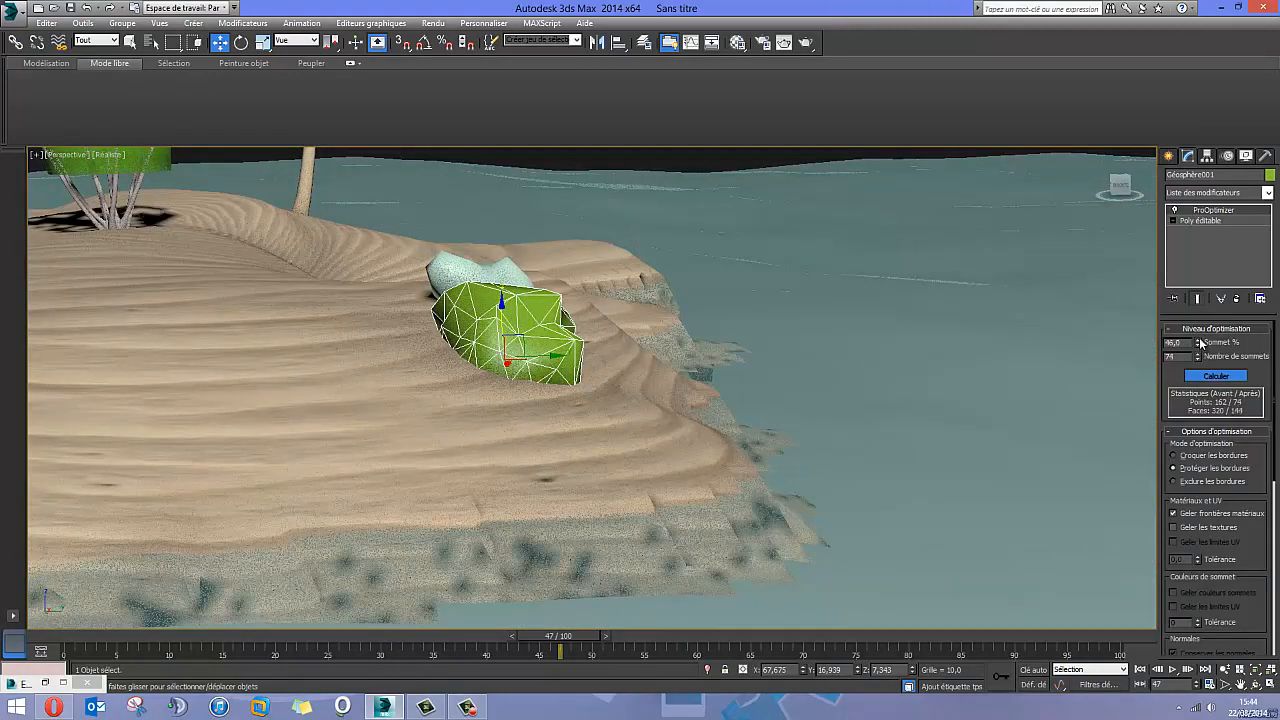
pyautogui.moveTo(1199, 343); pyautogui.dragTo(1199, 370)
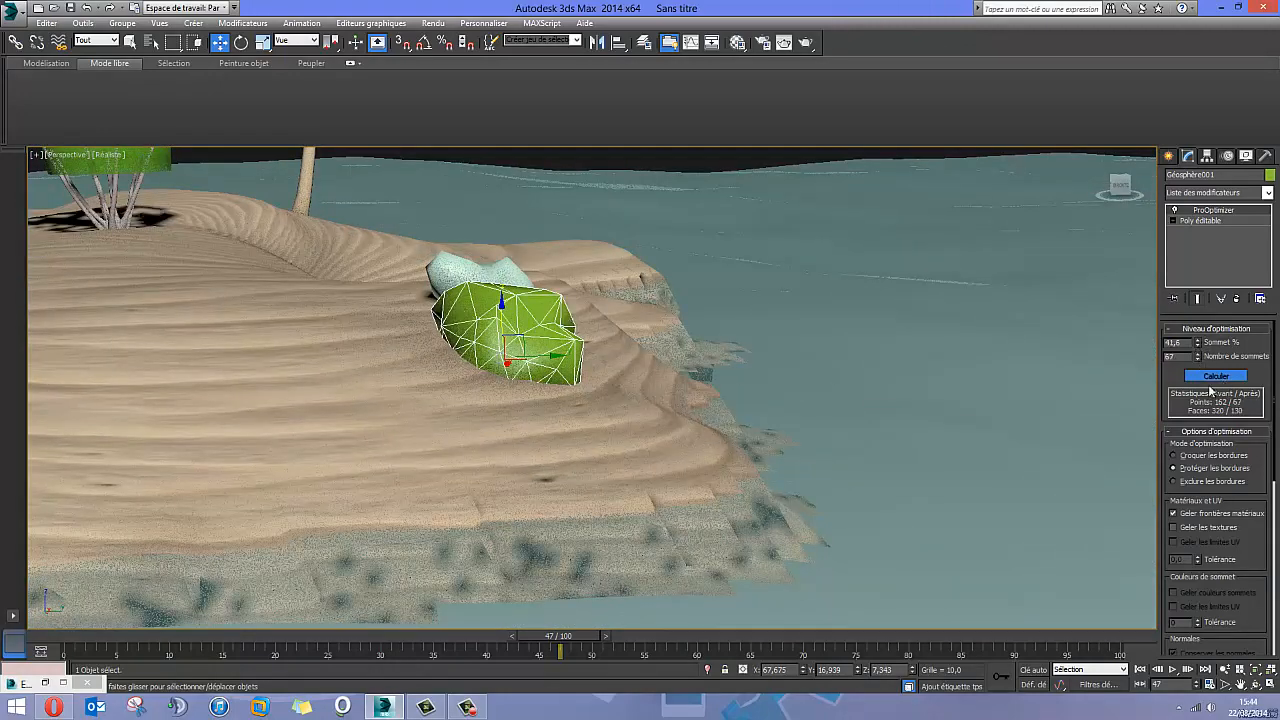
pyautogui.keyDown('alt'); pyautogui.moveTo(751, 360); pyautogui.dragTo(595, 364, button='middle'); pyautogui.keyUp('alt')
# Add a ProOptimizer modifier to the pale rock and reduce its vertices to 75,0 %.
pyautogui.click(650, 305)
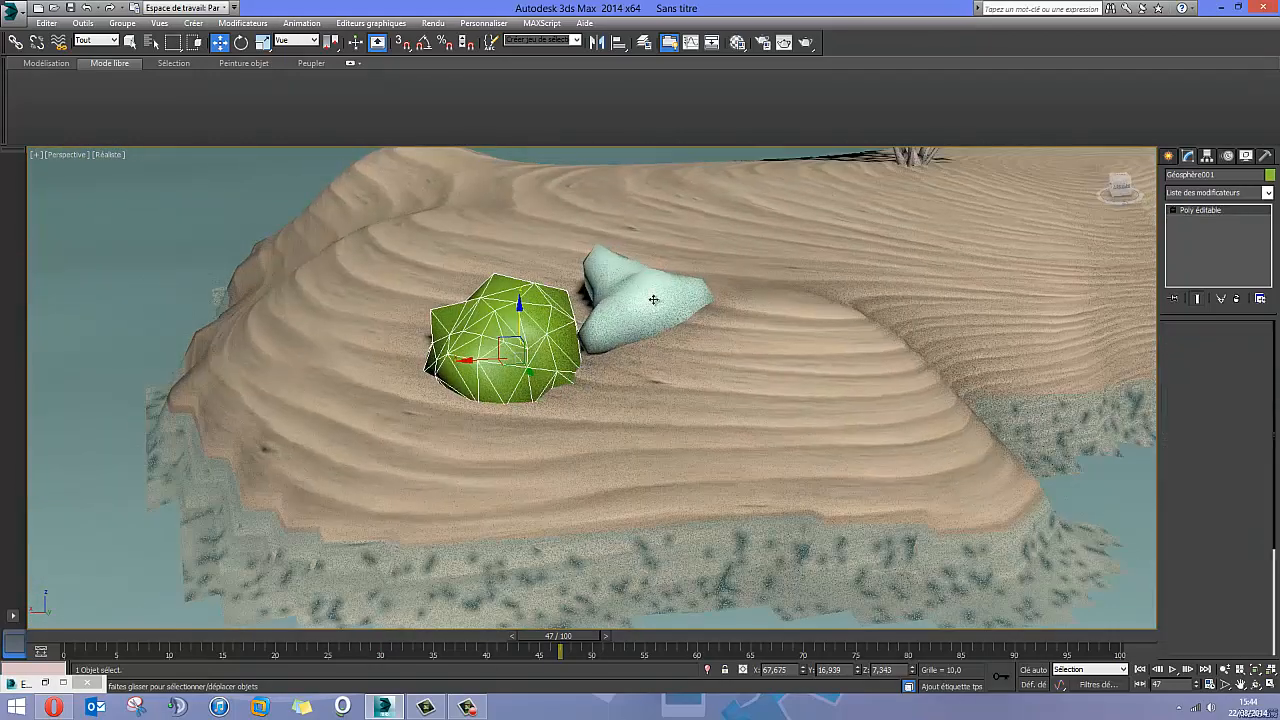
pyautogui.click(1270, 196)
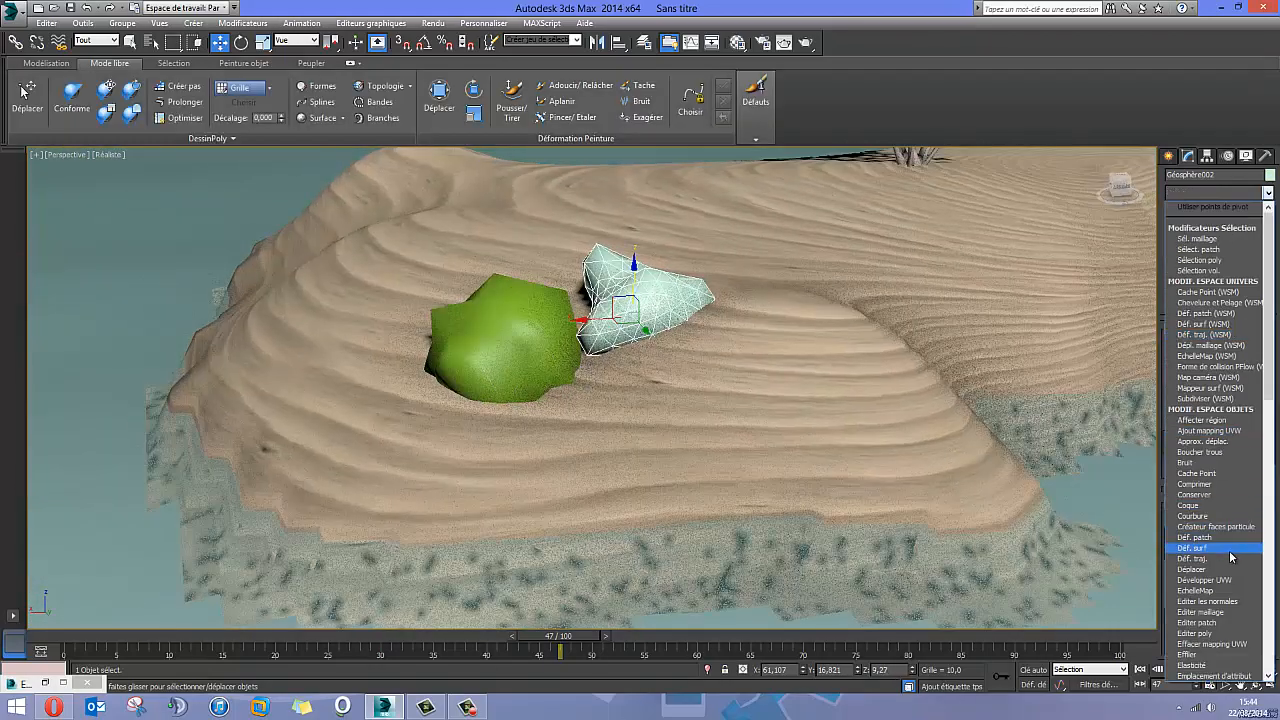
pyautogui.scroll(-10, 1229, 550)
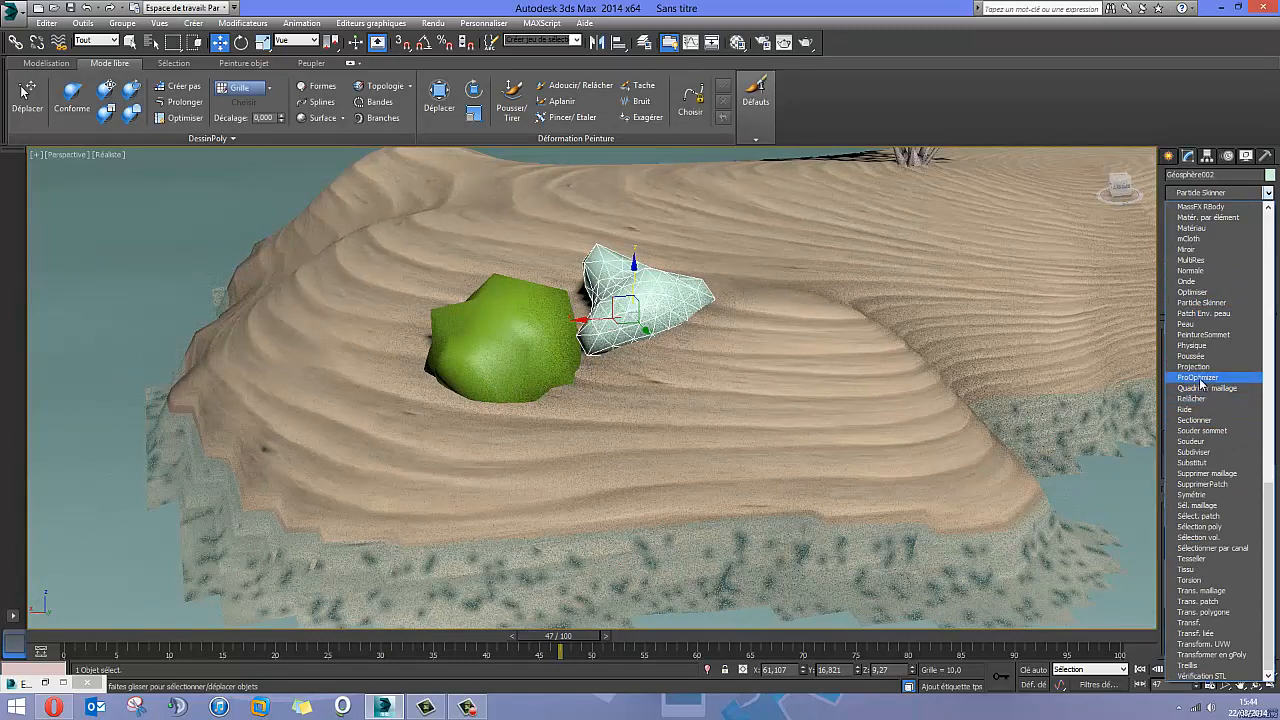
pyautogui.click(1200, 378)
pyautogui.click(1215, 375)
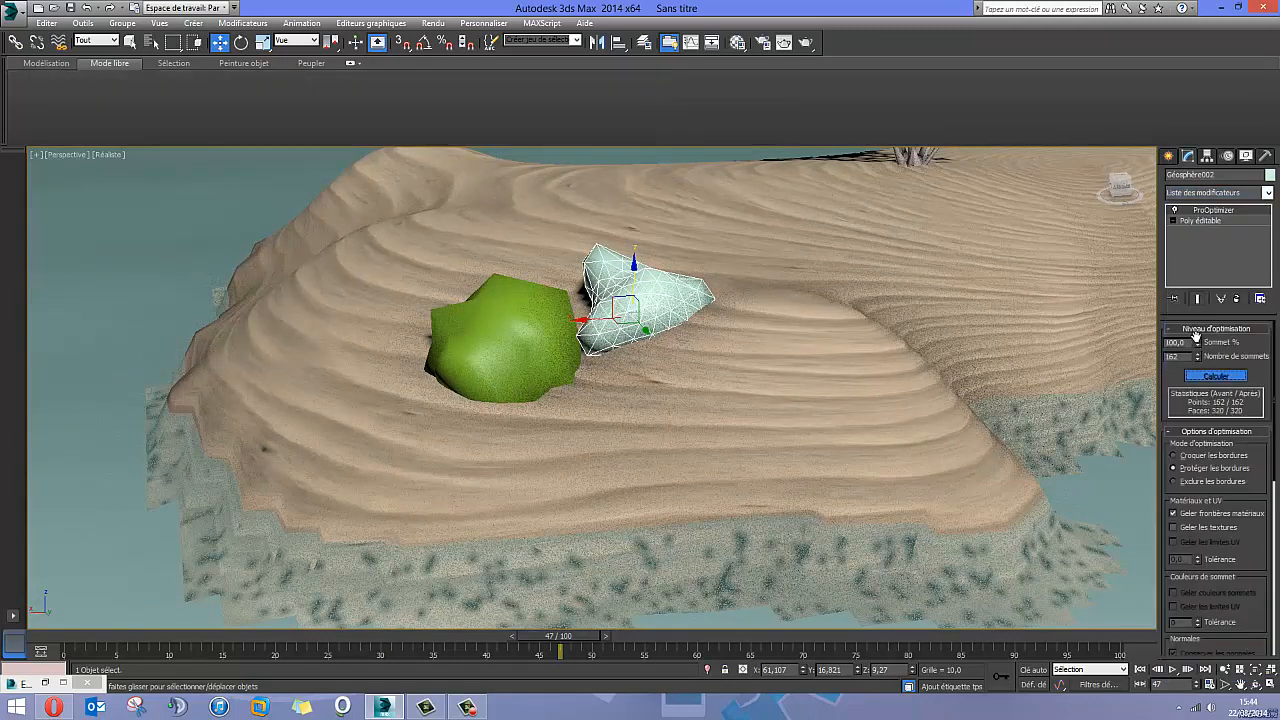
pyautogui.moveTo(1199, 345); pyautogui.dragTo(1199, 415)
pyautogui.moveTo(1228, 699); pyautogui.dragTo(1215, 512)
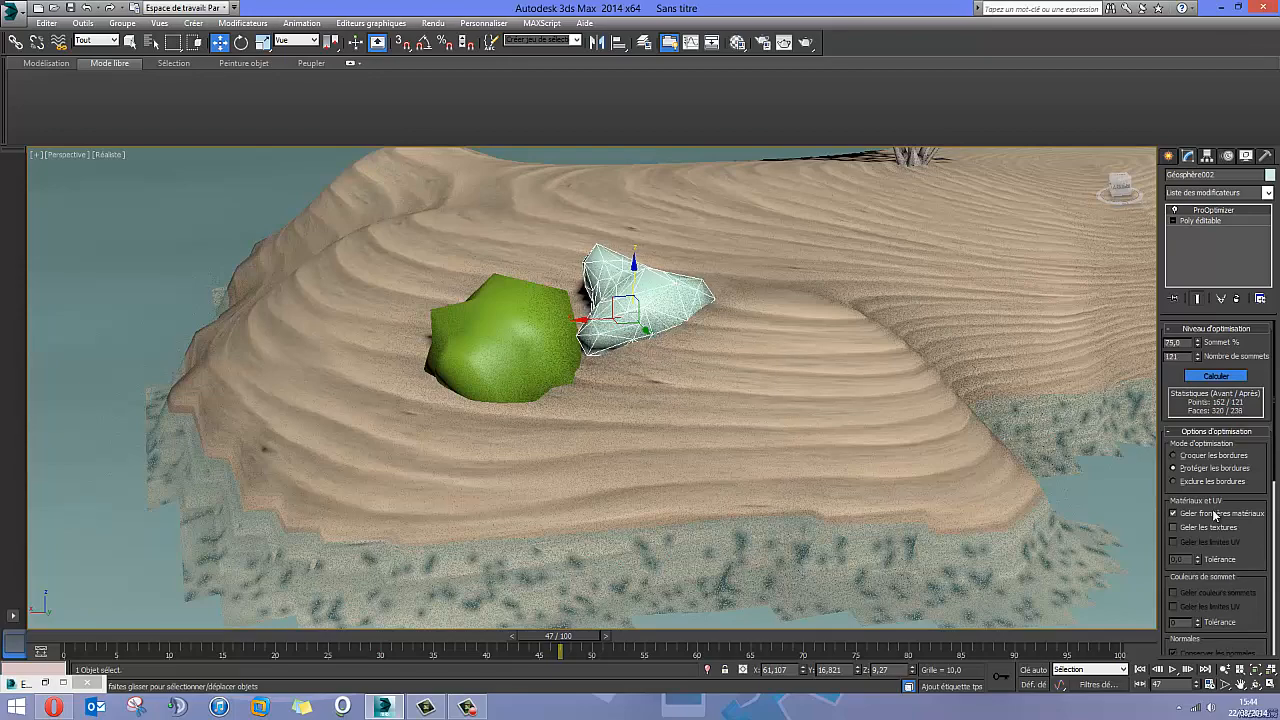
pyautogui.keyDown('alt'); pyautogui.moveTo(592, 394); pyautogui.dragTo(627, 388, button='middle'); pyautogui.keyUp('alt')
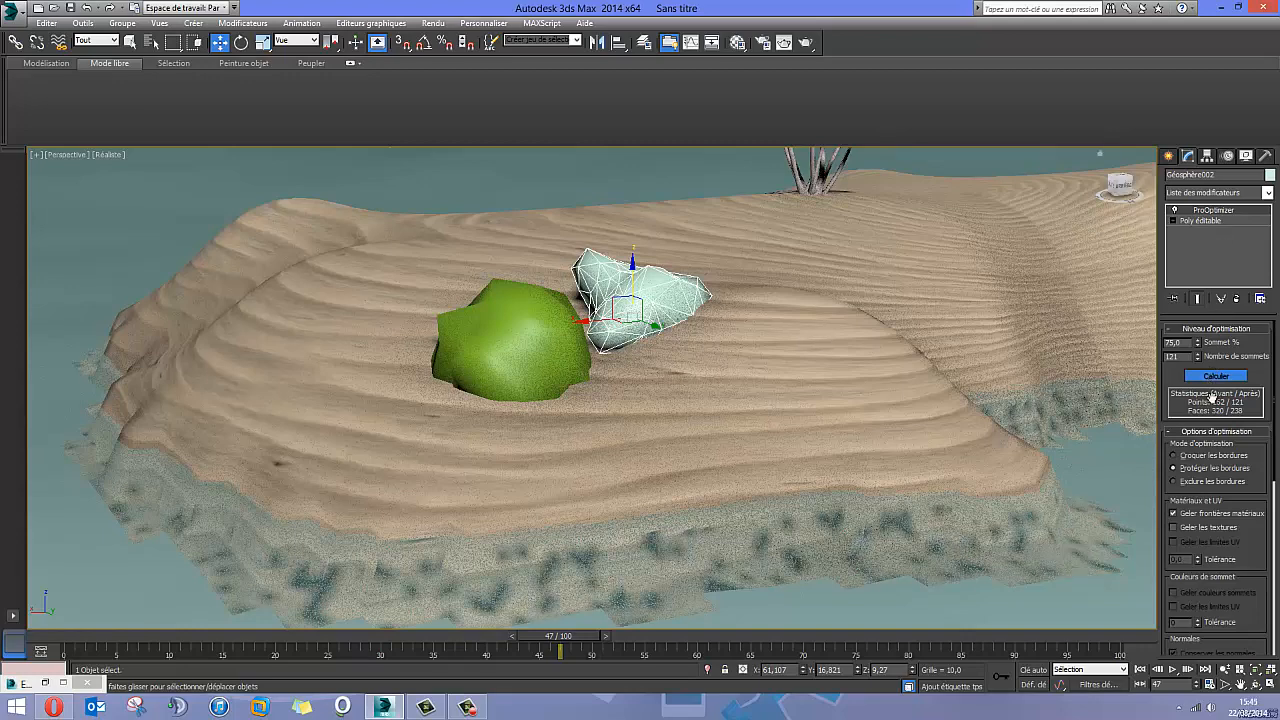
# Collapse the modifier stacks of the pale rock and the green rock so that both are editable meshes.
pyautogui.click(1211, 212)
pyautogui.rightClick(1211, 212)
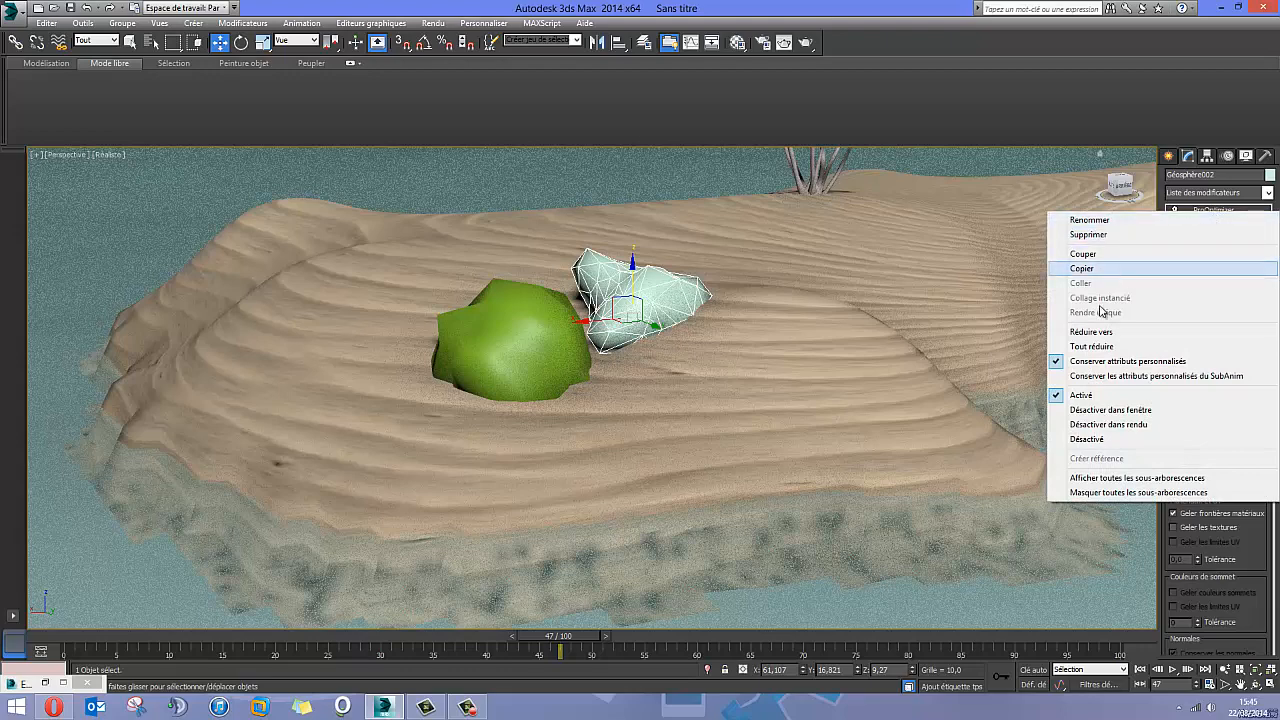
pyautogui.click(1096, 343)
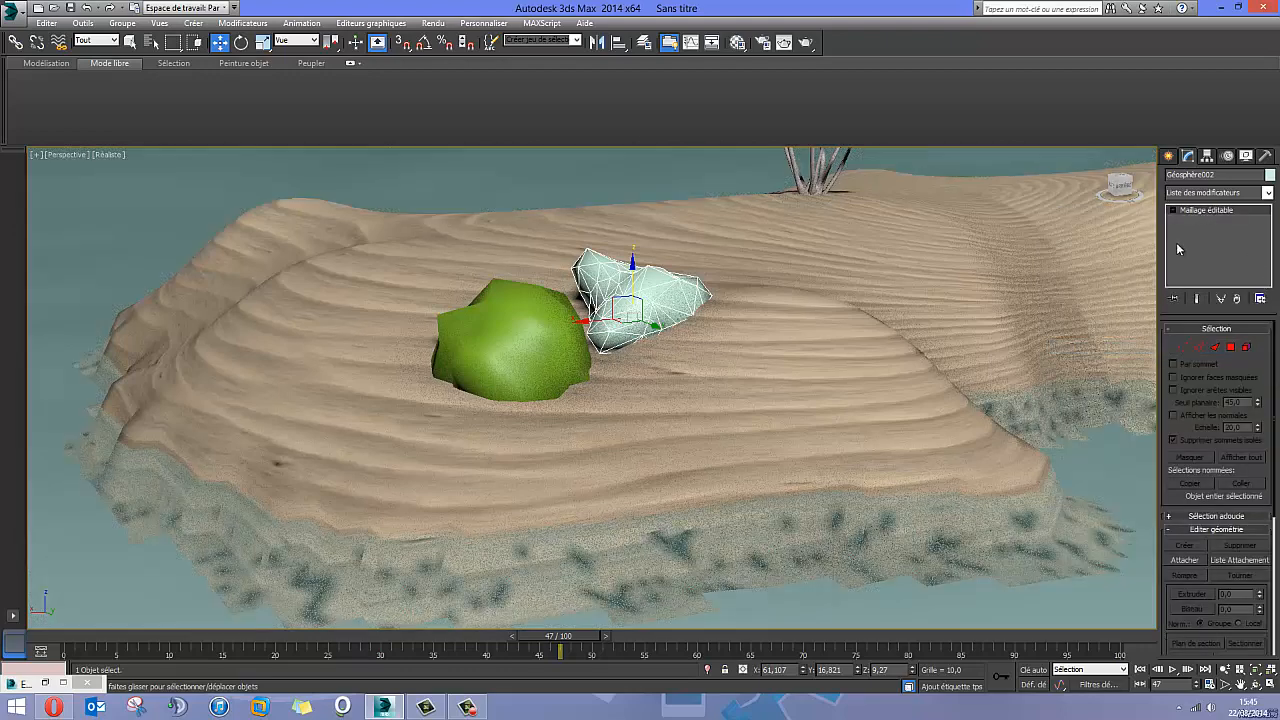
pyautogui.click(528, 314)
pyautogui.rightClick(1205, 212)
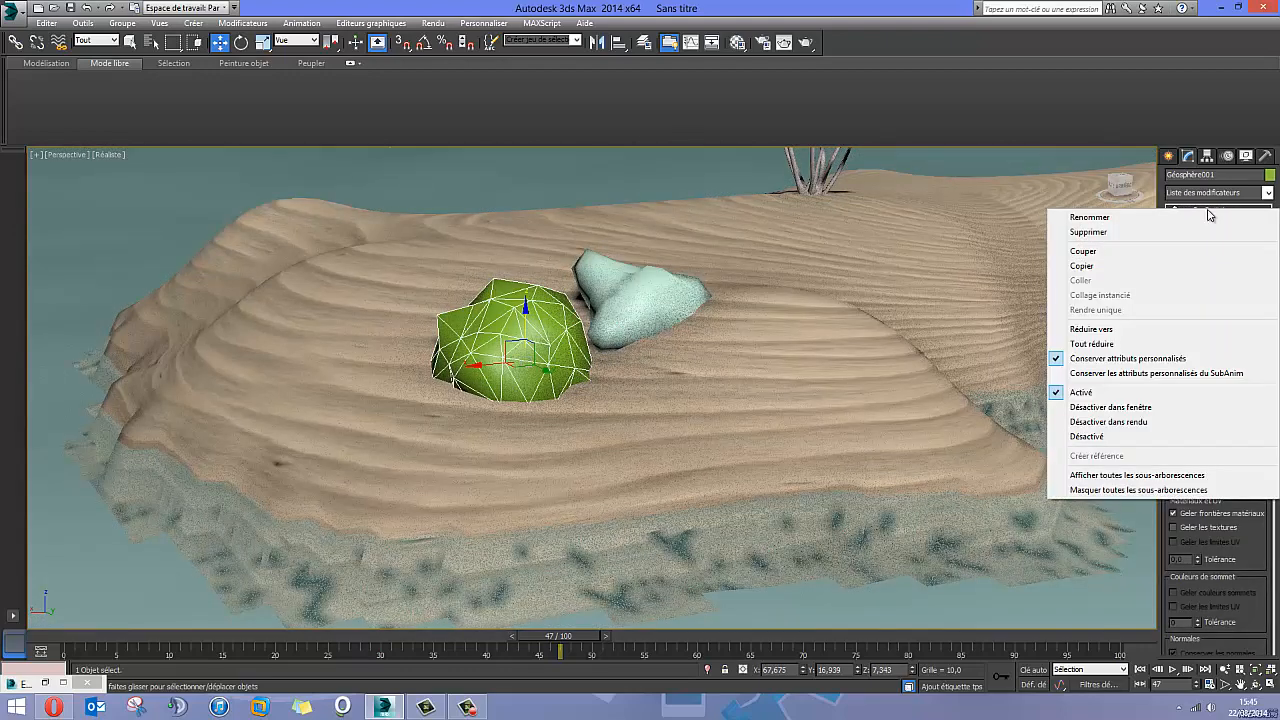
pyautogui.click(1114, 345)
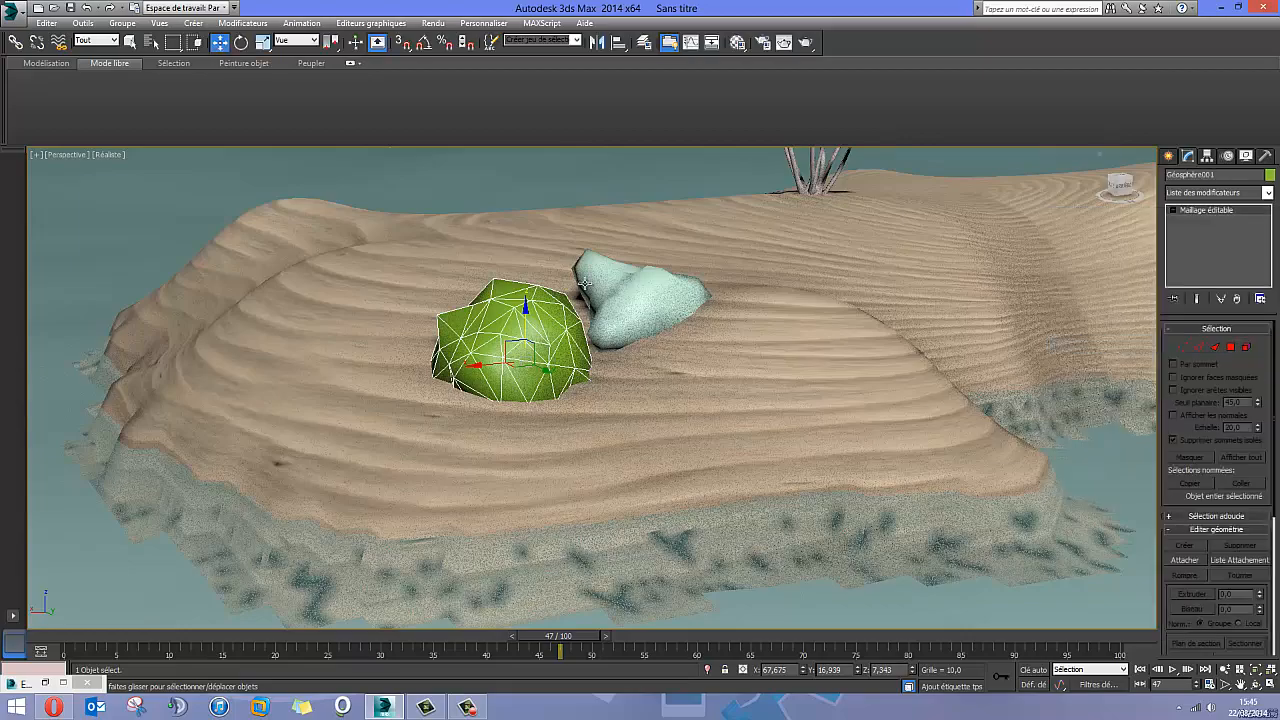
# Examine the shapes of the two optimised rocks on the sand from several angles.
pyautogui.keyDown('alt'); pyautogui.moveTo(585, 284); pyautogui.dragTo(548, 319, button='middle'); pyautogui.keyUp('alt')
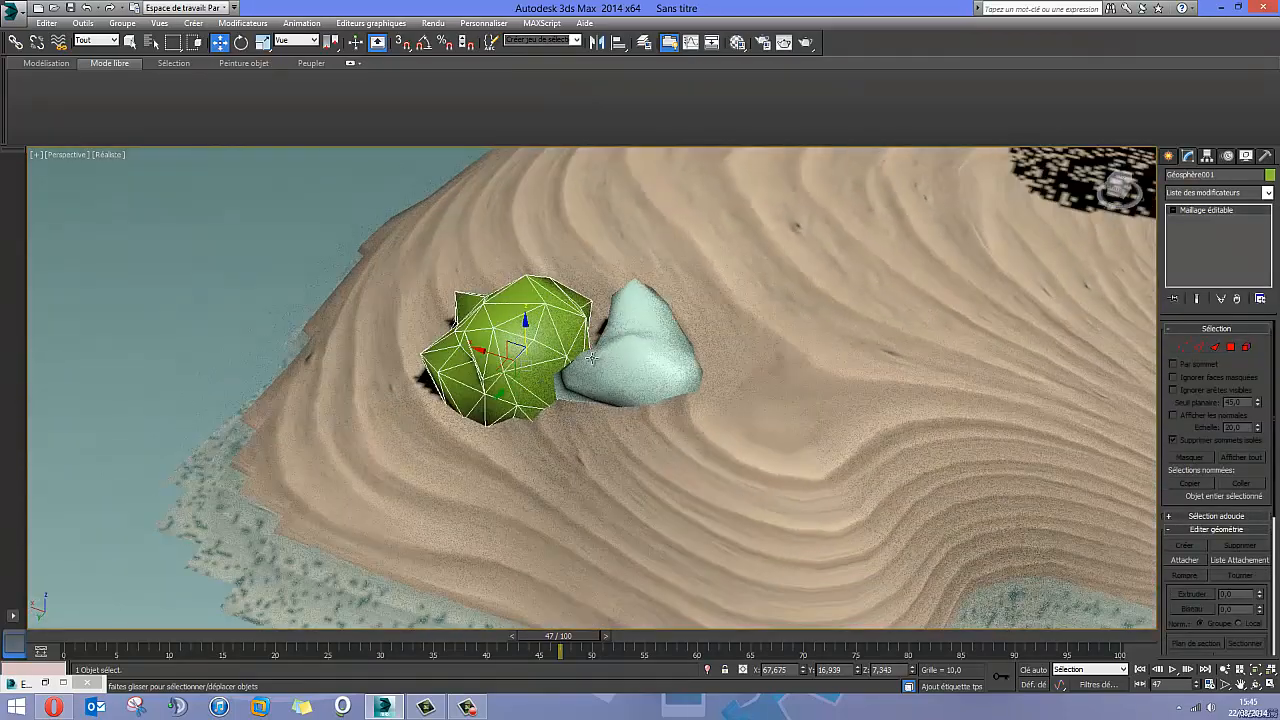
pyautogui.keyDown('alt'); pyautogui.moveTo(590, 359); pyautogui.dragTo(632, 339, button='middle'); pyautogui.keyUp('alt')
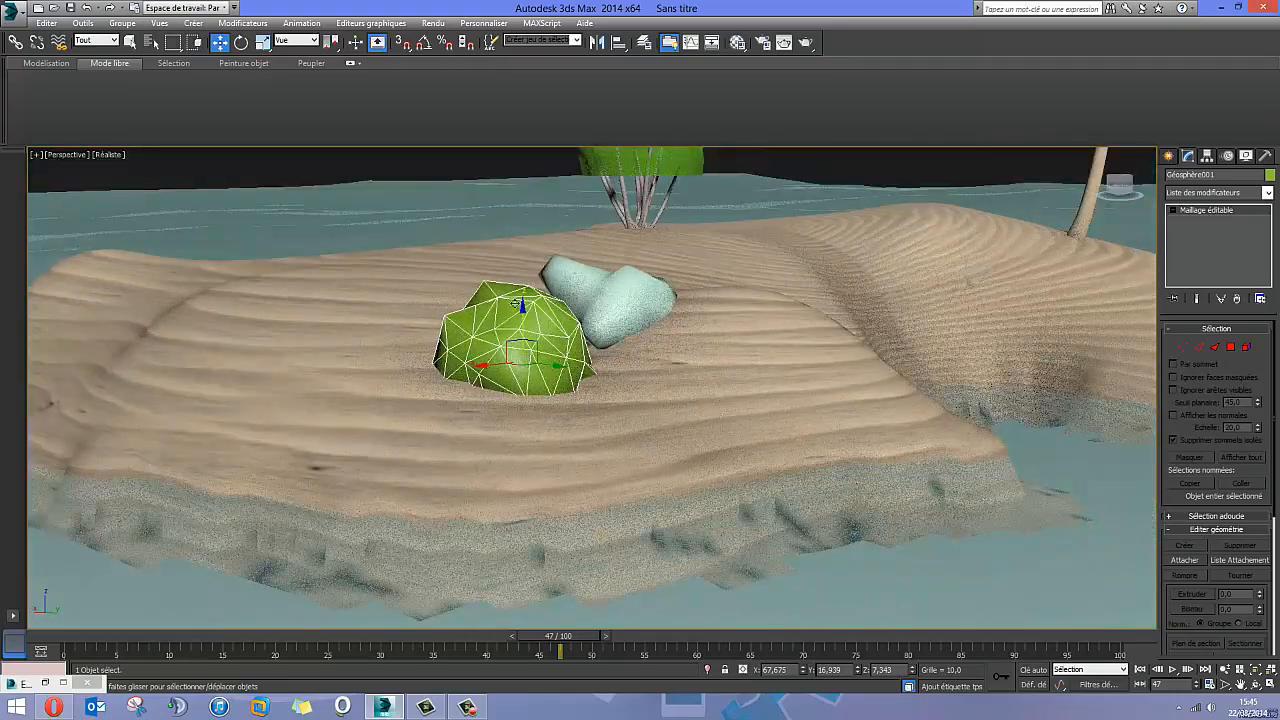
pyautogui.keyDown('alt'); pyautogui.moveTo(515, 335); pyautogui.dragTo(481, 321, button='middle'); pyautogui.keyUp('alt')
pyautogui.click(467, 203)
pyautogui.keyDown('alt'); pyautogui.moveTo(570, 352); pyautogui.dragTo(573, 408, button='middle'); pyautogui.keyUp('alt')
pyautogui.click(481, 429)
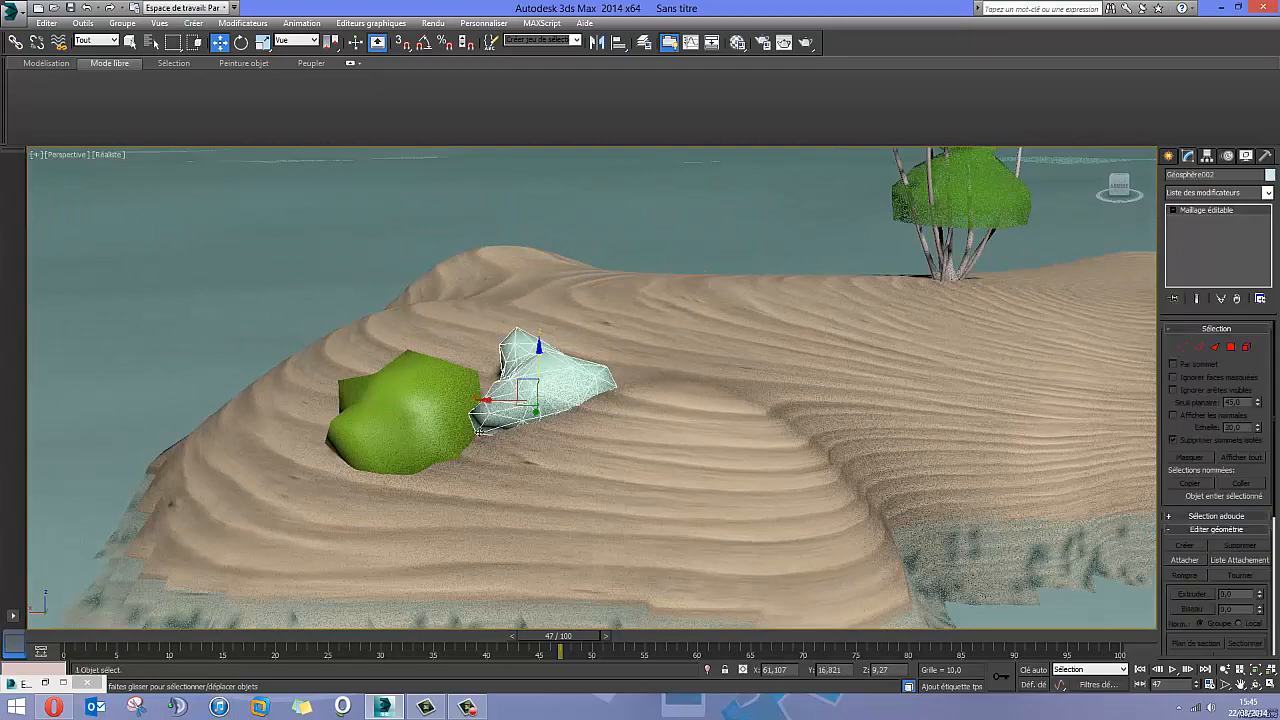
pyautogui.keyDown('alt'); pyautogui.moveTo(481, 430); pyautogui.dragTo(503, 408, button='middle'); pyautogui.keyUp('alt')
pyautogui.click(436, 370)
pyautogui.click(380, 194)
pyautogui.rightClick(380, 194)
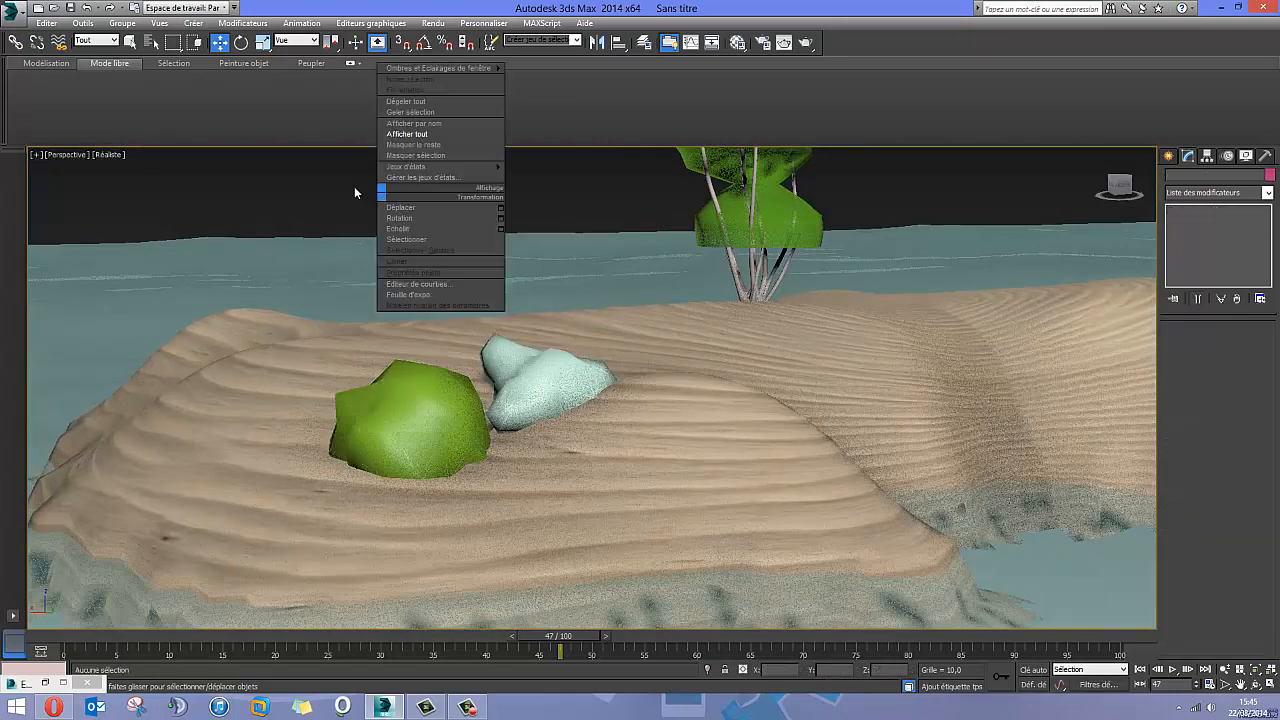
pyautogui.click(312, 185)
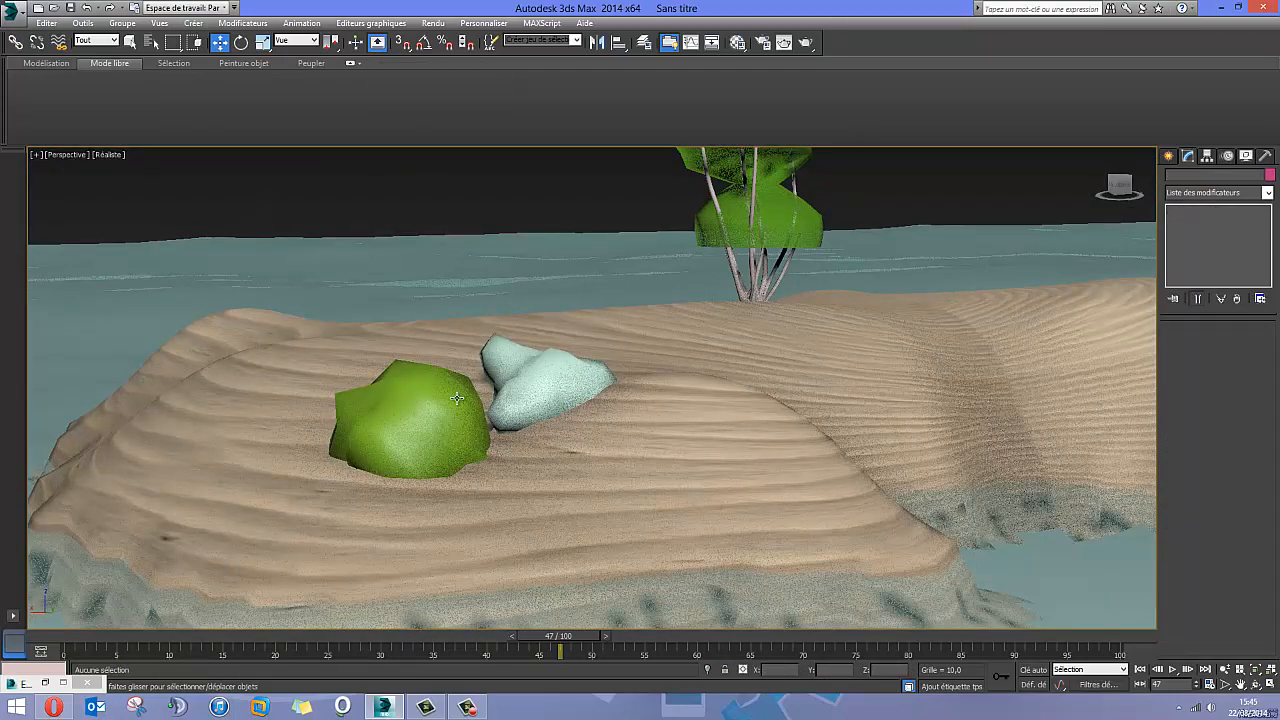
pyautogui.keyDown('alt'); pyautogui.moveTo(456, 398); pyautogui.dragTo(441, 414, button='middle'); pyautogui.keyUp('alt')
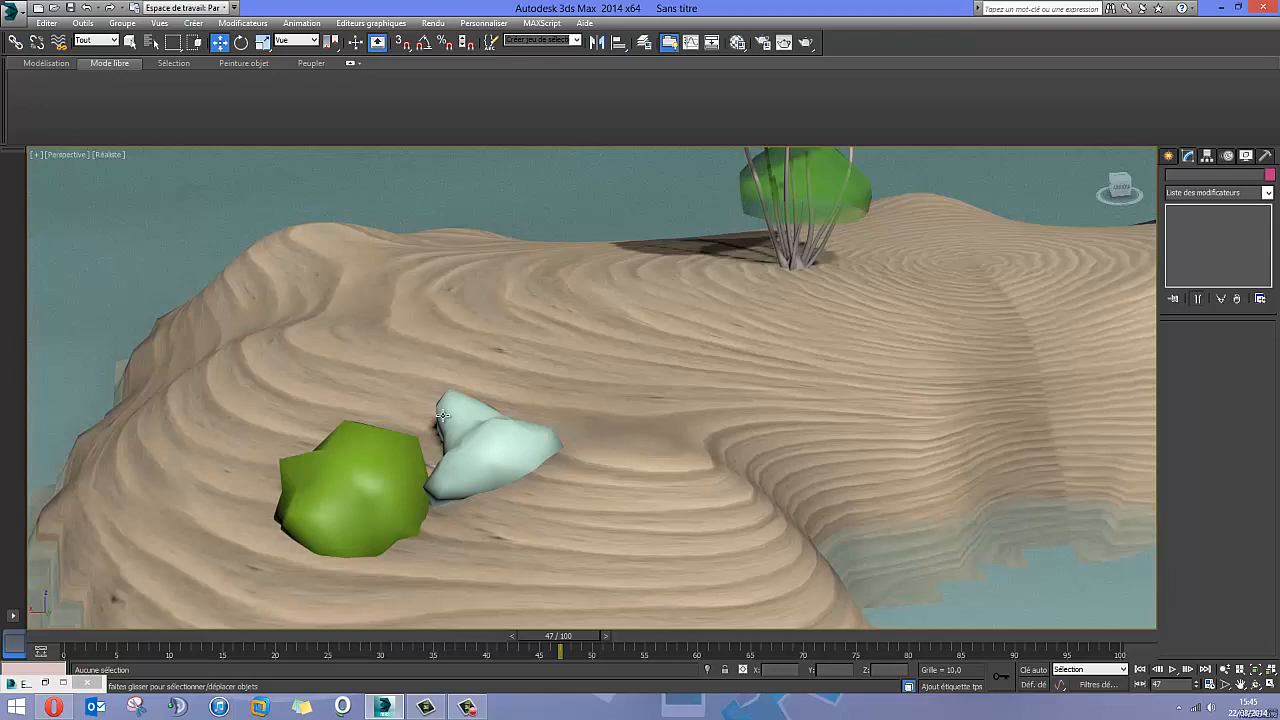
pyautogui.click(340, 479)
pyautogui.keyDown('alt'); pyautogui.moveTo(745, 367); pyautogui.dragTo(691, 383, button='middle'); pyautogui.keyUp('alt')
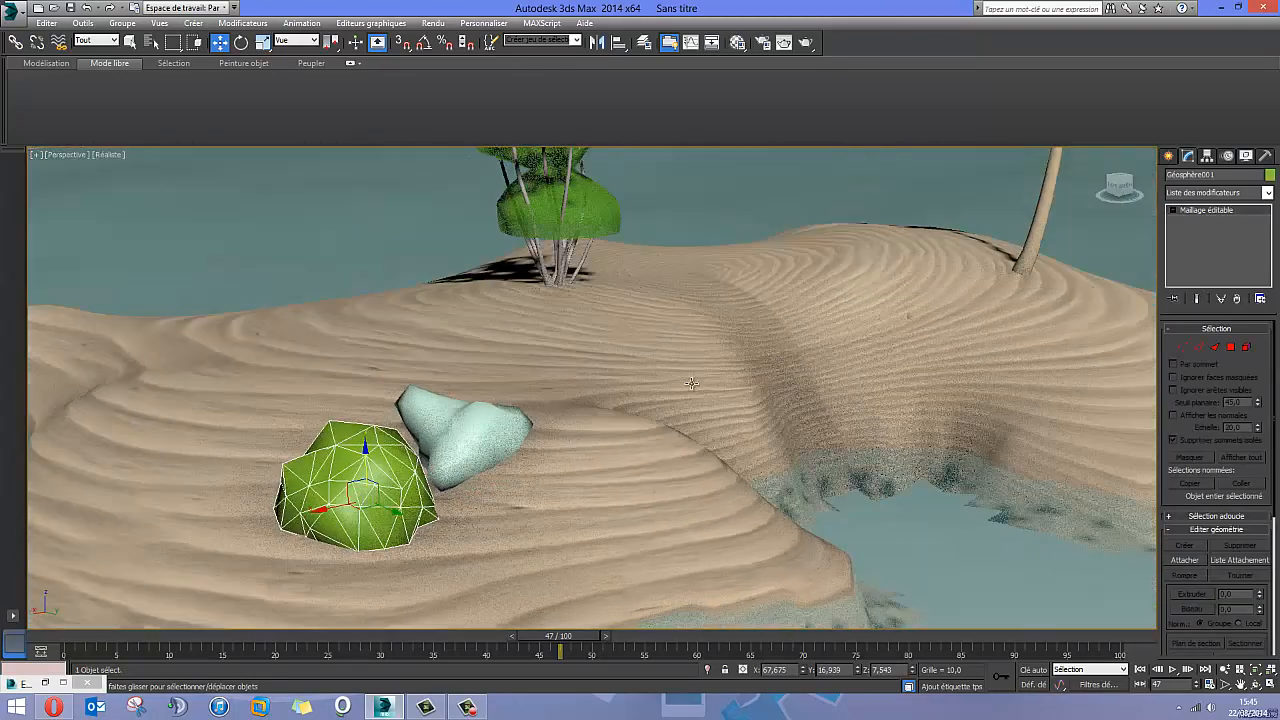
# Select both rocks, assign the third sample's Autodesk Stone material to them and minimise the material editor.
pyautogui.click(468, 433)
pyautogui.keyDown('alt'); pyautogui.moveTo(560, 428); pyautogui.dragTo(530, 420, button='middle'); pyautogui.keyUp('alt')
pyautogui.keyDown('alt'); pyautogui.moveTo(612, 410); pyautogui.dragTo(936, 172, button='middle'); pyautogui.keyUp('alt')
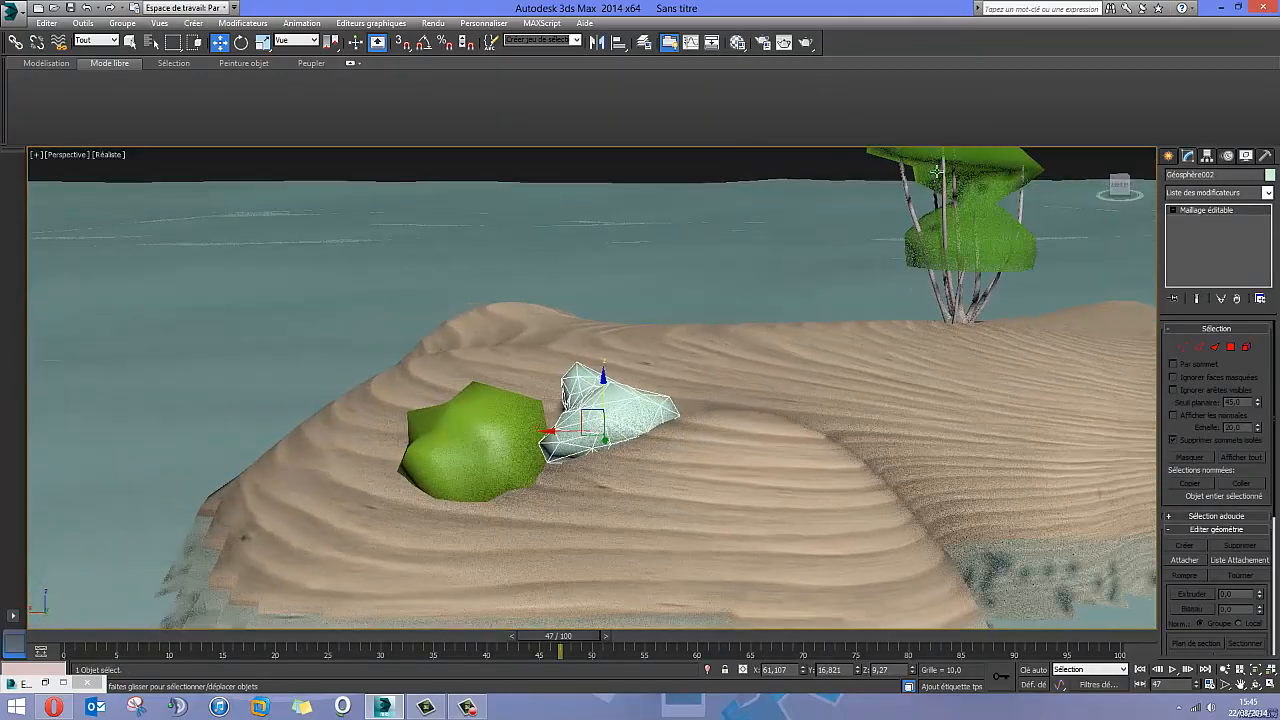
pyautogui.click(737, 43)
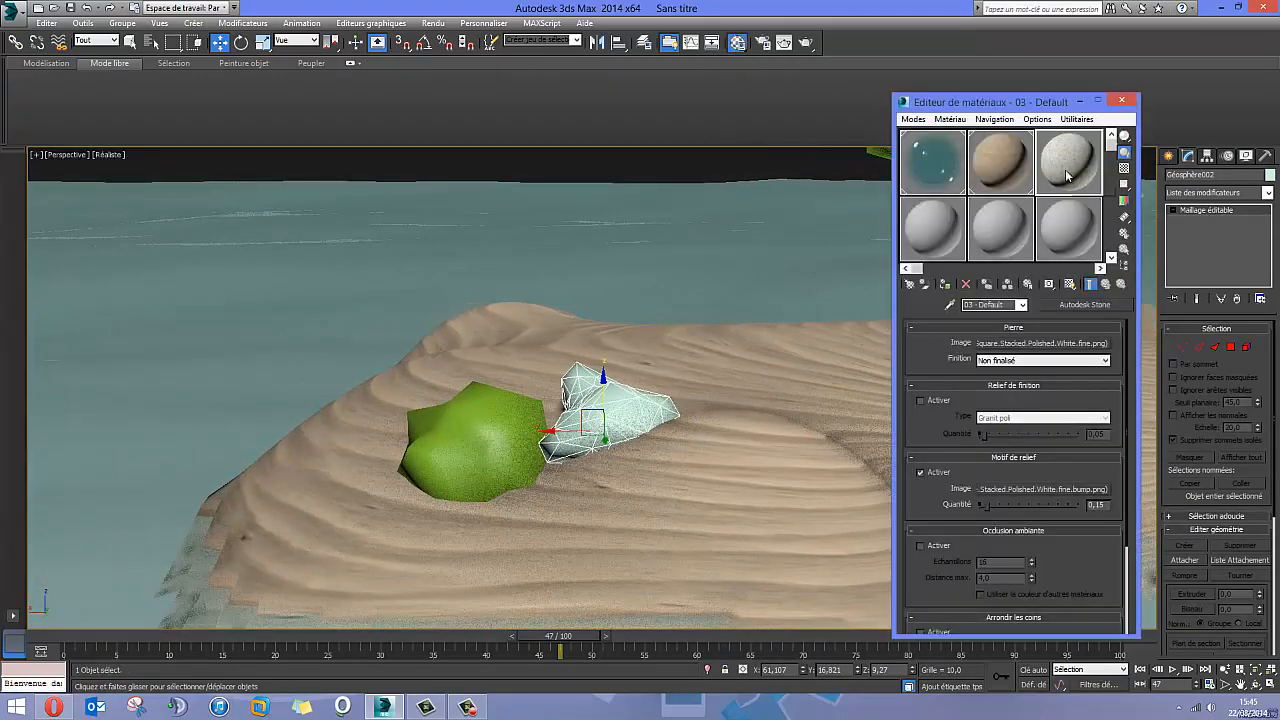
pyautogui.keyDown('ctrl'); pyautogui.click(507, 423); pyautogui.keyUp('ctrl')
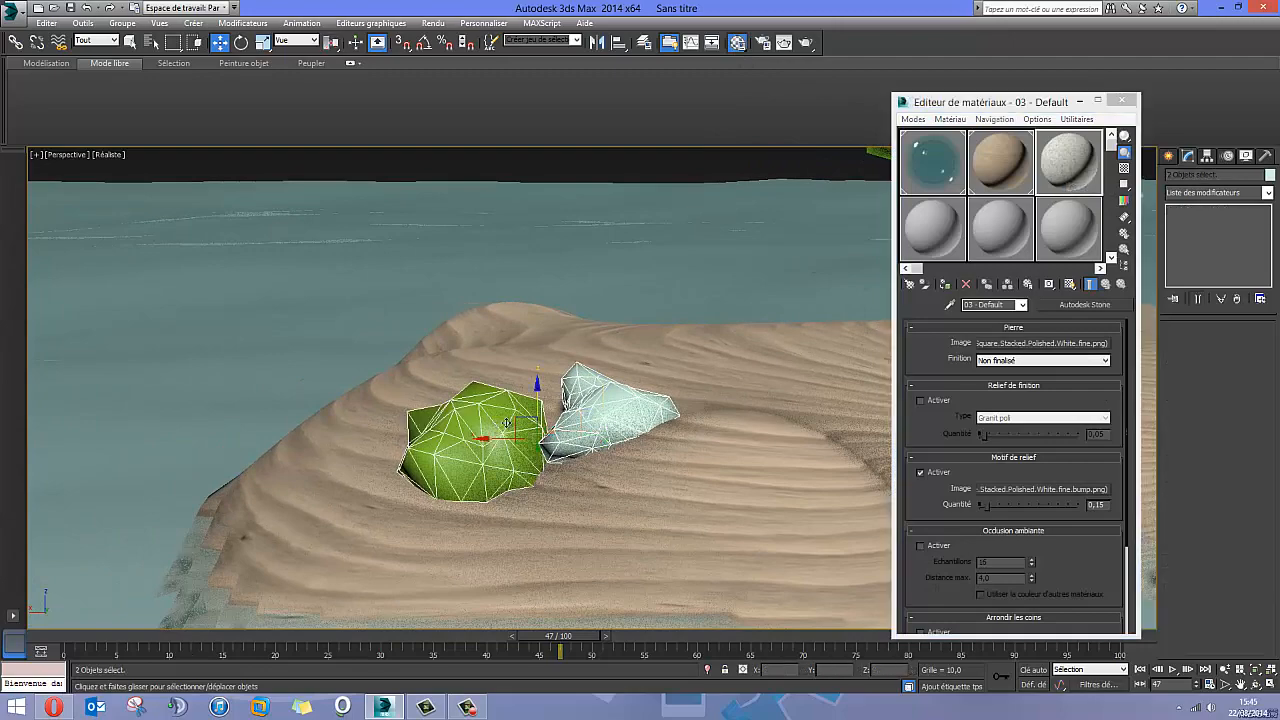
pyautogui.click(928, 287)
pyautogui.moveTo(645, 402)
pyautogui.keyDown('alt'); pyautogui.mouseDown(button='middle')
pyautogui.moveTo(650, 333)
pyautogui.moveTo(620, 375)
pyautogui.moveTo(593, 501)
pyautogui.moveTo(754, 431)
pyautogui.moveTo(620, 440)
pyautogui.moveTo(641, 355)
pyautogui.moveTo(660, 400)
pyautogui.moveTo(706, 444)
pyautogui.moveTo(740, 418)
pyautogui.moveTo(704, 430)
pyautogui.mouseUp(button='middle'); pyautogui.keyUp('alt')
pyautogui.click(651, 334)
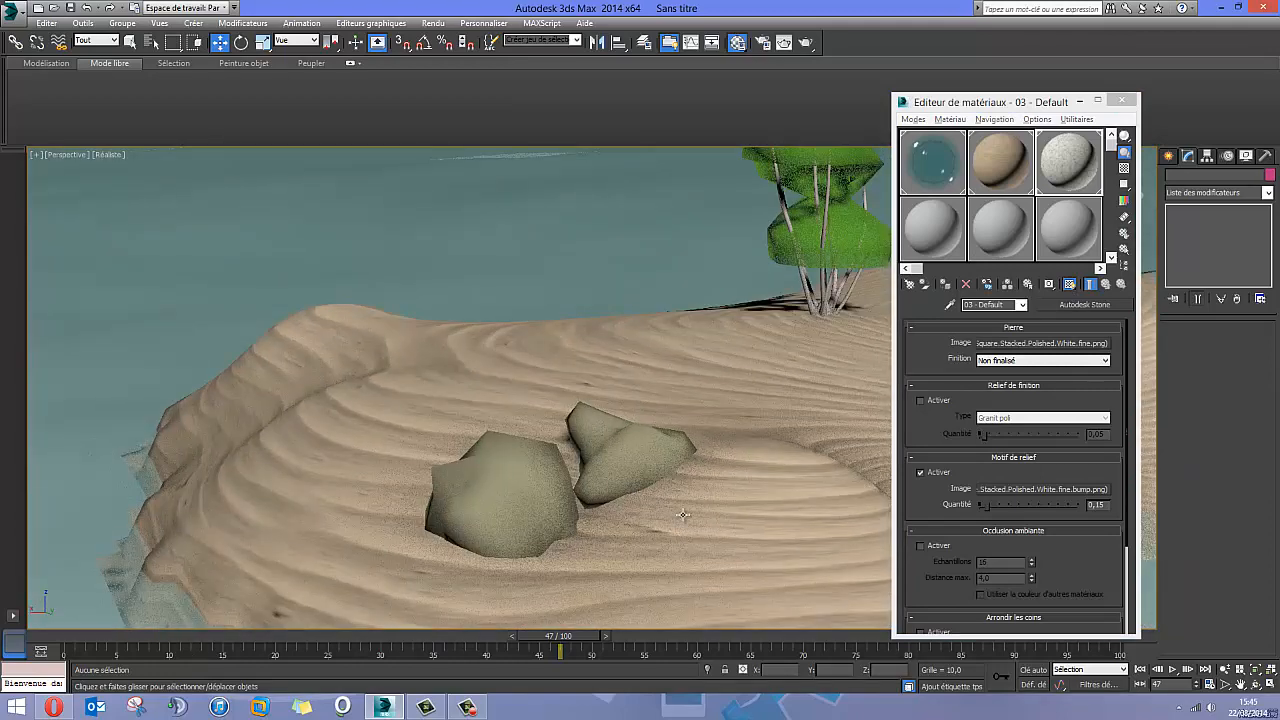
pyautogui.keyDown('alt'); pyautogui.moveTo(670, 351); pyautogui.dragTo(610, 256, button='middle'); pyautogui.keyUp('alt')
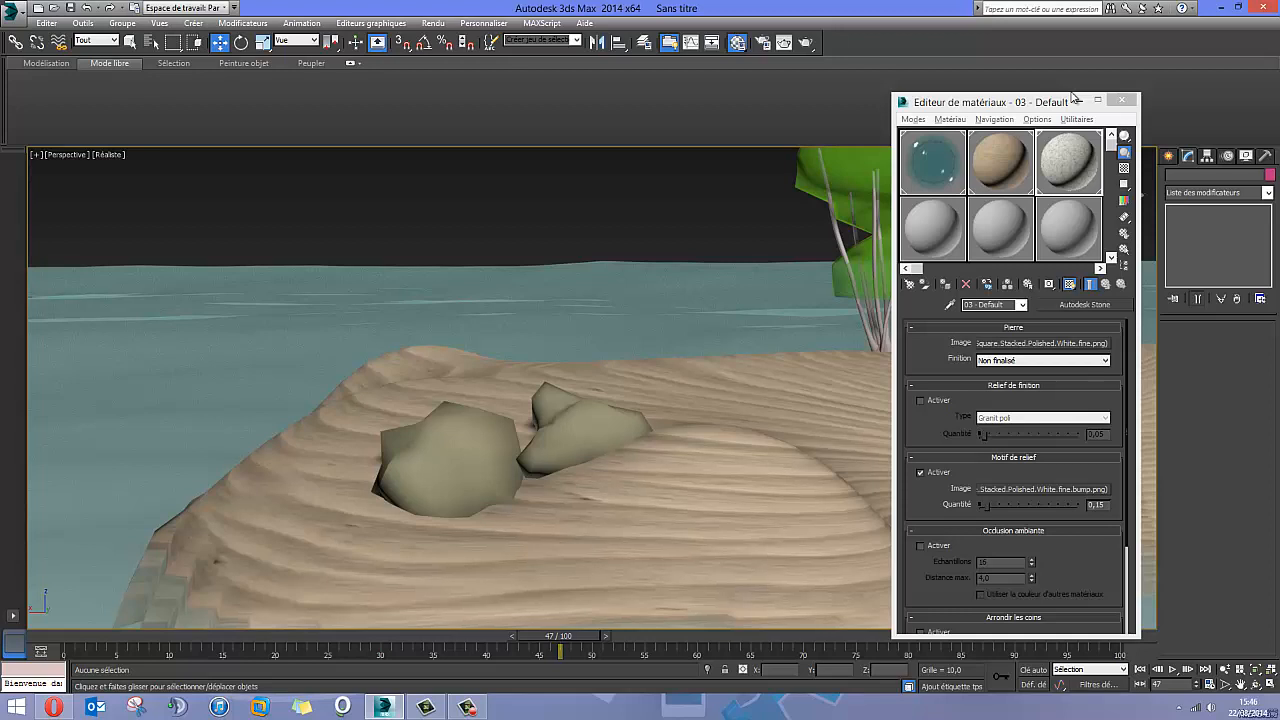
pyautogui.click(1097, 100)
# Add a Mapping UVW modifier to the larger rock and set its mapping to Sphérique.
pyautogui.click(430, 446)
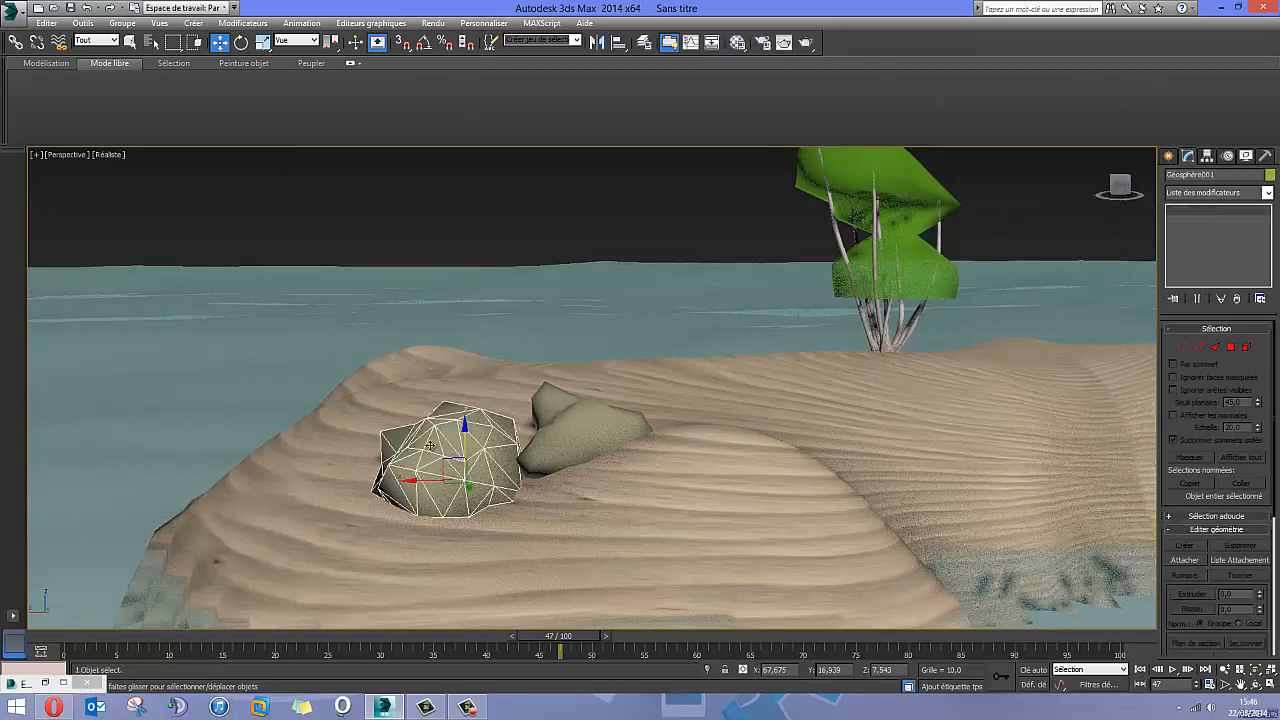
pyautogui.click(1267, 192)
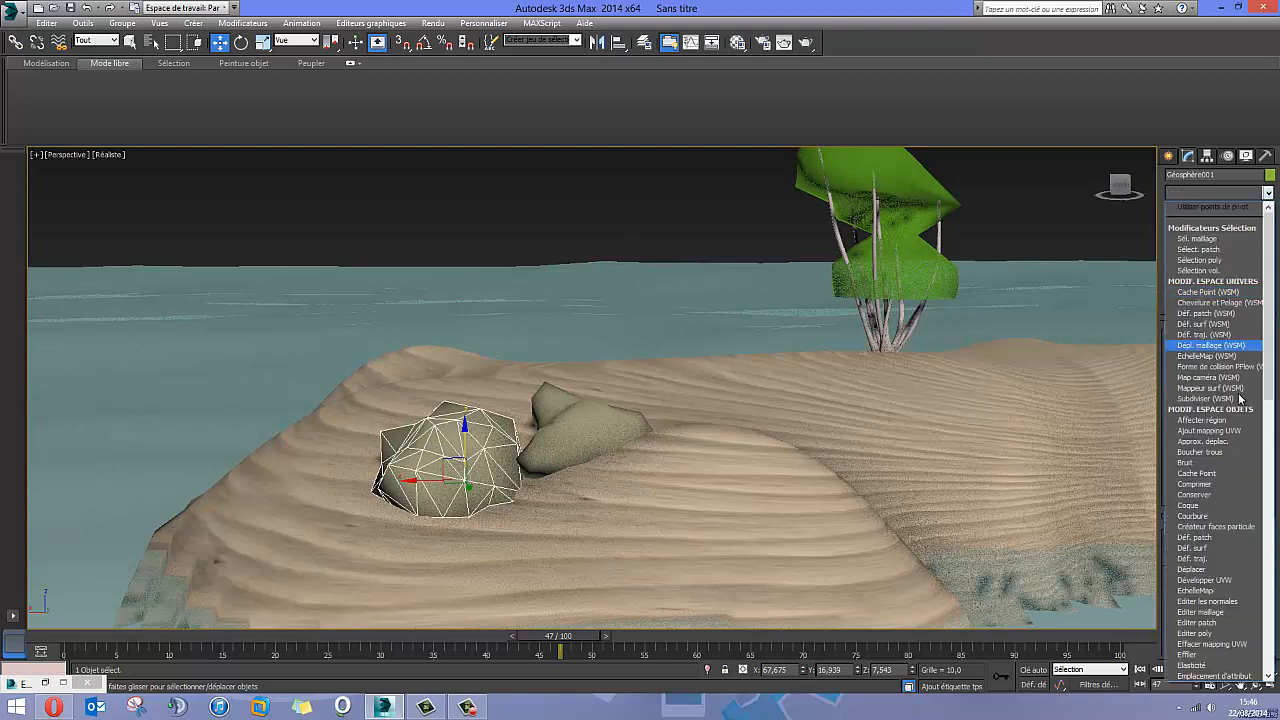
pyautogui.scroll(-10, 1230, 450)
pyautogui.scroll(-6, 1237, 497)
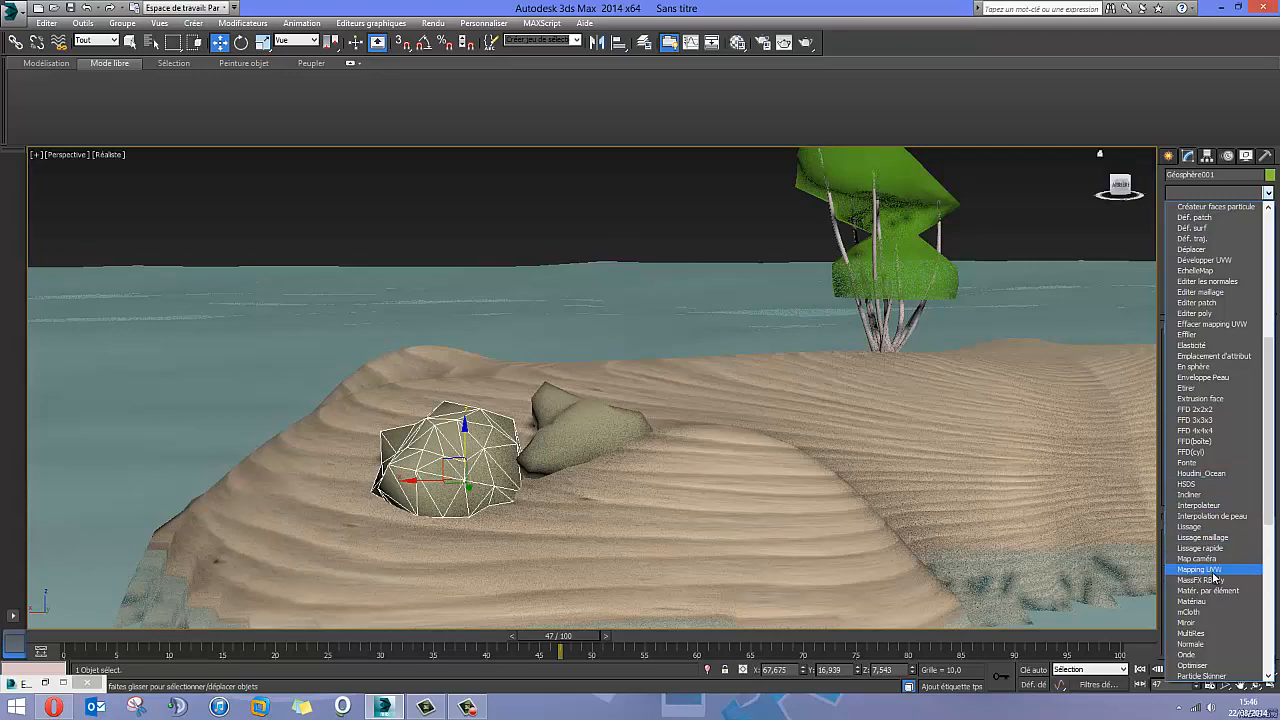
pyautogui.click(1210, 569)
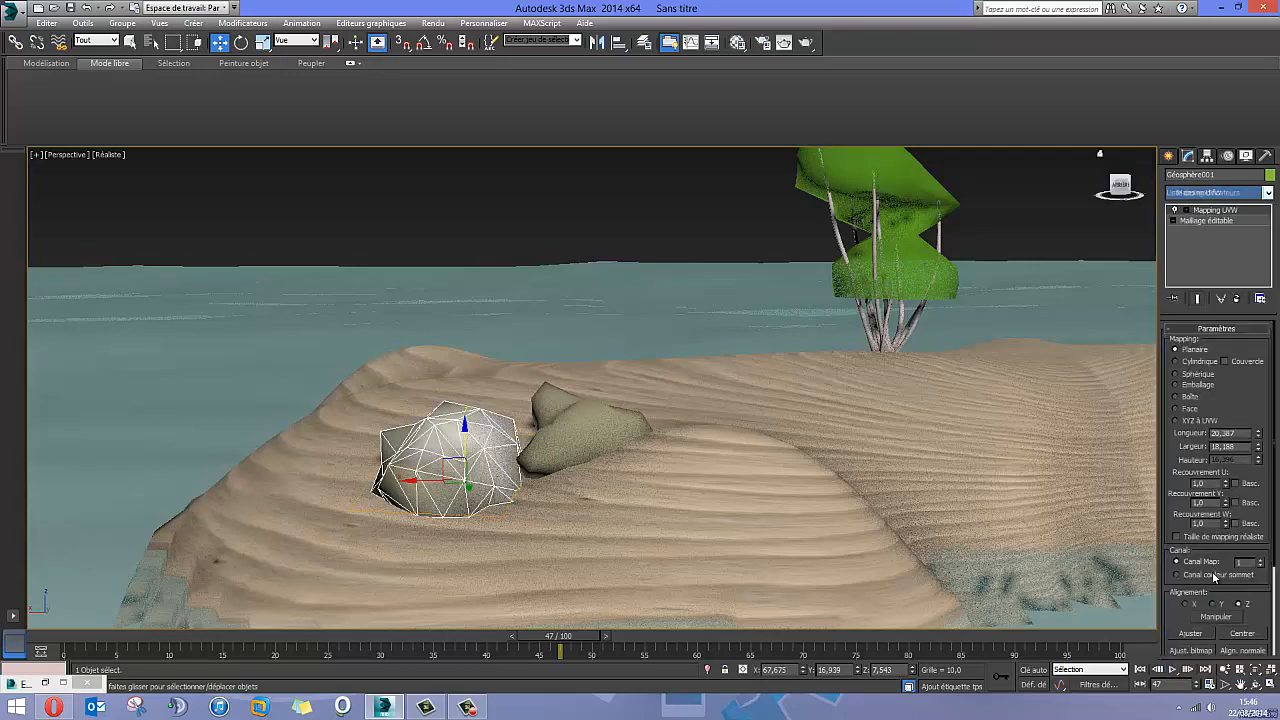
pyautogui.click(1176, 374)
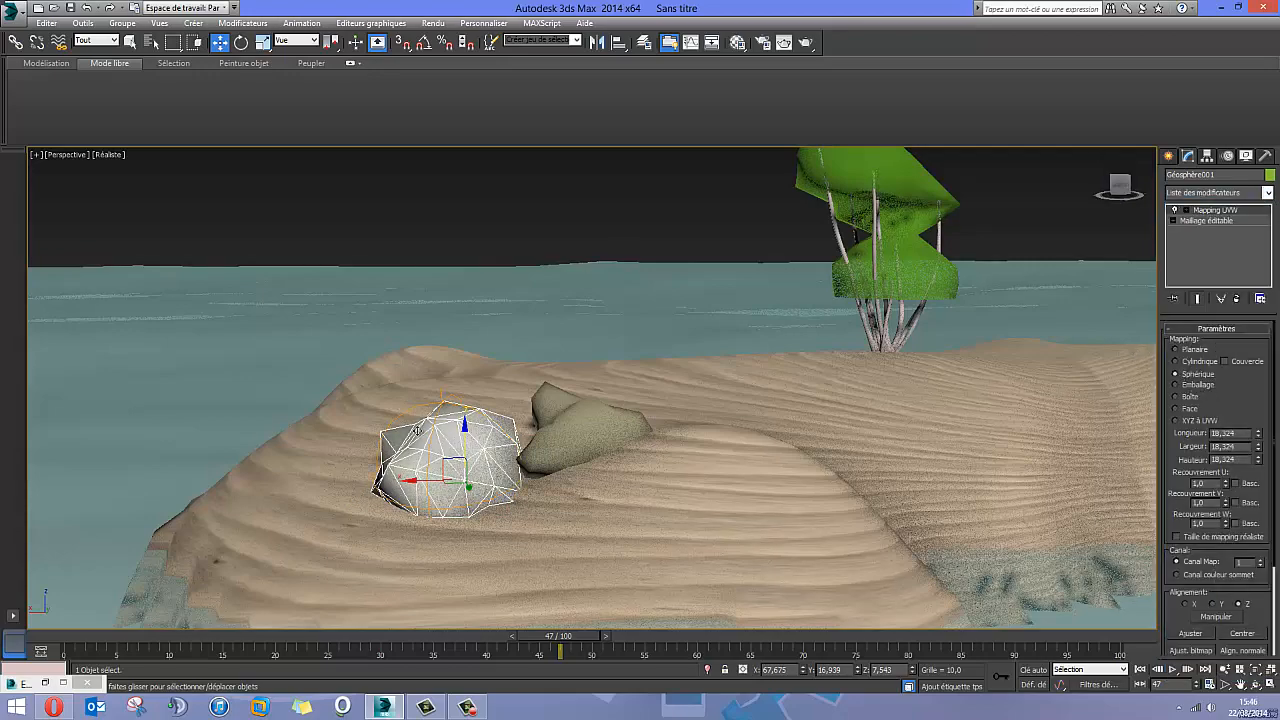
pyautogui.keyDown('alt'); pyautogui.moveTo(418, 430); pyautogui.dragTo(486, 463, button='middle'); pyautogui.keyUp('alt')
# Compare Boîte and Sphérique mapping on the larger rock, finishing with the Emballage type.
pyautogui.click(1181, 398)
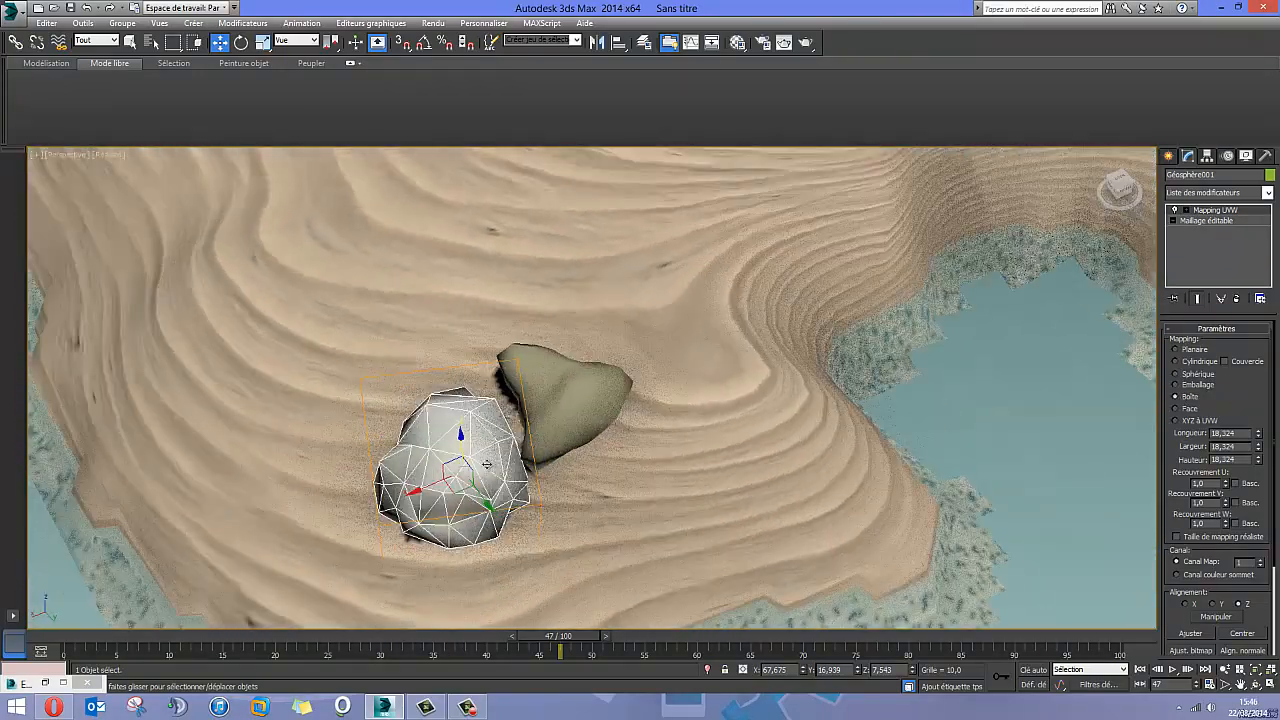
pyautogui.scroll(10, 470, 445)
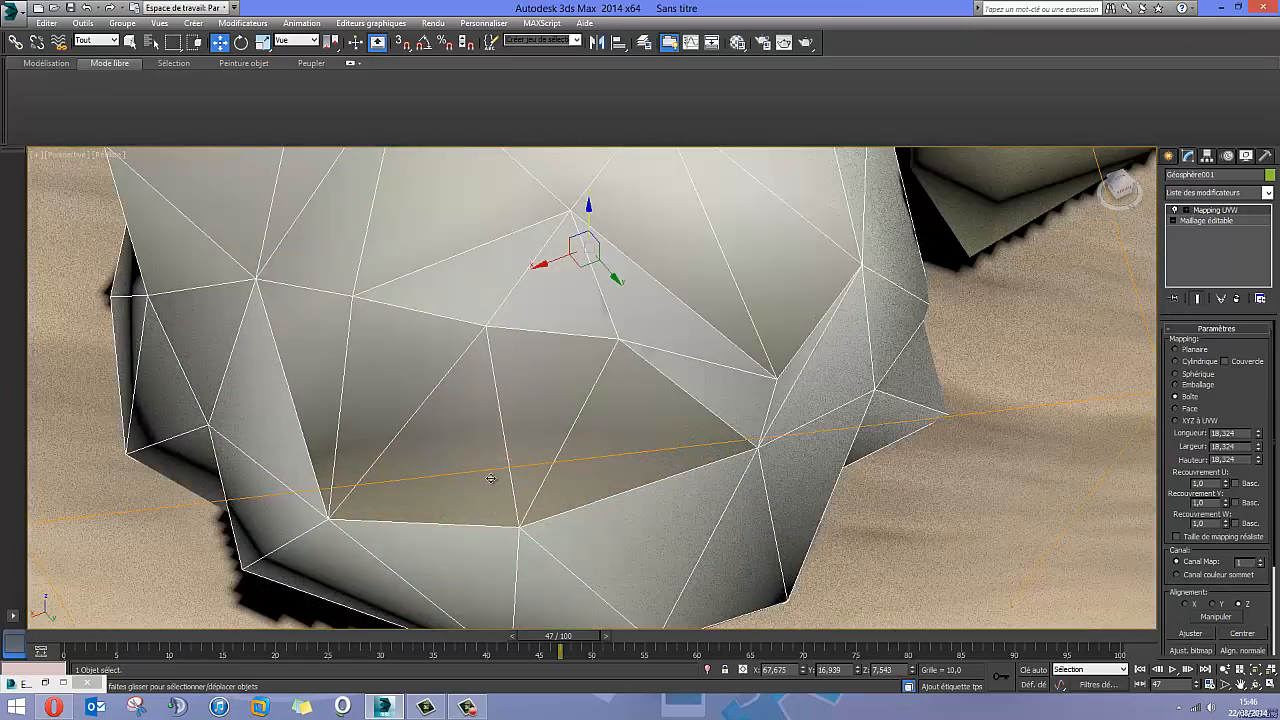
pyautogui.scroll(-10, 793, 452)
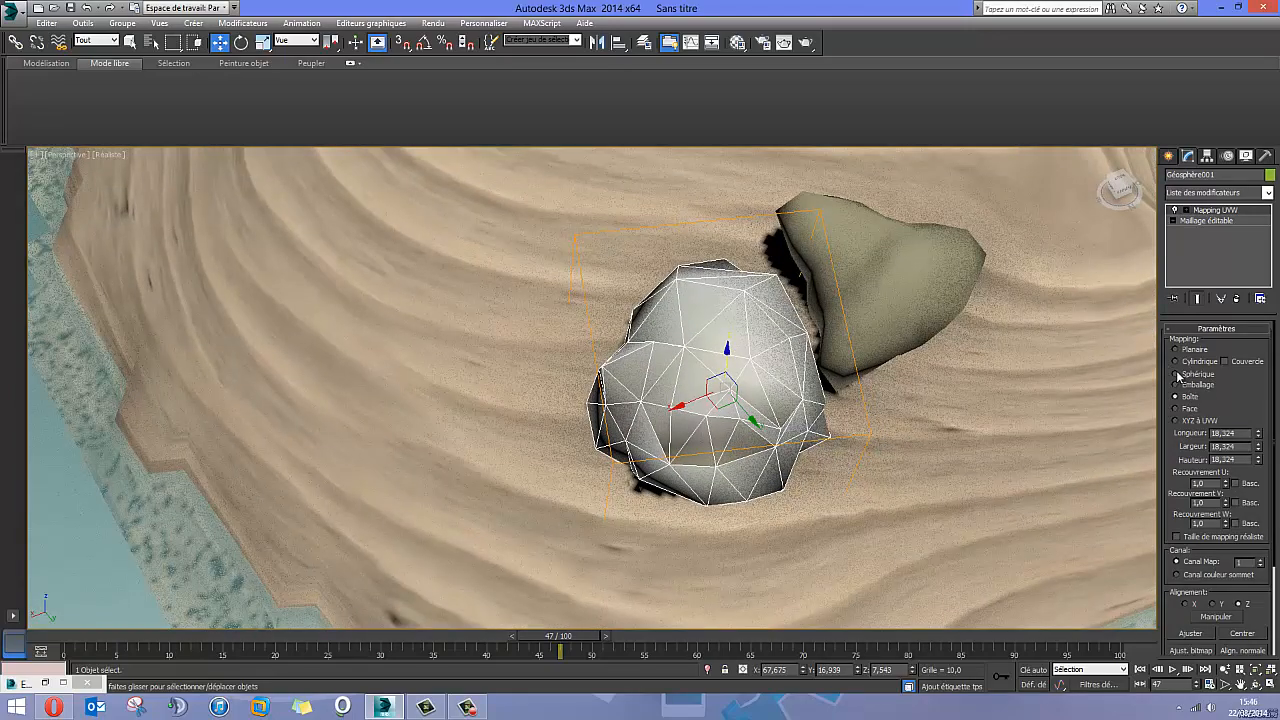
pyautogui.click(1177, 374)
pyautogui.keyDown('alt'); pyautogui.moveTo(702, 360); pyautogui.dragTo(450, 358, button='middle'); pyautogui.keyUp('alt')
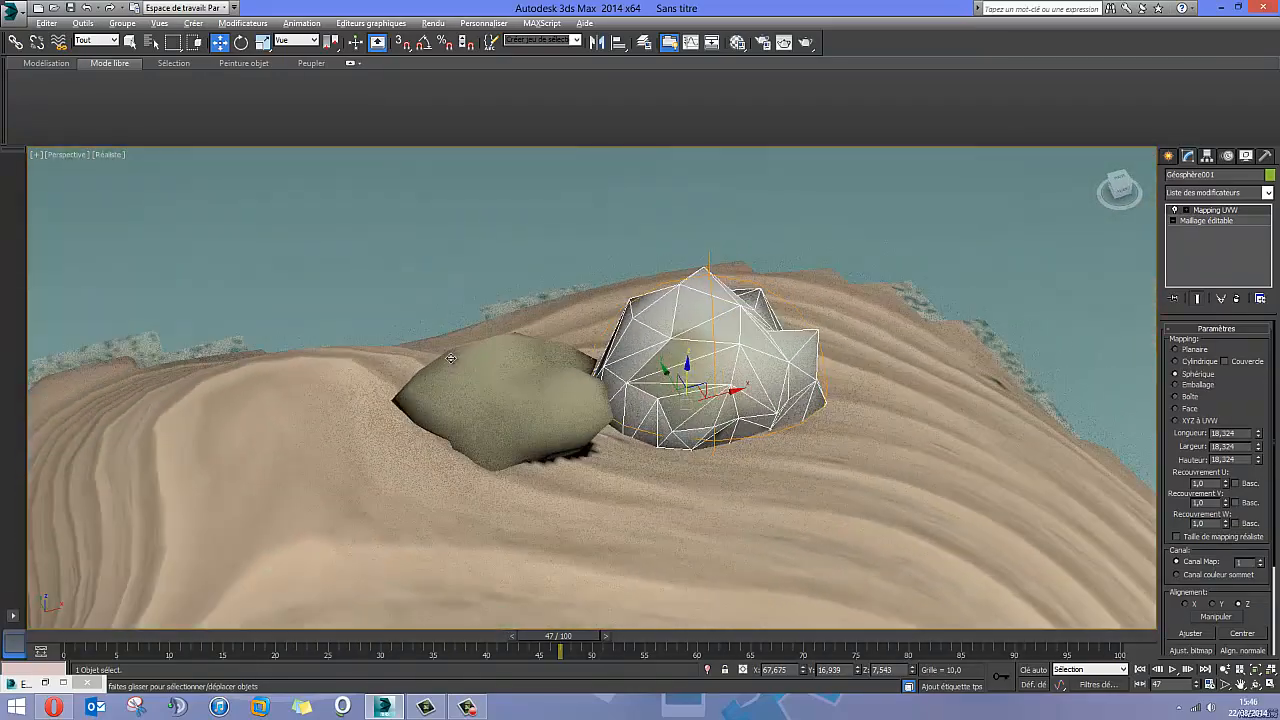
pyautogui.click(1177, 385)
pyautogui.keyDown('alt'); pyautogui.moveTo(759, 371); pyautogui.dragTo(687, 347, button='middle'); pyautogui.keyUp('alt')
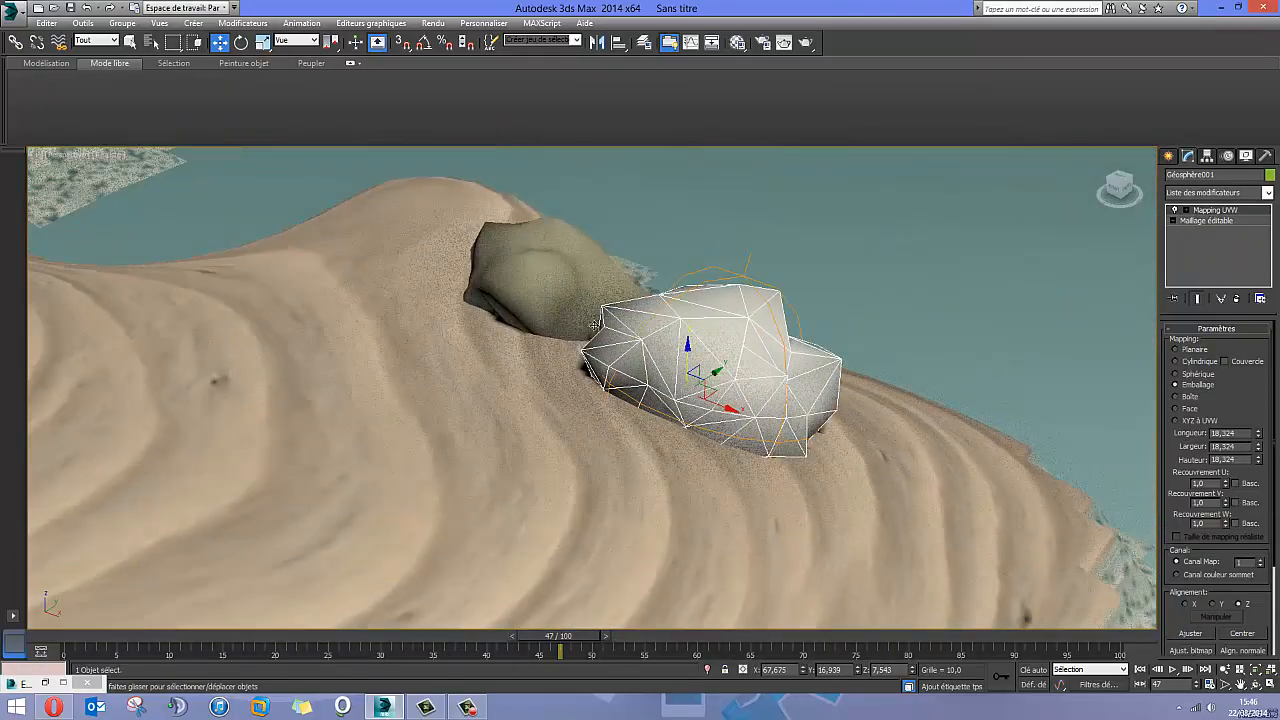
# Add a Mapping UVW modifier to the smaller three-pointed rock.
pyautogui.click(548, 286)
pyautogui.keyDown('alt'); pyautogui.moveTo(800, 324); pyautogui.dragTo(652, 304, button='middle'); pyautogui.keyUp('alt')
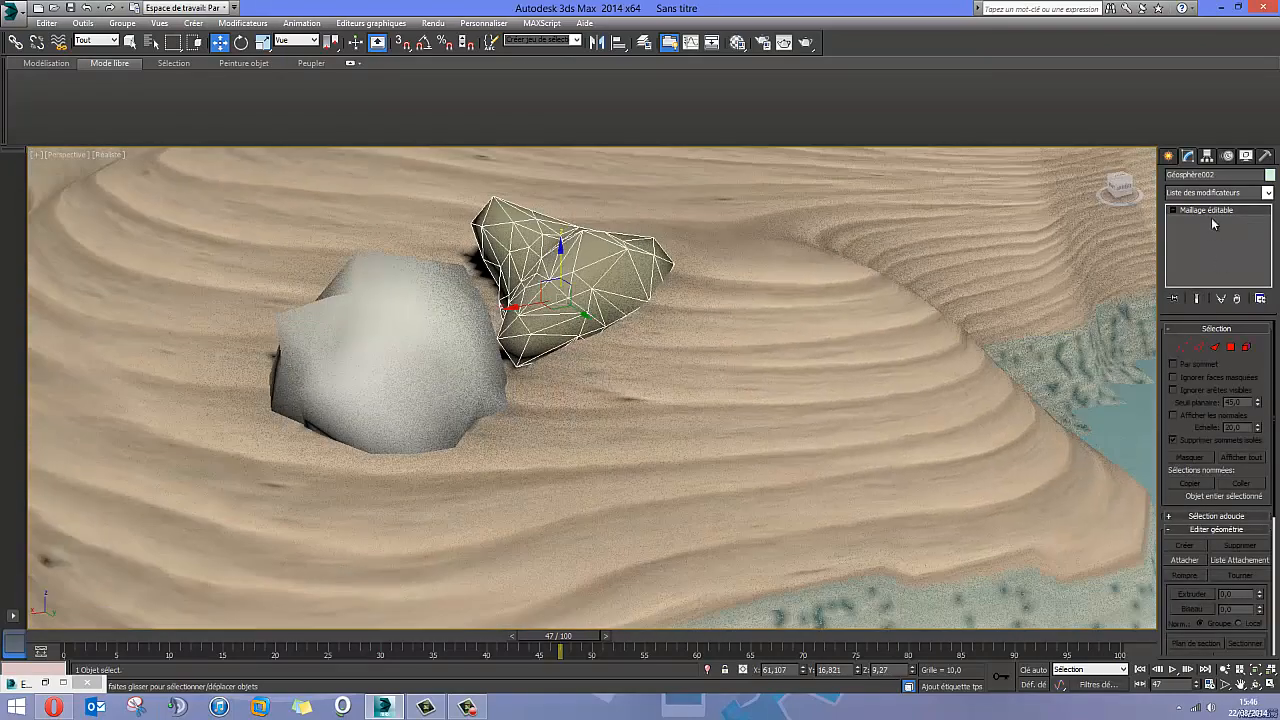
pyautogui.click(1268, 194)
pyautogui.moveTo(1266, 300); pyautogui.dragTo(1266, 494)
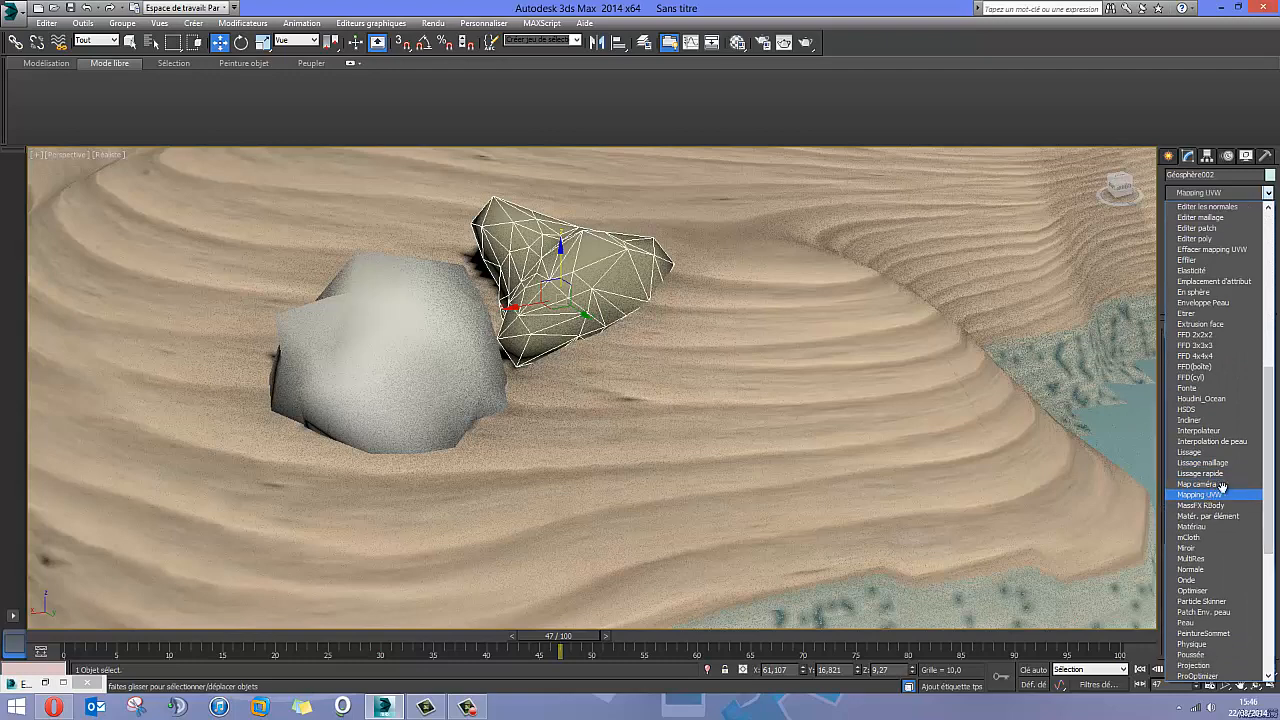
pyautogui.click(1200, 492)
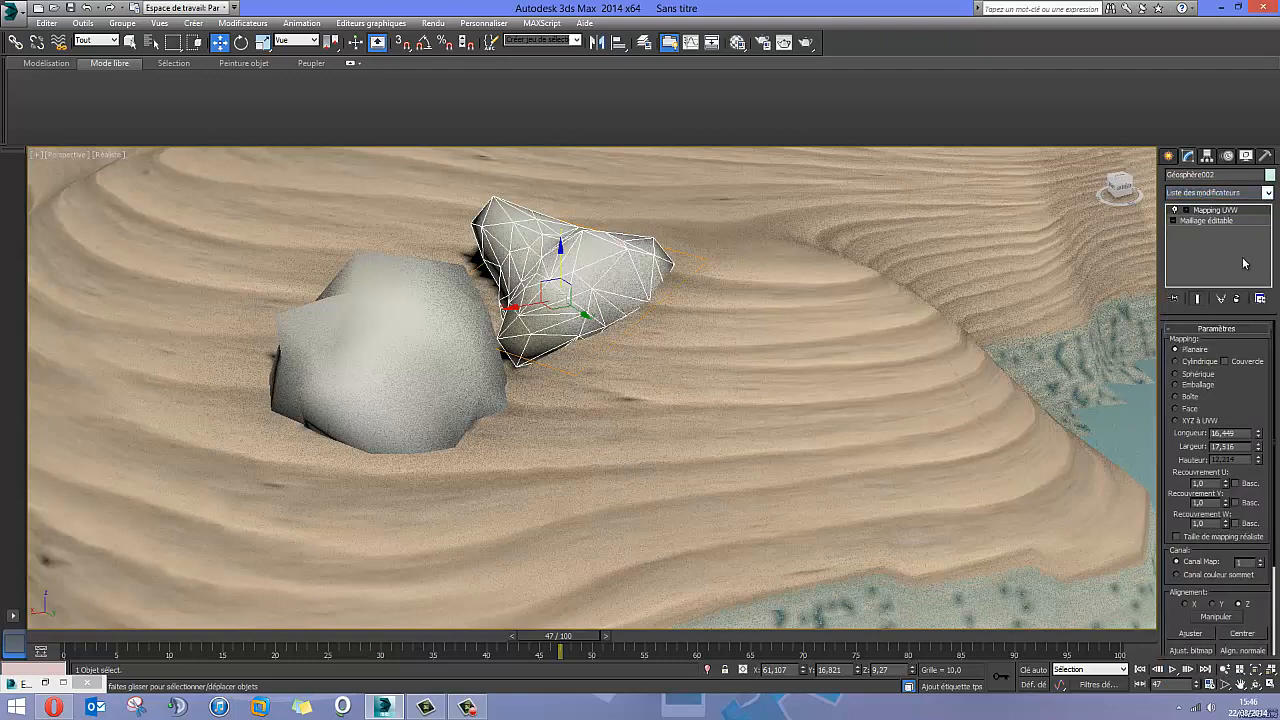
# Set the smaller rock's Mapping UVW type to Emballage and deselect it.
pyautogui.click(1176, 385)
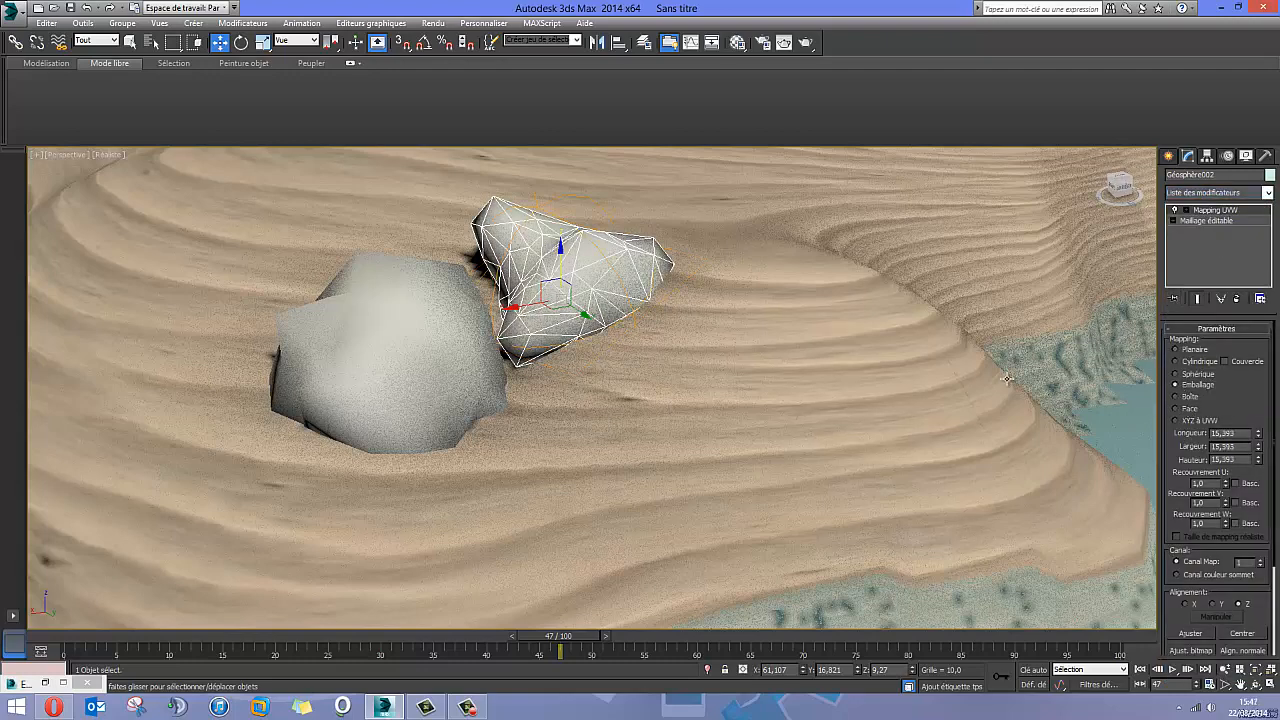
pyautogui.keyDown('alt'); pyautogui.moveTo(600, 380); pyautogui.dragTo(636, 420, button='middle'); pyautogui.keyUp('alt')
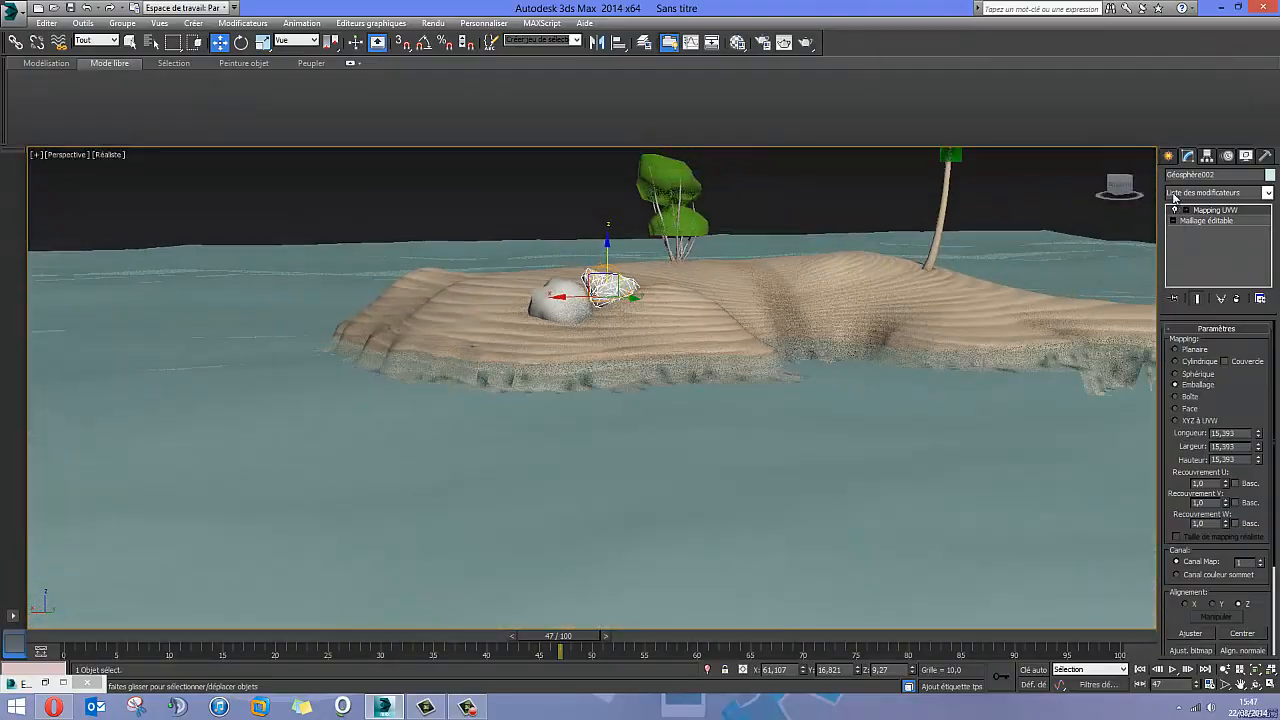
pyautogui.click(1168, 156)
pyautogui.click(558, 272)
# Examine the stone texture on both rocks and the island's overall appearance from several angles and distances.
pyautogui.keyDown('alt'); pyautogui.moveTo(558, 272); pyautogui.dragTo(540, 292, button='middle'); pyautogui.keyUp('alt')
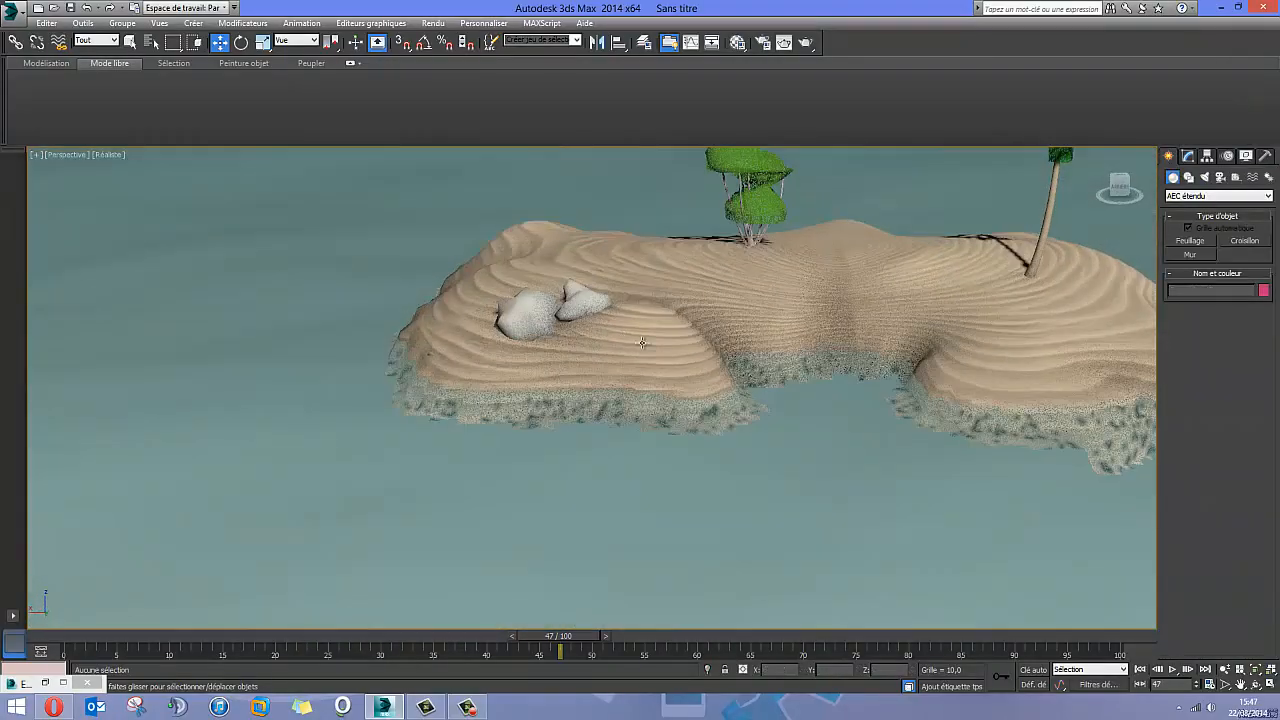
pyautogui.scroll(5, 524, 309)
pyautogui.scroll(-3, 524, 309)
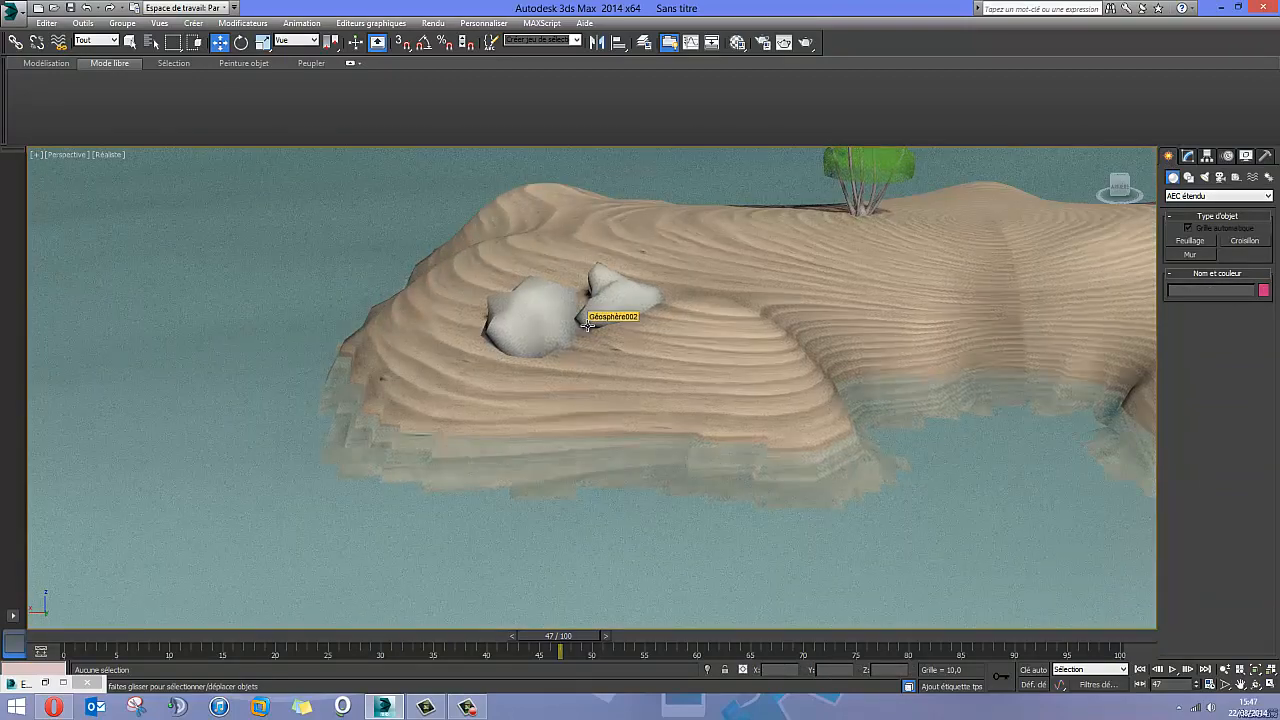
pyautogui.scroll(3, 529, 312)
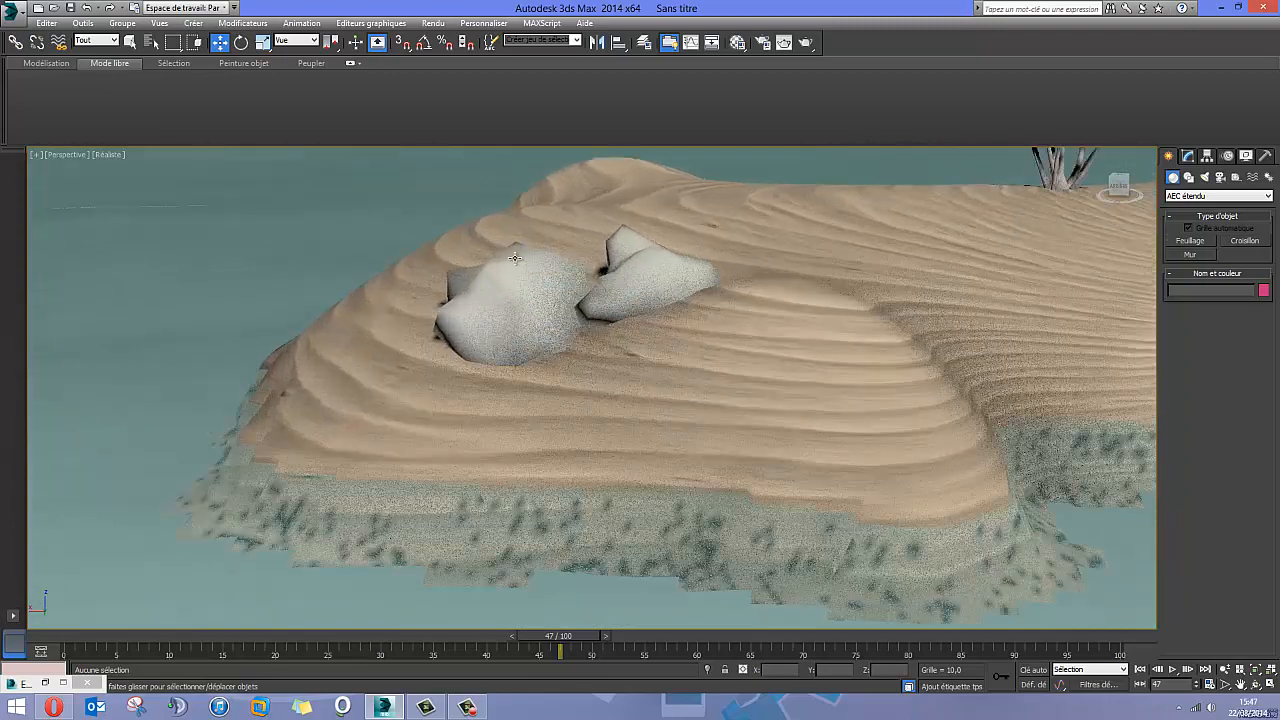
pyautogui.scroll(-2, 515, 268)
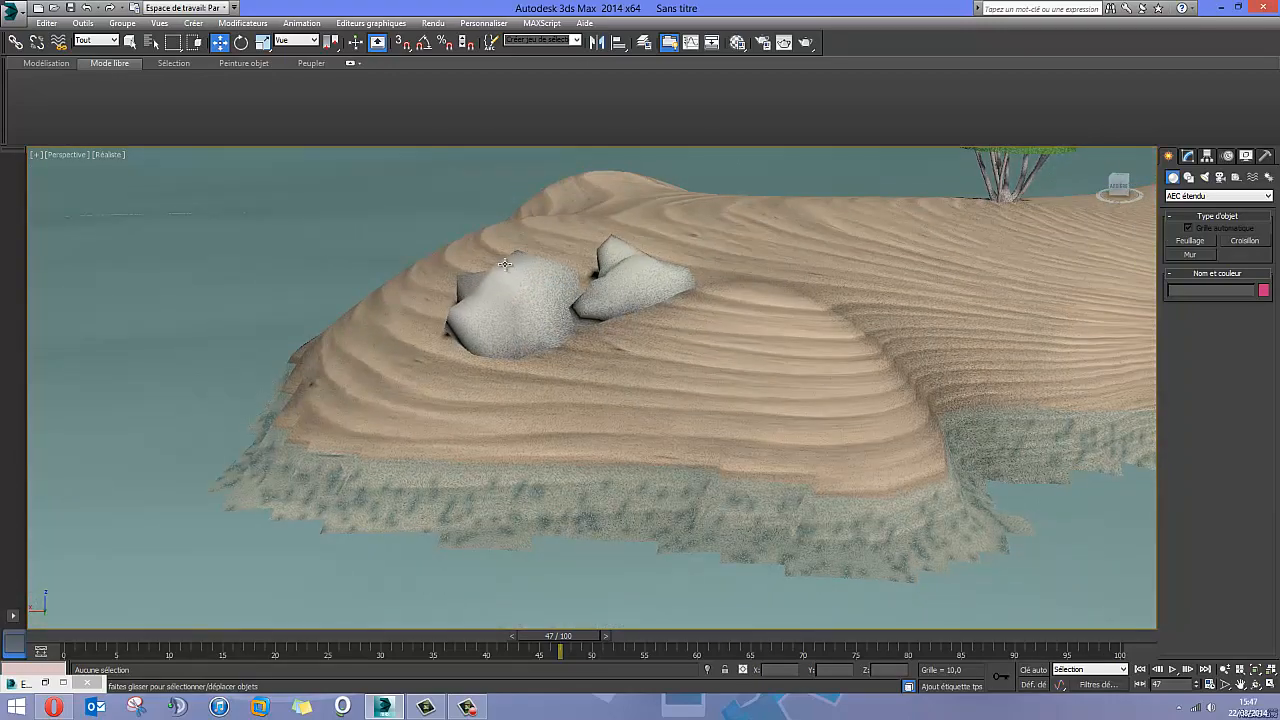
pyautogui.keyDown('alt'); pyautogui.moveTo(550, 262); pyautogui.dragTo(567, 272, button='middle'); pyautogui.keyUp('alt')
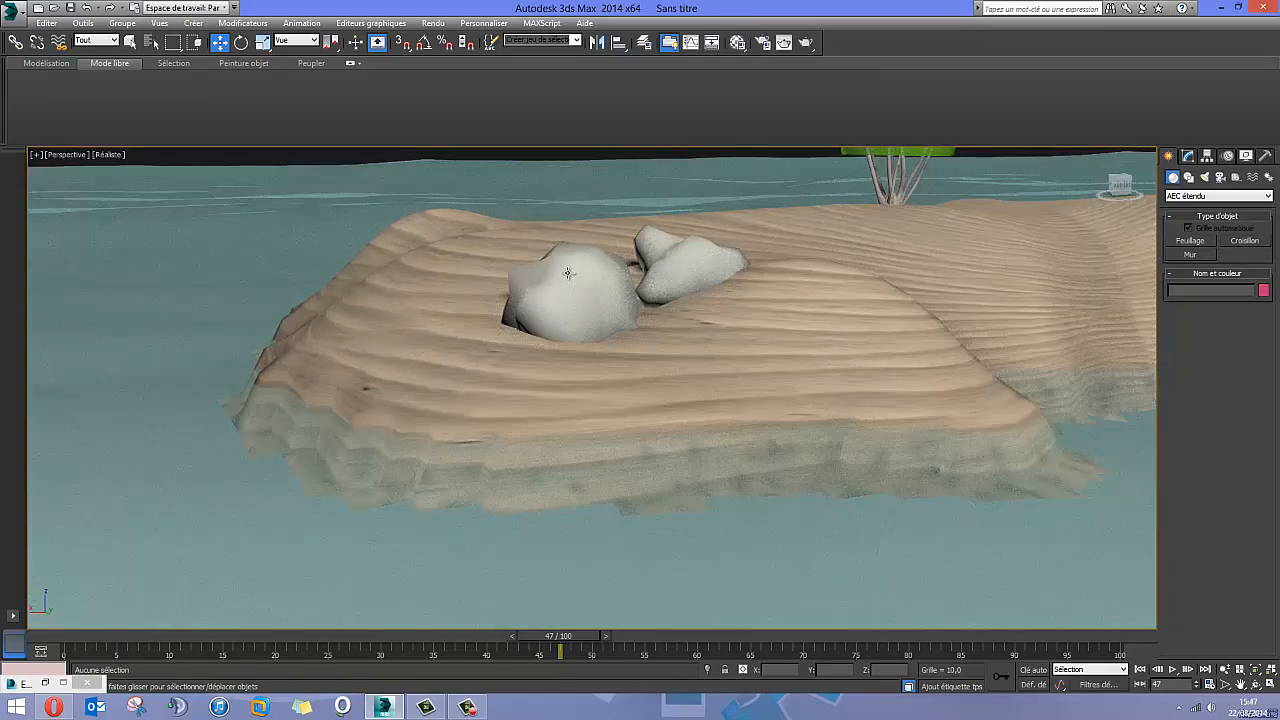
pyautogui.keyDown('alt'); pyautogui.moveTo(635, 279); pyautogui.dragTo(690, 299, button='middle'); pyautogui.keyUp('alt')
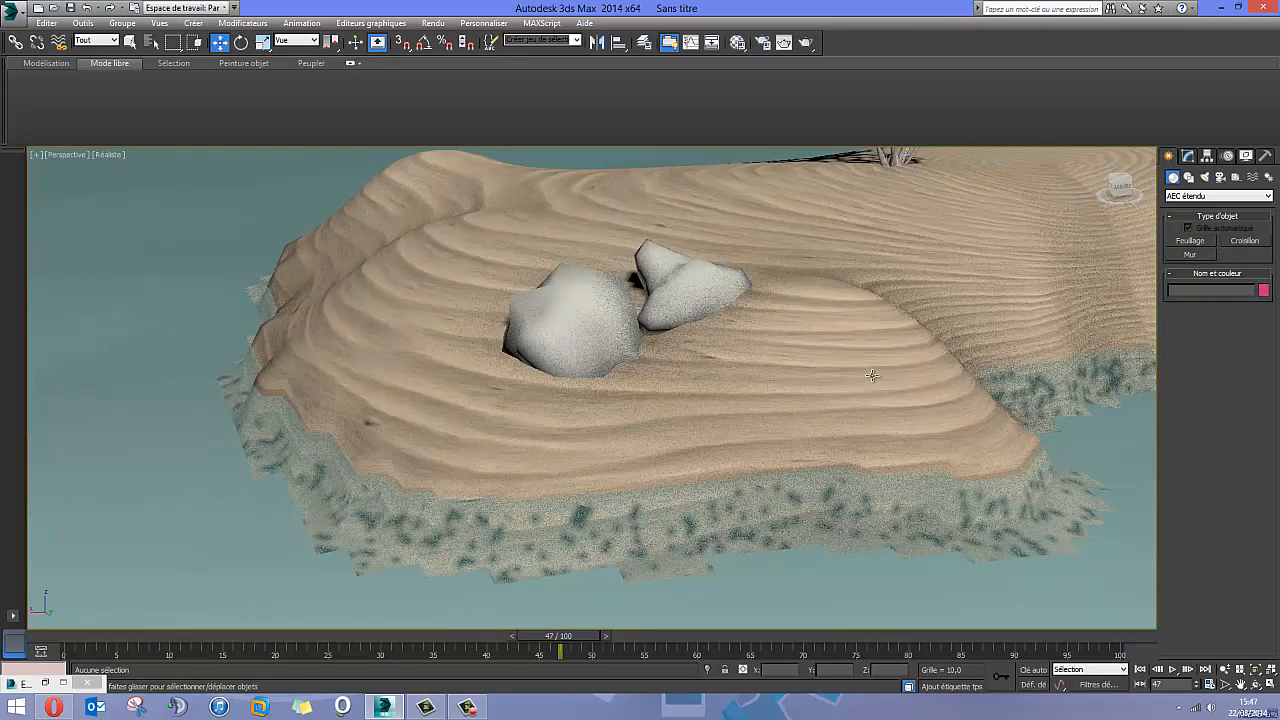
pyautogui.scroll(-10, 611, 351)
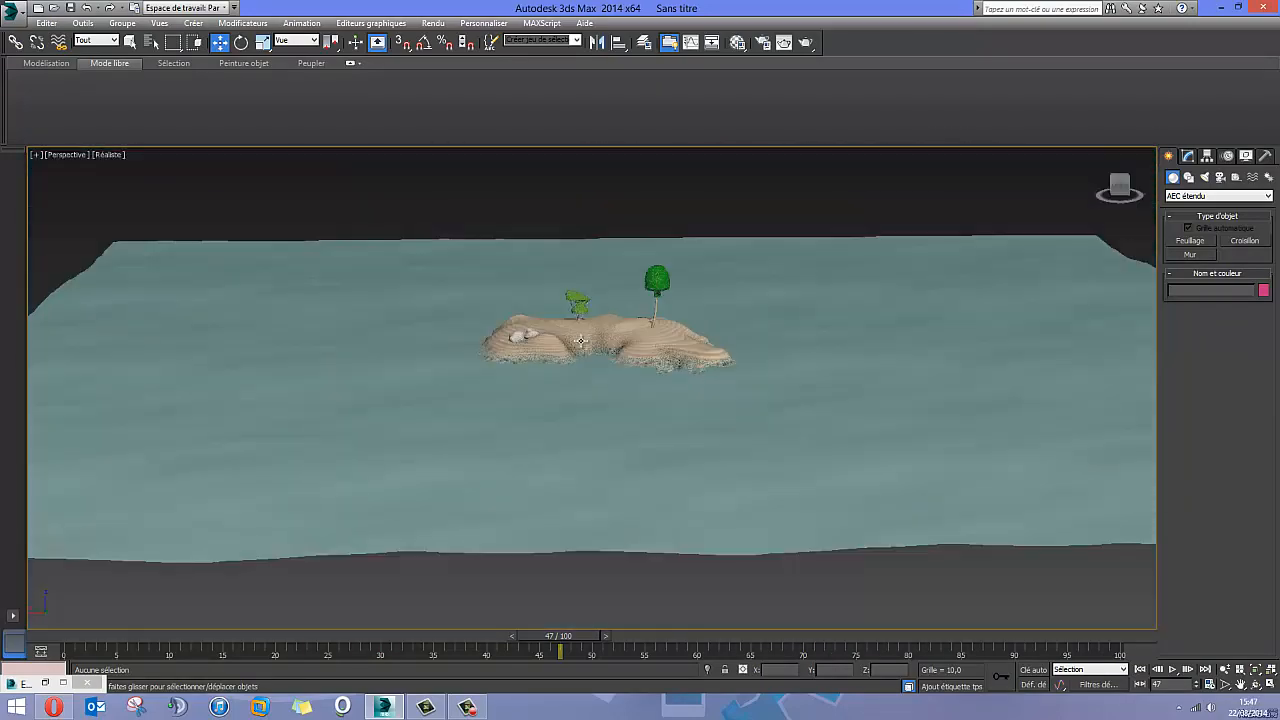
pyautogui.moveTo(580, 341)
pyautogui.keyDown('alt'); pyautogui.mouseDown(button='middle')
pyautogui.moveTo(720, 317)
pyautogui.moveTo(594, 360)
pyautogui.moveTo(584, 348)
pyautogui.mouseUp(button='middle'); pyautogui.keyUp('alt')
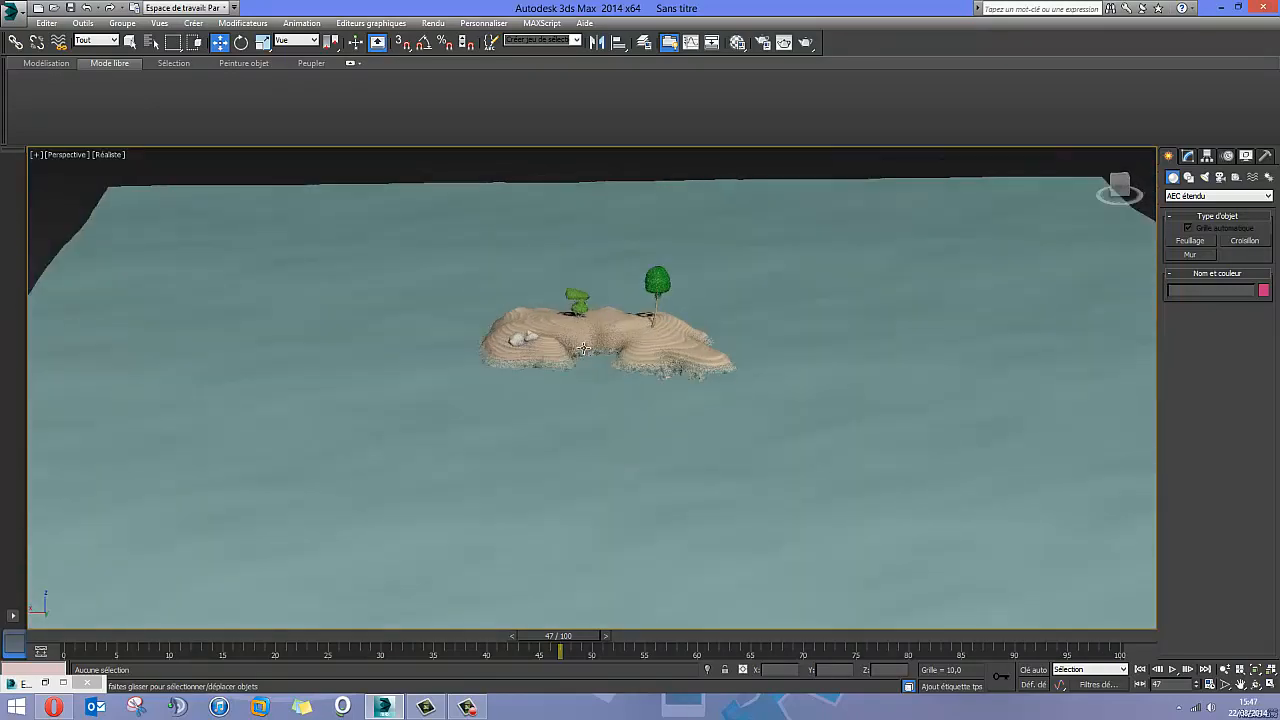
pyautogui.scroll(8, 584, 348)
pyautogui.keyDown('alt'); pyautogui.moveTo(743, 367); pyautogui.dragTo(748, 369, button='middle'); pyautogui.keyUp('alt')
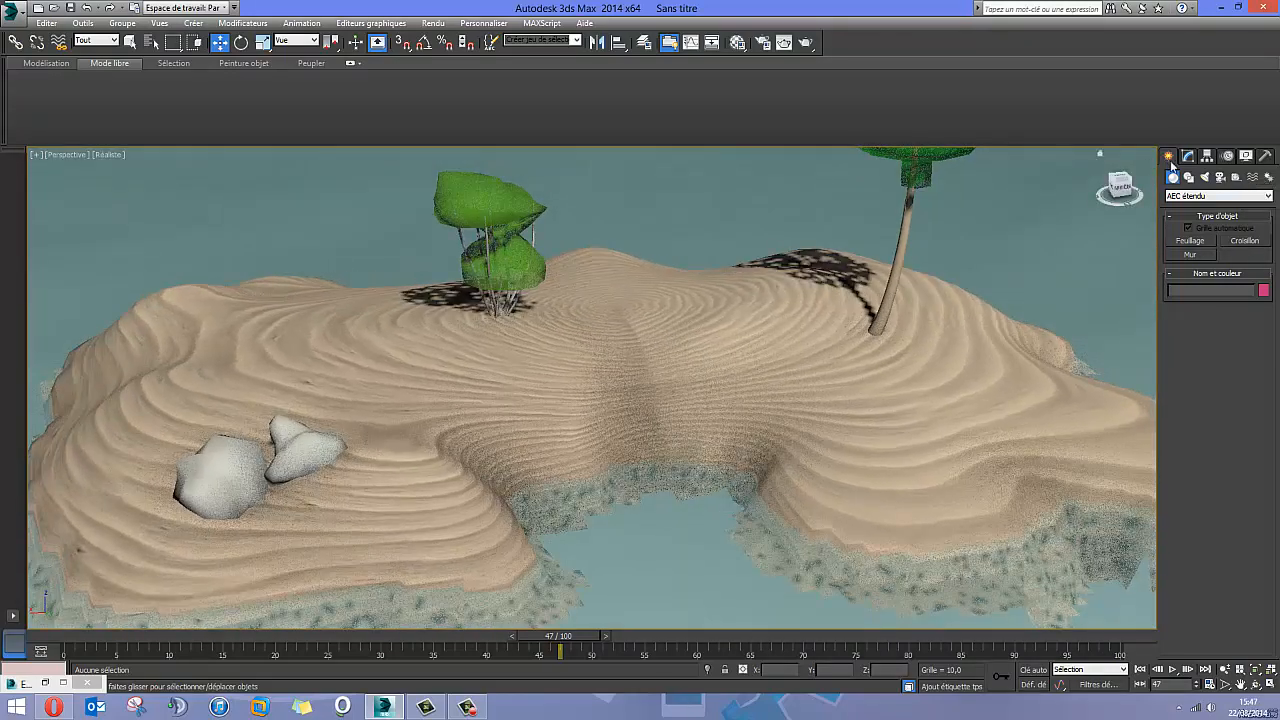
# Create a Lumière du jour system over the island with the recommended mr photographic exposure control and an orbital scale of about 305.
pyautogui.click(1269, 177)
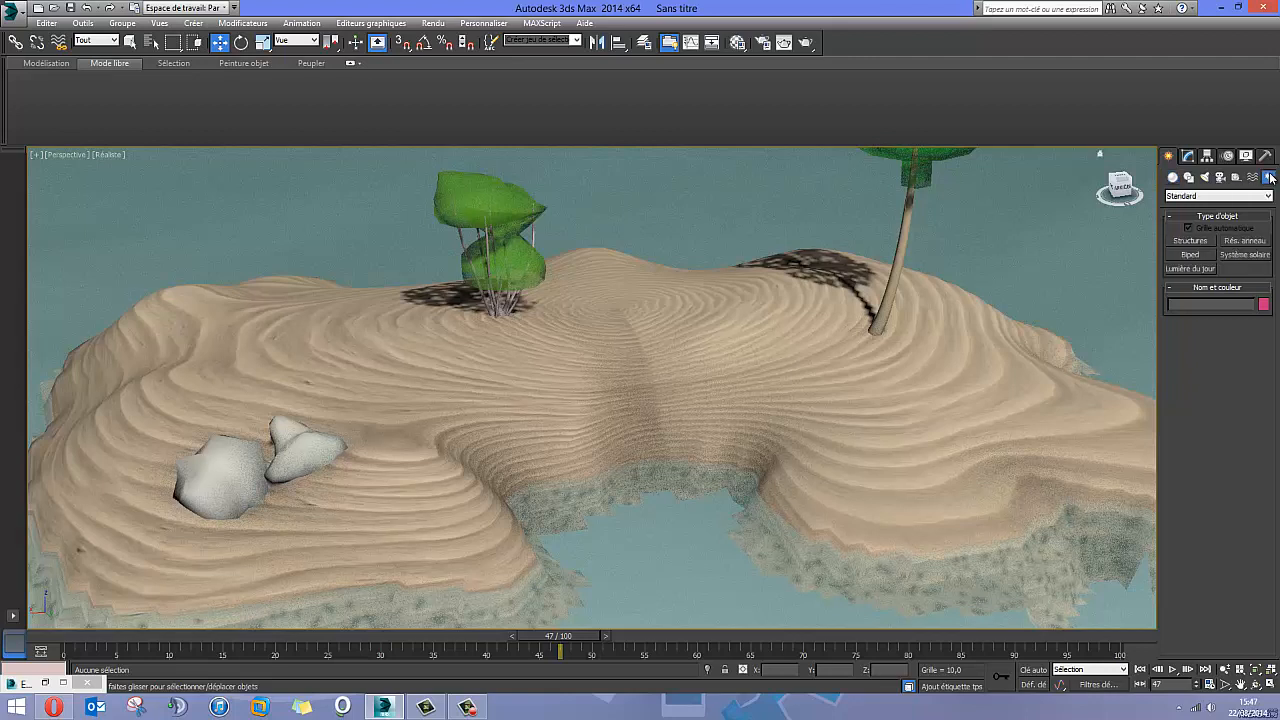
pyautogui.click(1189, 268)
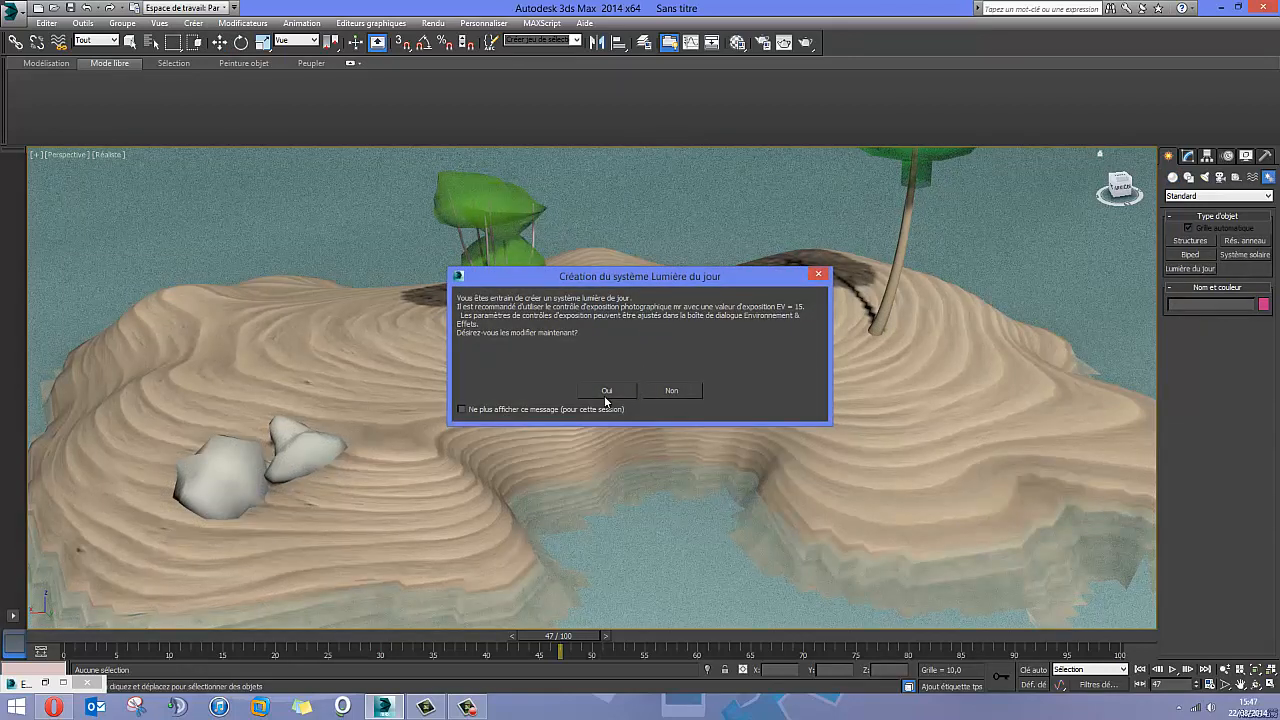
pyautogui.click(606, 390)
pyautogui.scroll(-6, 697, 430)
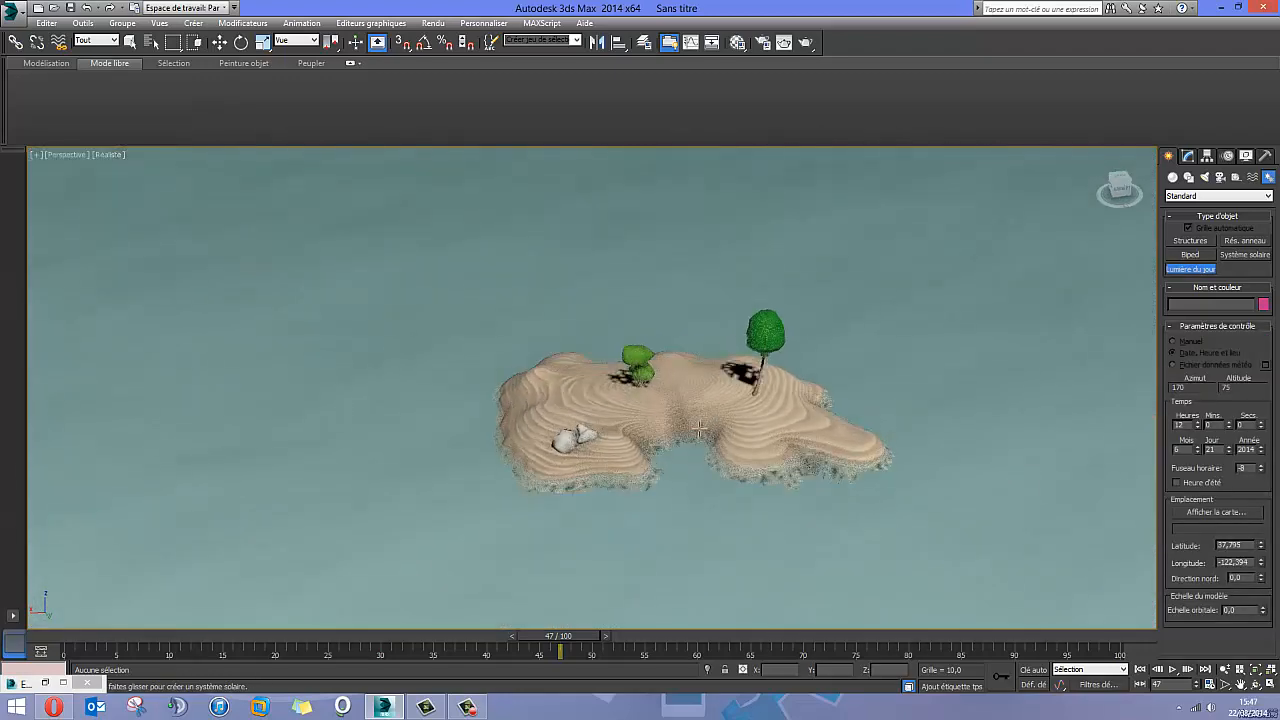
pyautogui.scroll(-3, 698, 428)
pyautogui.moveTo(669, 404); pyautogui.dragTo(833, 310)
pyautogui.scroll(-5, 585, 397)
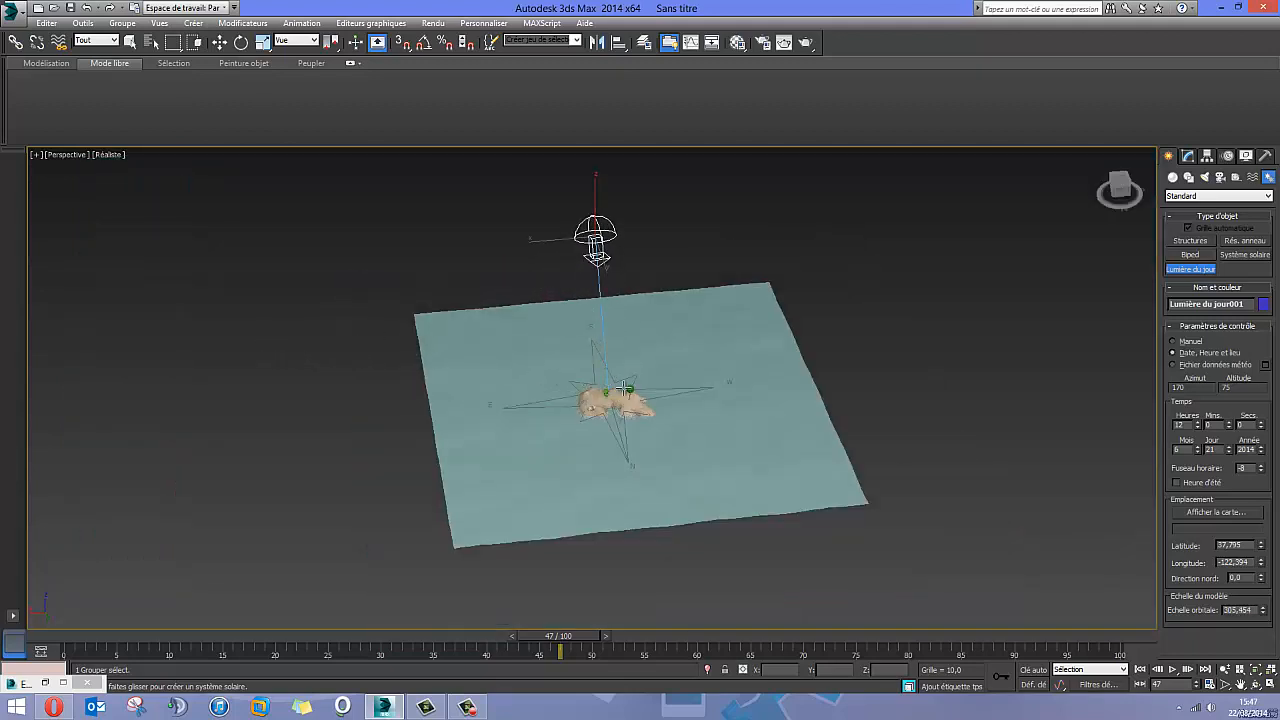
pyautogui.keyDown('alt'); pyautogui.moveTo(578, 386); pyautogui.dragTo(554, 350, button='middle'); pyautogui.keyUp('alt')
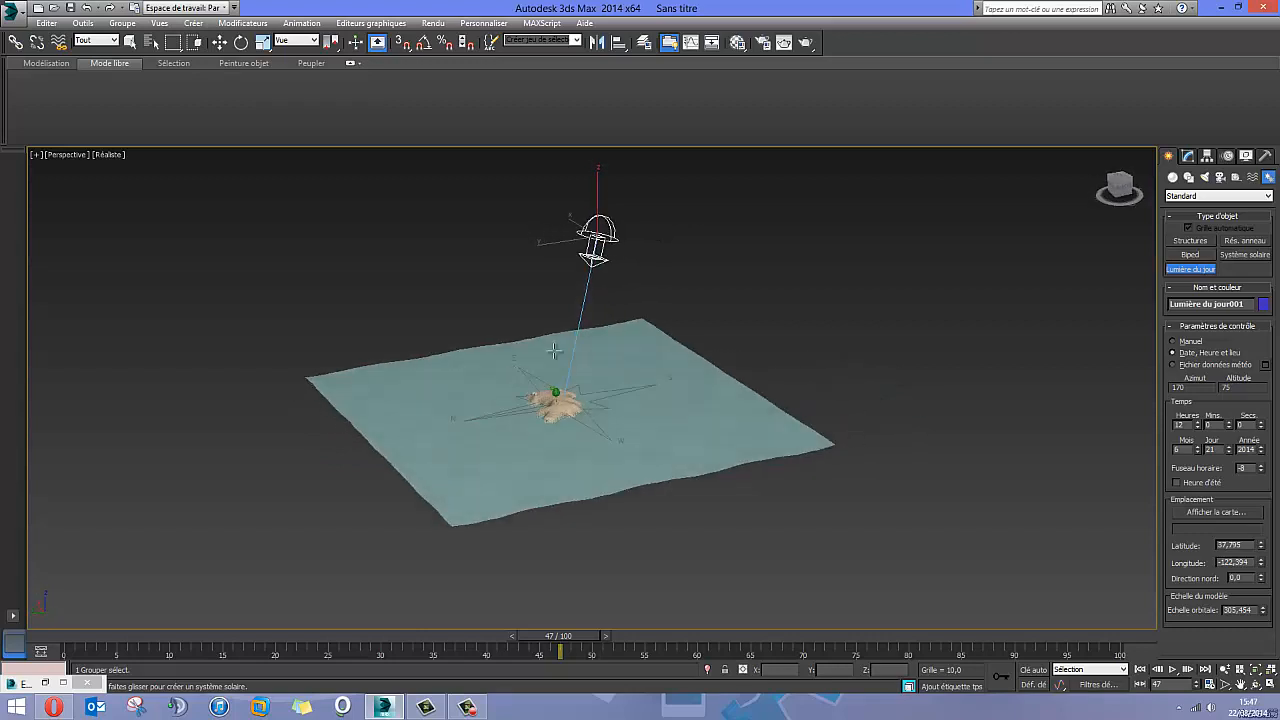
# Move the daylight system's compass to the scene origin, with X and Y at 0.
pyautogui.click(219, 42)
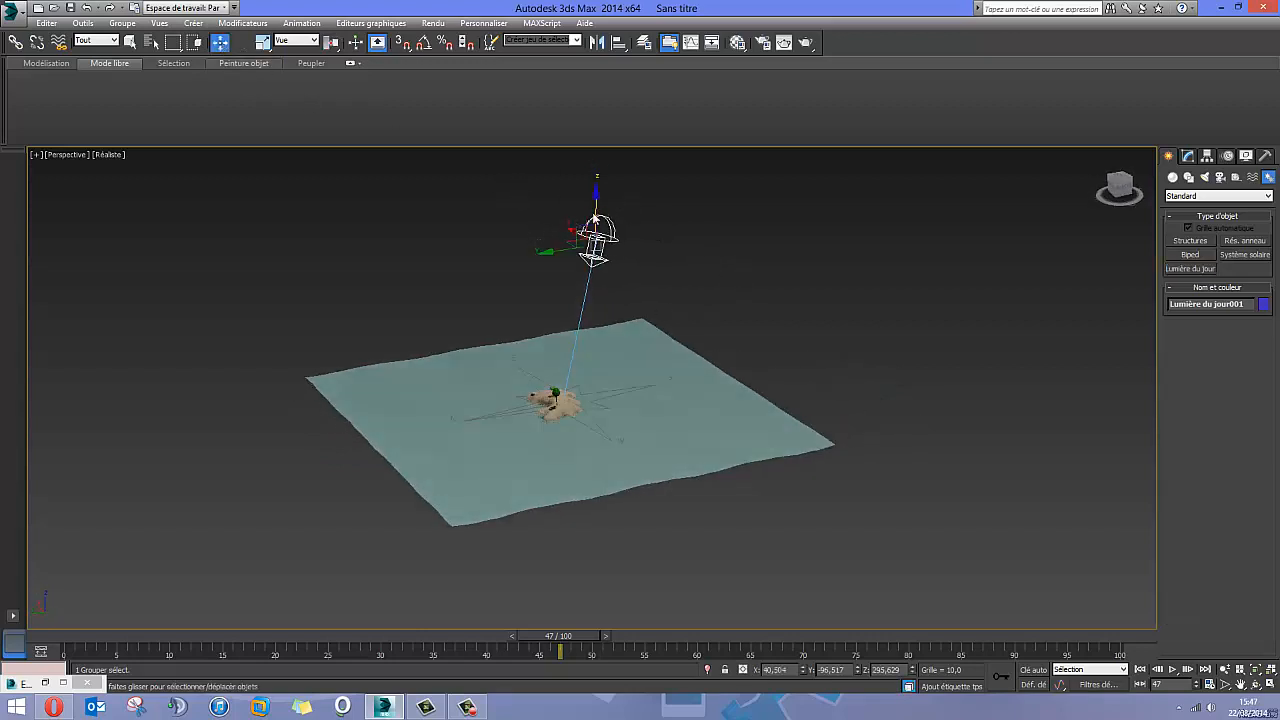
pyautogui.scroll(8, 579, 399)
pyautogui.scroll(-4, 579, 399)
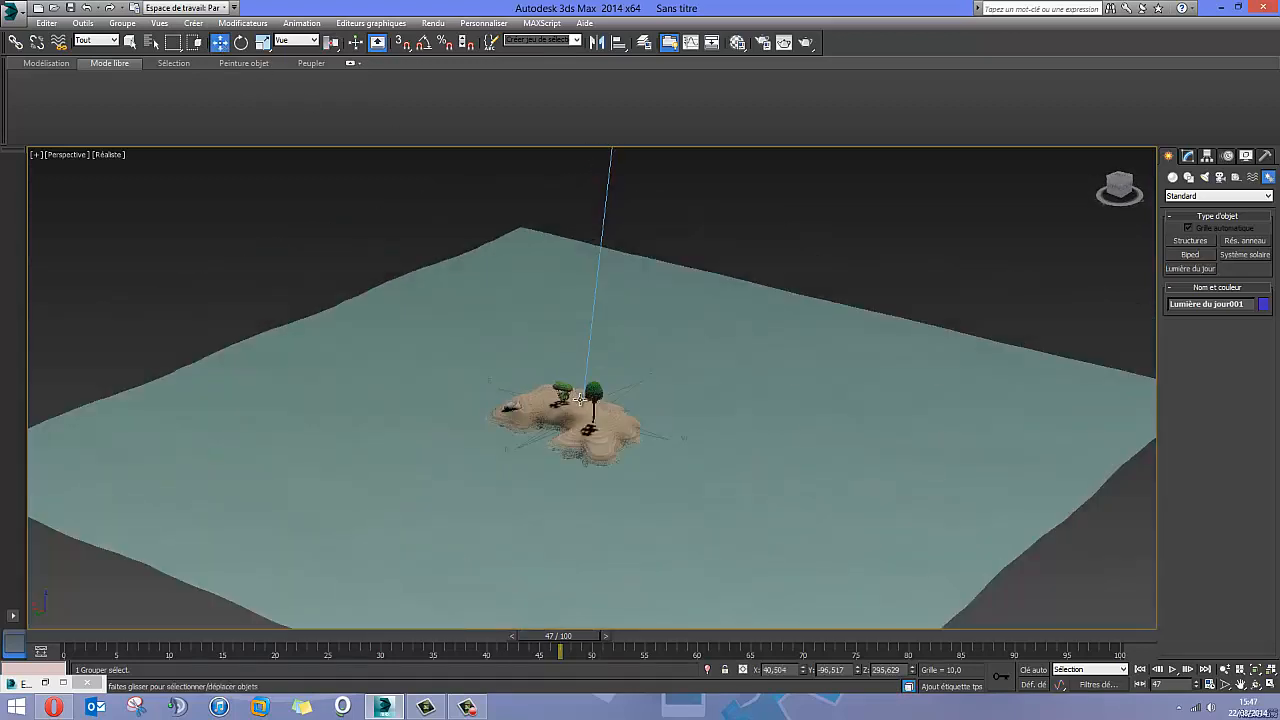
pyautogui.click(540, 431)
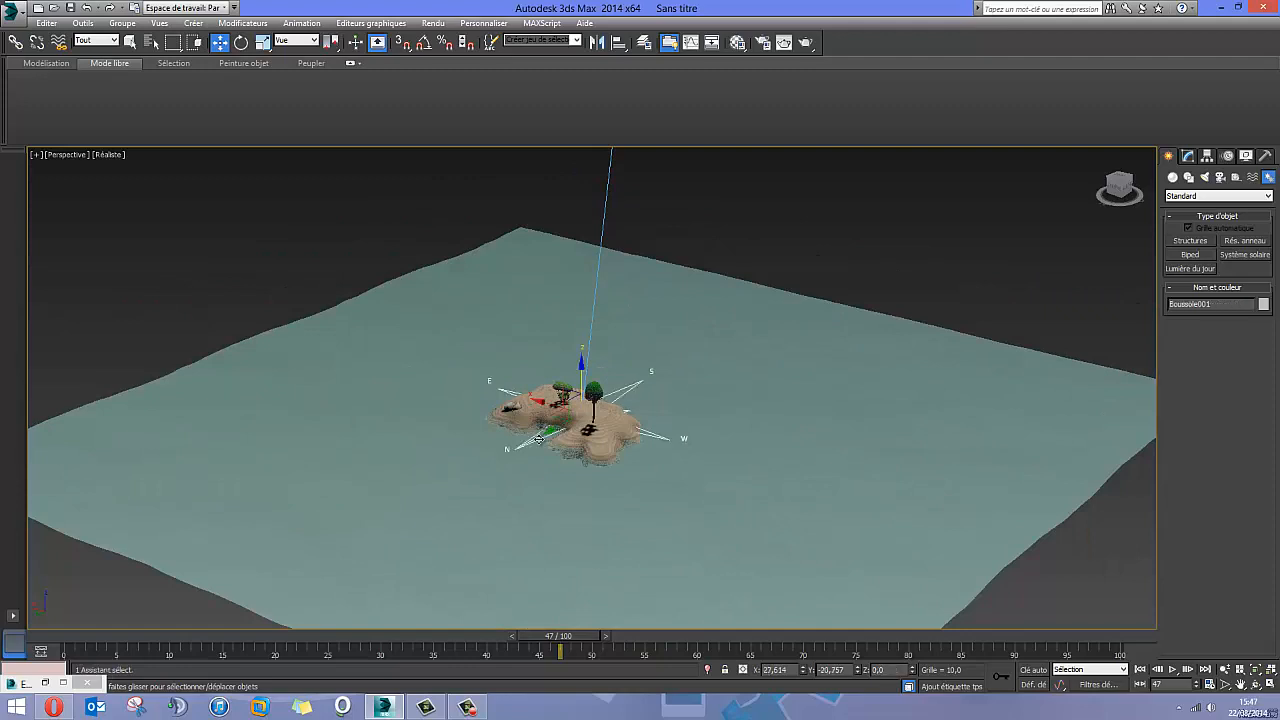
pyautogui.rightClick(805, 670)
pyautogui.rightClick(859, 670)
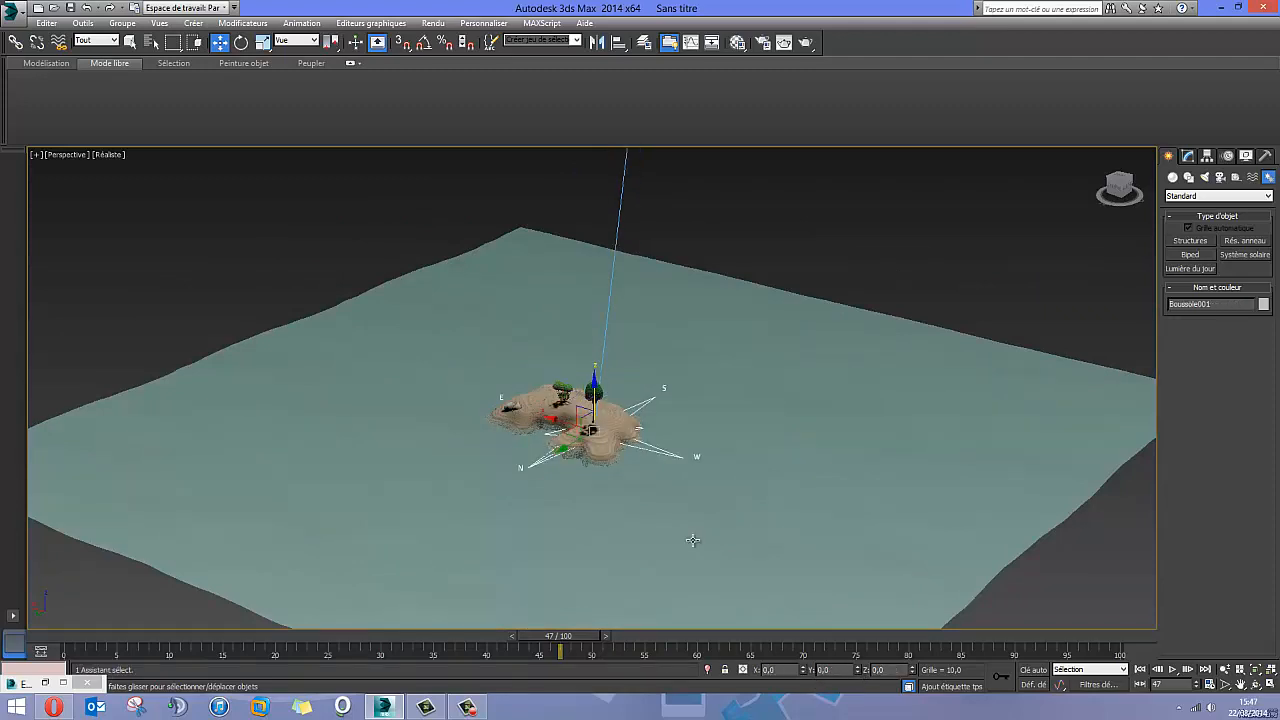
# Select the daylight head above the island and set its sunlight type to Soleil mr.
pyautogui.keyDown('alt'); pyautogui.moveTo(691, 541); pyautogui.dragTo(603, 424, button='middle'); pyautogui.keyUp('alt')
pyautogui.scroll(-5, 618, 484)
pyautogui.click(596, 339)
pyautogui.keyDown('alt'); pyautogui.moveTo(609, 378); pyautogui.dragTo(630, 417, button='middle'); pyautogui.keyUp('alt')
pyautogui.scroll(3, 594, 450)
pyautogui.click(1187, 156)
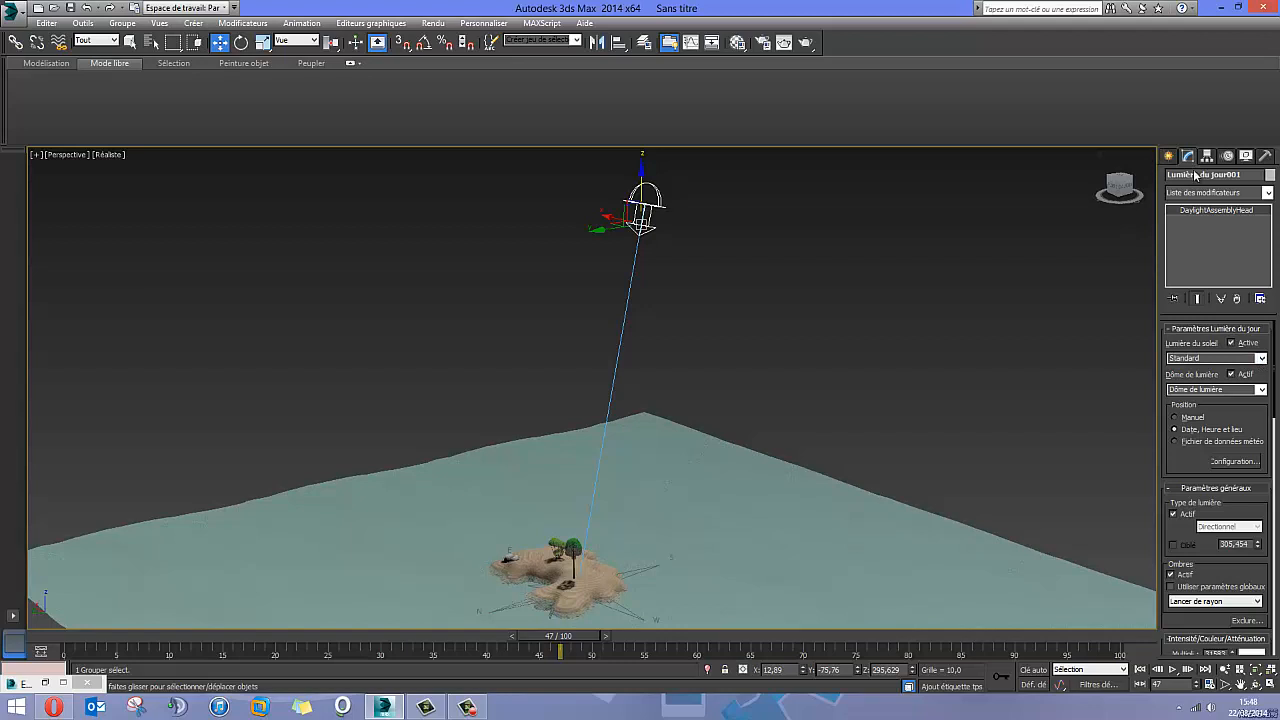
pyautogui.click(1260, 358)
pyautogui.click(1194, 388)
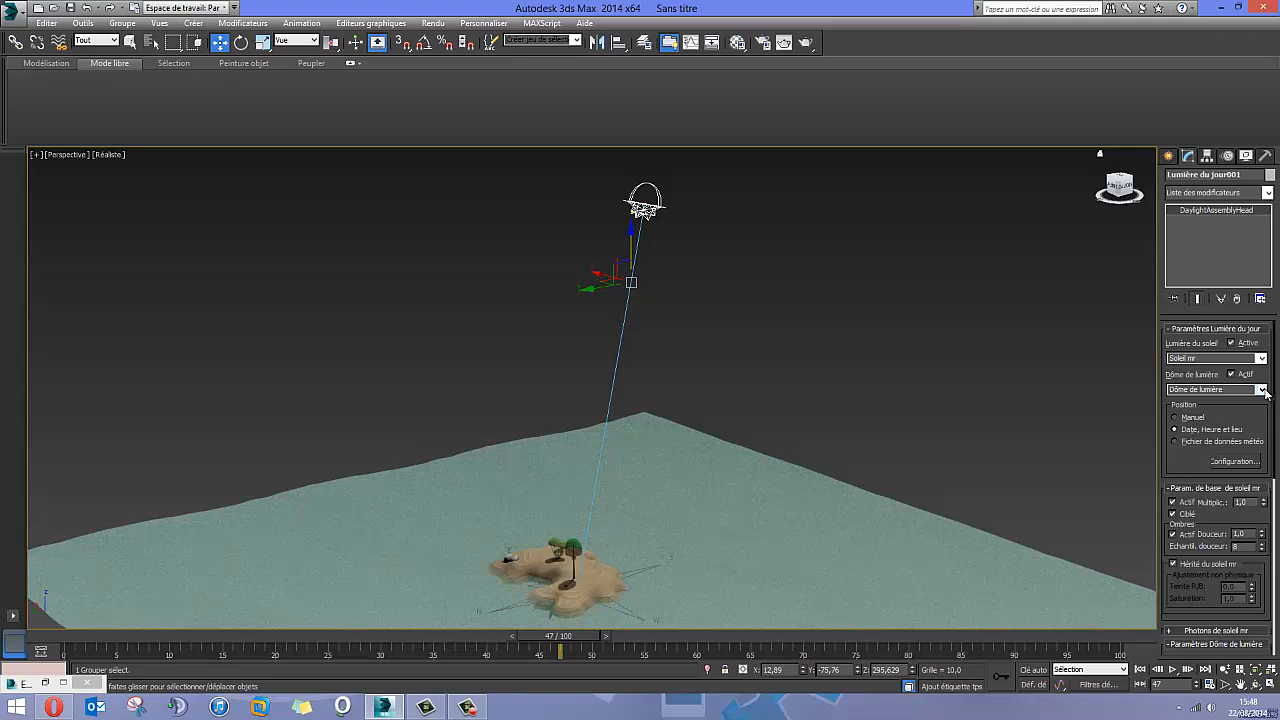
# Set the daylight's sky type to Ciel mr and add the mr physical sky environment map automatically.
pyautogui.click(1262, 389)
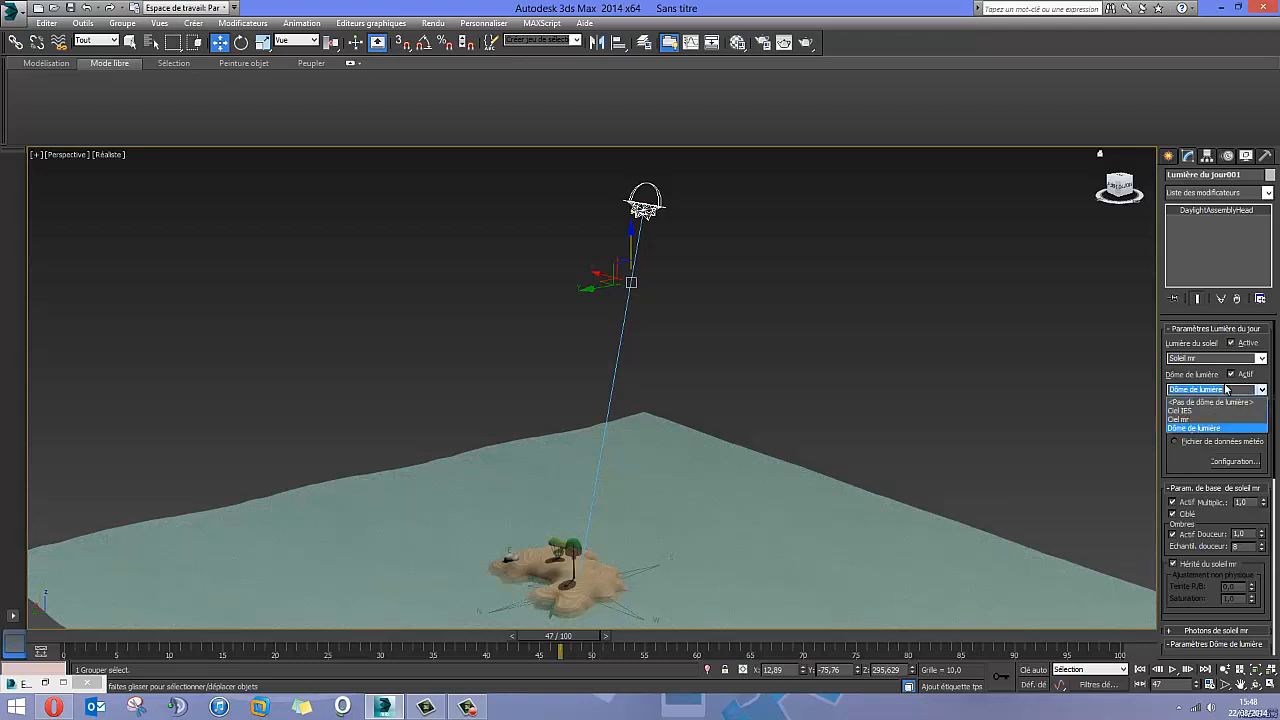
pyautogui.click(1178, 419)
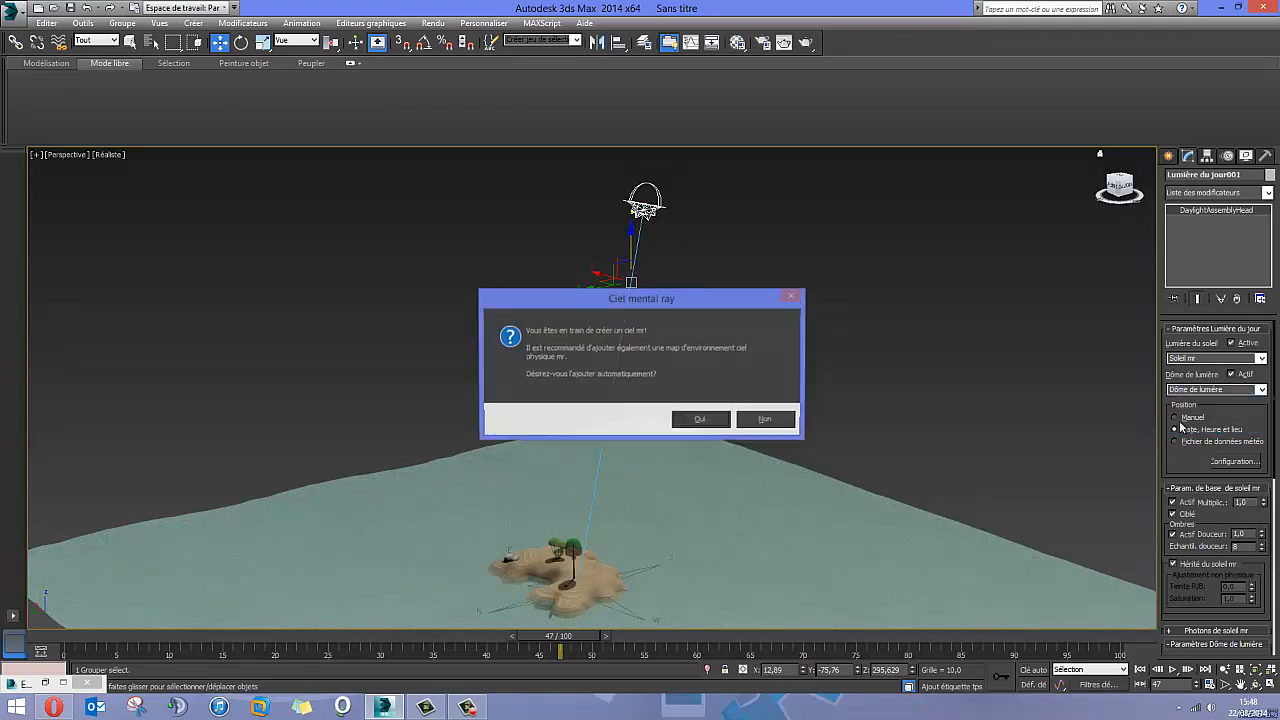
pyautogui.click(701, 420)
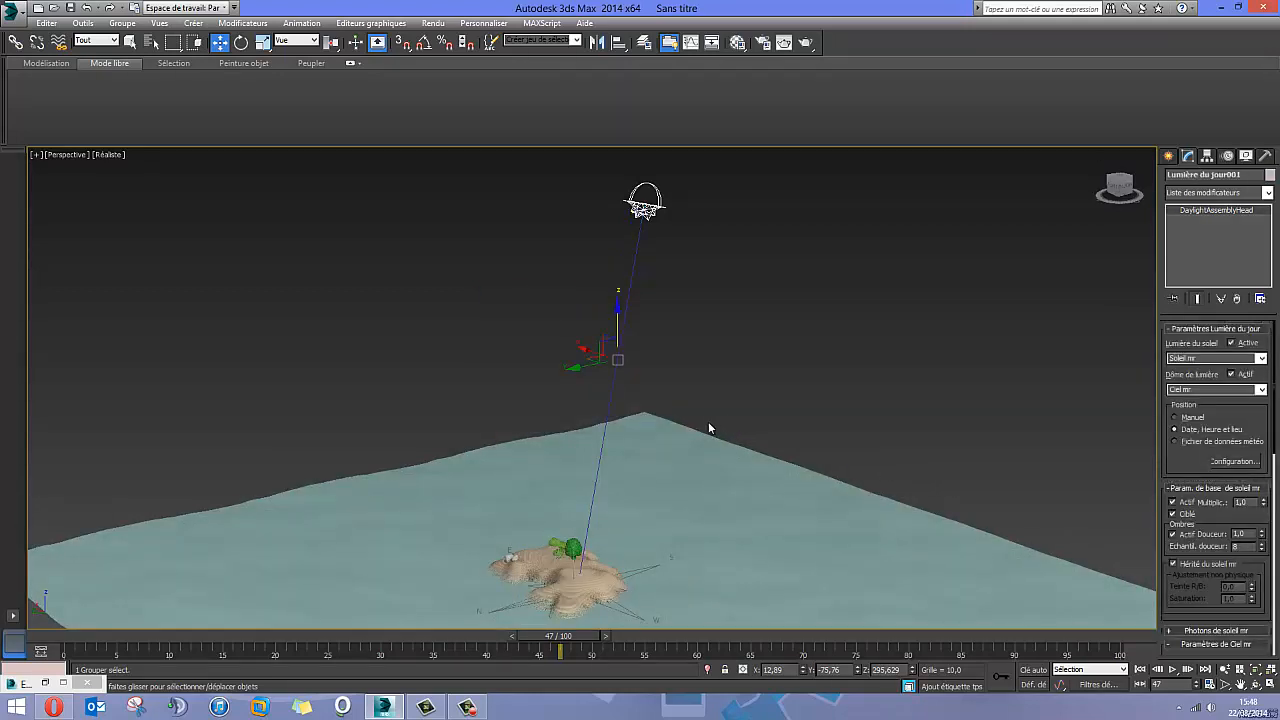
# Try to move the daylight head vertically above the island.
pyautogui.keyDown('alt'); pyautogui.moveTo(711, 425); pyautogui.dragTo(766, 423, button='middle'); pyautogui.keyUp('alt')
pyautogui.scroll(10, 669, 500)
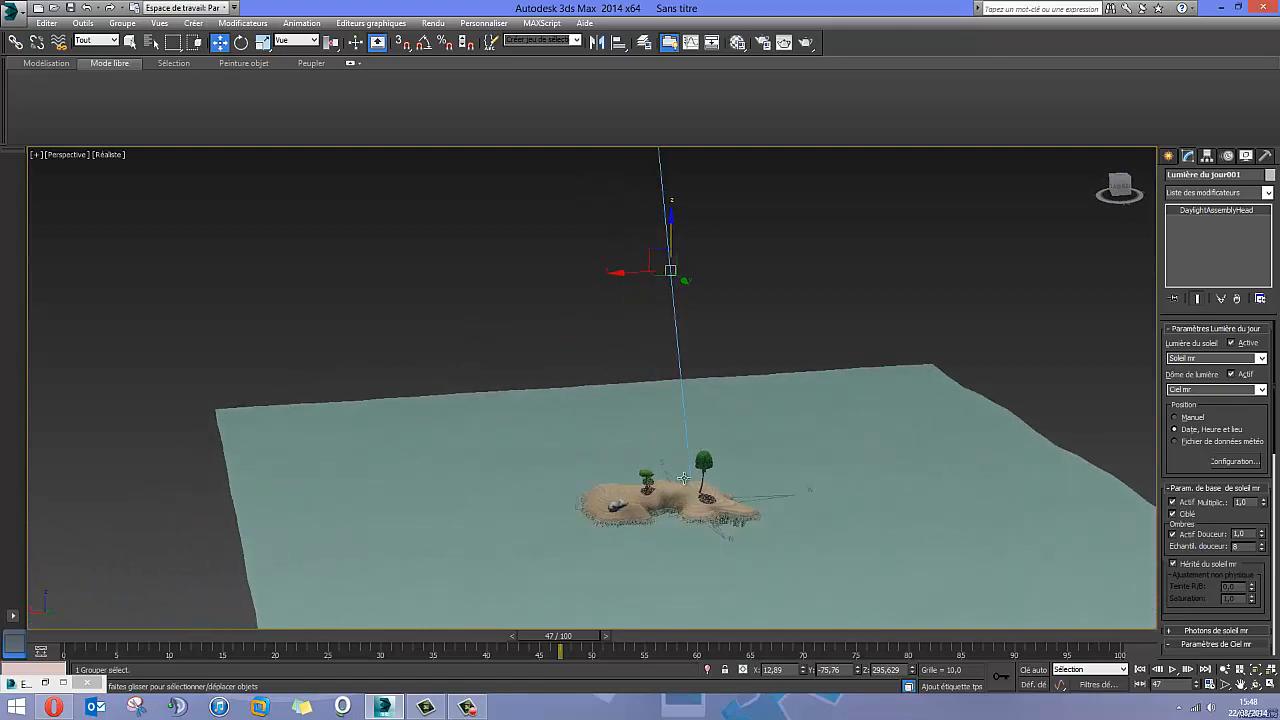
pyautogui.scroll(-10, 669, 500)
pyautogui.scroll(10, 669, 500)
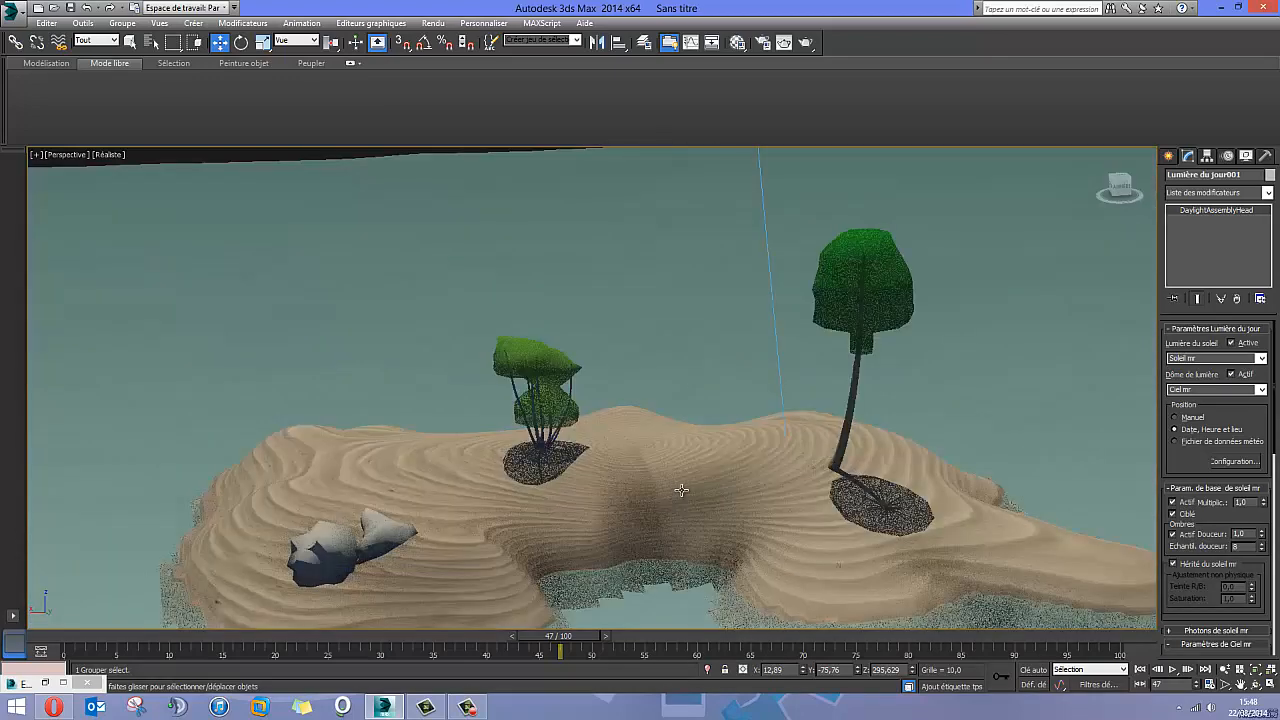
pyautogui.scroll(-12, 681, 490)
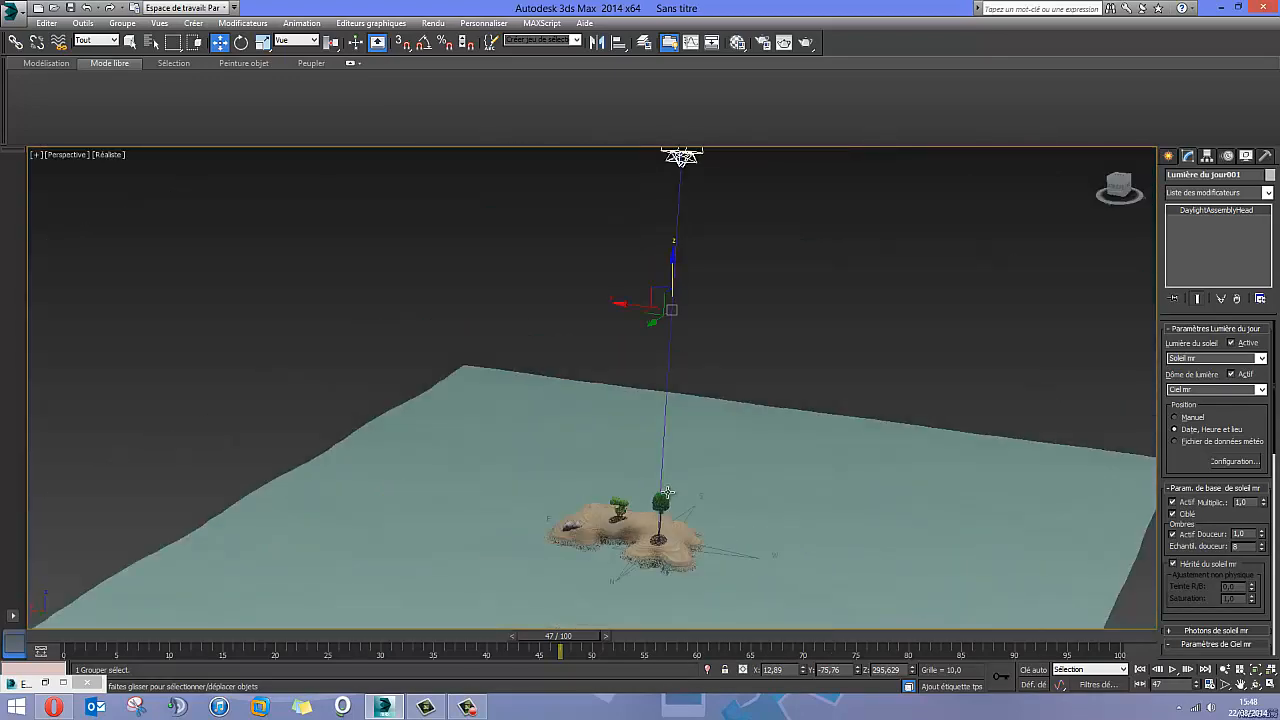
pyautogui.moveTo(743, 395); pyautogui.dragTo(733, 452, button='middle')
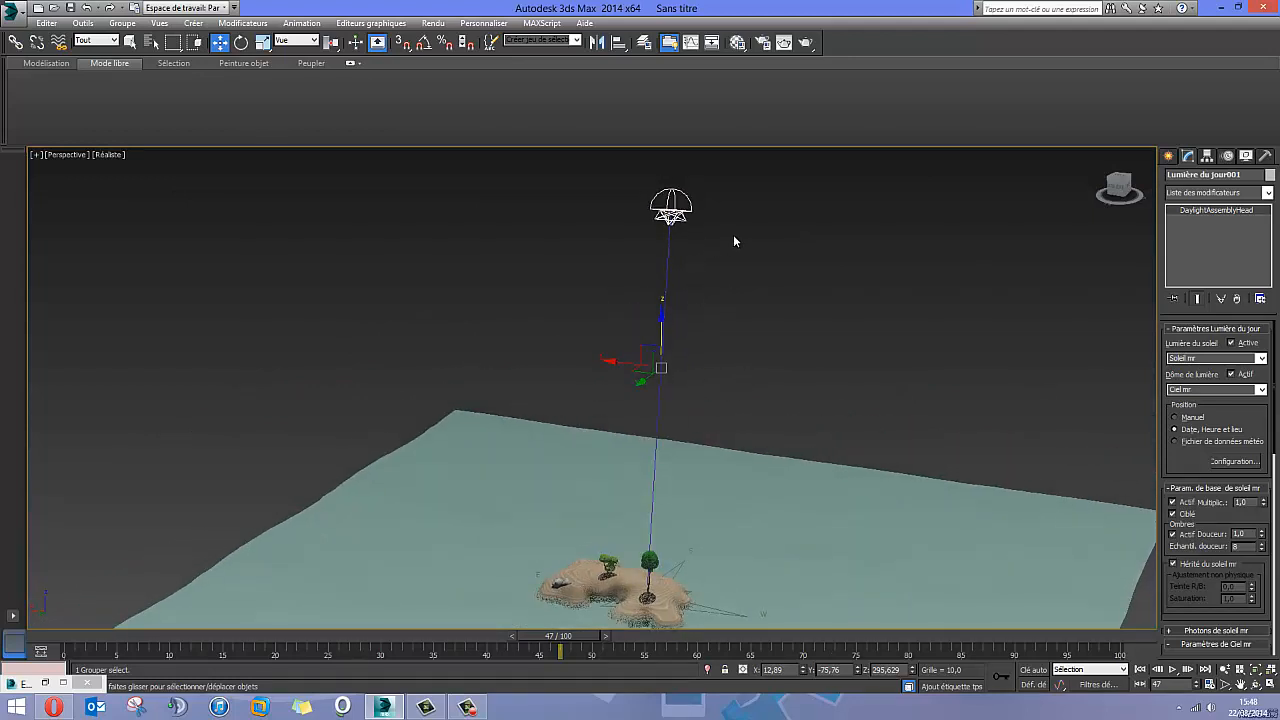
pyautogui.click(733, 236)
pyautogui.click(676, 207)
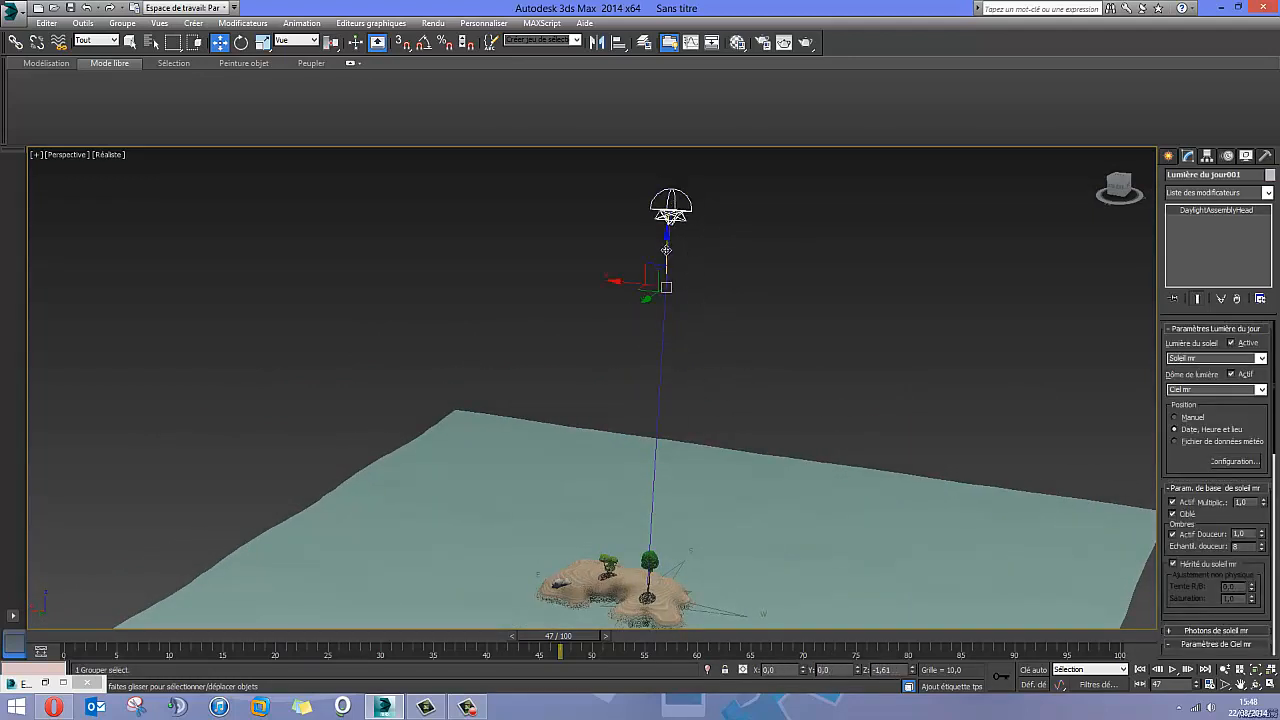
# Set the daylight position to Manuel and move the light head sideways and down to about Y -414, Z 146.
pyautogui.click(1183, 419)
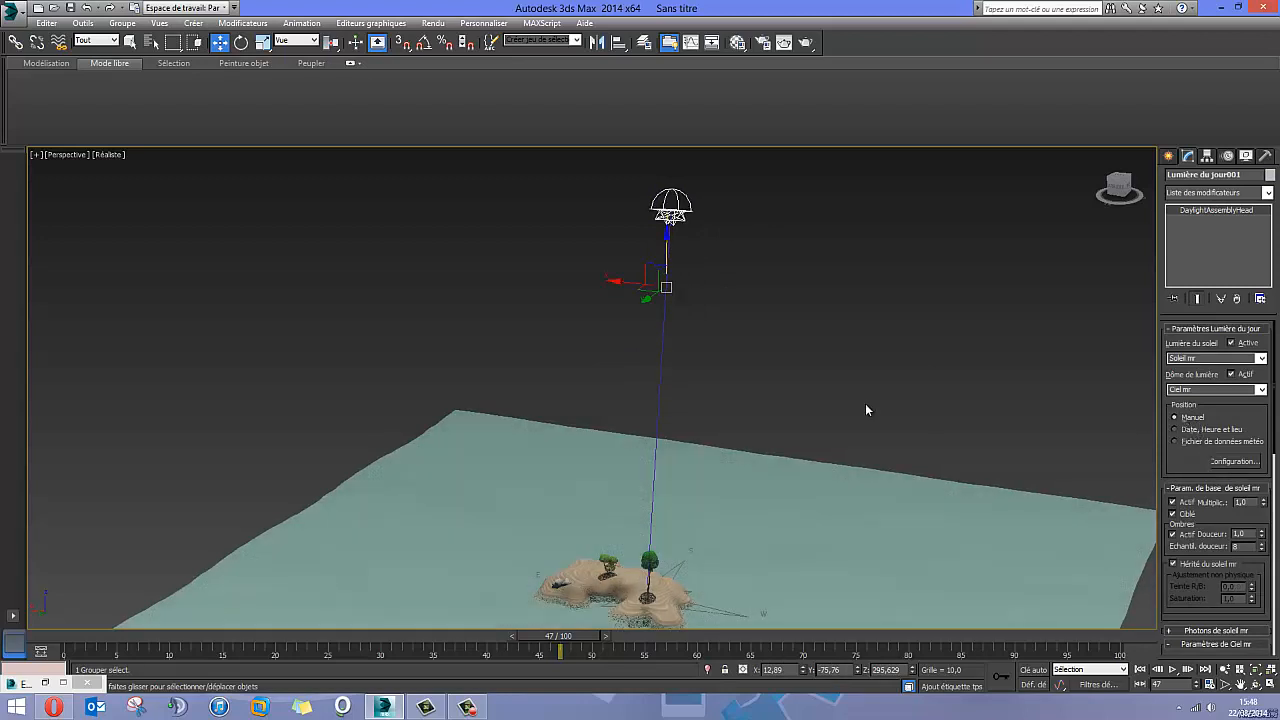
pyautogui.keyDown('alt'); pyautogui.moveTo(866, 406); pyautogui.dragTo(772, 410, button='middle'); pyautogui.keyUp('alt')
pyautogui.moveTo(667, 258); pyautogui.dragTo(978, 438)
pyautogui.keyDown('alt'); pyautogui.moveTo(705, 481); pyautogui.dragTo(824, 474, button='middle'); pyautogui.keyUp('alt')
pyautogui.moveTo(1018, 549); pyautogui.dragTo(744, 428, button='middle')
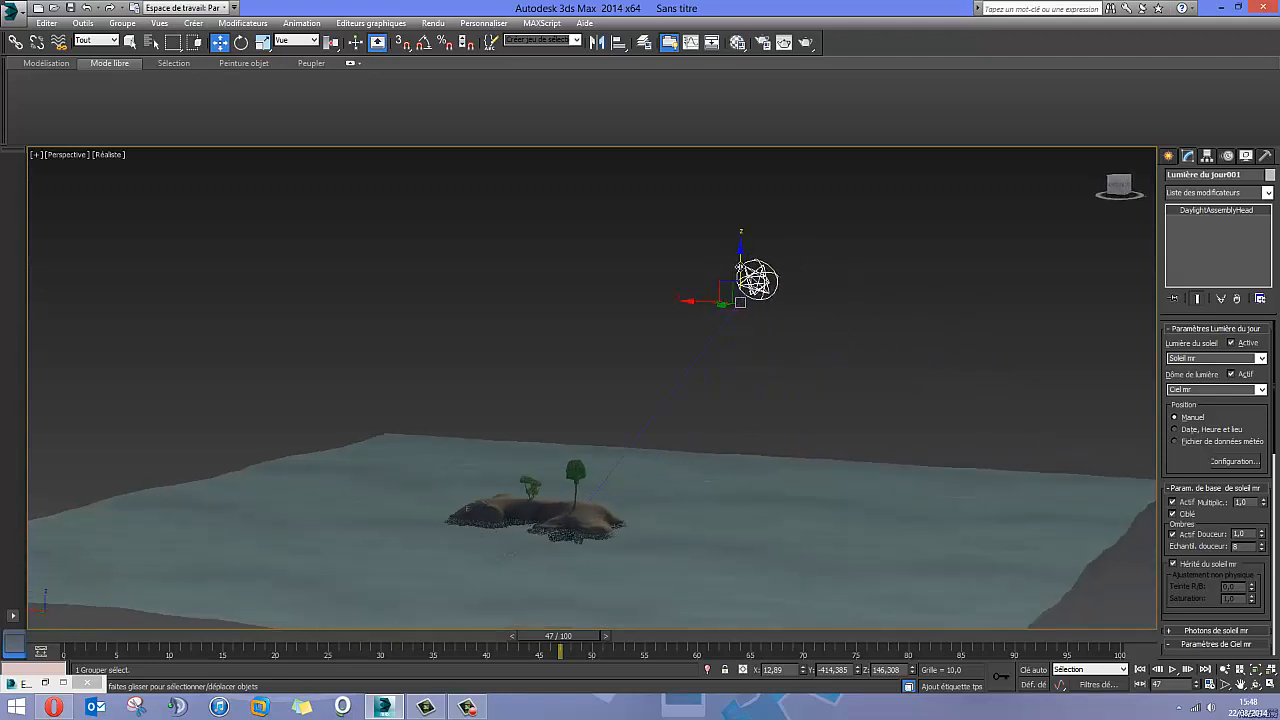
# Move the daylight head farther out and lower over the ocean, to about X -253, Y -398, Z 106.
pyautogui.moveTo(738, 266); pyautogui.dragTo(1015, 409)
pyautogui.keyDown('alt'); pyautogui.moveTo(1015, 409); pyautogui.dragTo(966, 377, button='middle'); pyautogui.keyUp('alt')
pyautogui.moveTo(972, 338)
pyautogui.mouseDown()
pyautogui.moveTo(663, 374)
pyautogui.moveTo(560, 421)
pyautogui.moveTo(496, 403)
pyautogui.moveTo(953, 368)
pyautogui.moveTo(882, 360)
pyautogui.moveTo(967, 341)
pyautogui.mouseUp()
pyautogui.moveTo(994, 297); pyautogui.dragTo(990, 322)
pyautogui.keyDown('alt'); pyautogui.moveTo(643, 418); pyautogui.dragTo(700, 398, button='middle'); pyautogui.keyUp('alt')
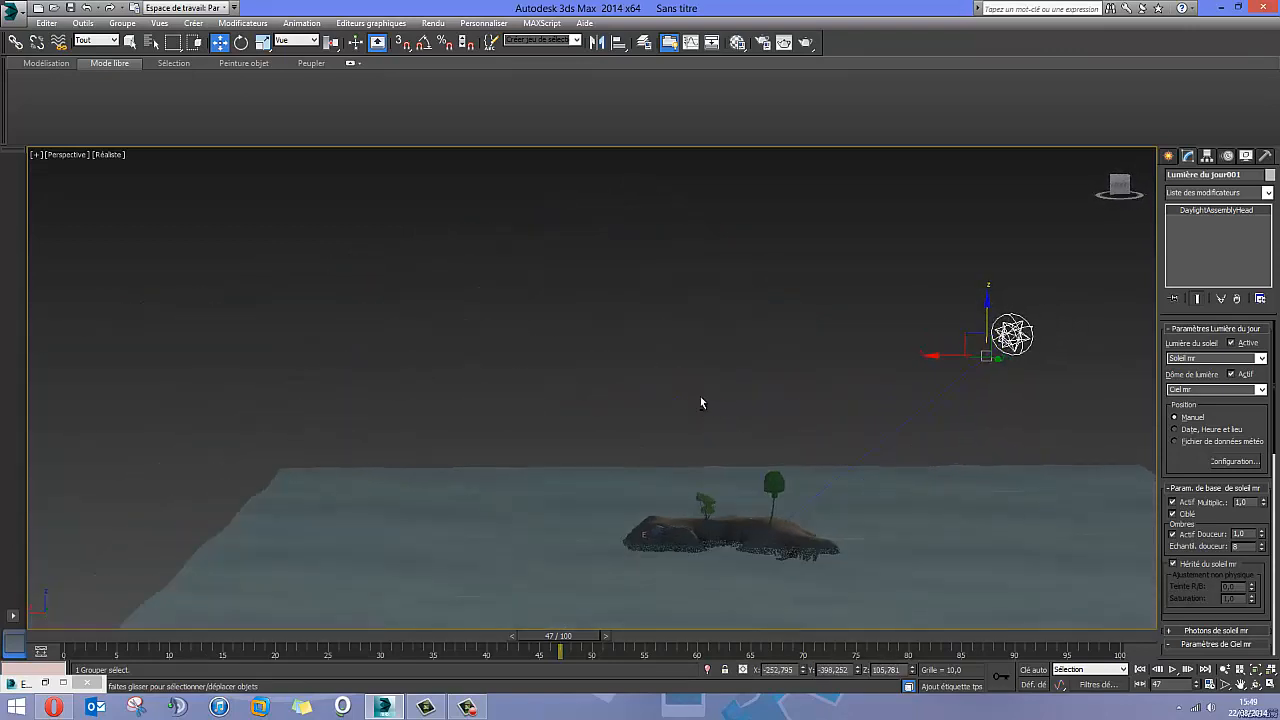
# Examine the island and the daylight head's placement from a low, close angle in the perspective view, leaving nothing selected.
pyautogui.moveTo(793, 520); pyautogui.dragTo(794, 458, button='middle')
pyautogui.scroll(6, 722, 460)
pyautogui.scroll(-6, 763, 454)
pyautogui.click(856, 417)
pyautogui.scroll(3, 824, 444)
pyautogui.scroll(-2, 867, 341)
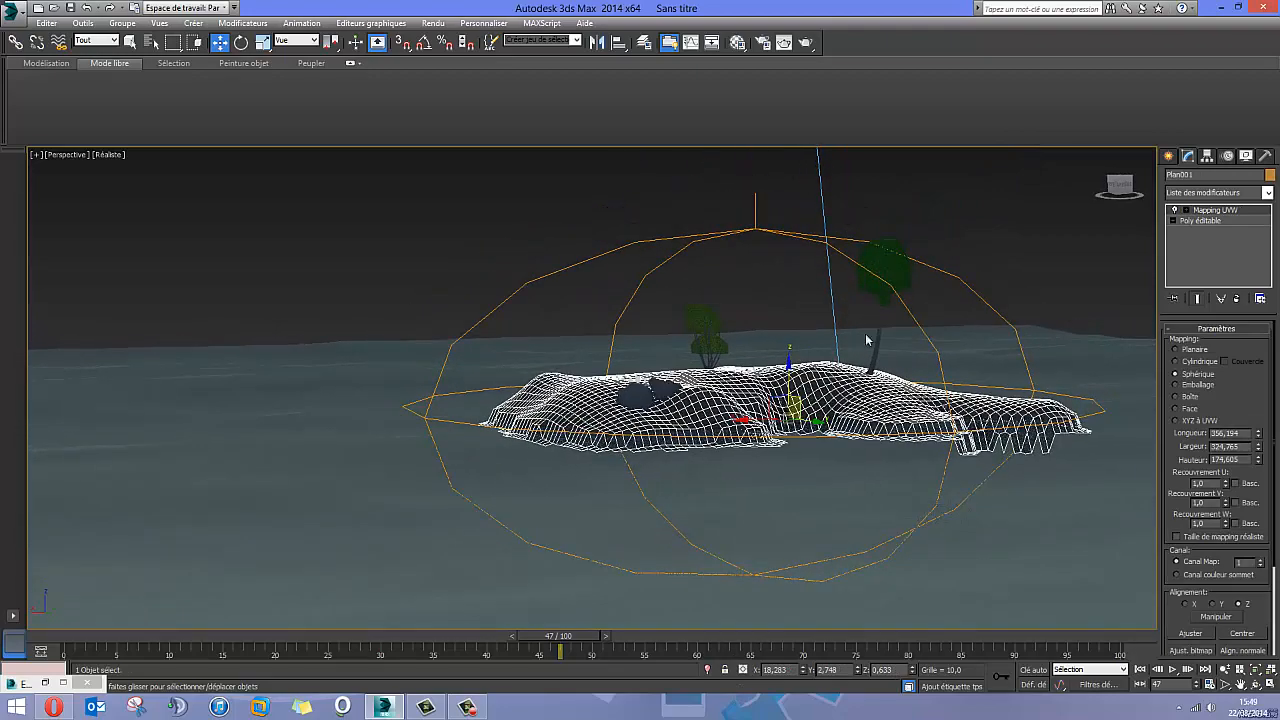
pyautogui.click(1200, 220)
pyautogui.scroll(2, 769, 464)
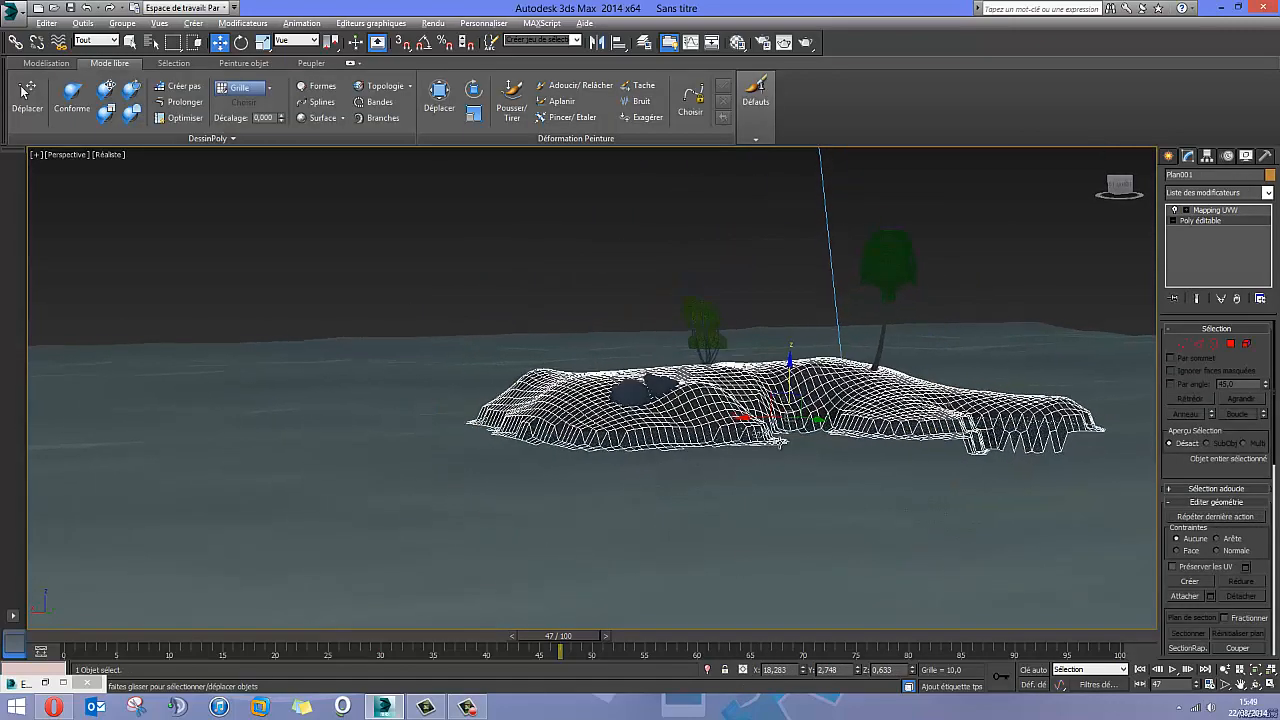
pyautogui.keyDown('alt'); pyautogui.moveTo(769, 464); pyautogui.dragTo(695, 402, button='middle'); pyautogui.keyUp('alt')
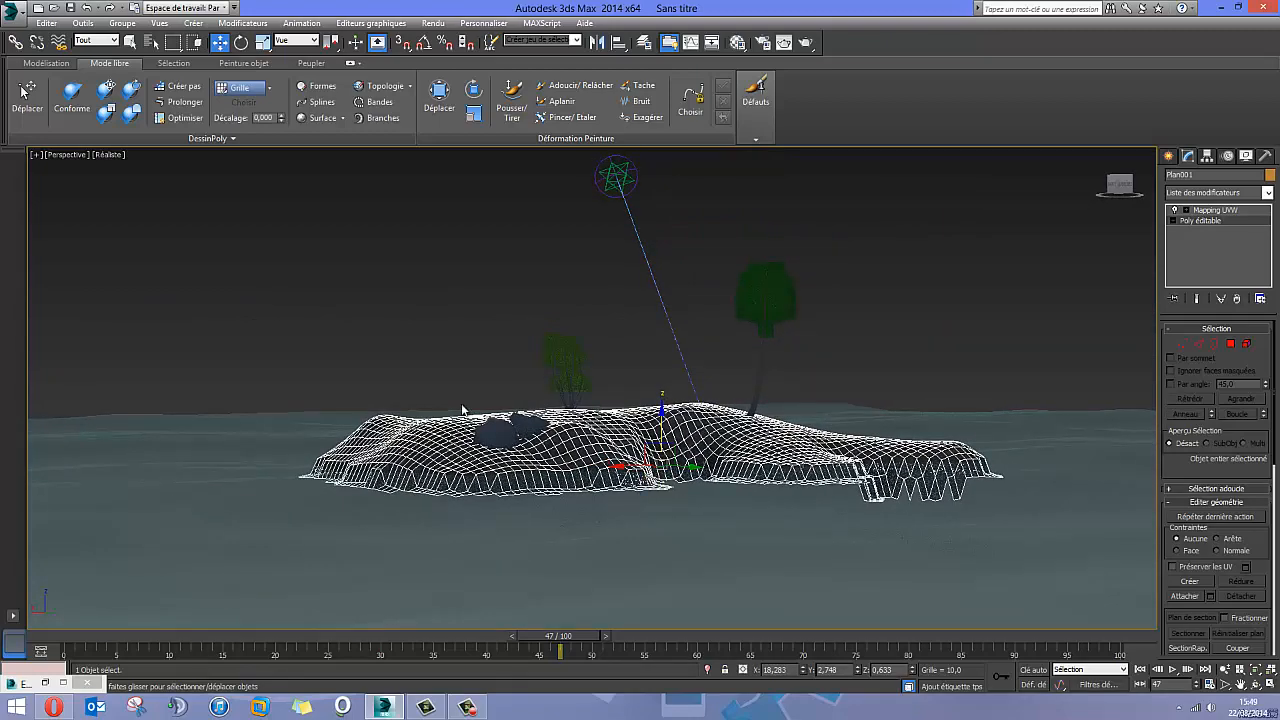
pyautogui.click(603, 173)
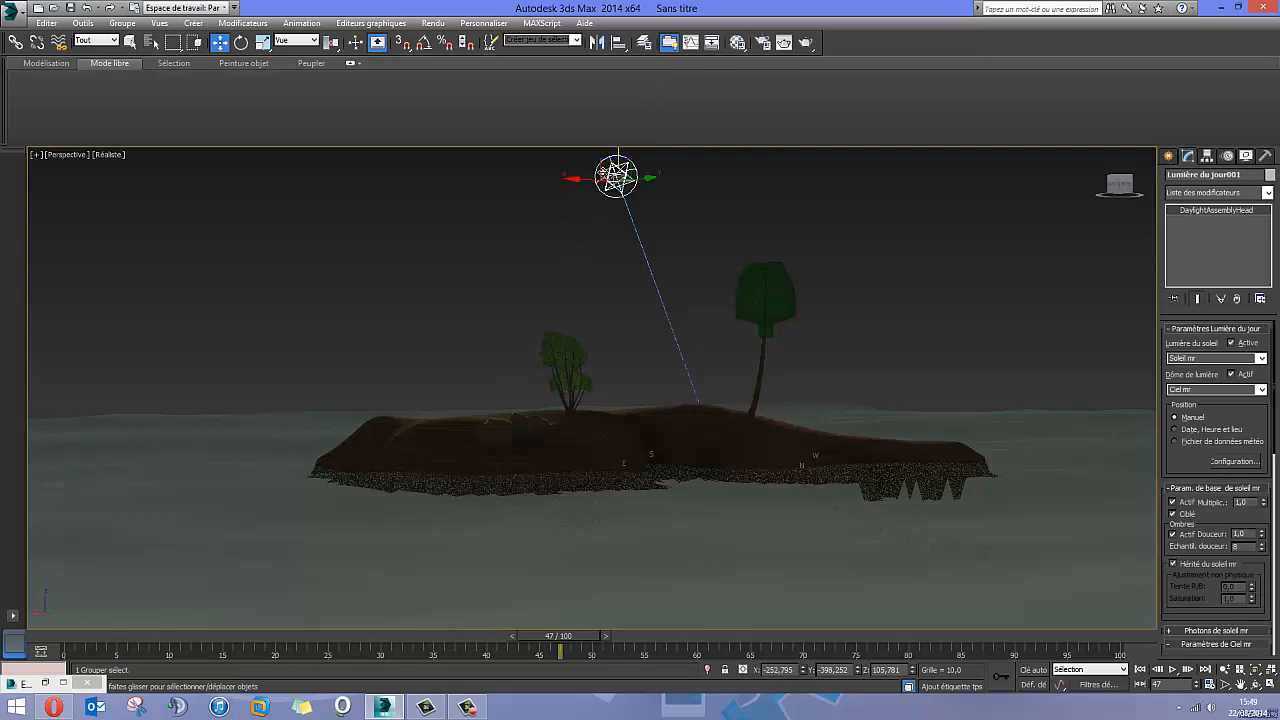
pyautogui.click(480, 305)
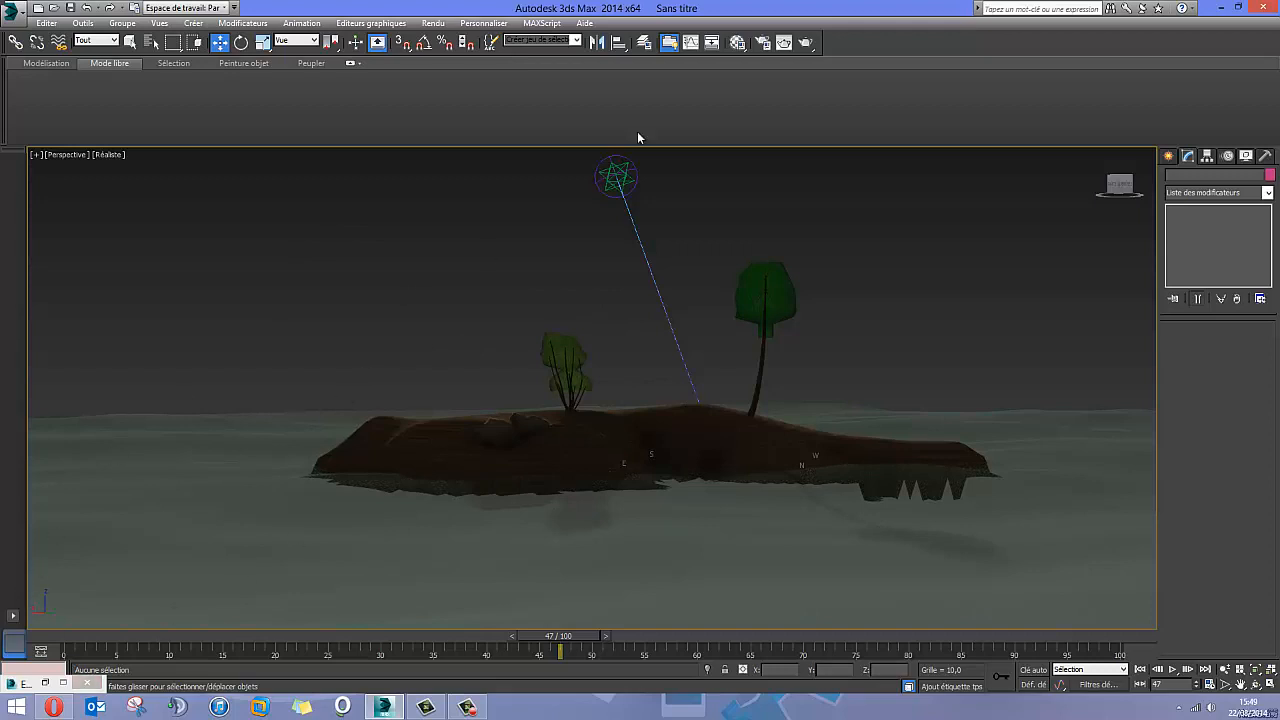
# Shrink the 3ds Max window to reveal the desktop and open Explorateur on the Ce PC overview in front of it.
pyautogui.moveTo(628, 22); pyautogui.dragTo(645, 133)
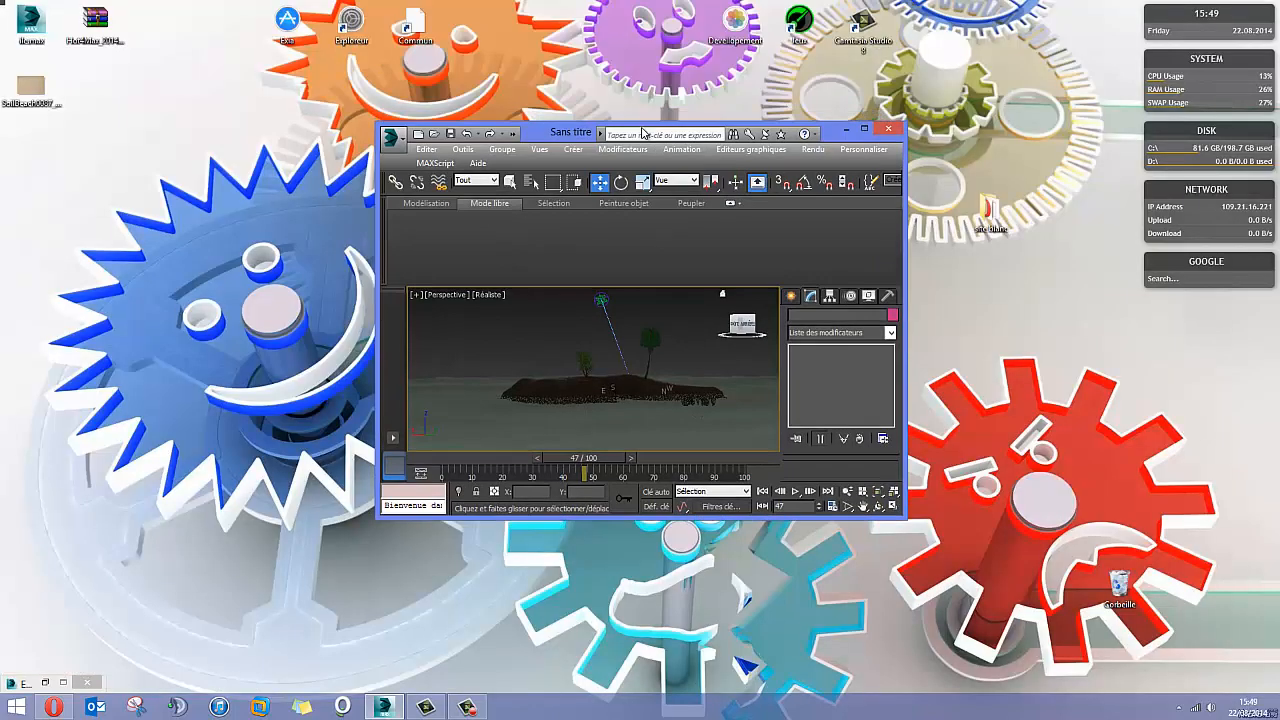
pyautogui.doubleClick(348, 28)
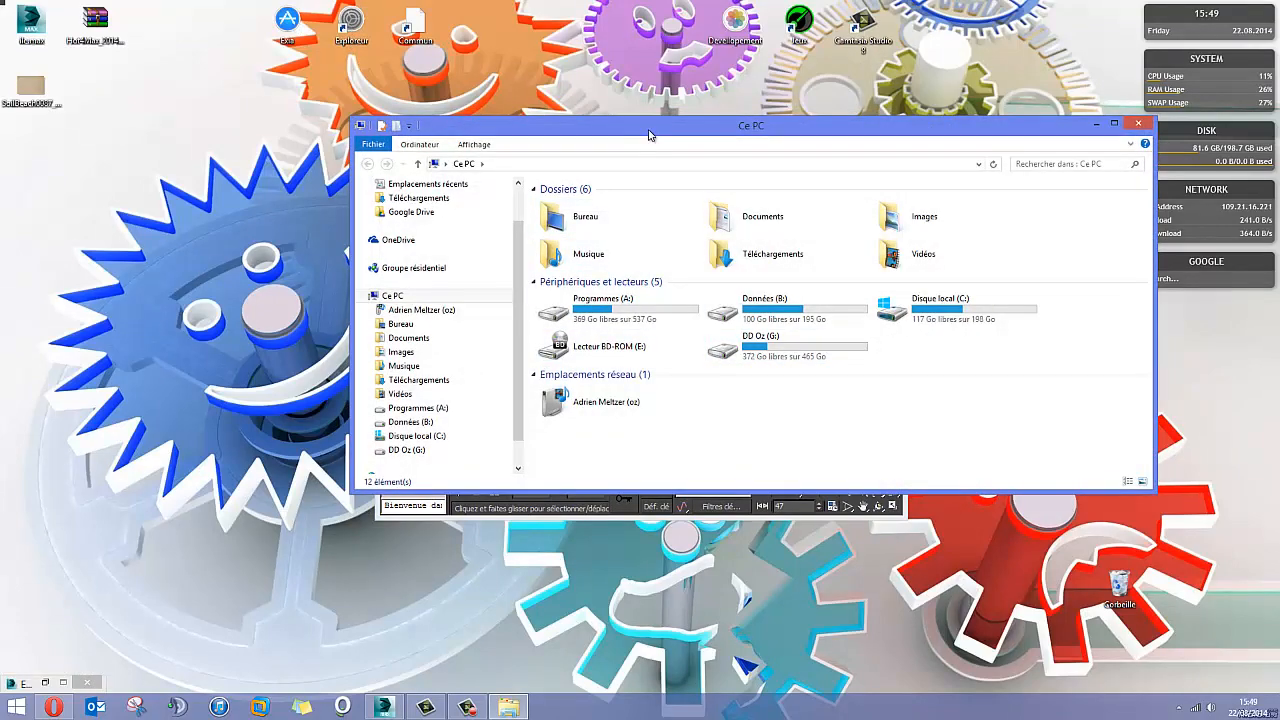
pyautogui.moveTo(648, 133); pyautogui.dragTo(478, 365)
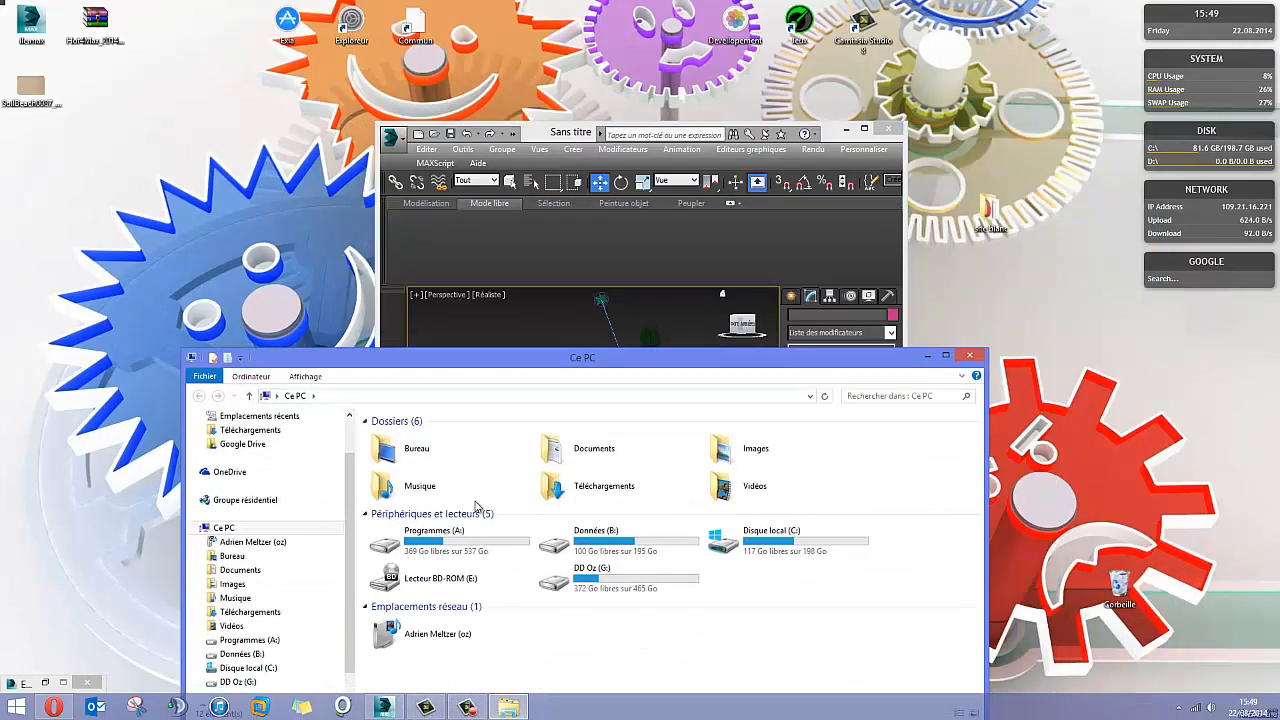
pyautogui.moveTo(478, 507); pyautogui.dragTo(474, 156)
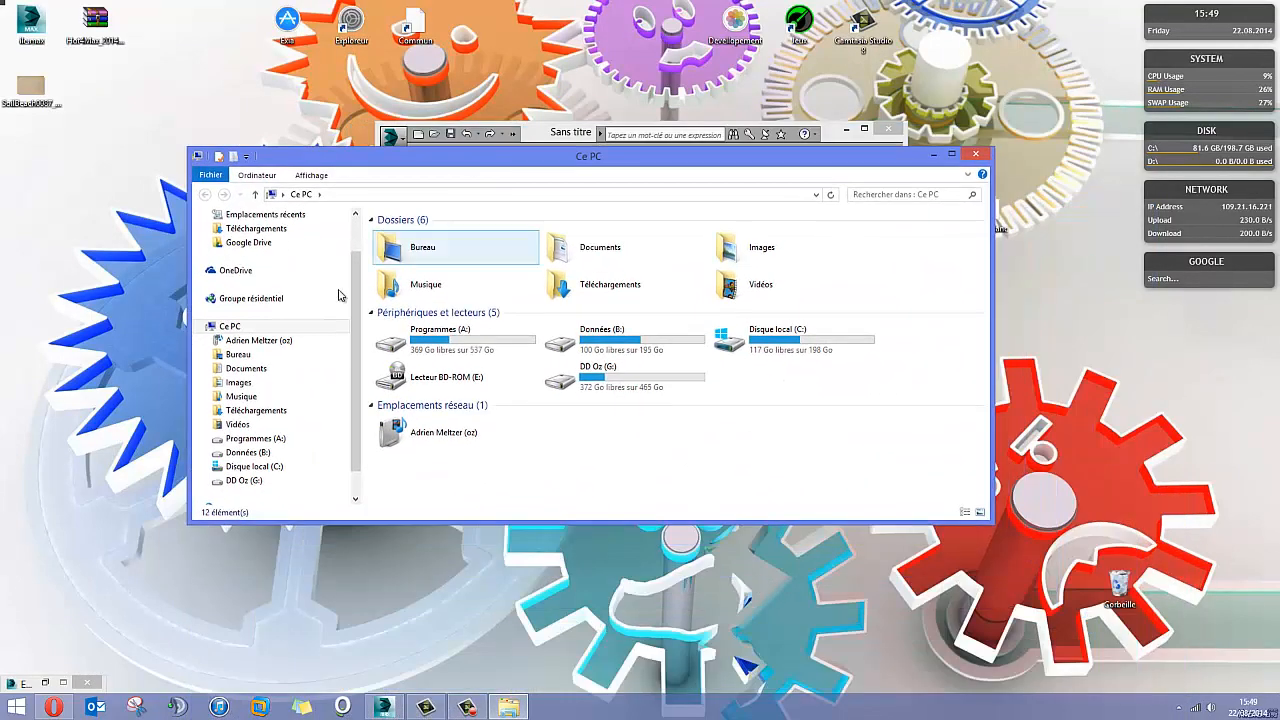
pyautogui.doubleClick(494, 337)
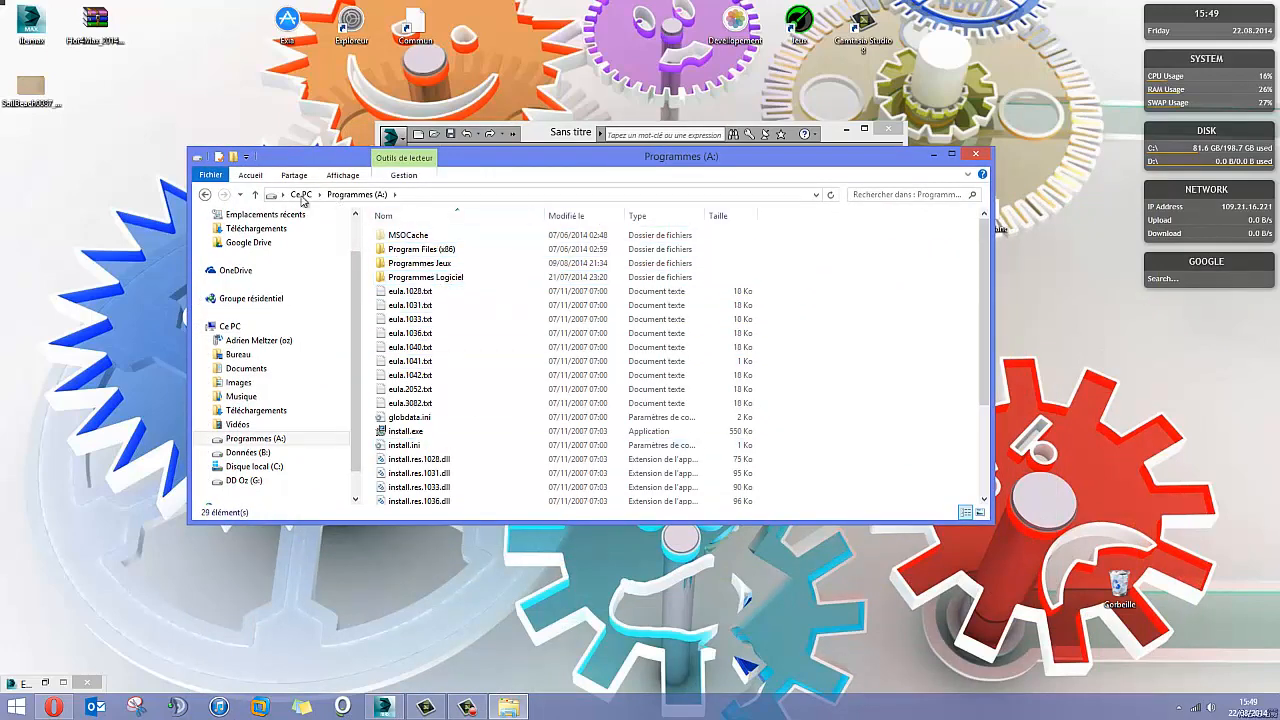
pyautogui.click(204, 194)
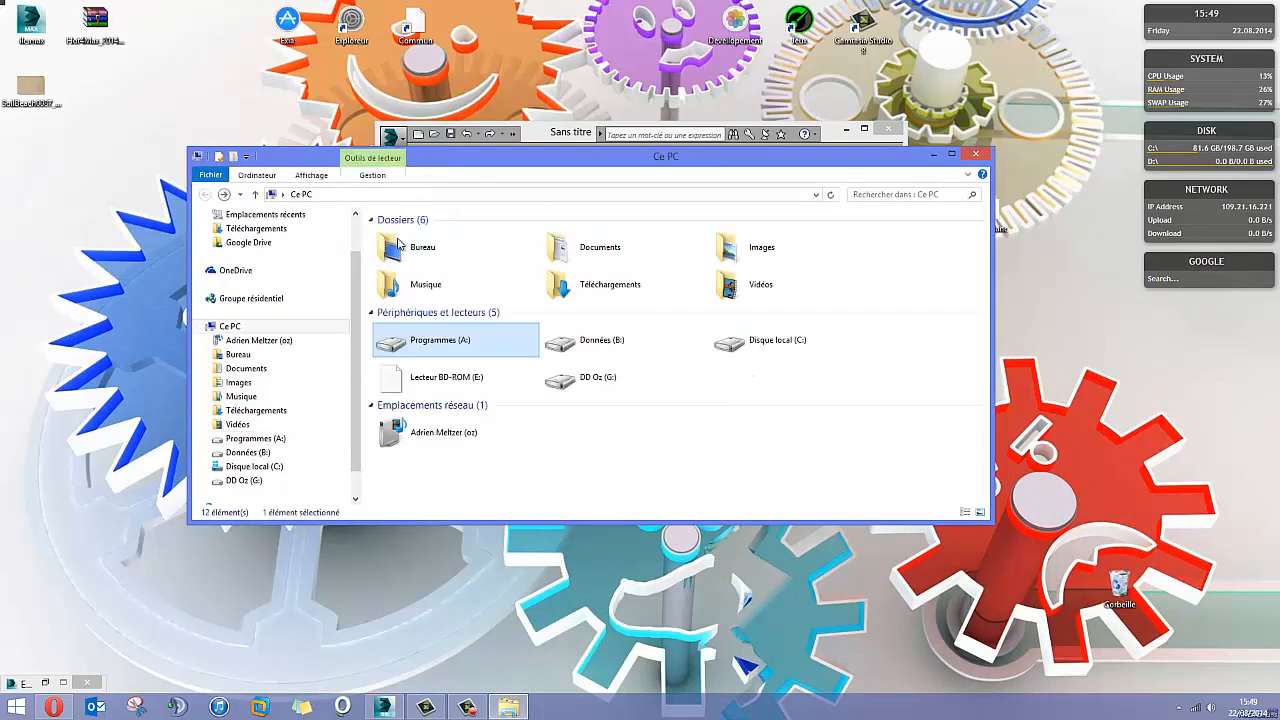
# View the reference render ile.jpg from Données (B:) > Design 3D > Youtube > Video 1 - Ile, with the 3ds Max window minimized.
pyautogui.doubleClick(585, 338)
pyautogui.doubleClick(405, 235)
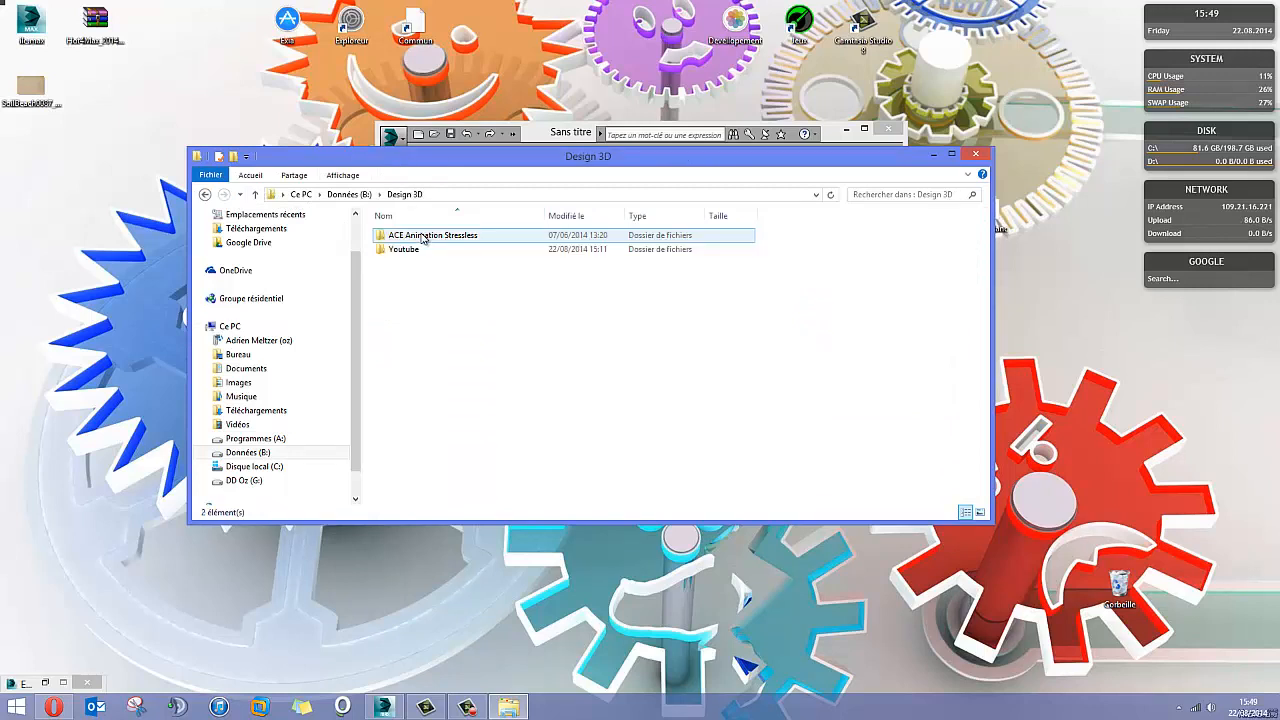
pyautogui.click(396, 250)
pyautogui.doubleClick(395, 251)
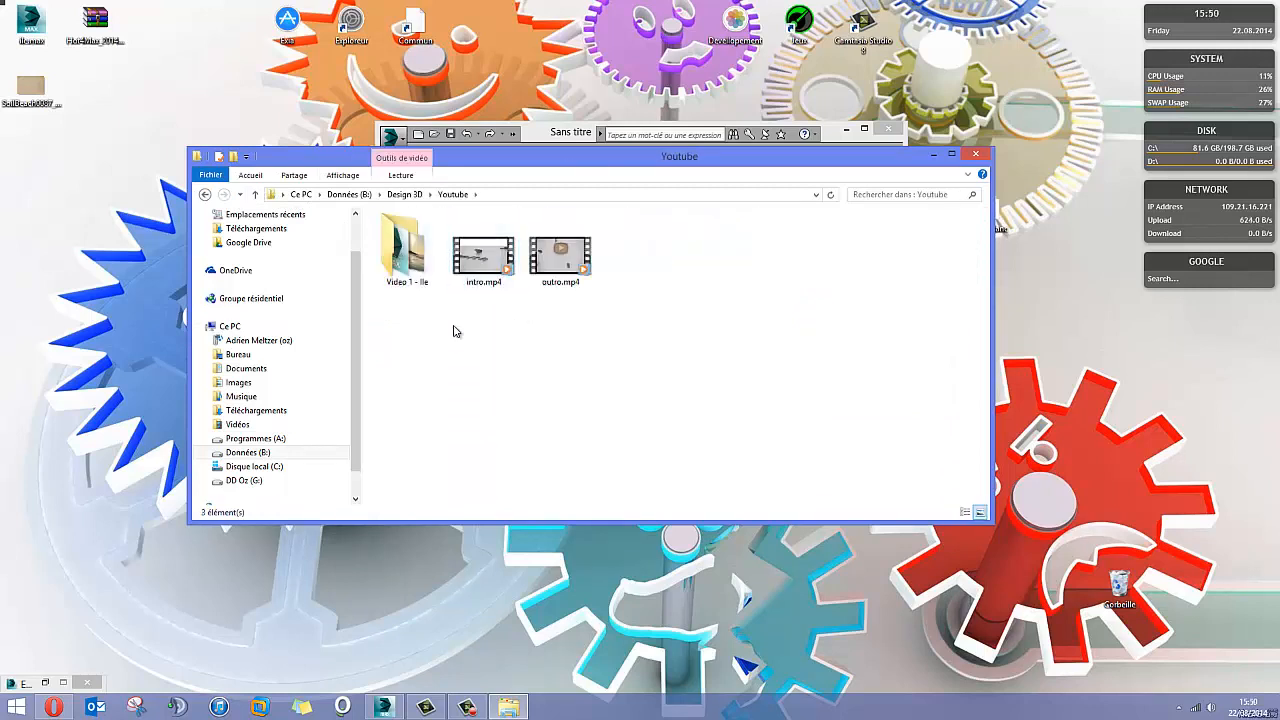
pyautogui.doubleClick(405, 252)
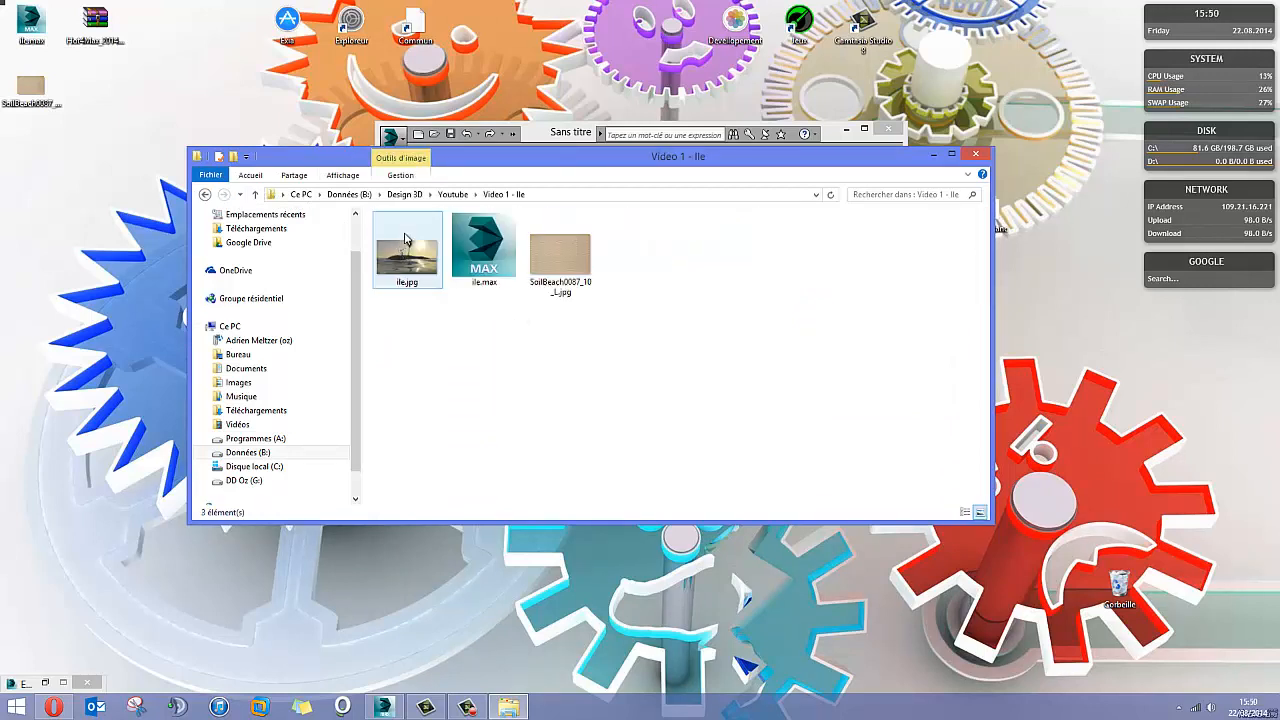
pyautogui.doubleClick(413, 262)
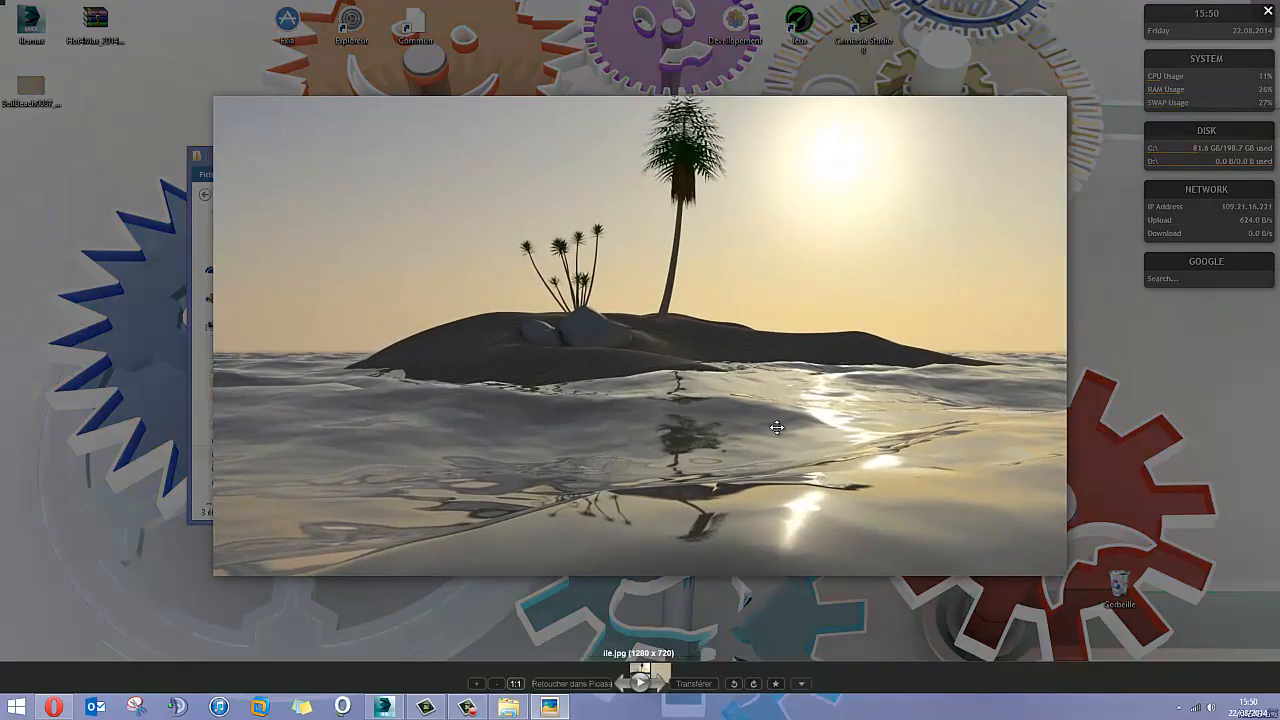
pyautogui.click(383, 707)
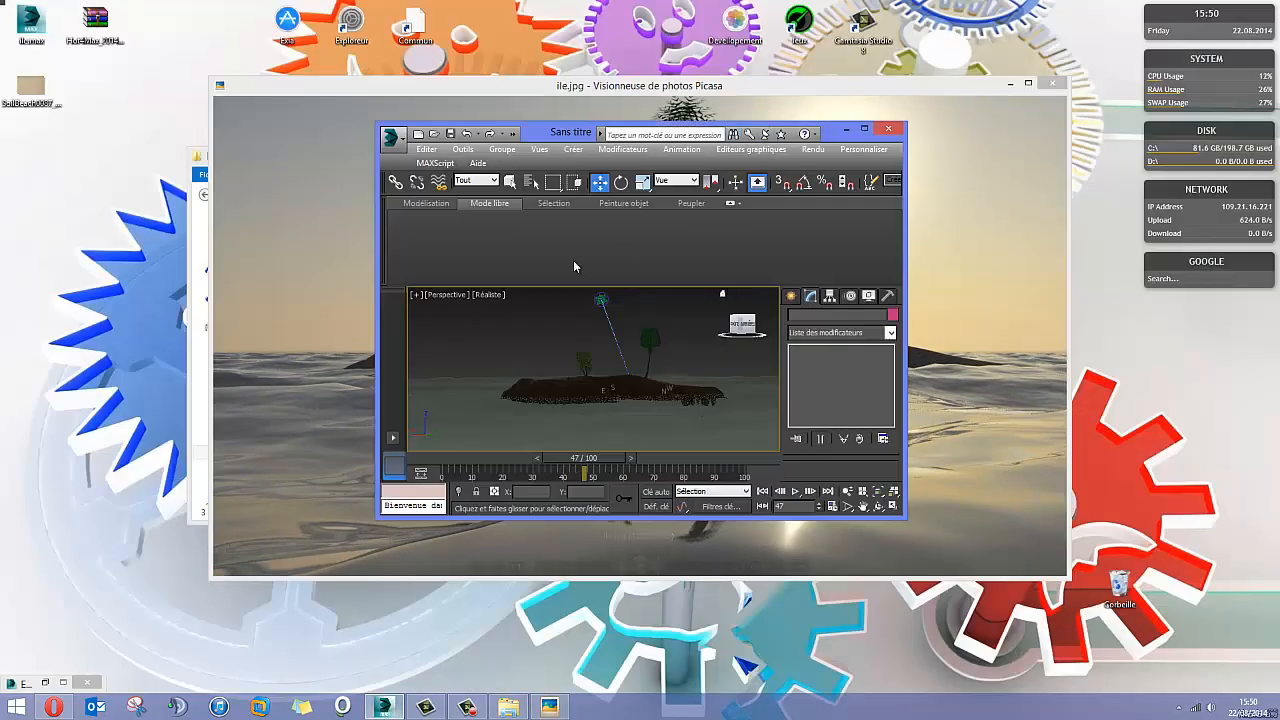
pyautogui.click(846, 129)
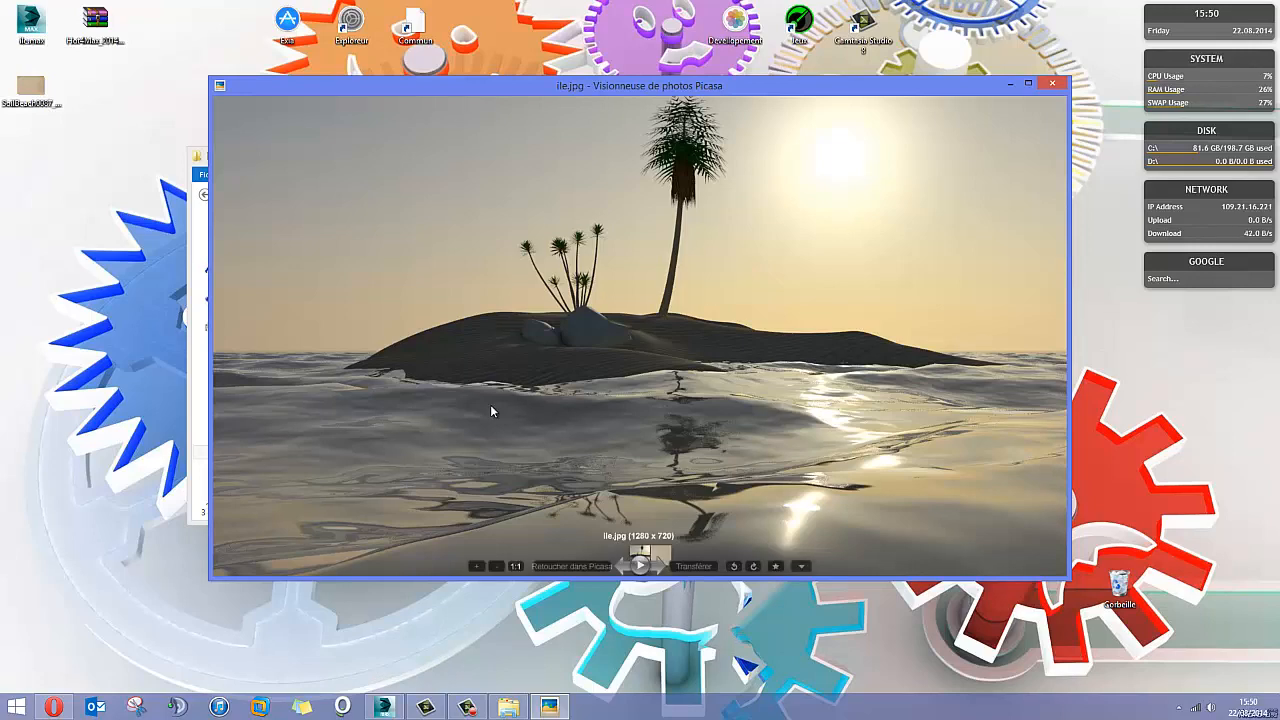